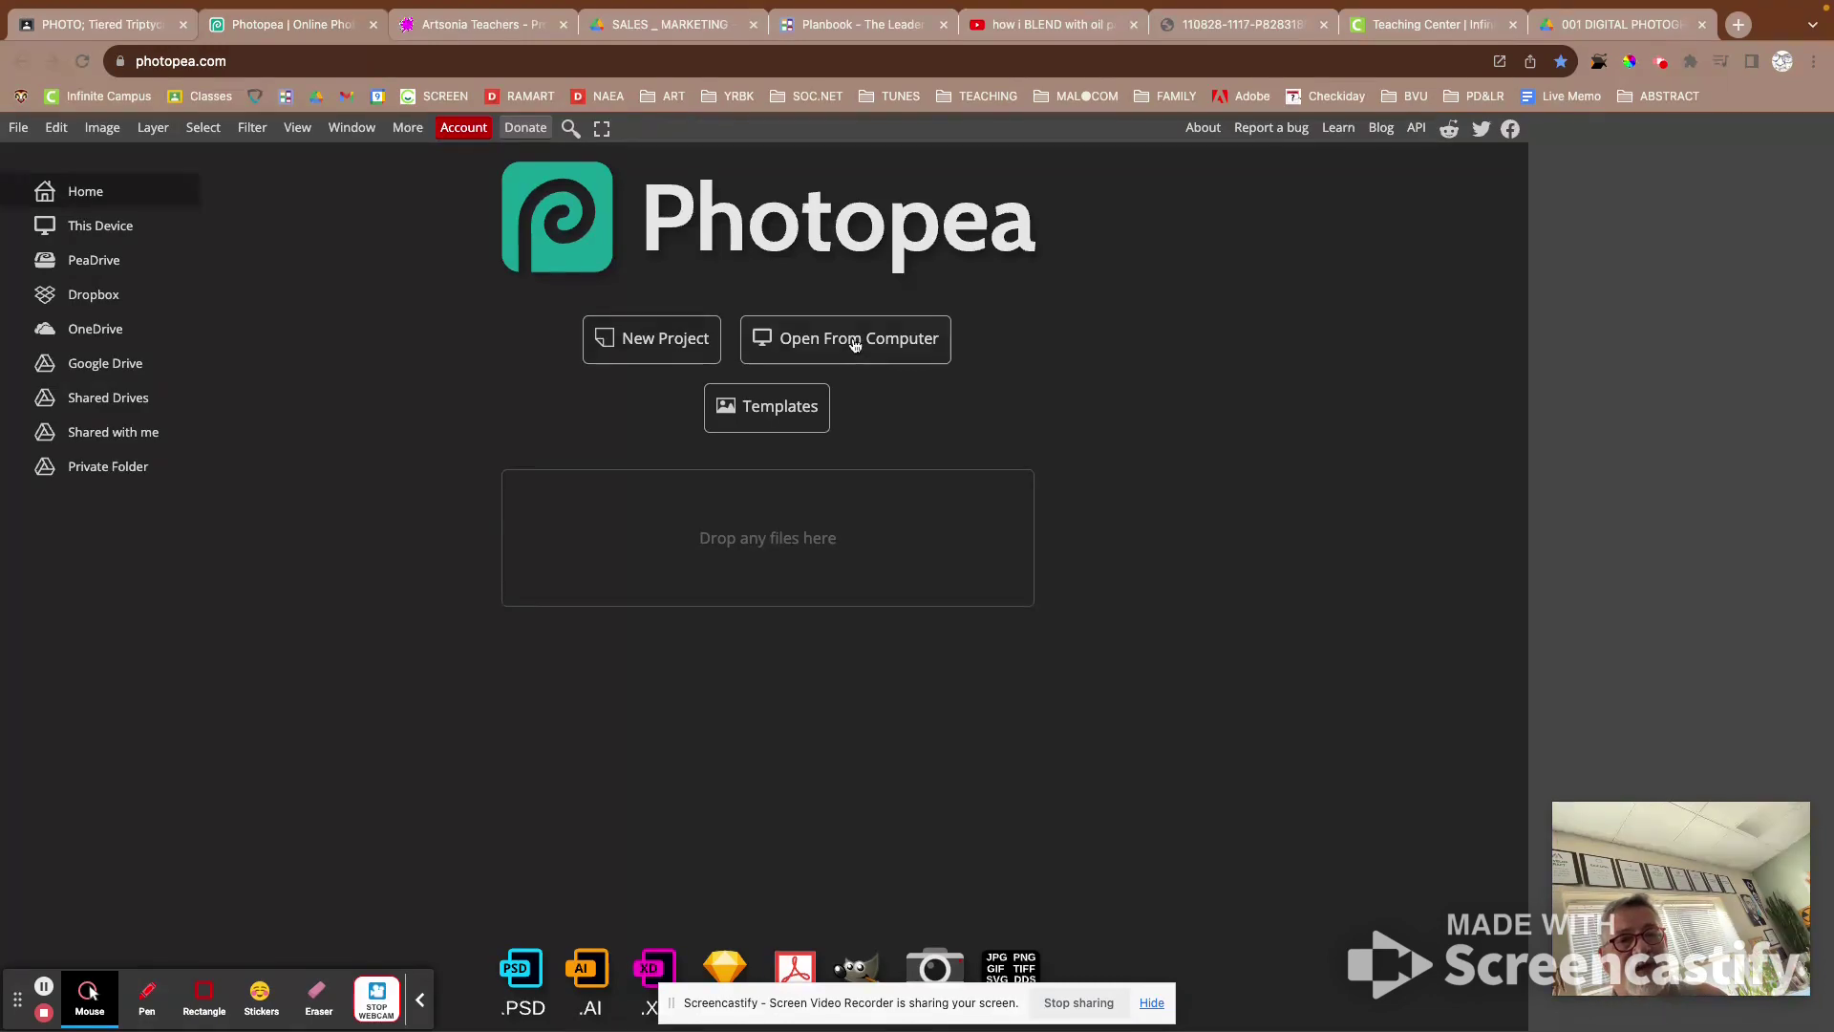
# Step: Browse for a local file in Google Drive's My Drive, group items by Kind, and enter ART DEPT > ART CLASSES > 001 DIGITAL PHOTOGRAPHY
pyautogui.click(856, 342)
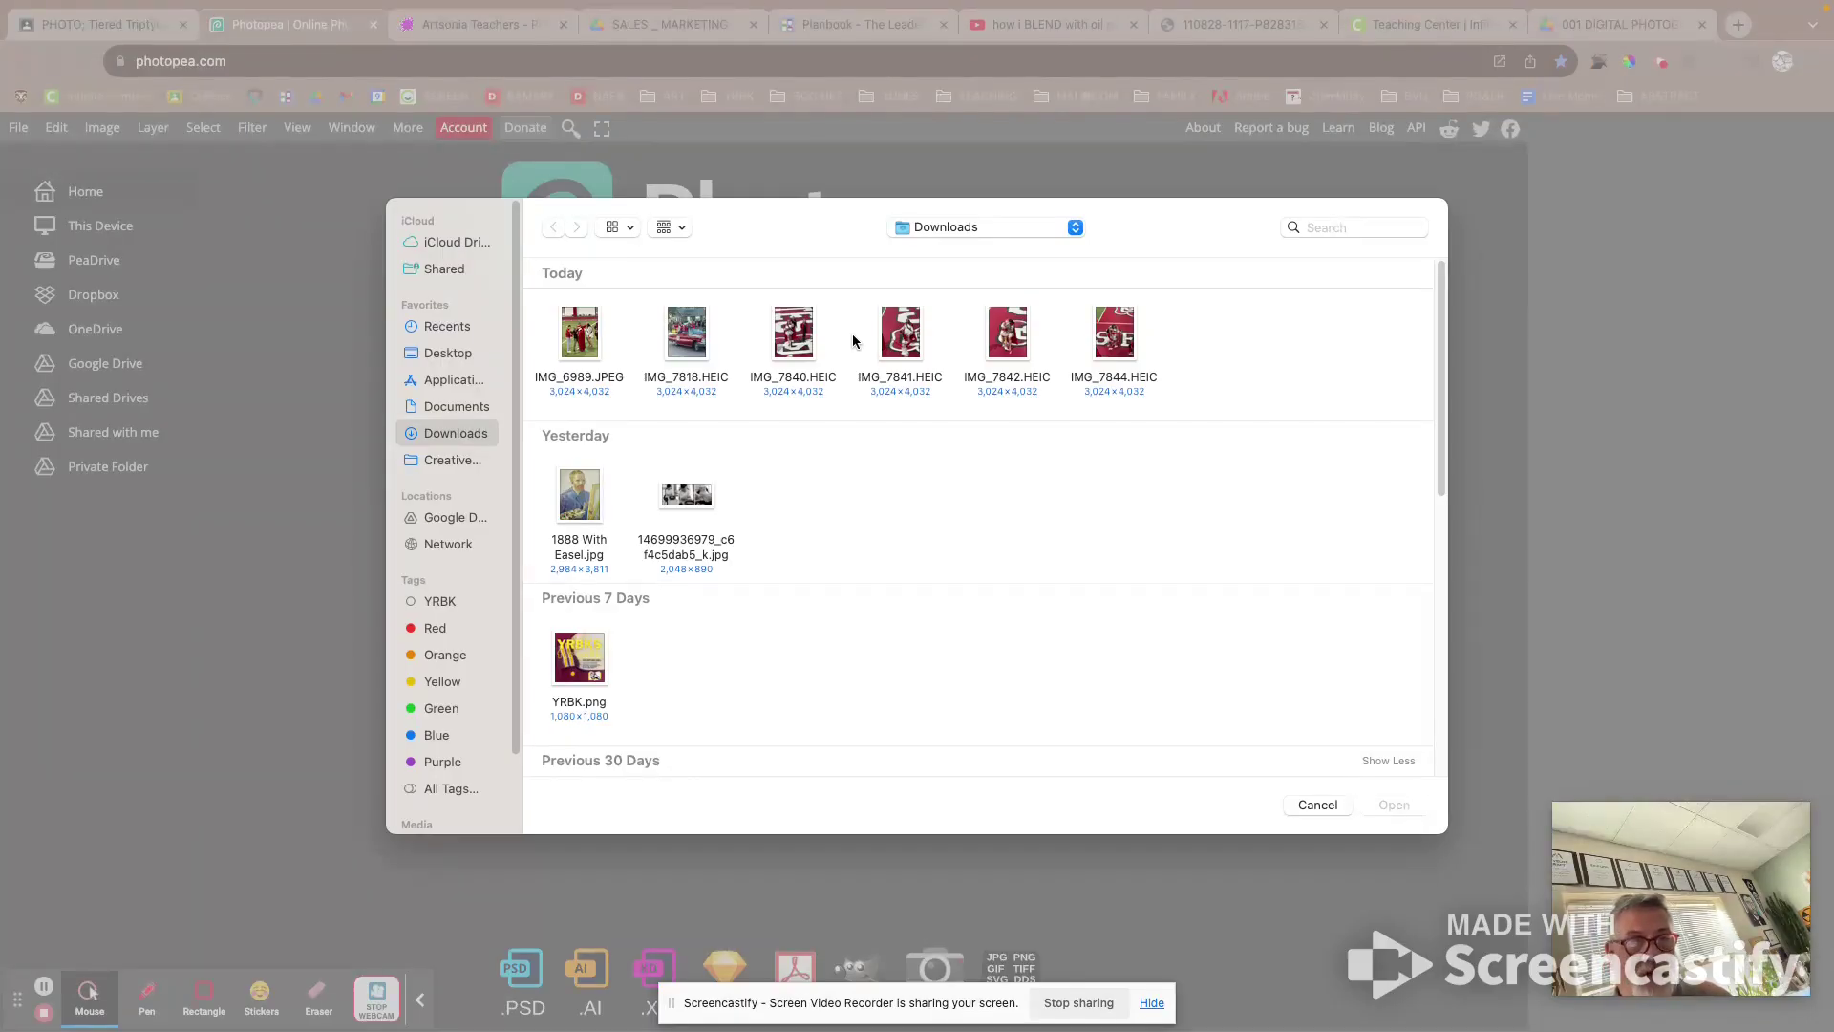
pyautogui.click(456, 518)
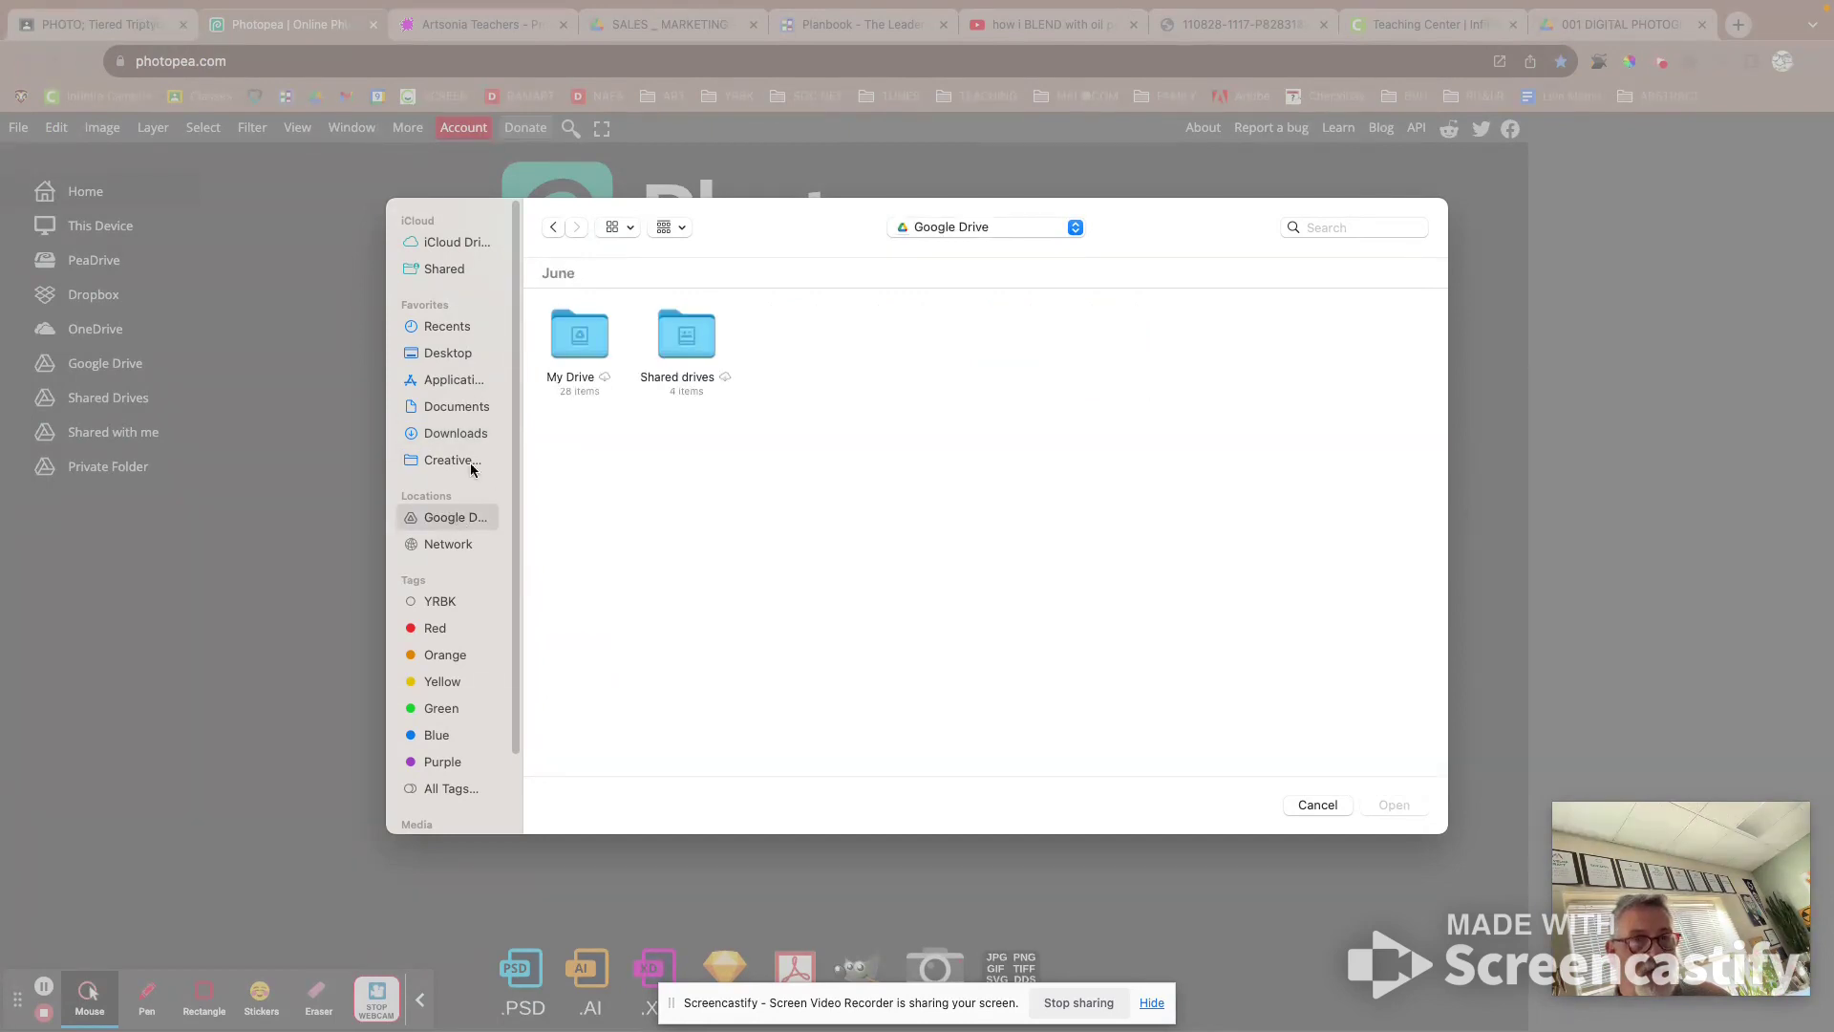
pyautogui.click(582, 341)
pyautogui.doubleClick(582, 341)
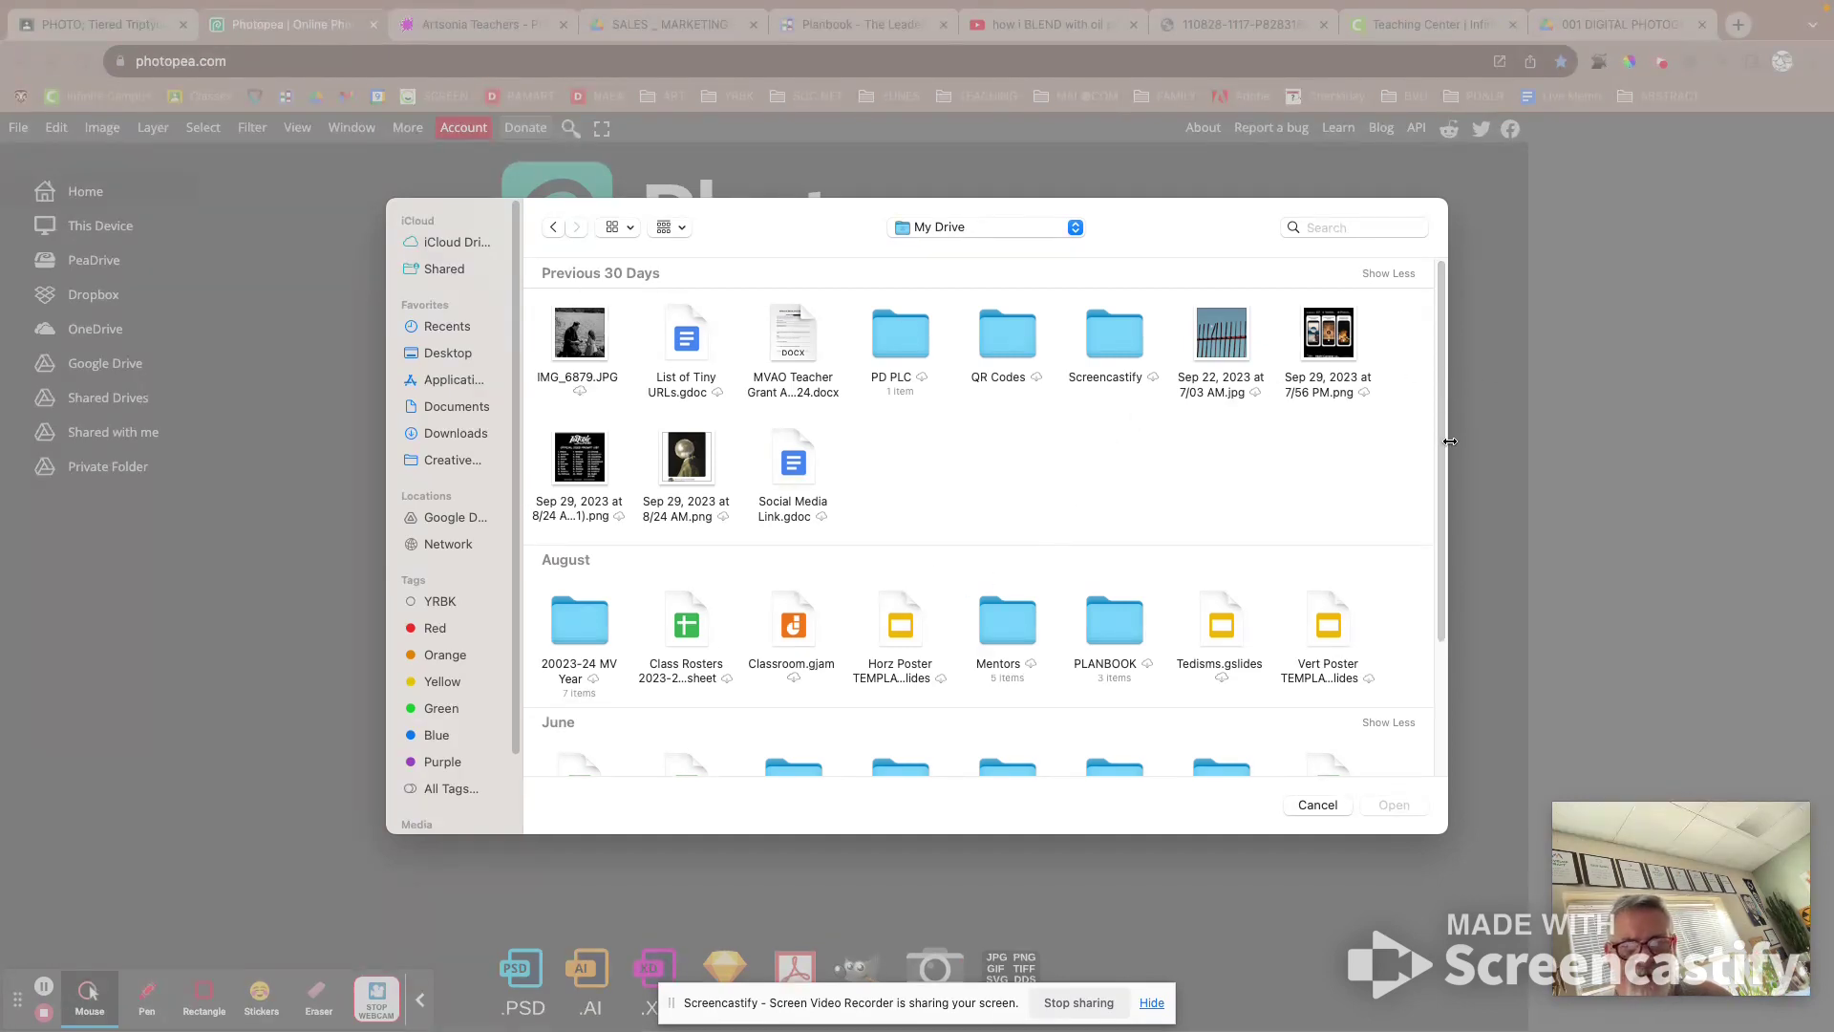
pyautogui.click(673, 229)
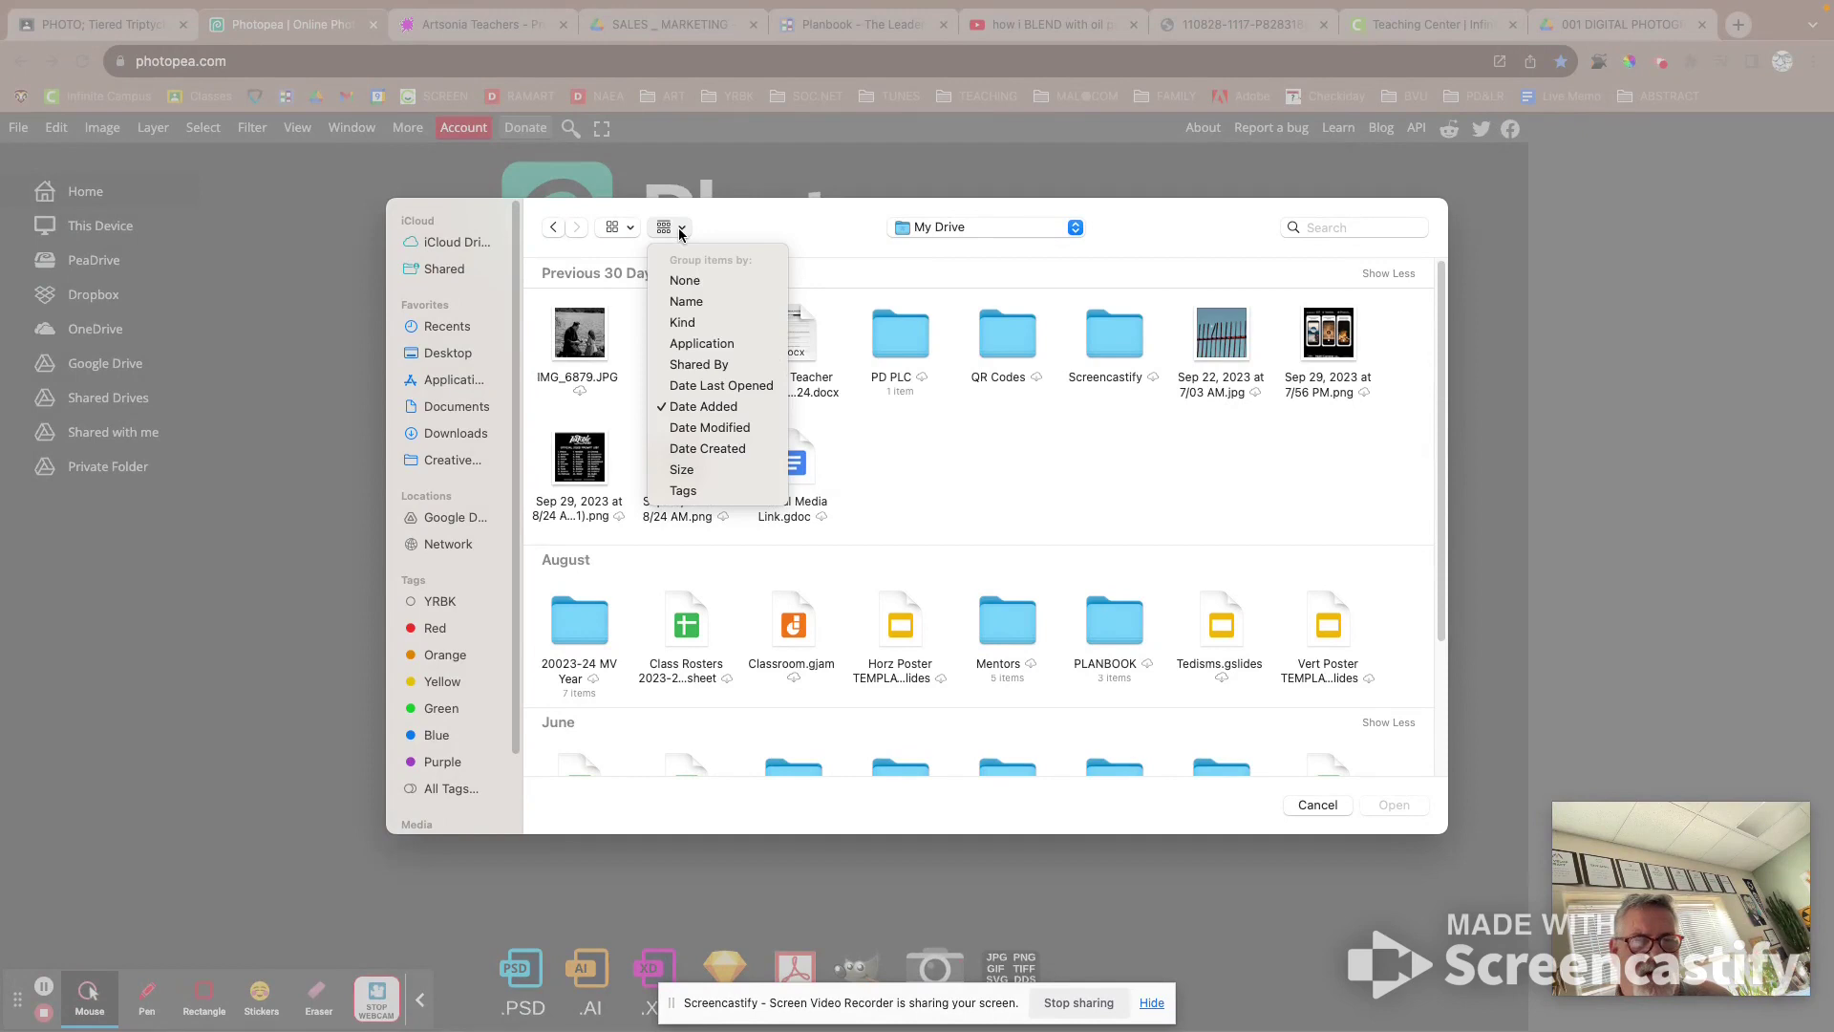
pyautogui.click(712, 332)
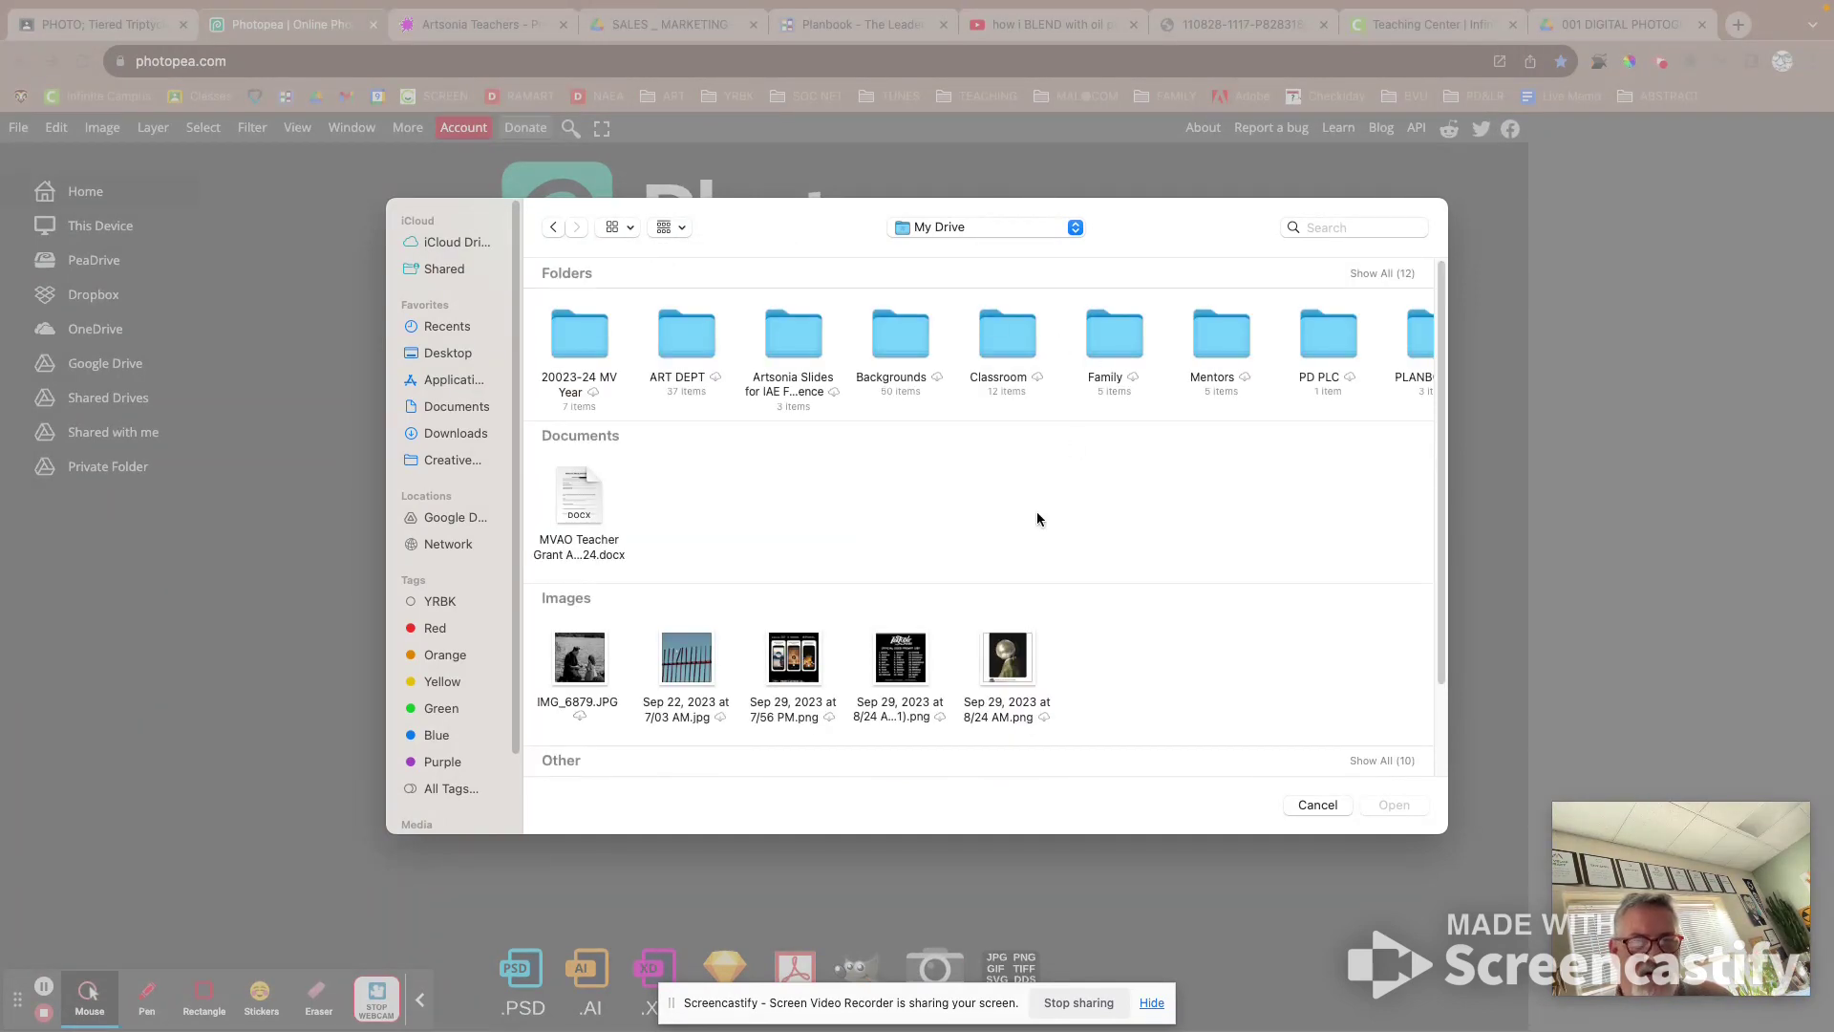
pyautogui.doubleClick(686, 336)
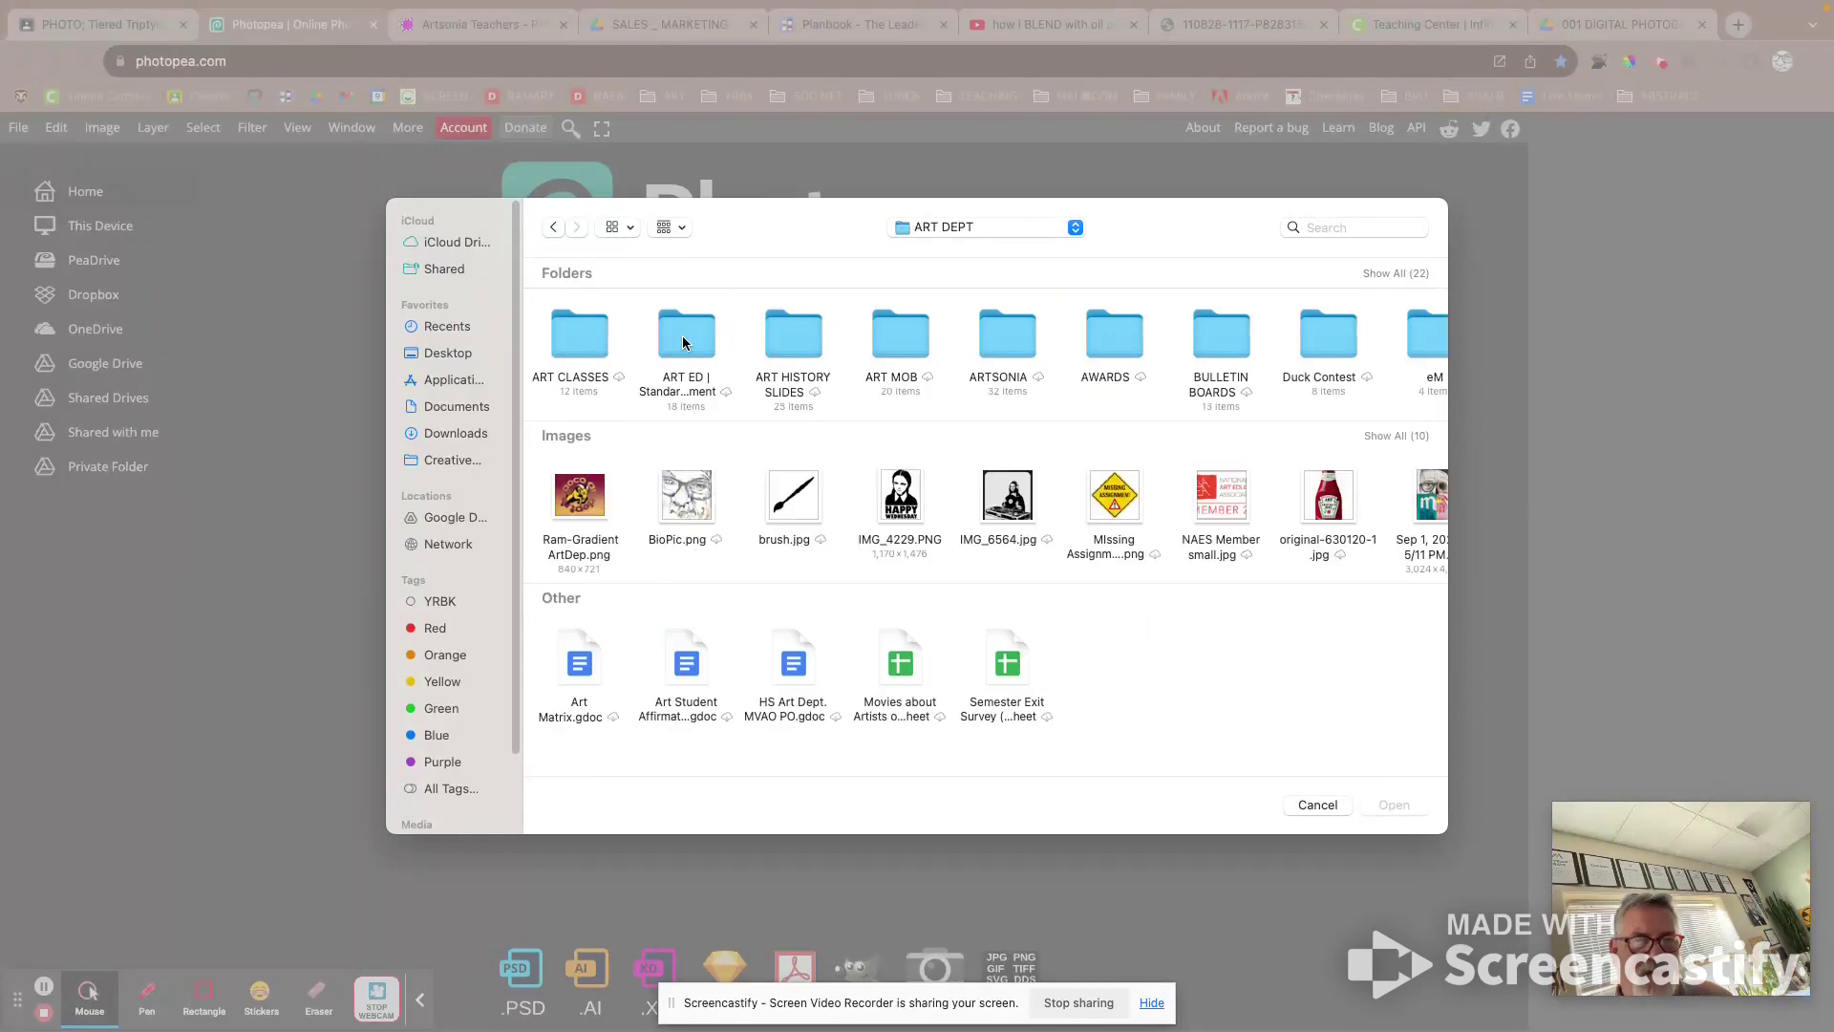
pyautogui.doubleClick(591, 342)
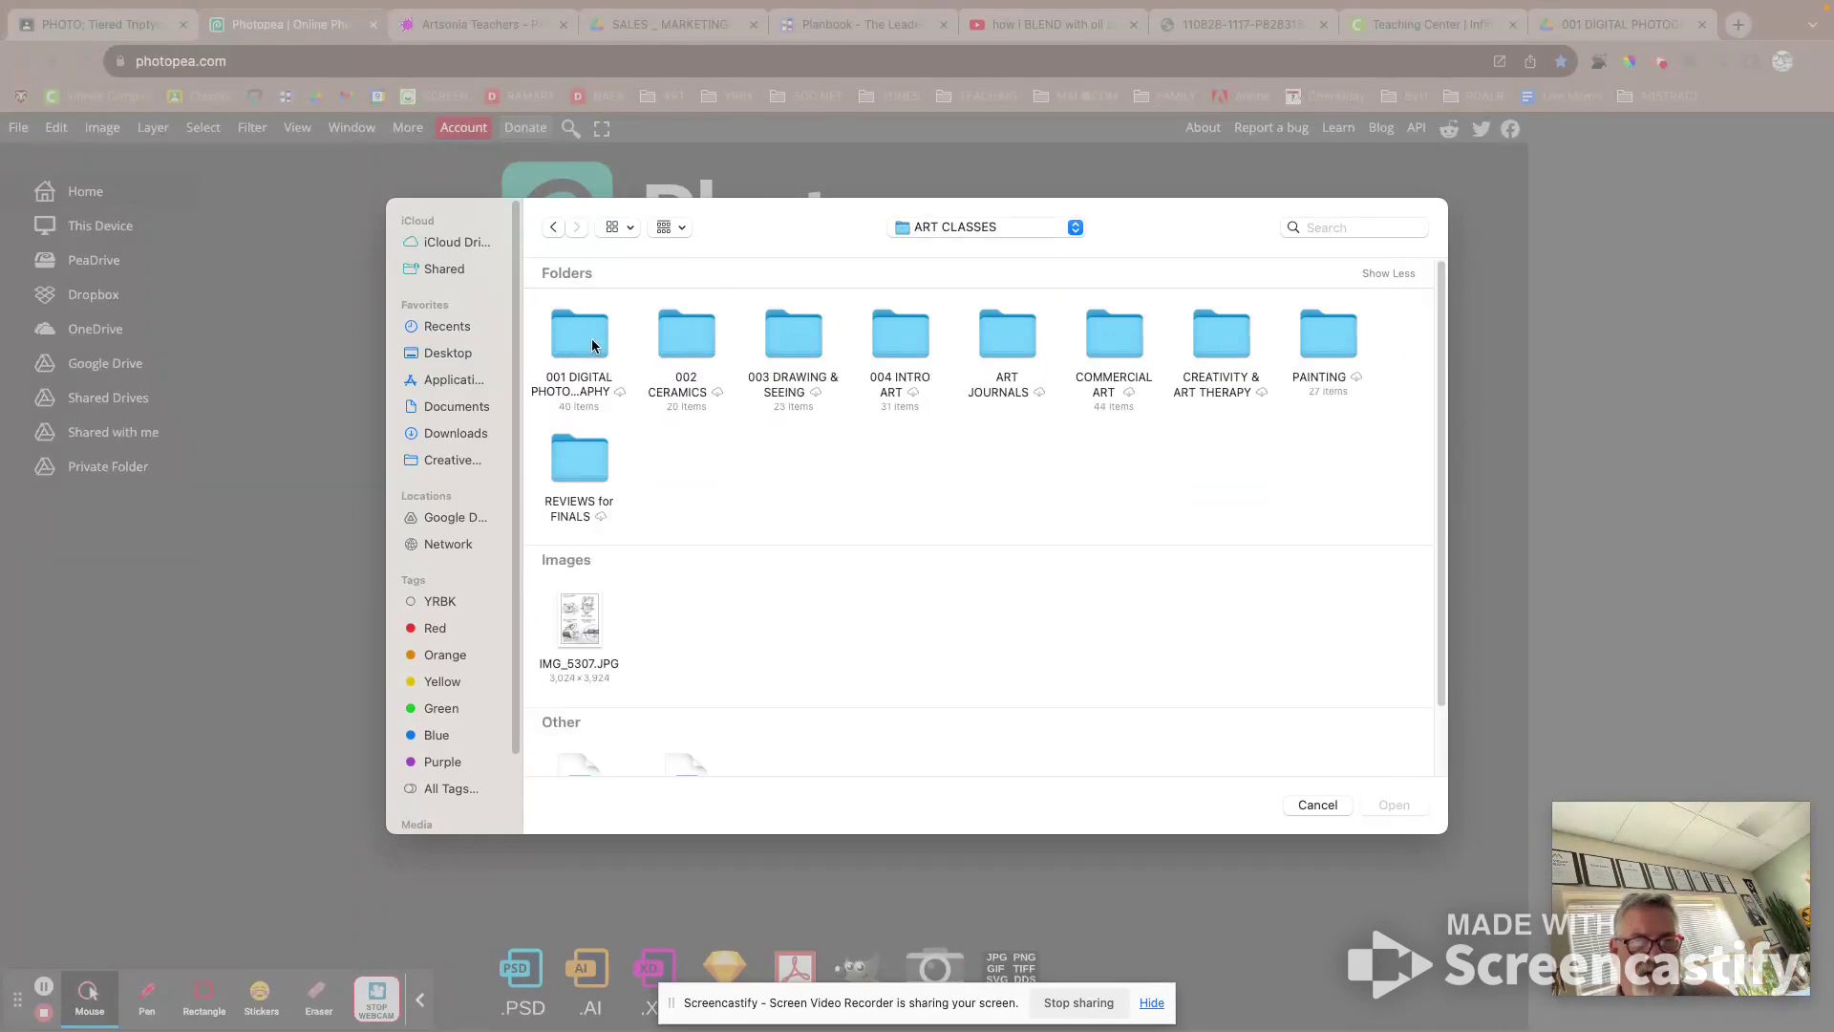
pyautogui.doubleClick(592, 345)
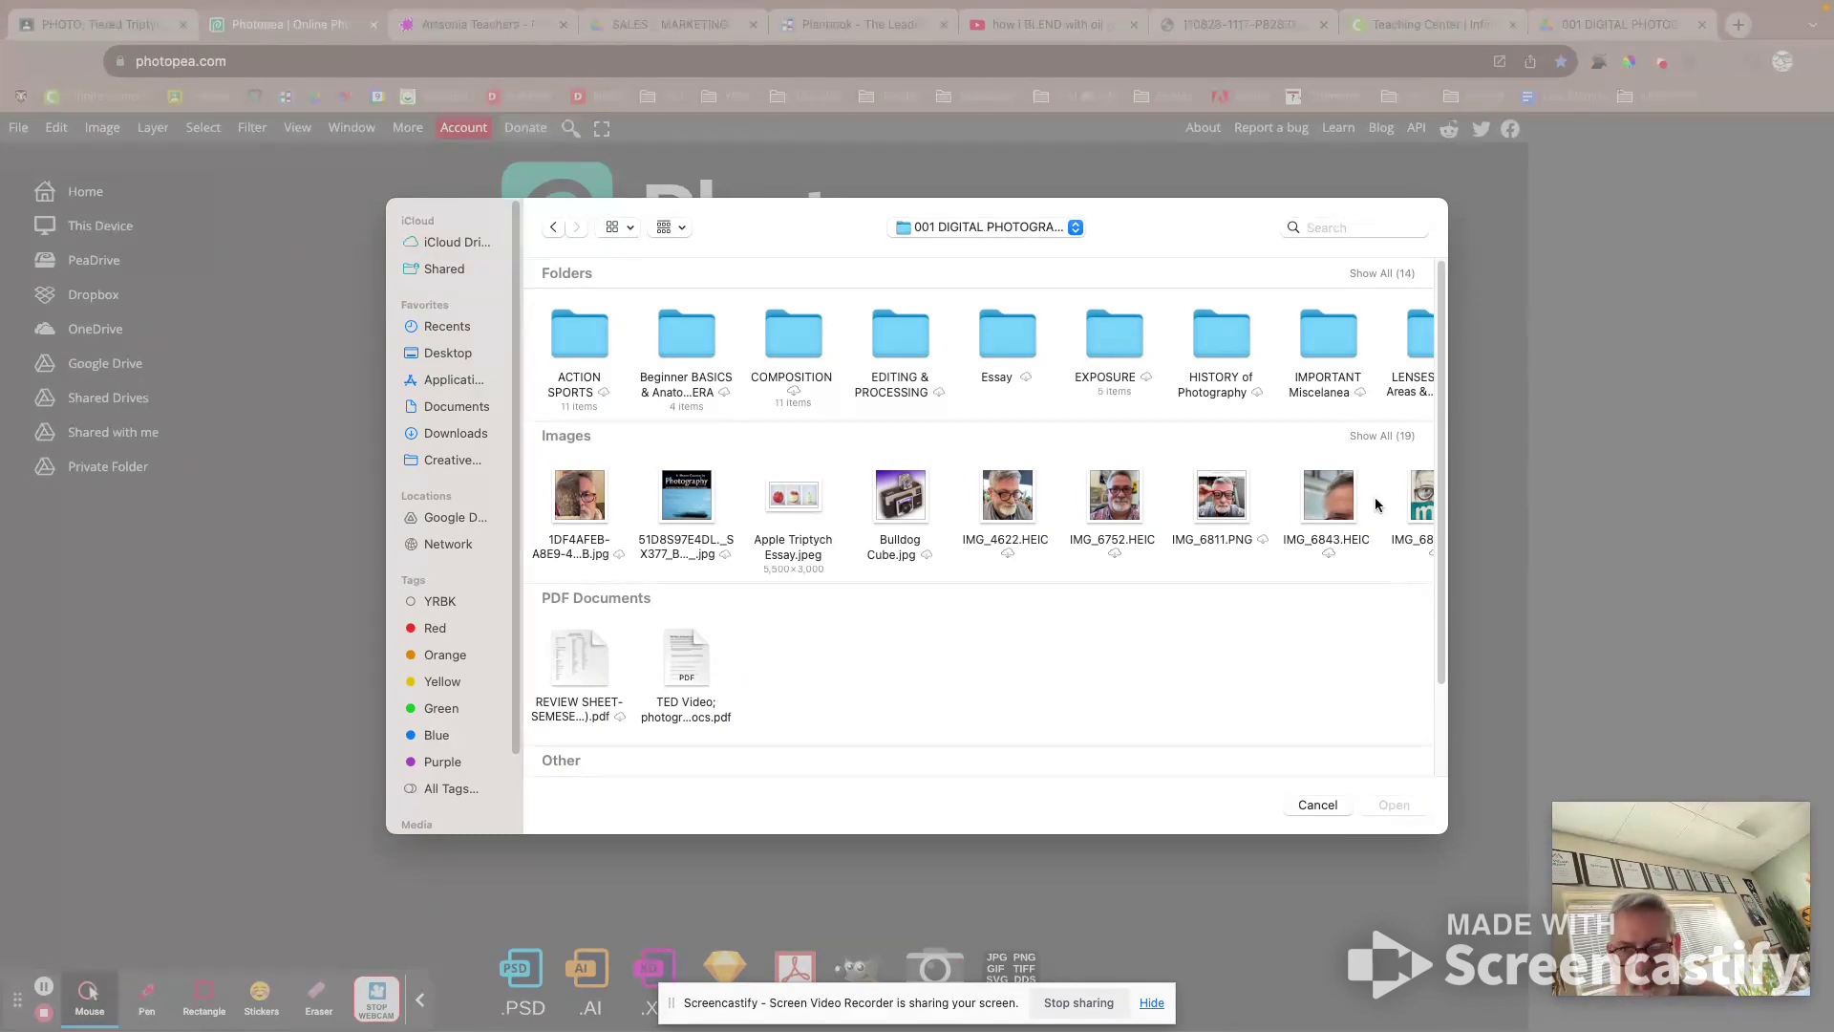
# Step: Try to open the HEIC photos IMG_7872.HEIC and IMG_4622.HEIC from the digital photography folder
pyautogui.press('Right')
pyautogui.press('Right')
pyautogui.press('Right')
pyautogui.press('Right')
pyautogui.press('Down')
pyautogui.press('Right')
pyautogui.press('Right')
pyautogui.press('Right')
pyautogui.press('Right')
pyautogui.press('Right')
pyautogui.press('Right')
pyautogui.press('Right')
pyautogui.press('Right')
pyautogui.press('Right')
pyautogui.press('Right')
pyautogui.press('Right')
pyautogui.press('Right')
pyautogui.press('Right')
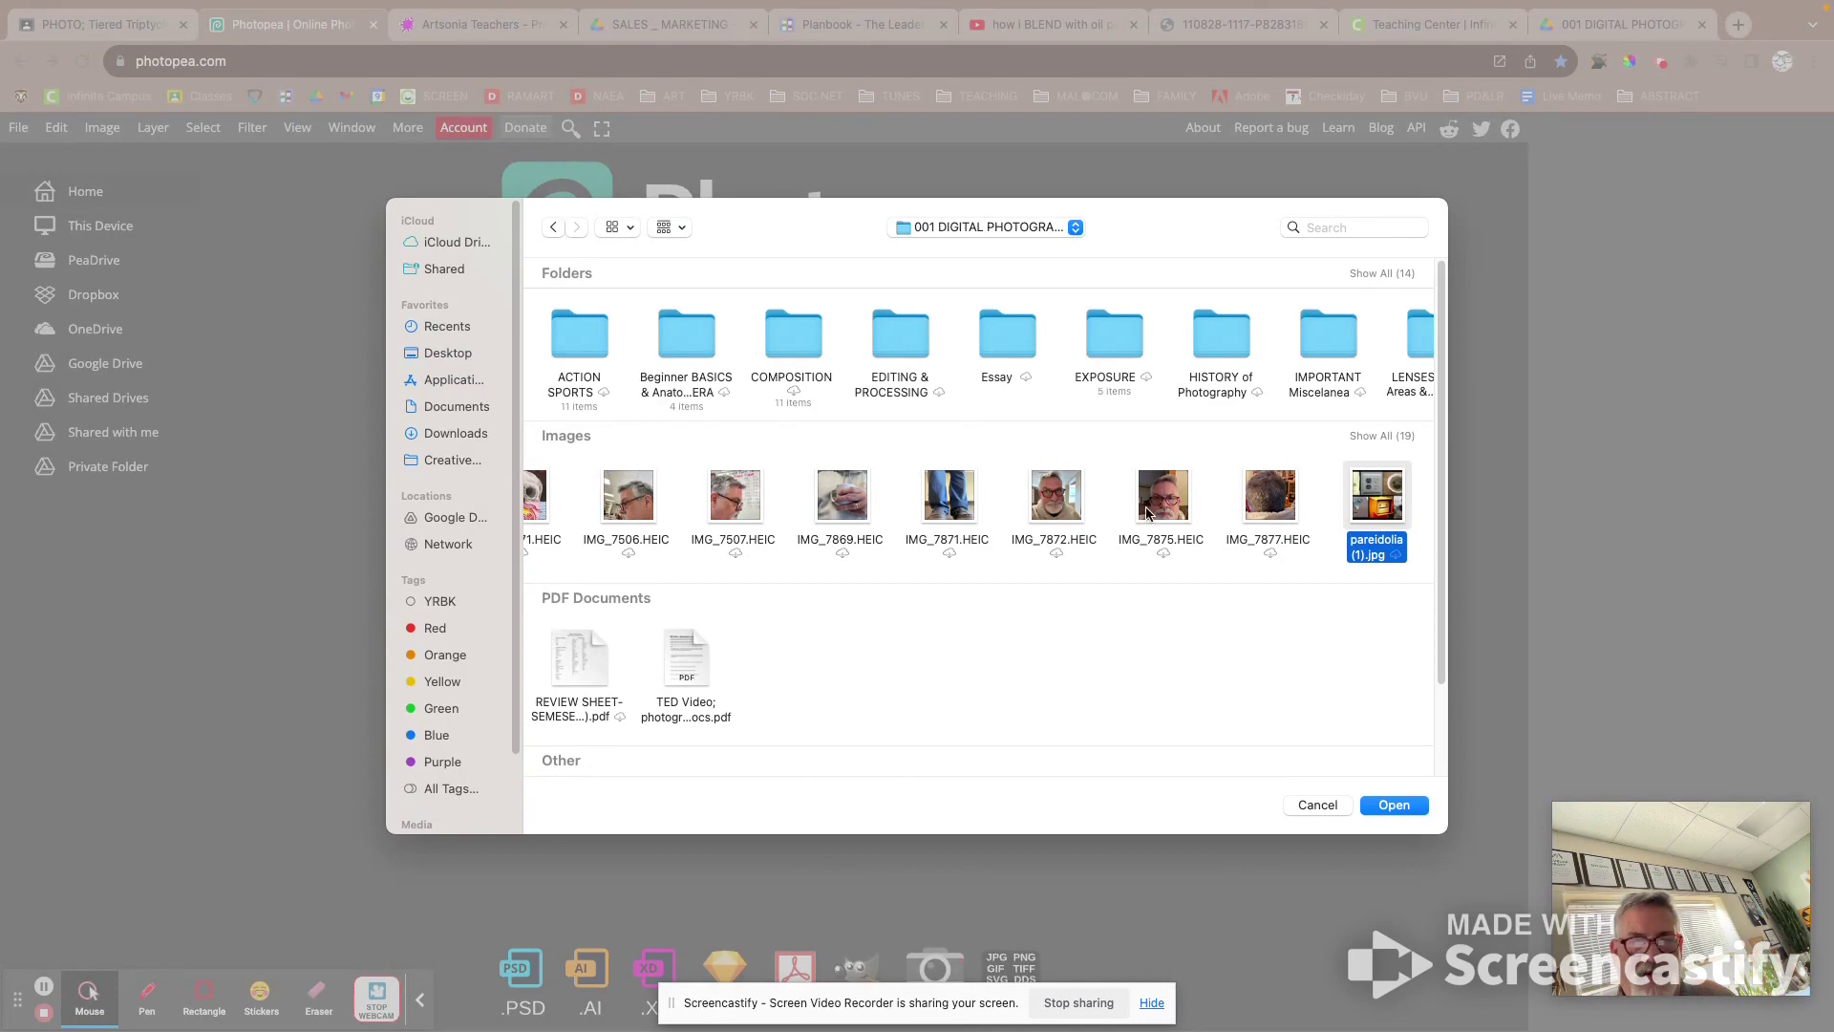
pyautogui.doubleClick(1061, 502)
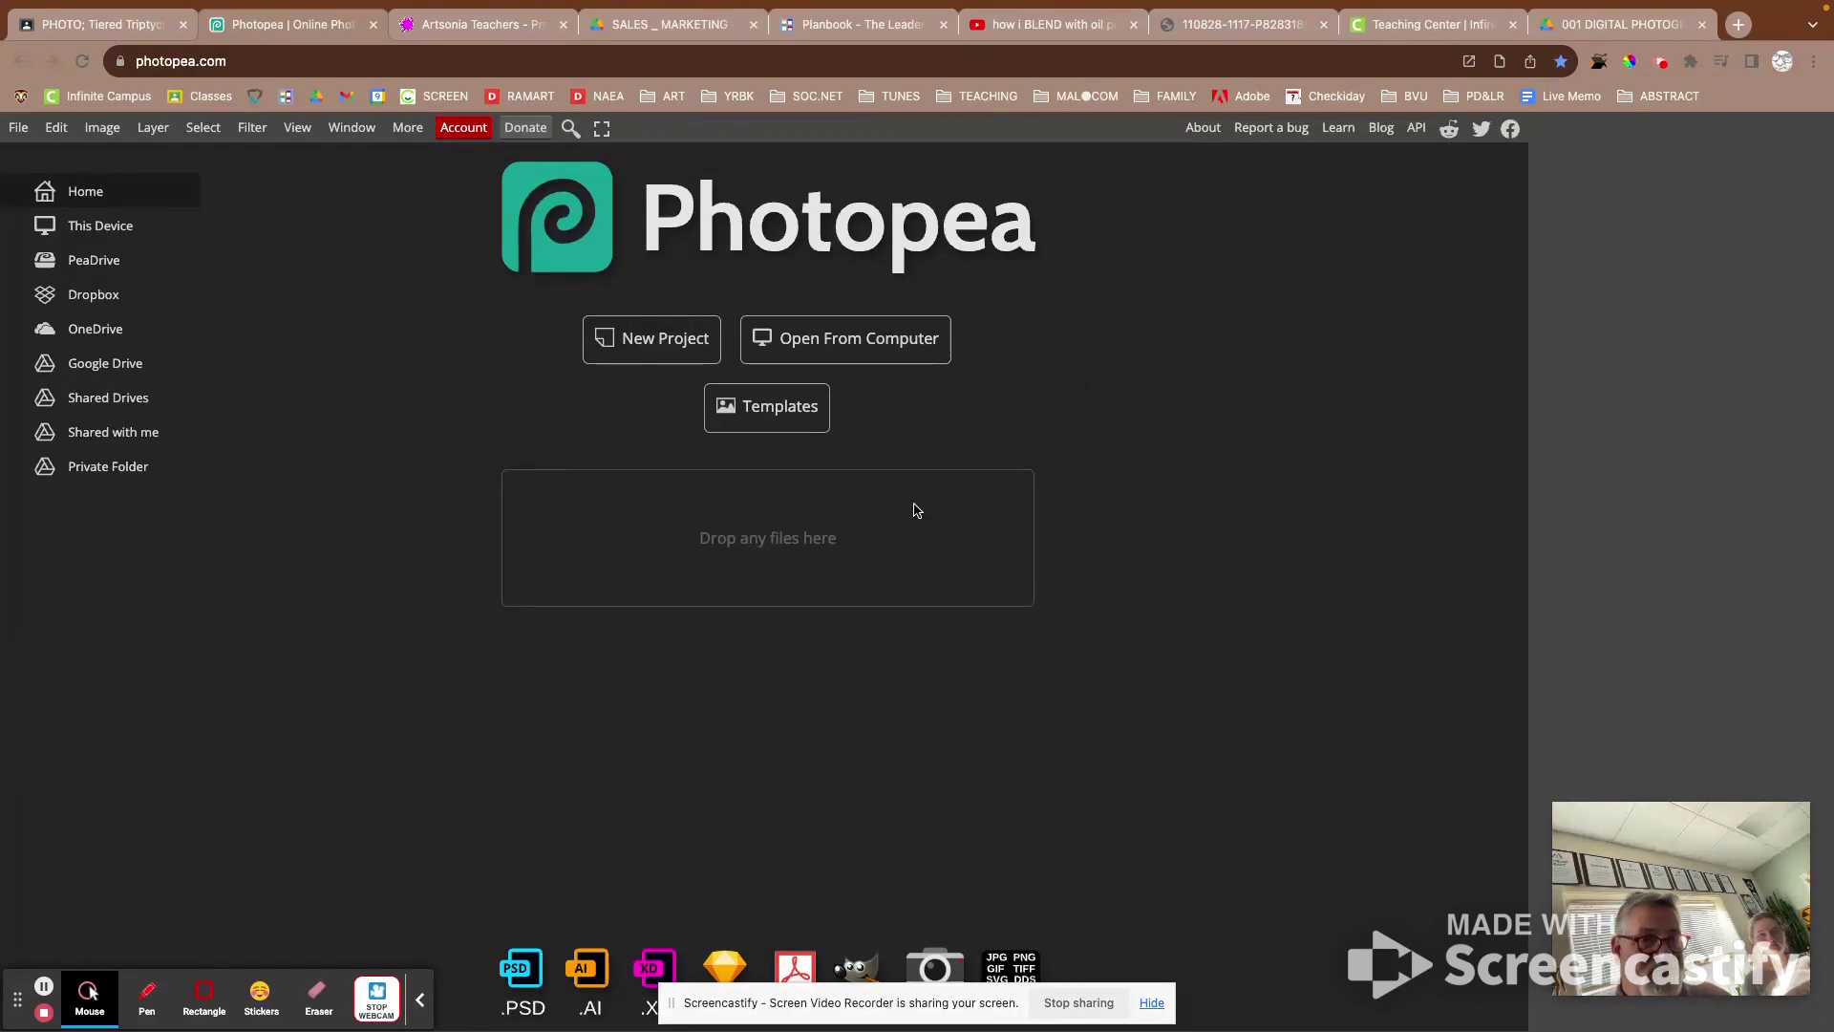
pyautogui.click(821, 356)
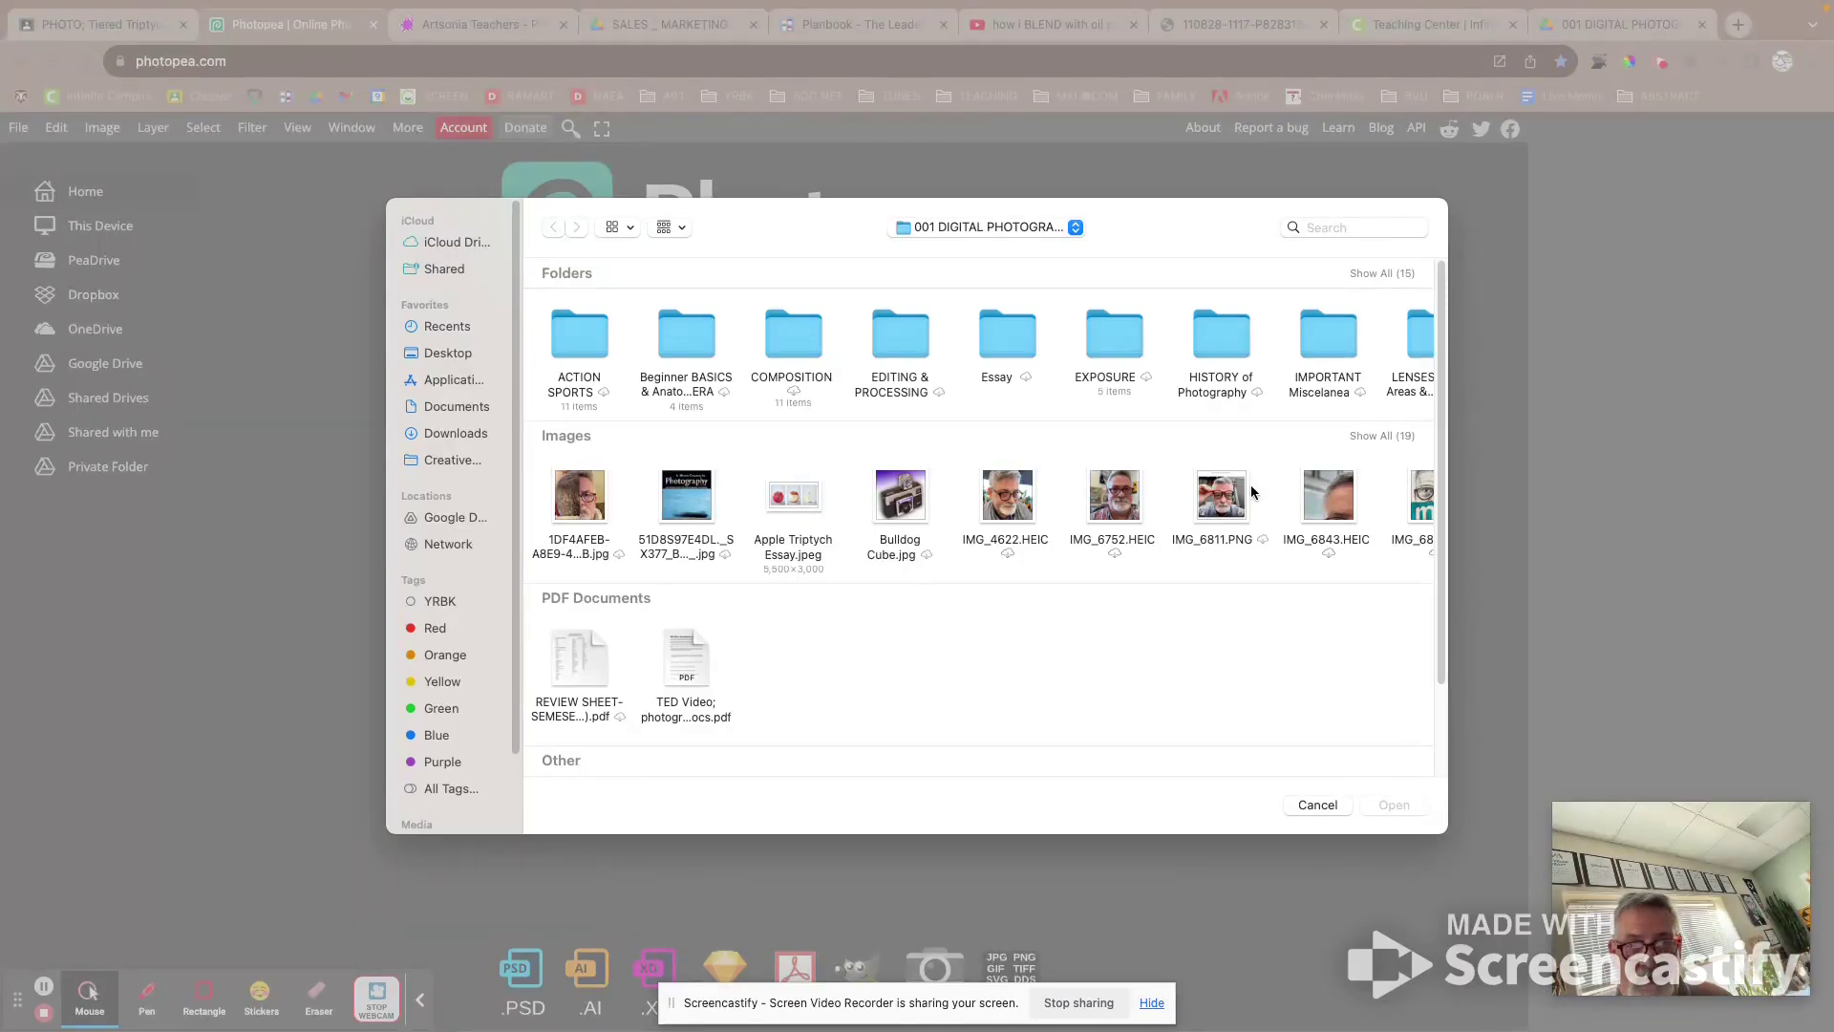
pyautogui.doubleClick(1010, 507)
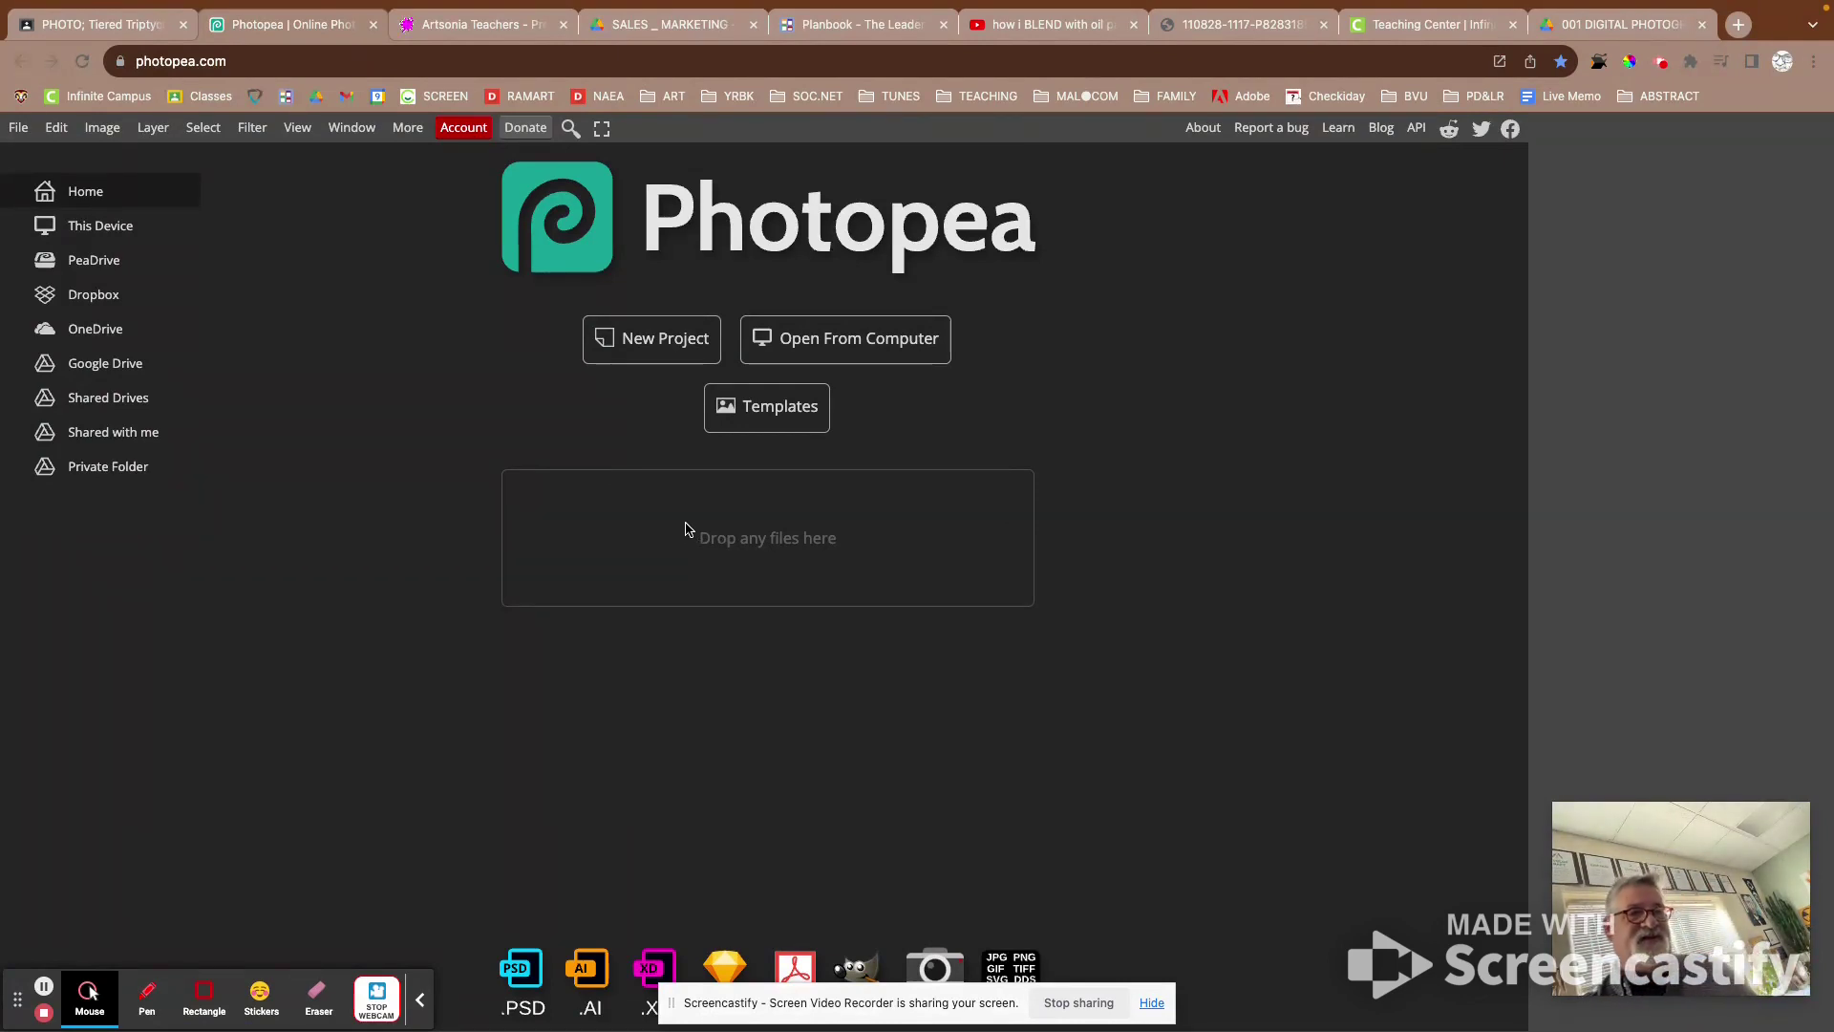
pyautogui.click(886, 352)
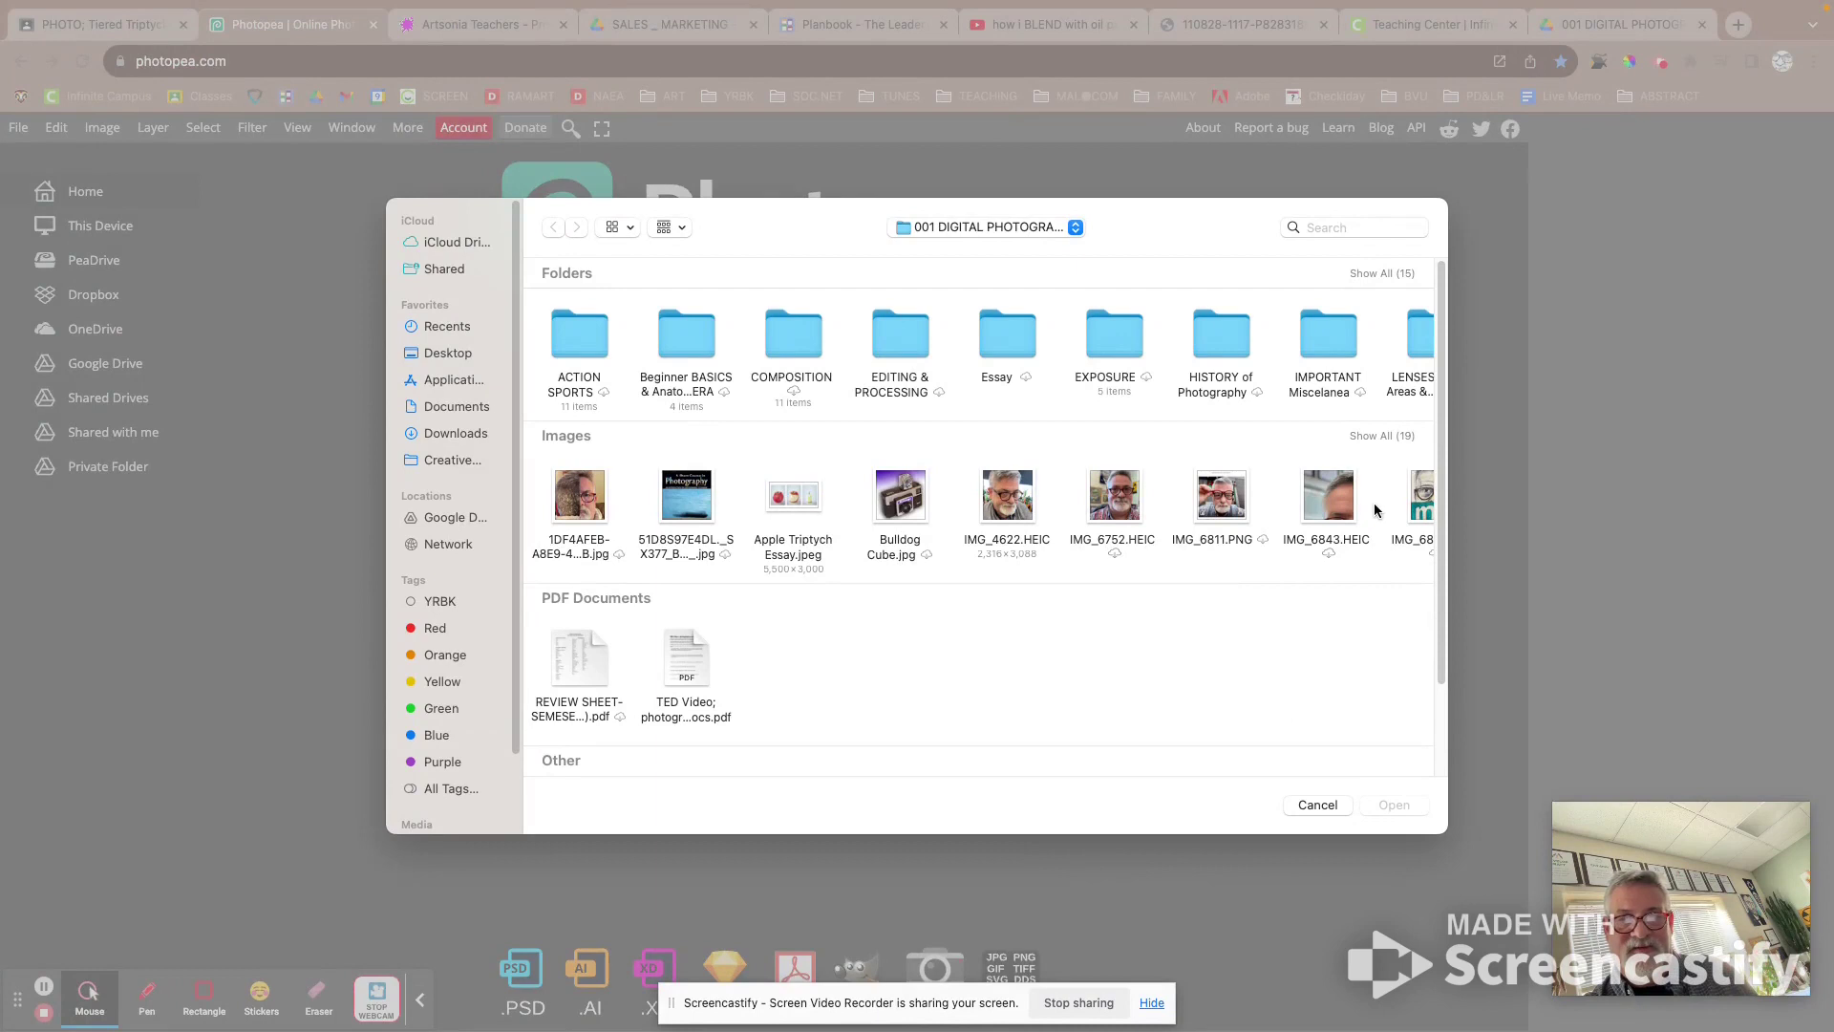
pyautogui.press('Right')
pyautogui.press('Right')
pyautogui.press('Right')
pyautogui.press('Right')
pyautogui.press('Right')
pyautogui.press('Down')
pyautogui.press('Up')
pyautogui.press('Down')
pyautogui.press('Right')
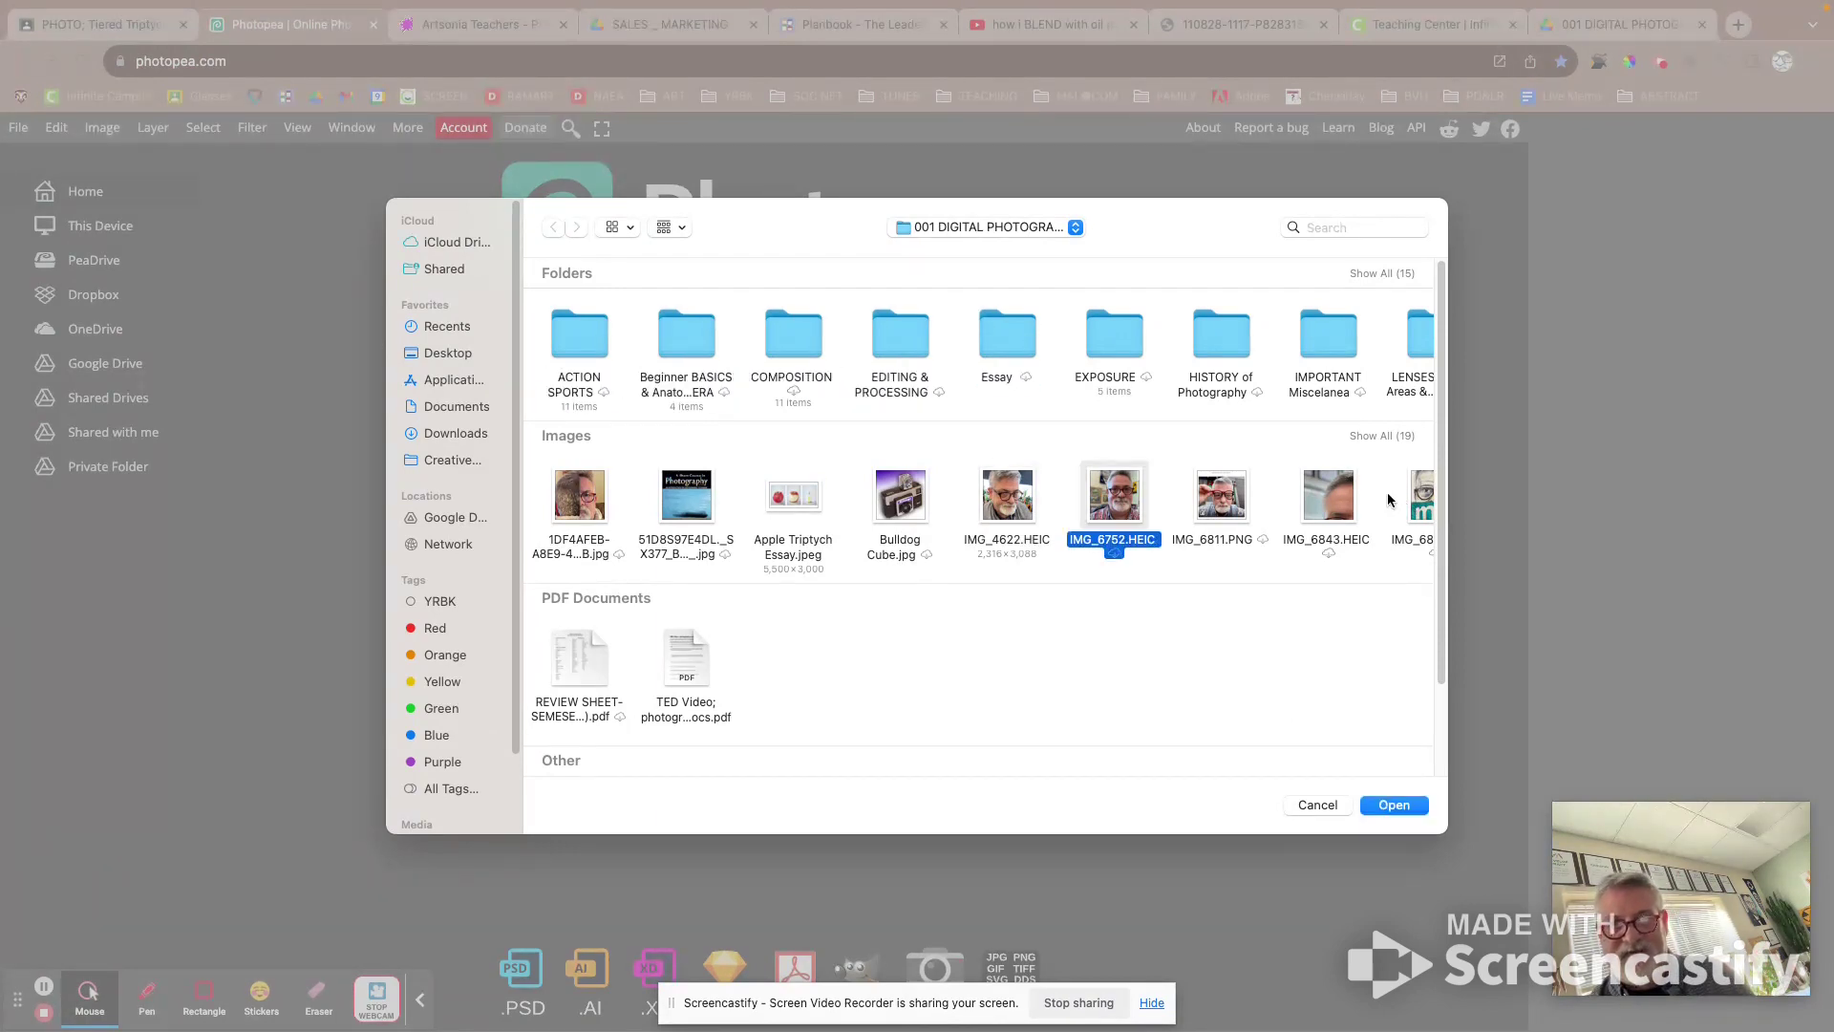
pyautogui.press('Right')
pyautogui.press('Right')
pyautogui.press('Right')
pyautogui.press('Right')
pyautogui.press('Right')
pyautogui.press('Right')
pyautogui.press('Right')
pyautogui.press('Right')
pyautogui.press('Right')
pyautogui.press('Right')
pyautogui.press('Right')
pyautogui.press('Right')
pyautogui.press('Right')
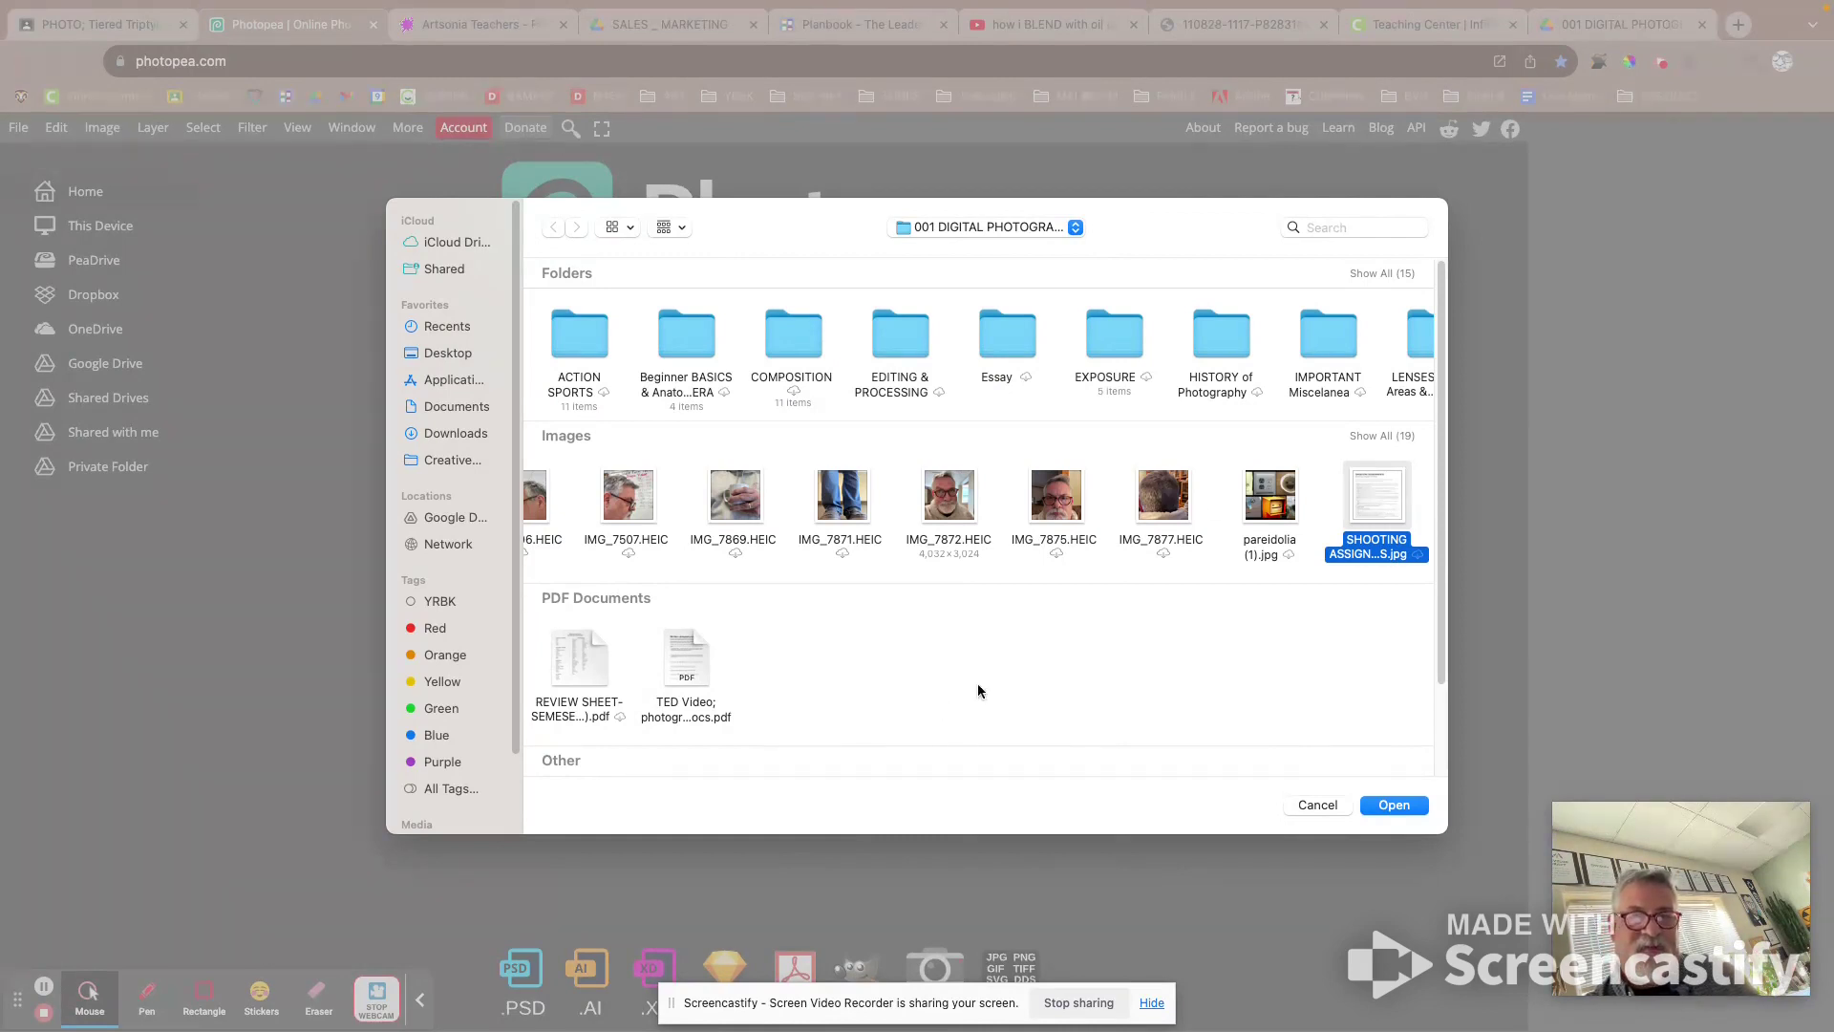
pyautogui.click(1313, 806)
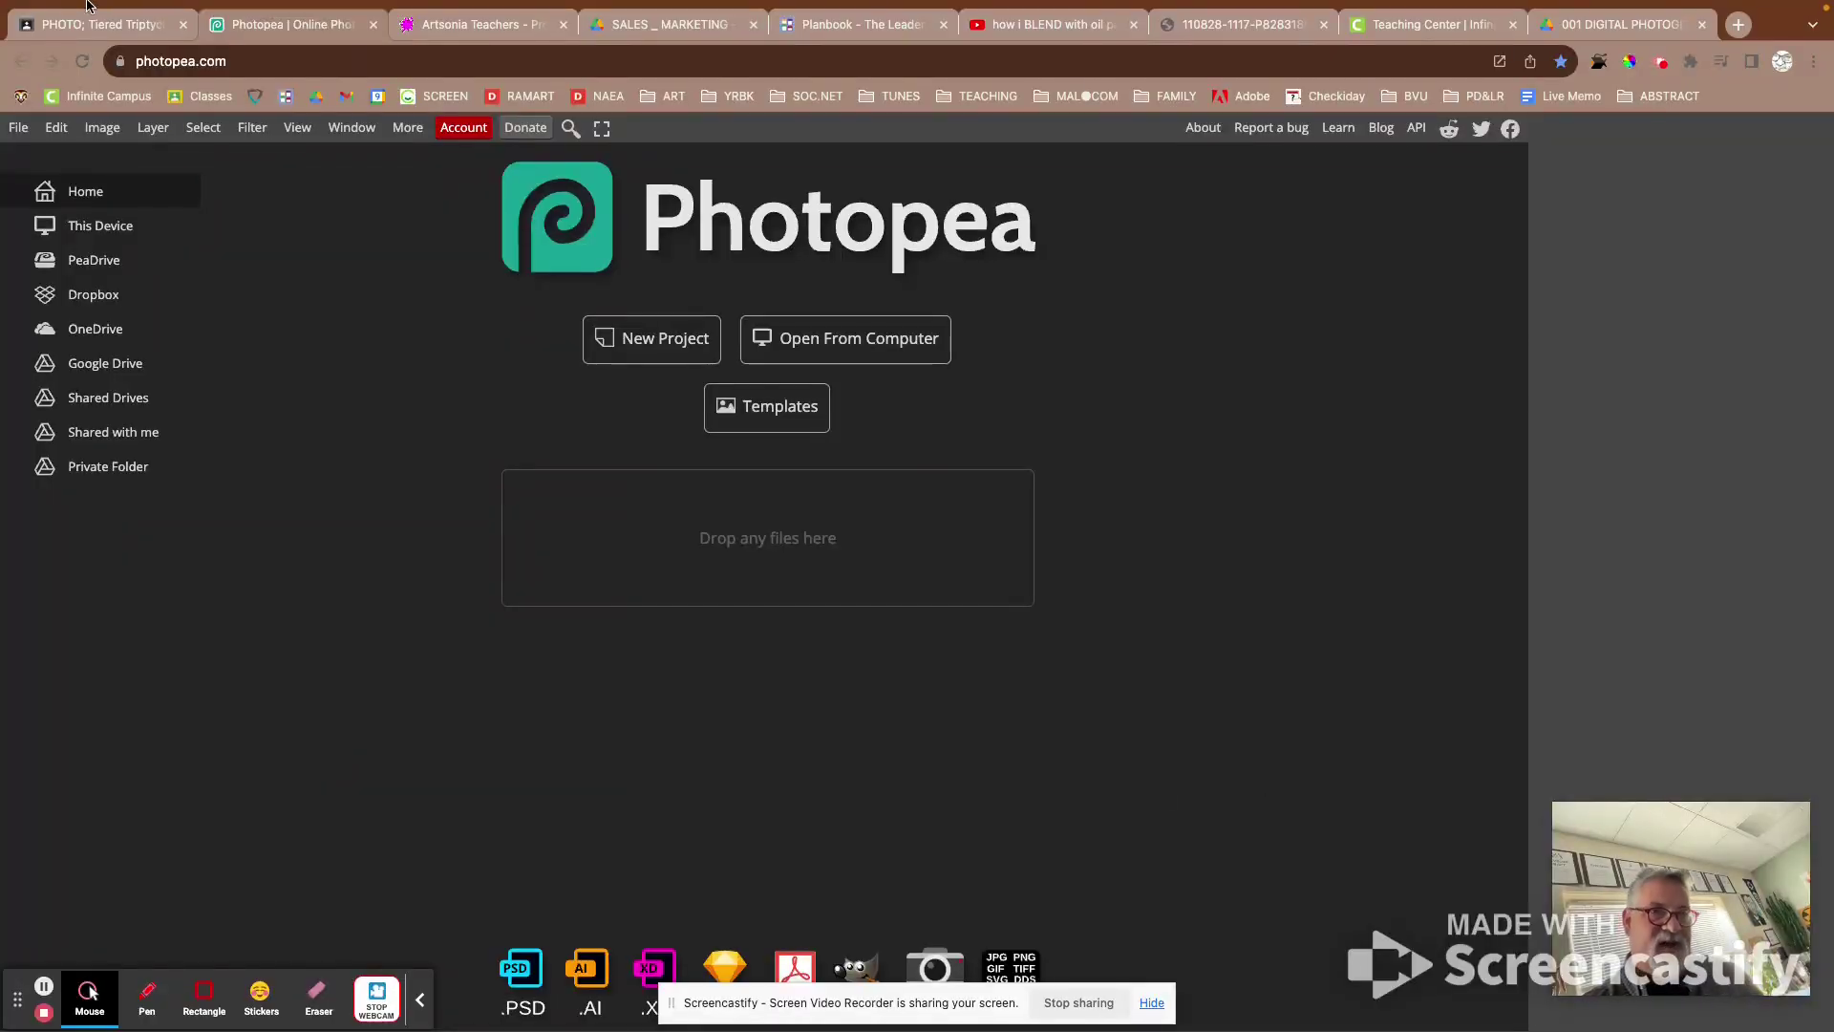
# Step: Switch to Google Drive in the browser and go to My Drive > ART DEPT > ART CLASSES > 001 DIGITAL PHOTOGRAPHY
pyautogui.click(655, 75)
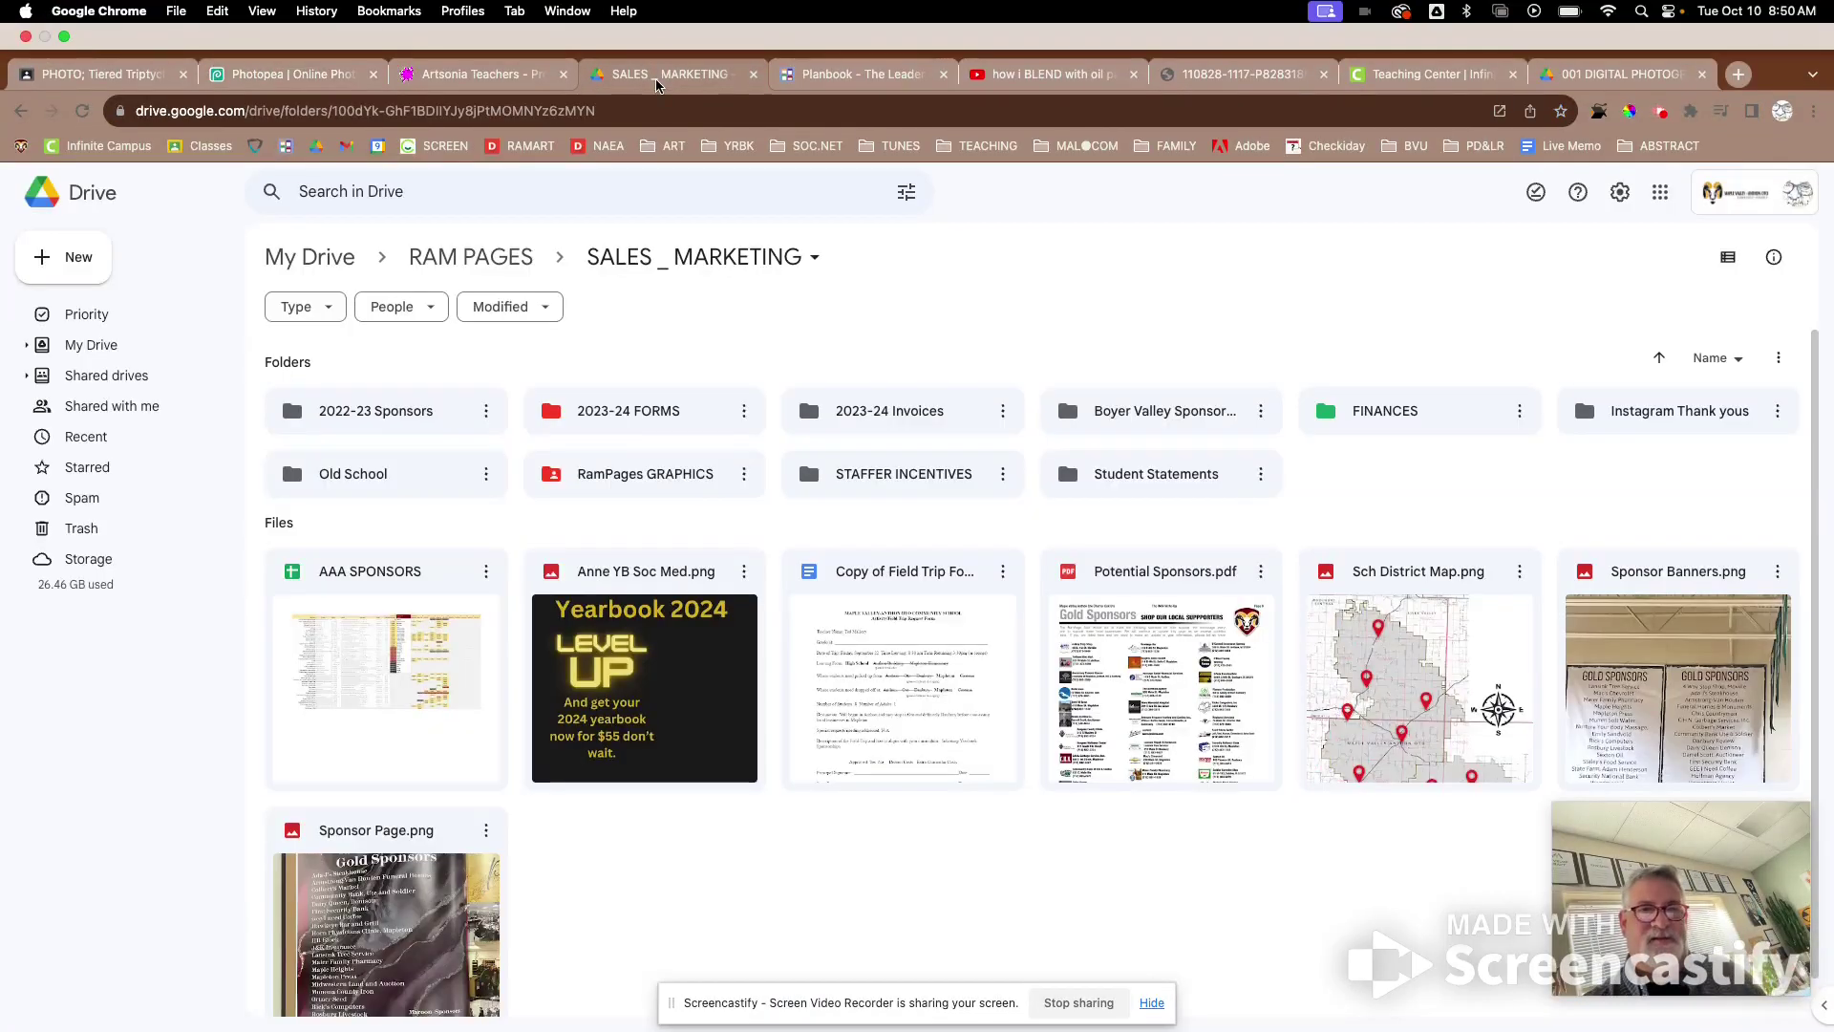
pyautogui.click(312, 218)
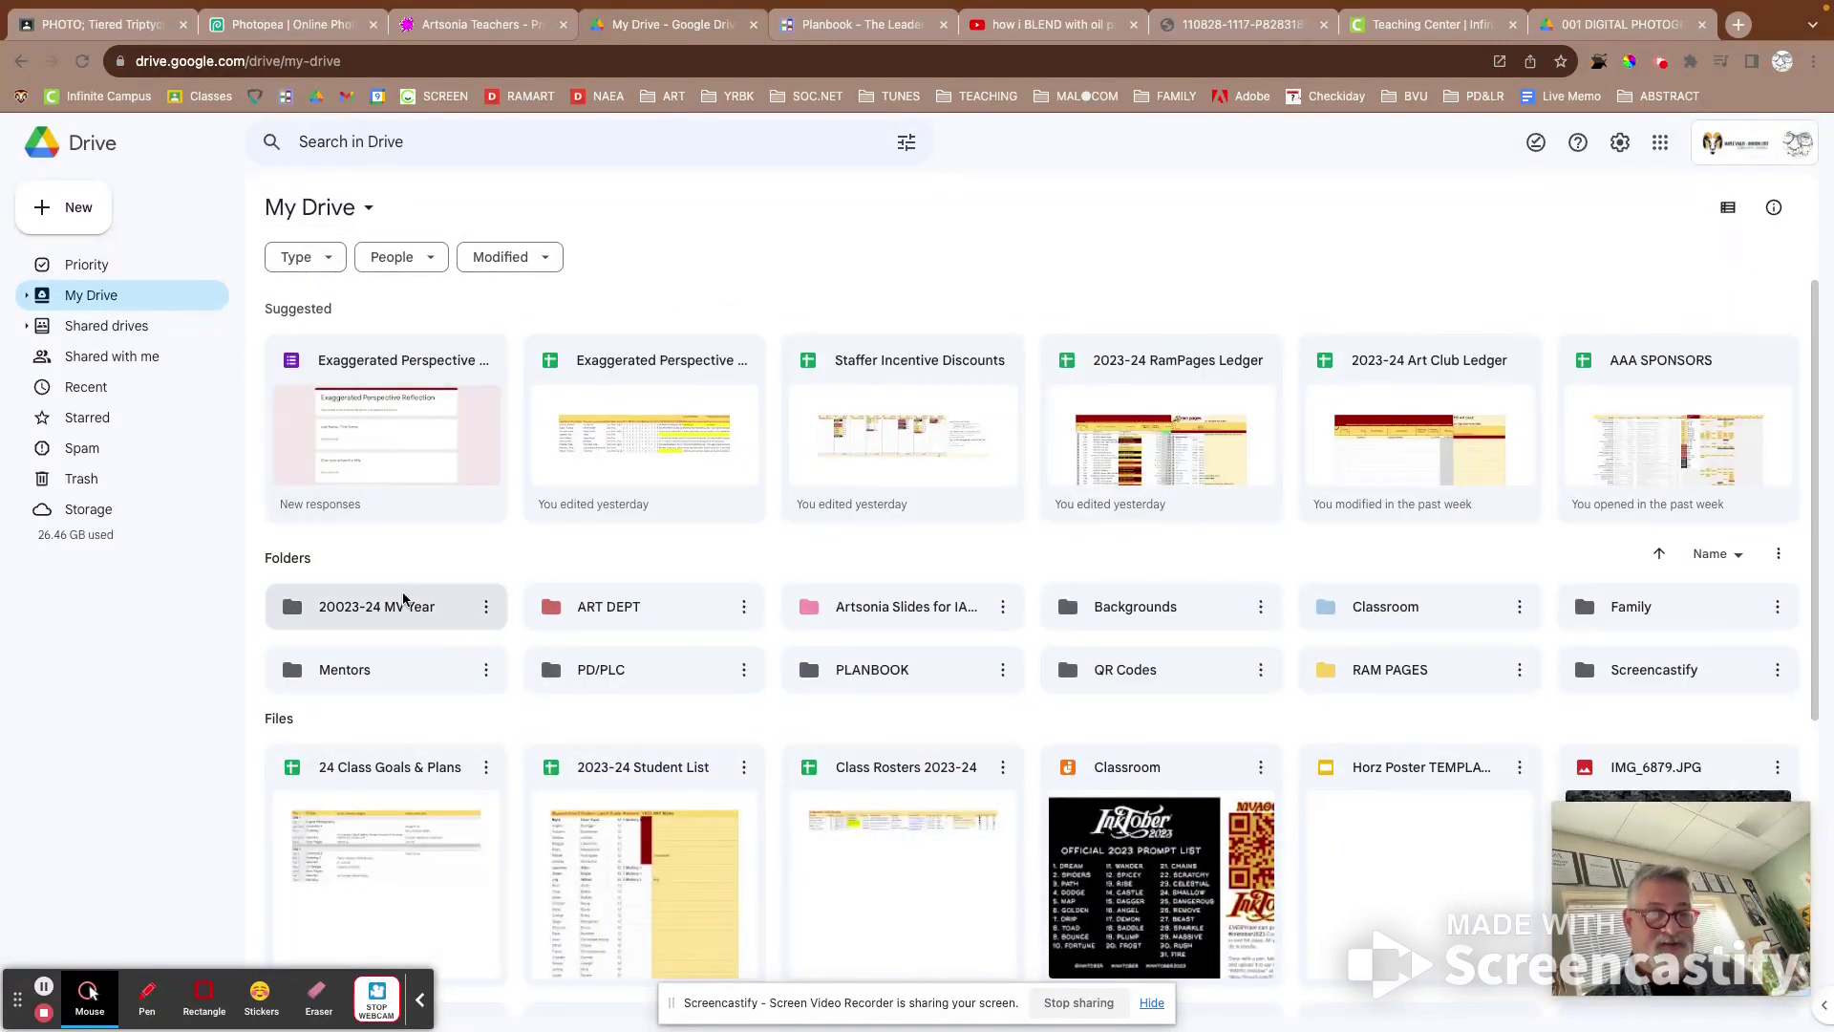
pyautogui.doubleClick(620, 611)
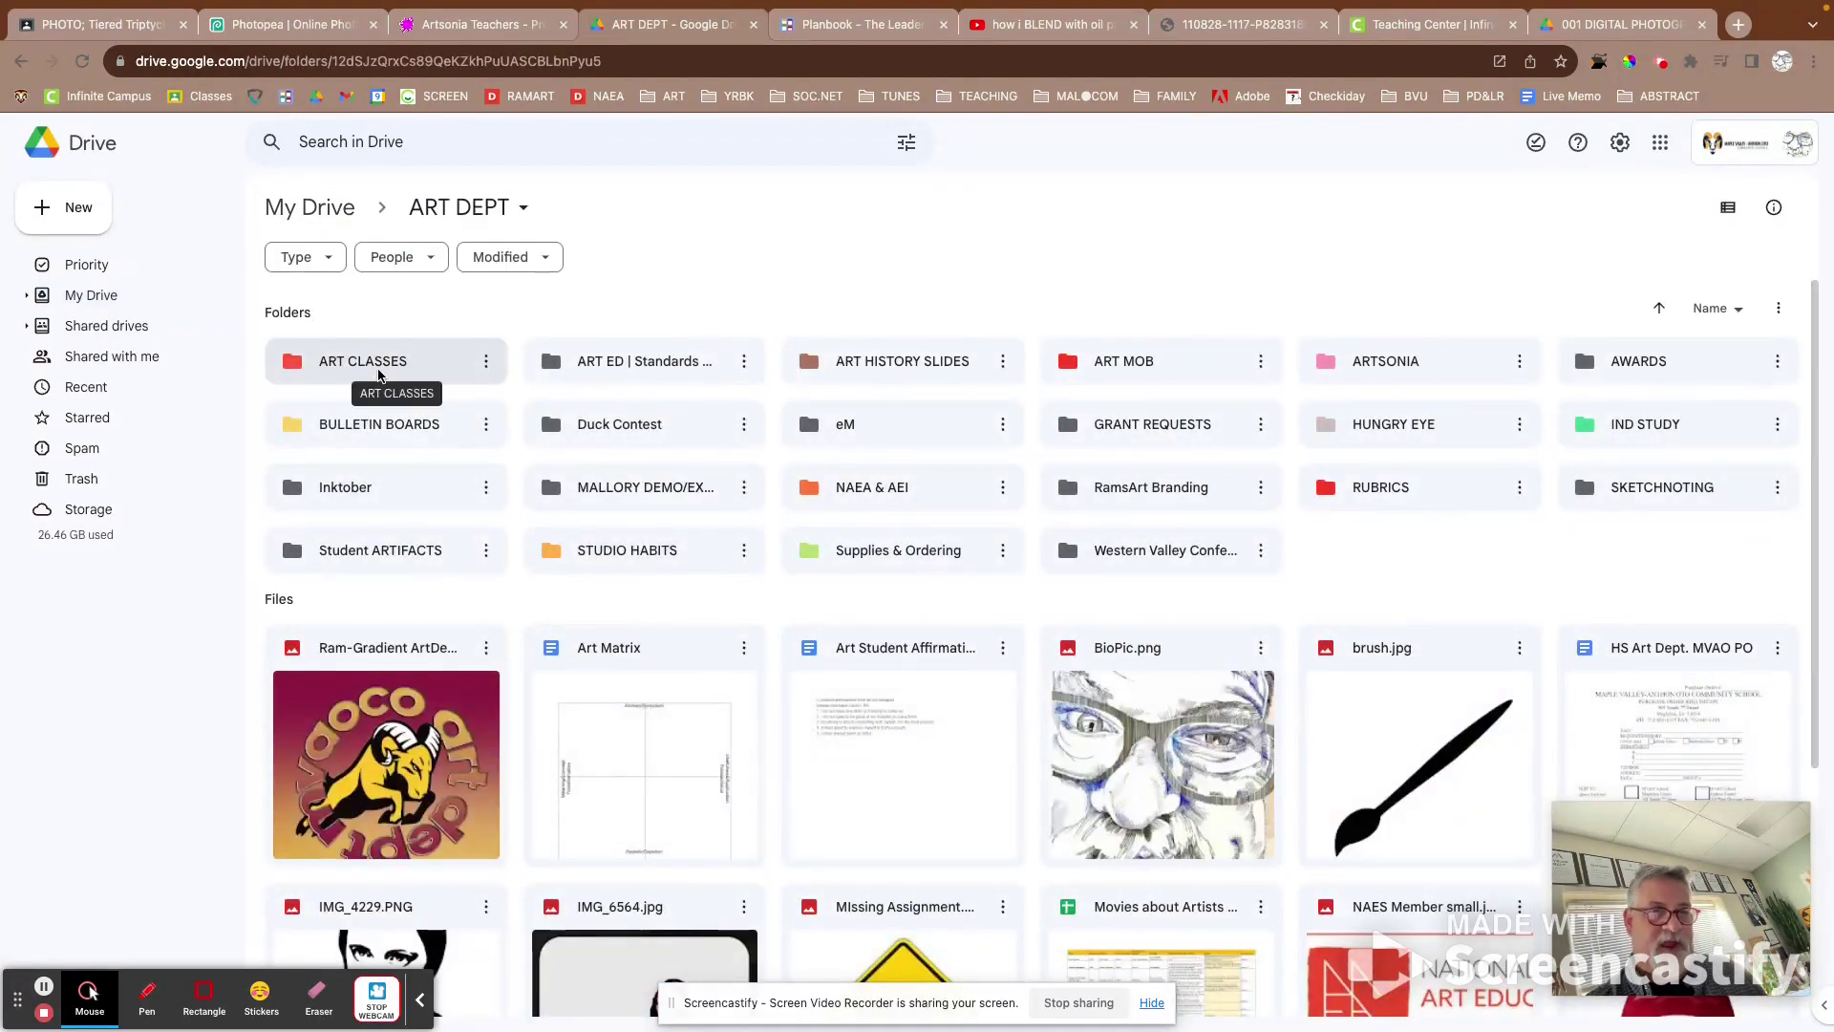
pyautogui.doubleClick(378, 372)
pyautogui.click(380, 368)
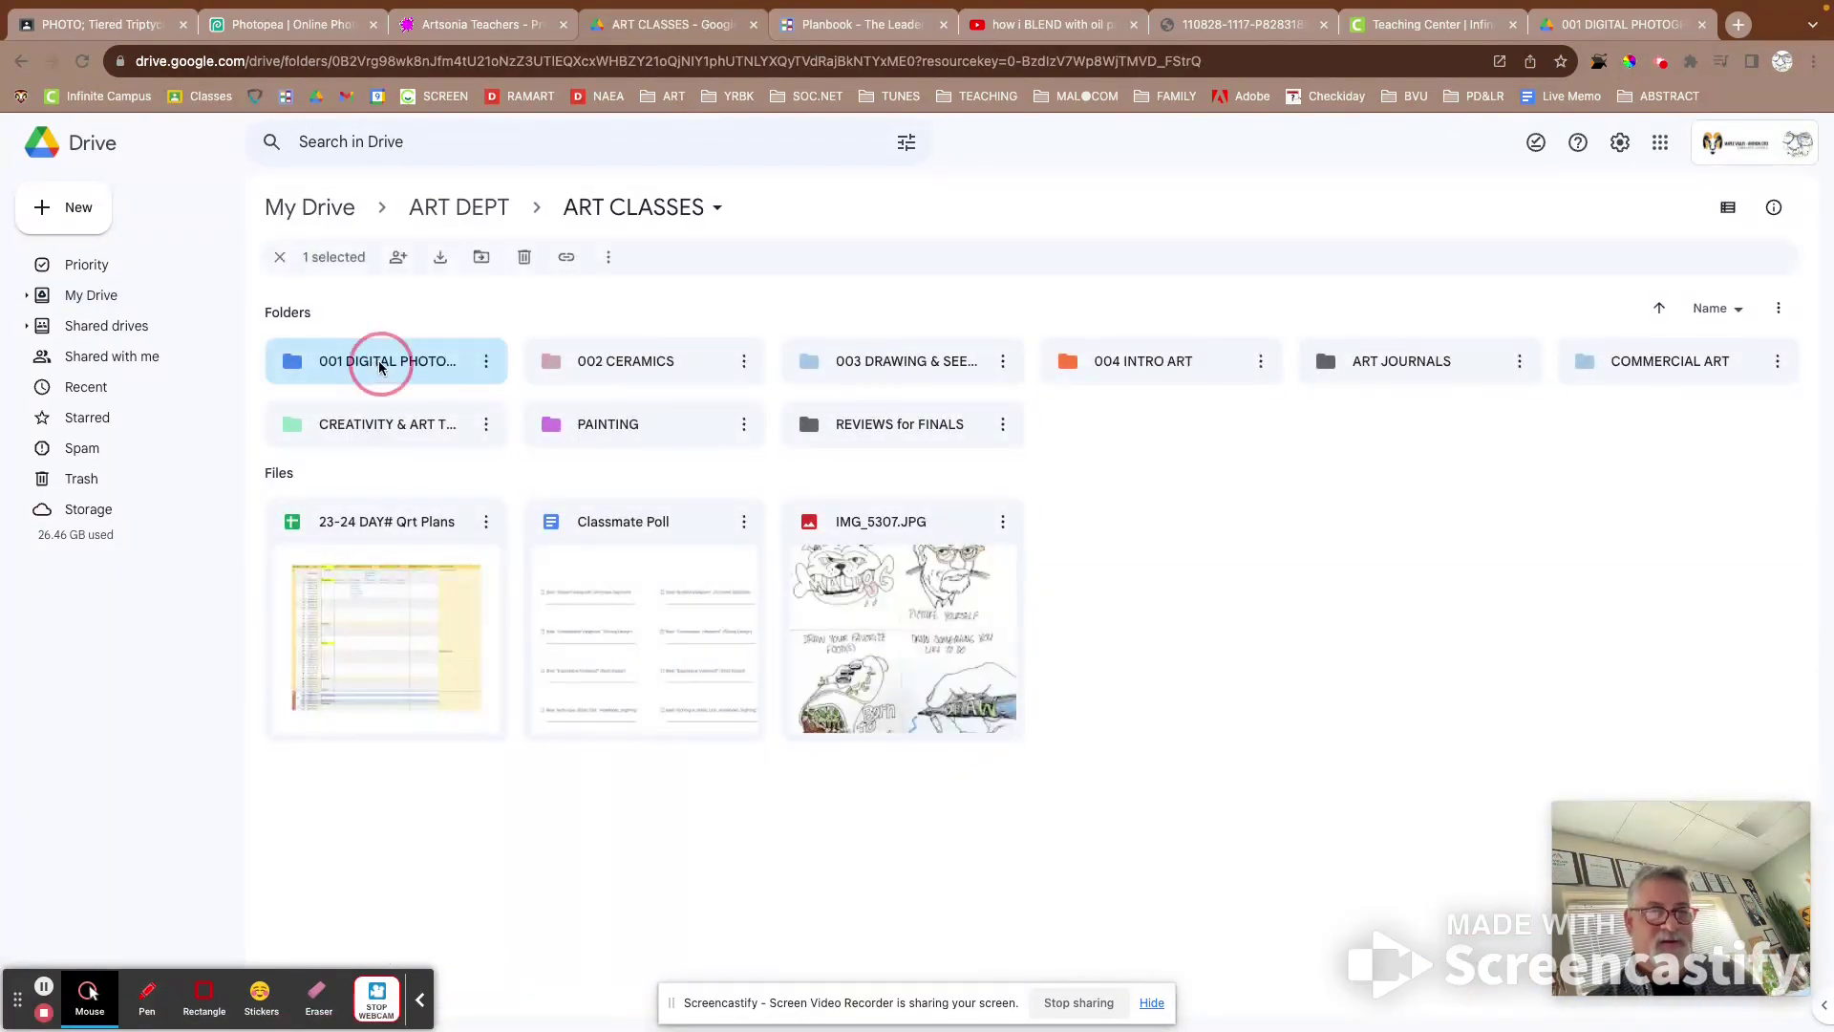
pyautogui.doubleClick(380, 368)
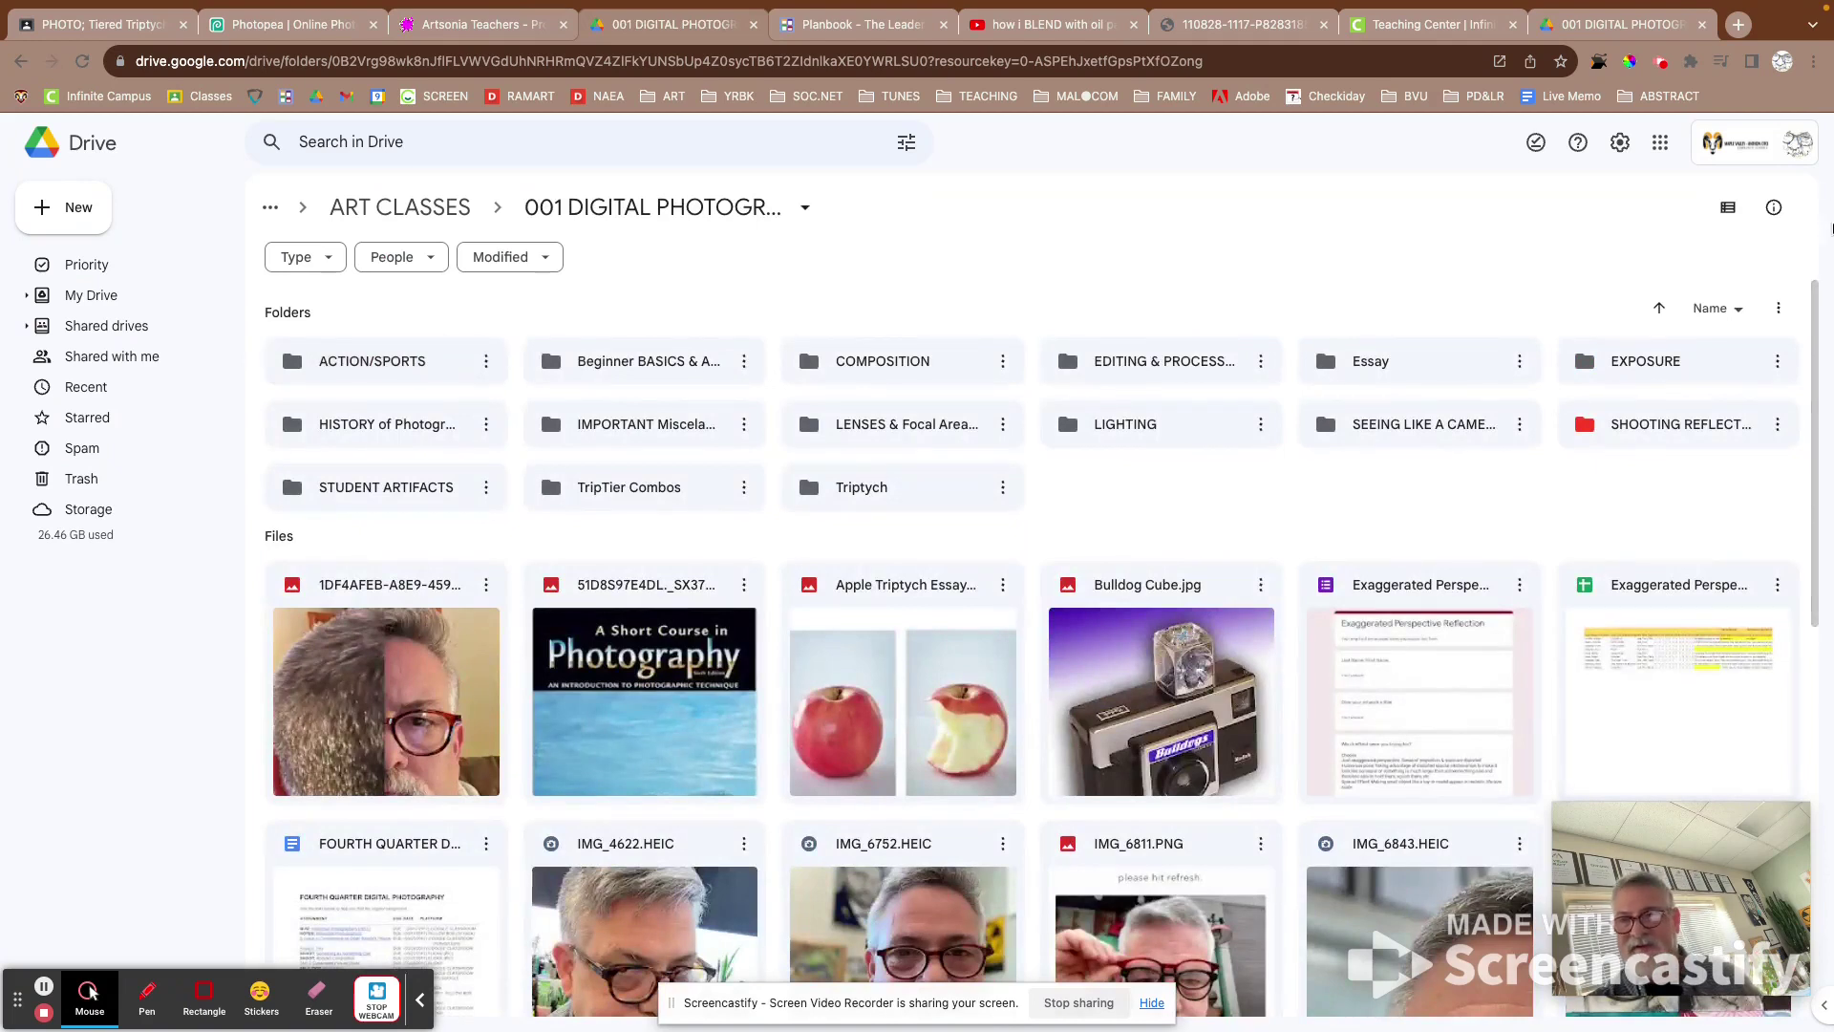
# Step: Preview IMG_7872.HEIC, IMG_7871.HEIC and IMG_7869.HEIC one after another and capture a screenshot of each
pyautogui.moveTo(1818, 344); pyautogui.dragTo(1831, 681)
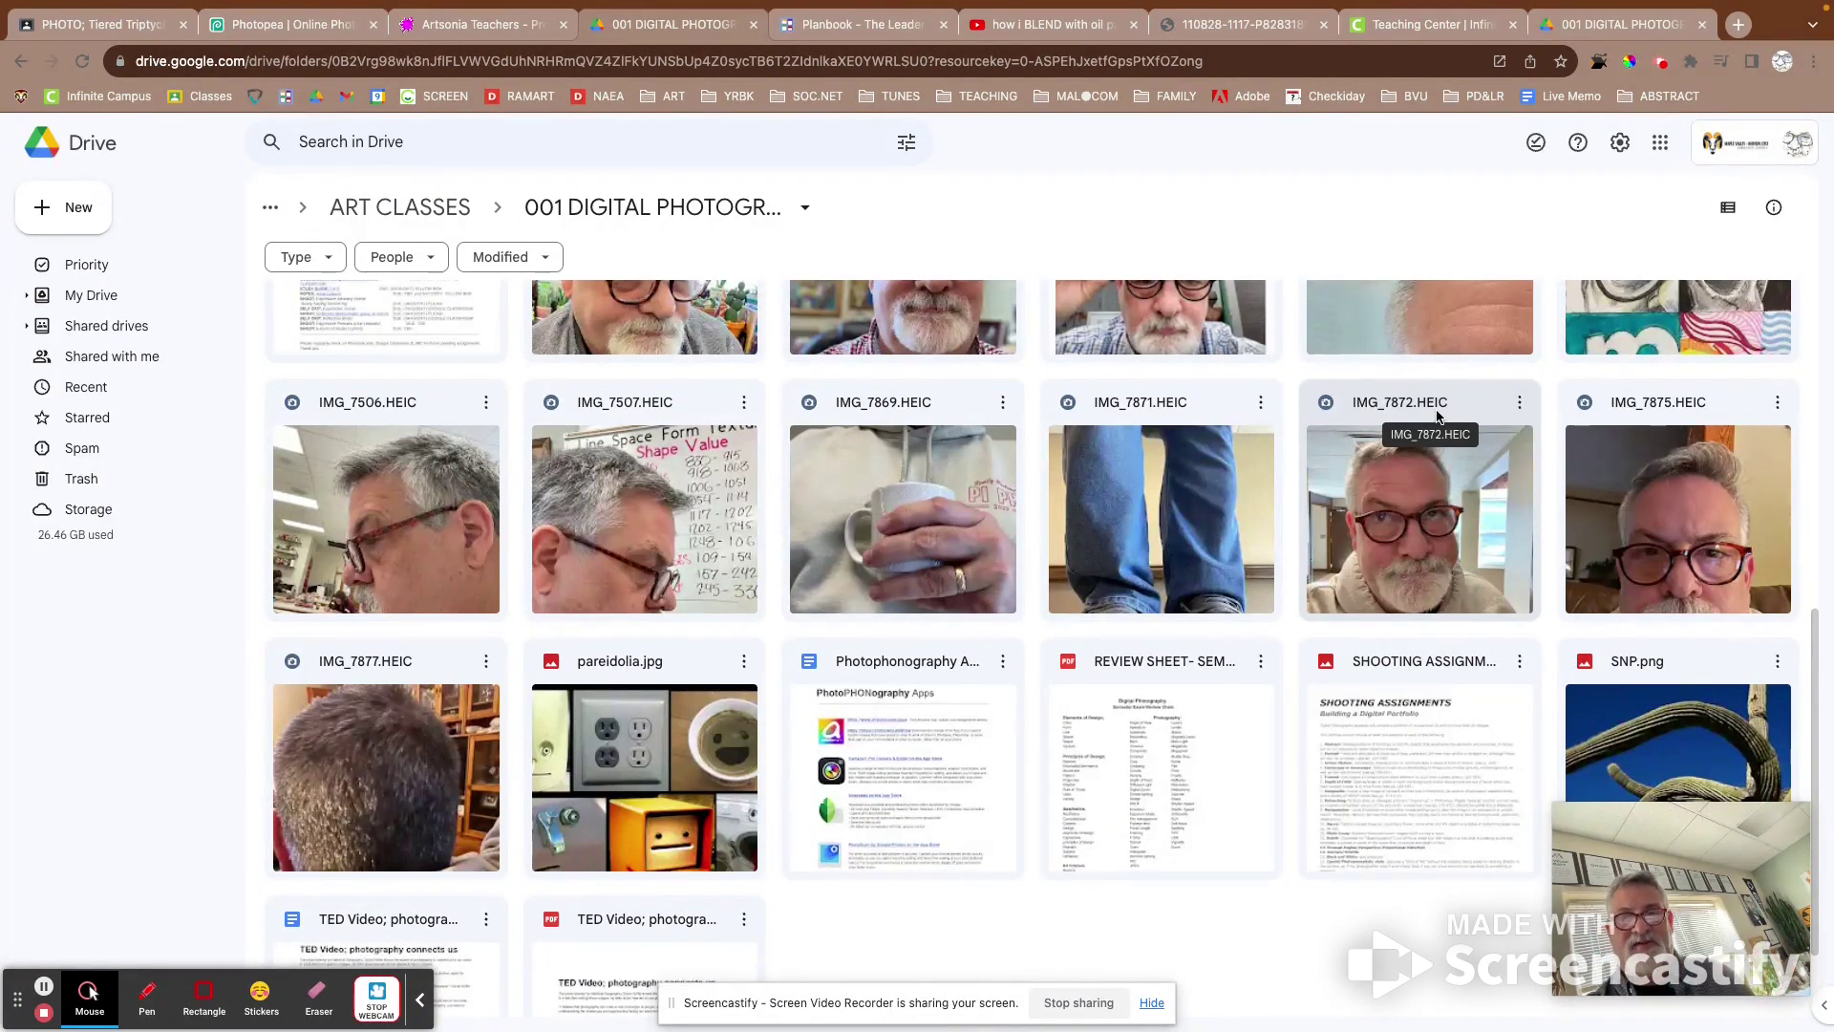
pyautogui.click(1443, 503)
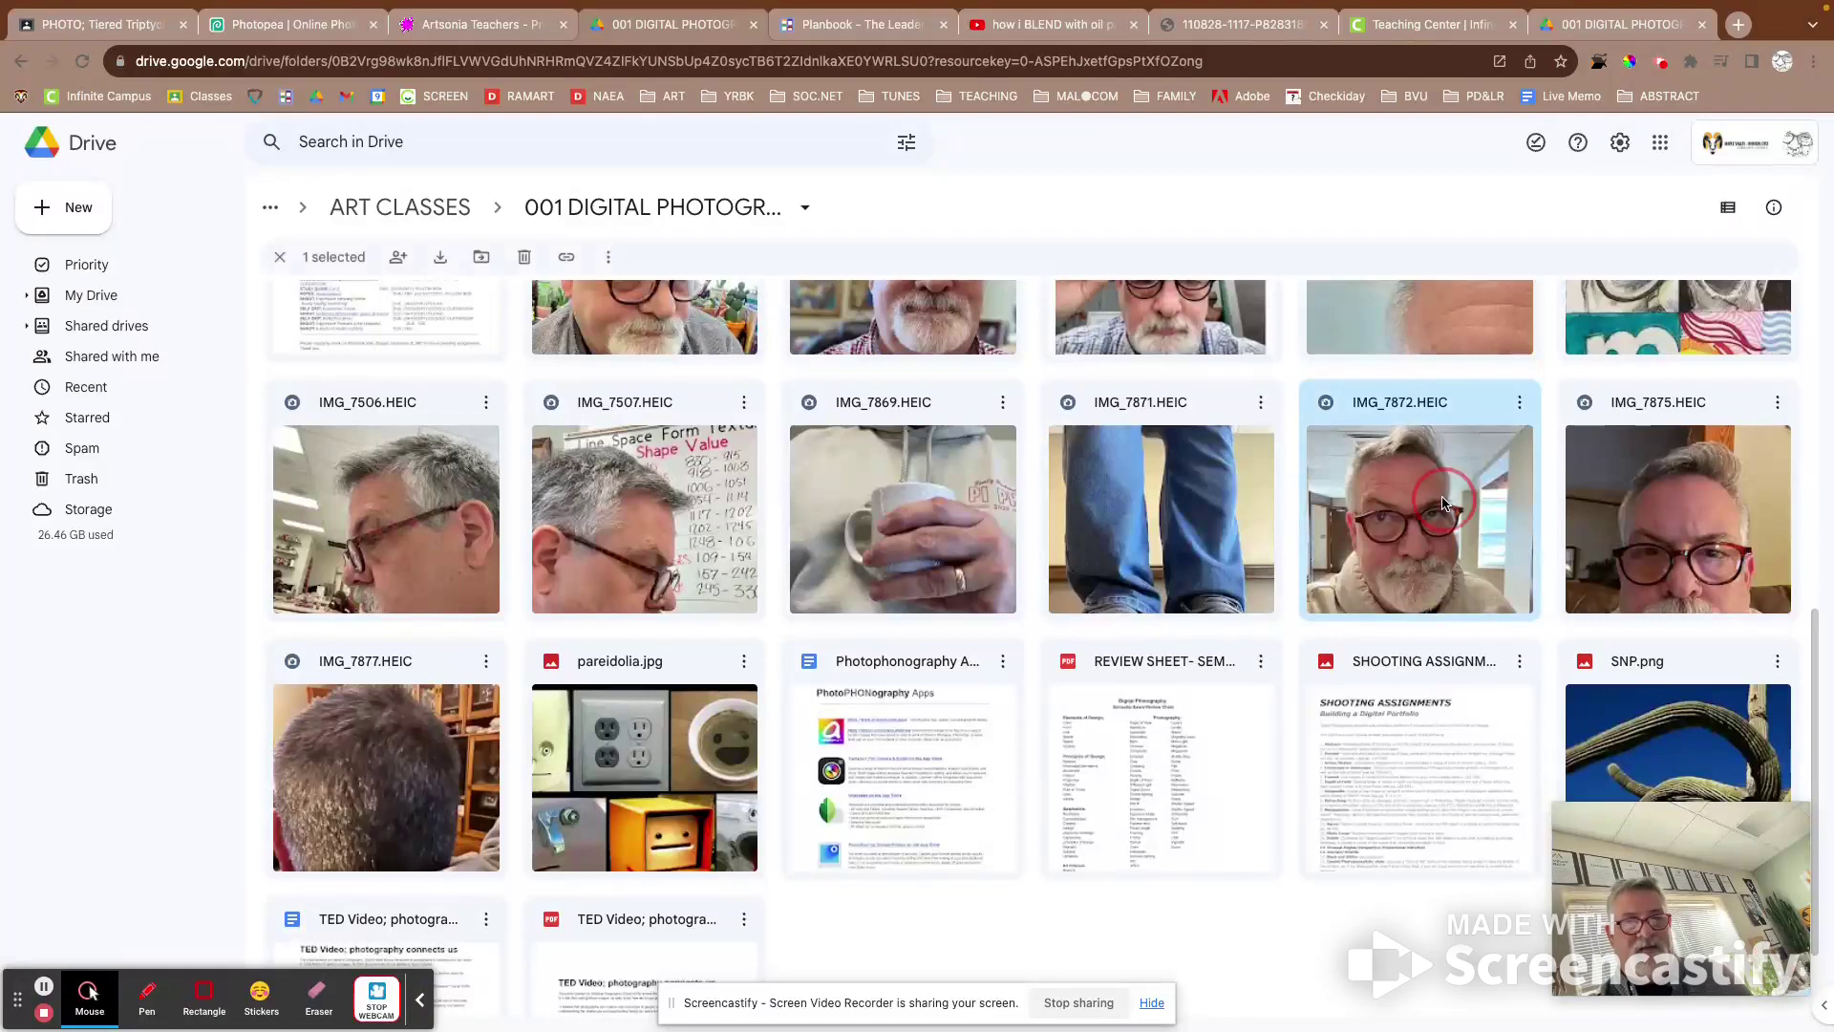
pyautogui.doubleClick(1444, 504)
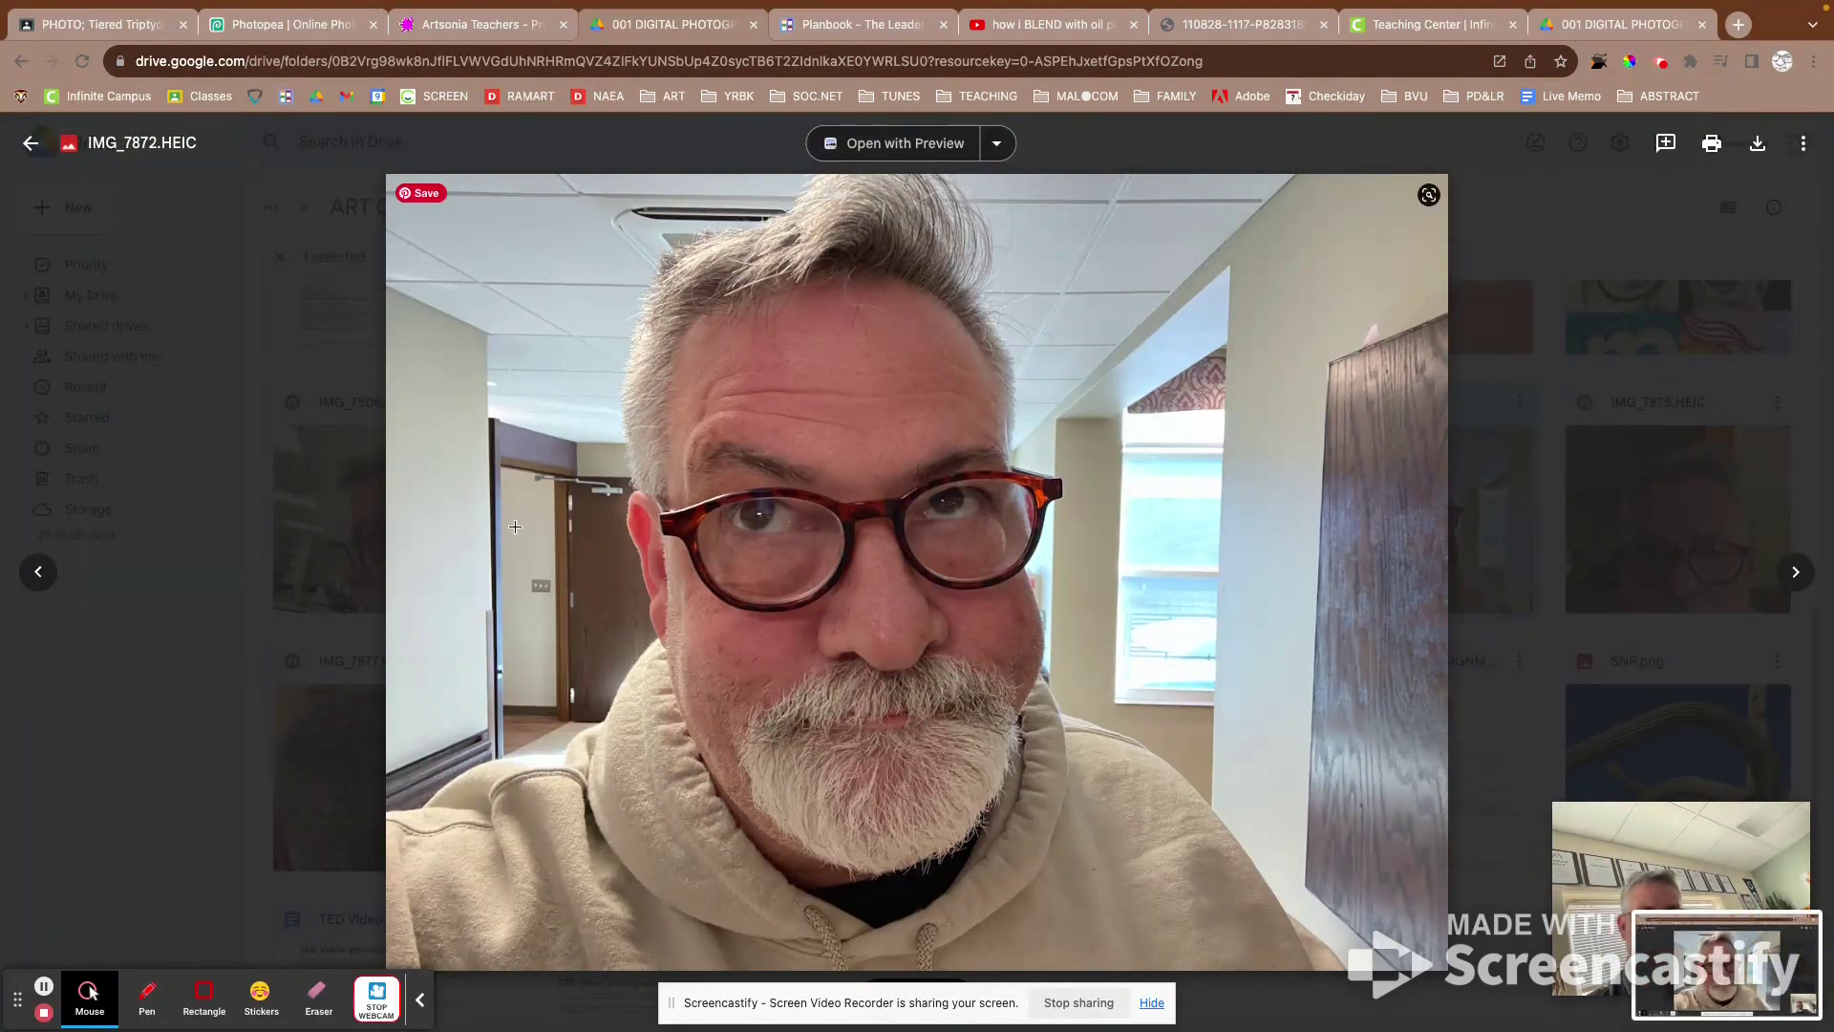
pyautogui.click(38, 572)
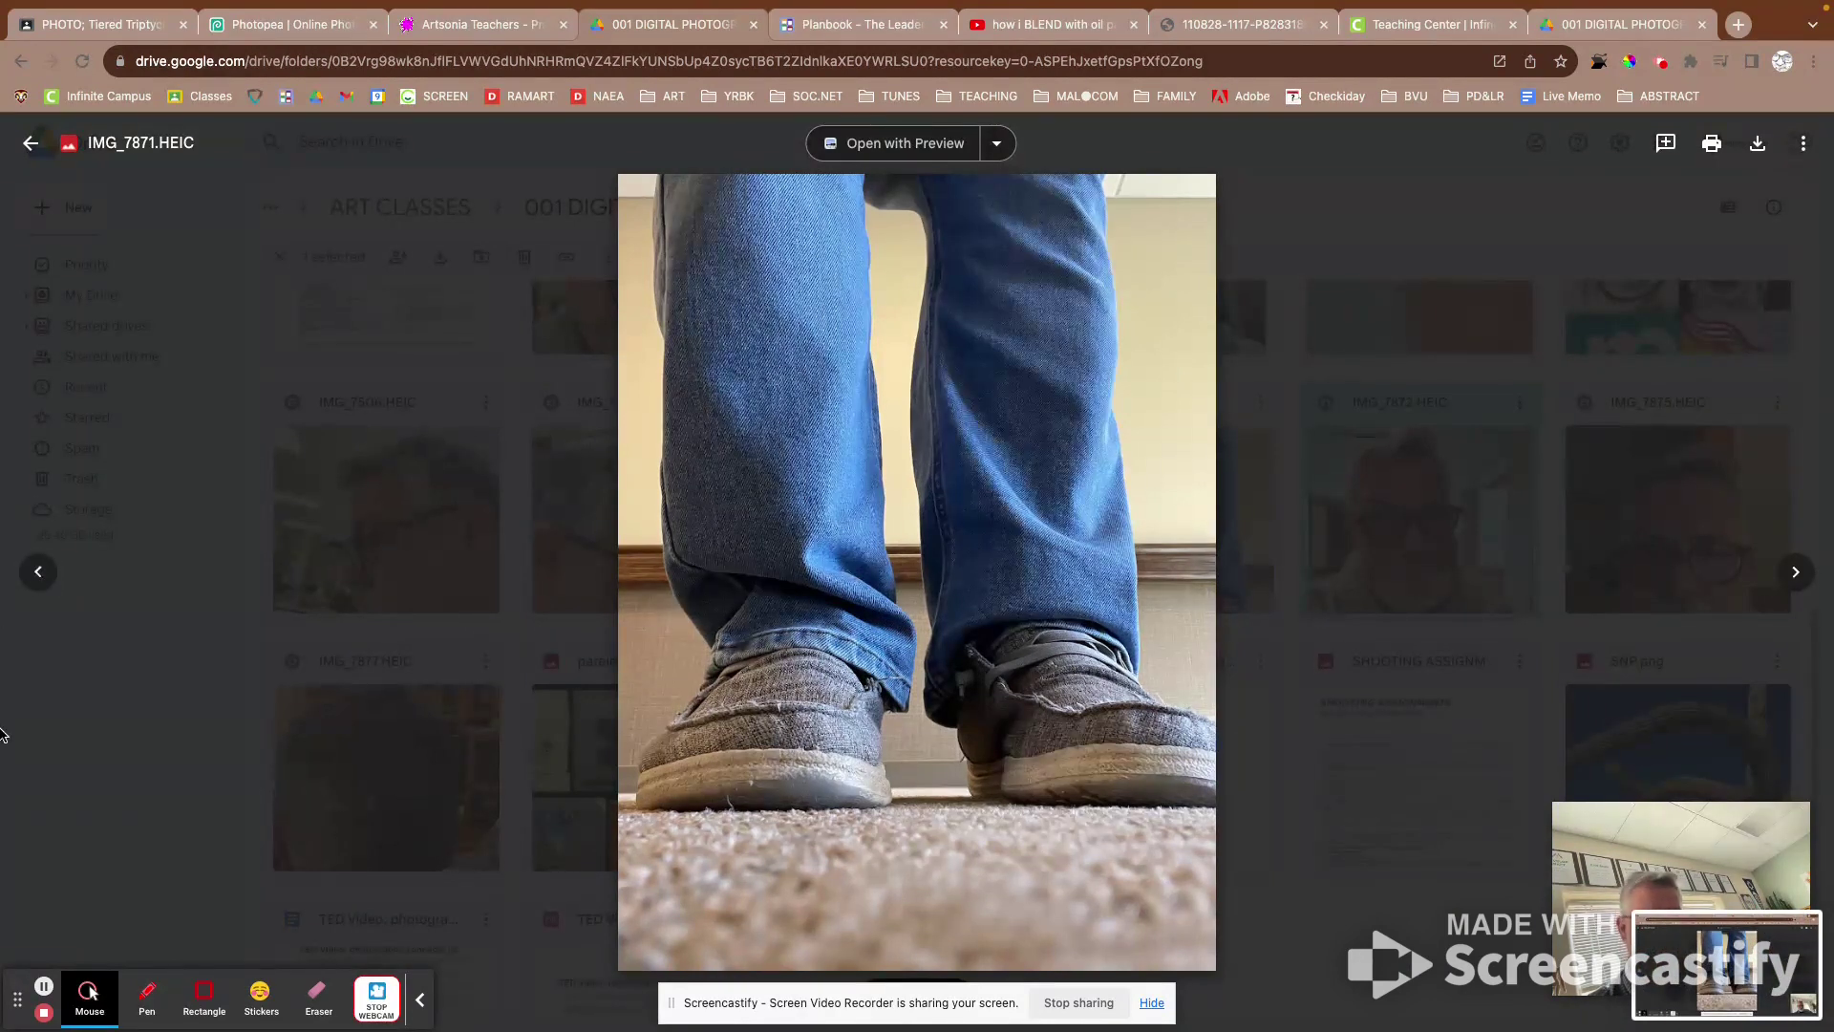
pyautogui.click(39, 573)
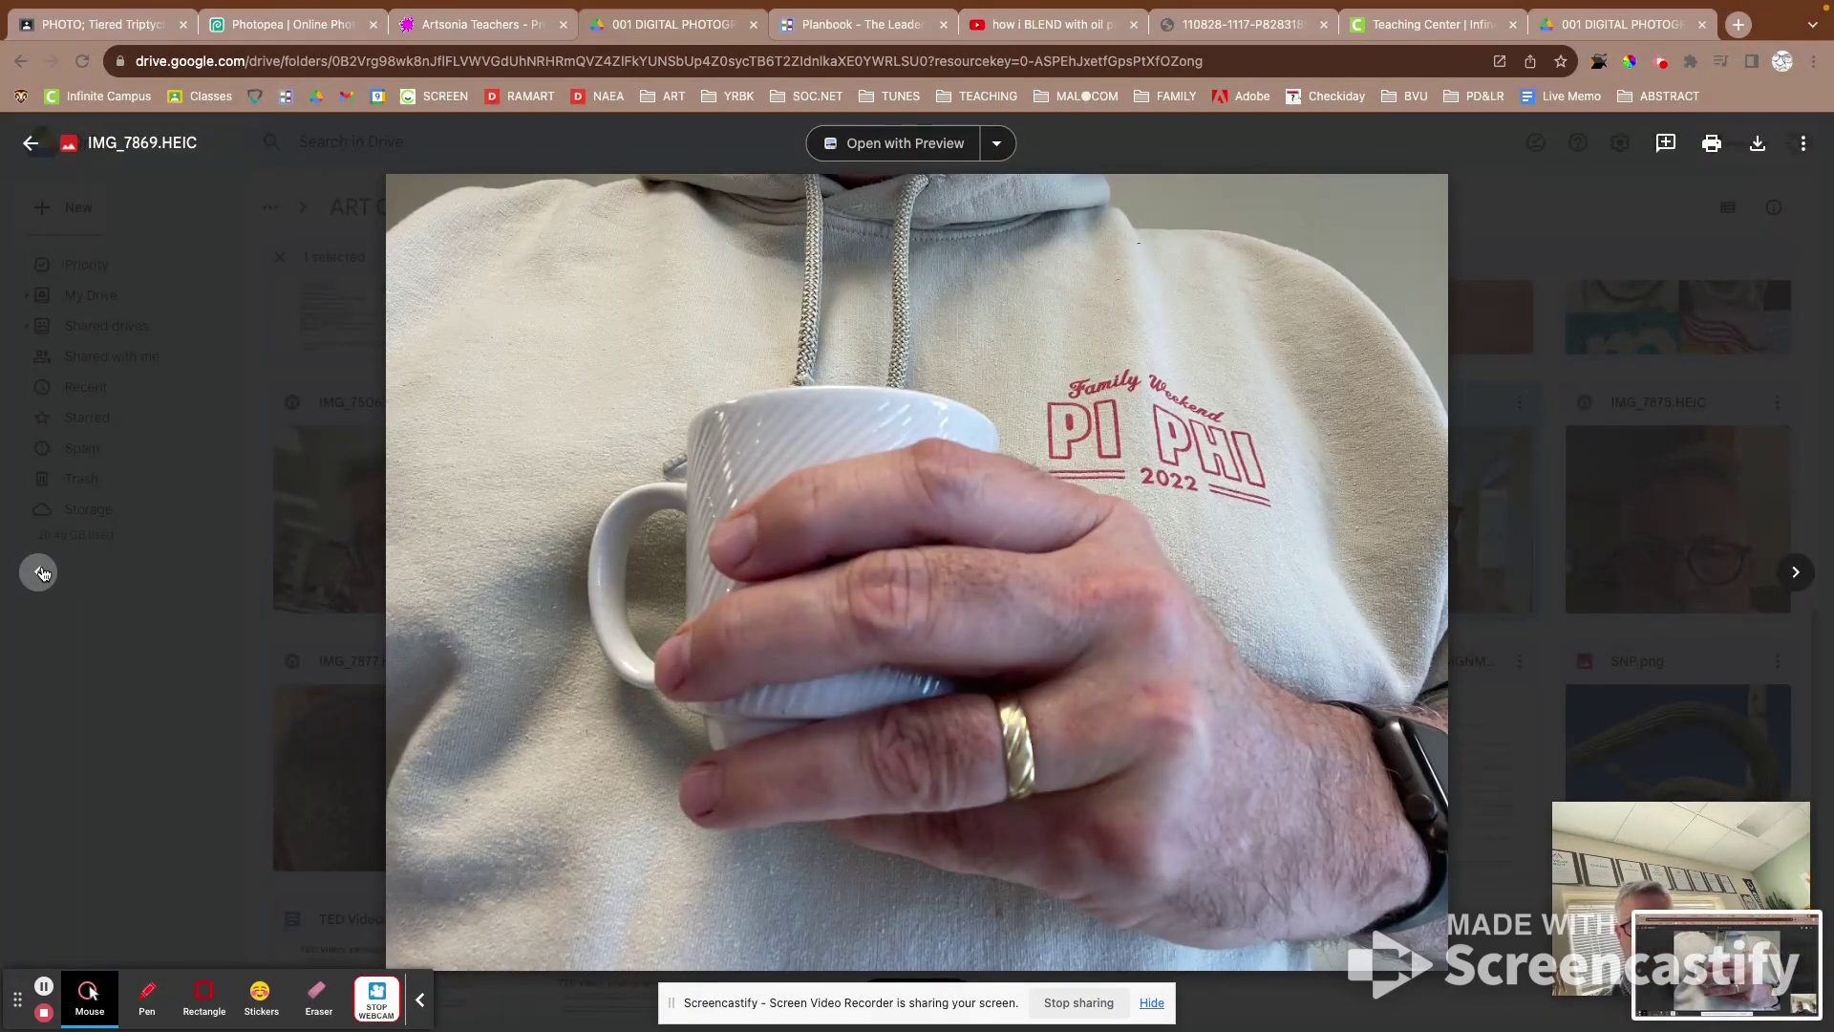
# Step: Return to Photopea and open today's three screenshots together from the computer's Recents
pyautogui.moveTo(819, 73)
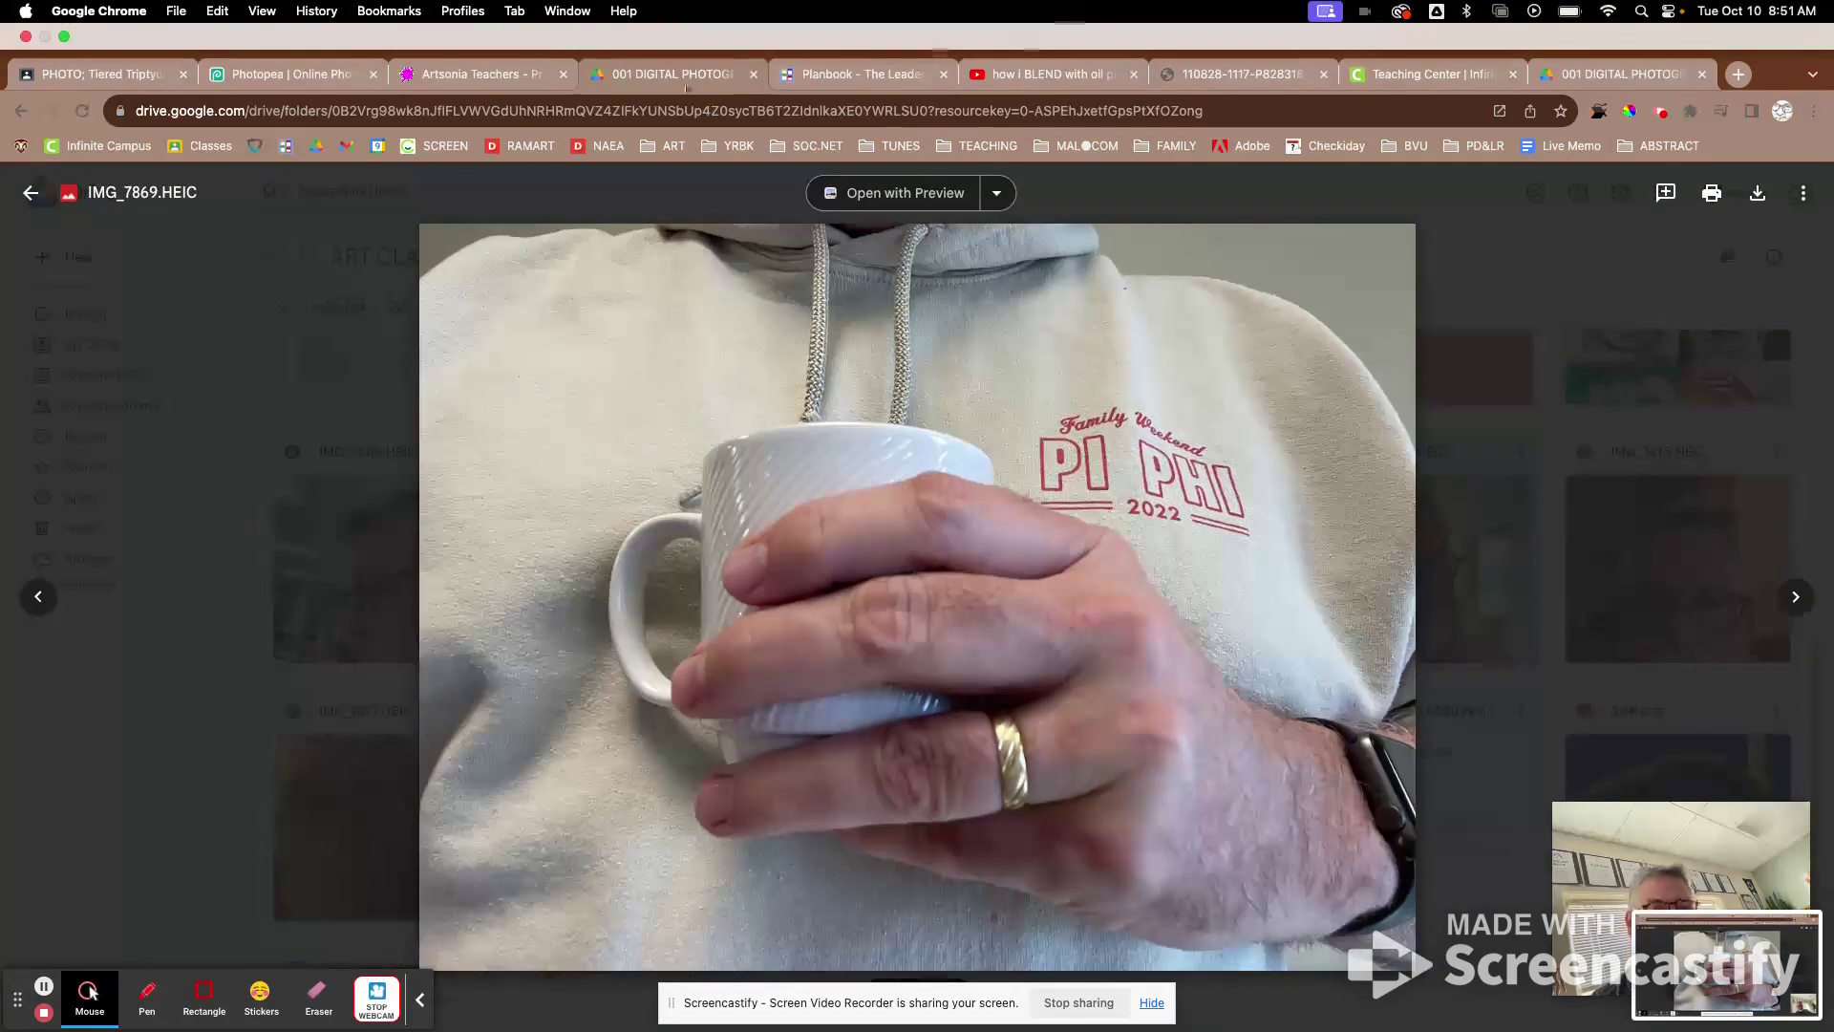
pyautogui.click(272, 70)
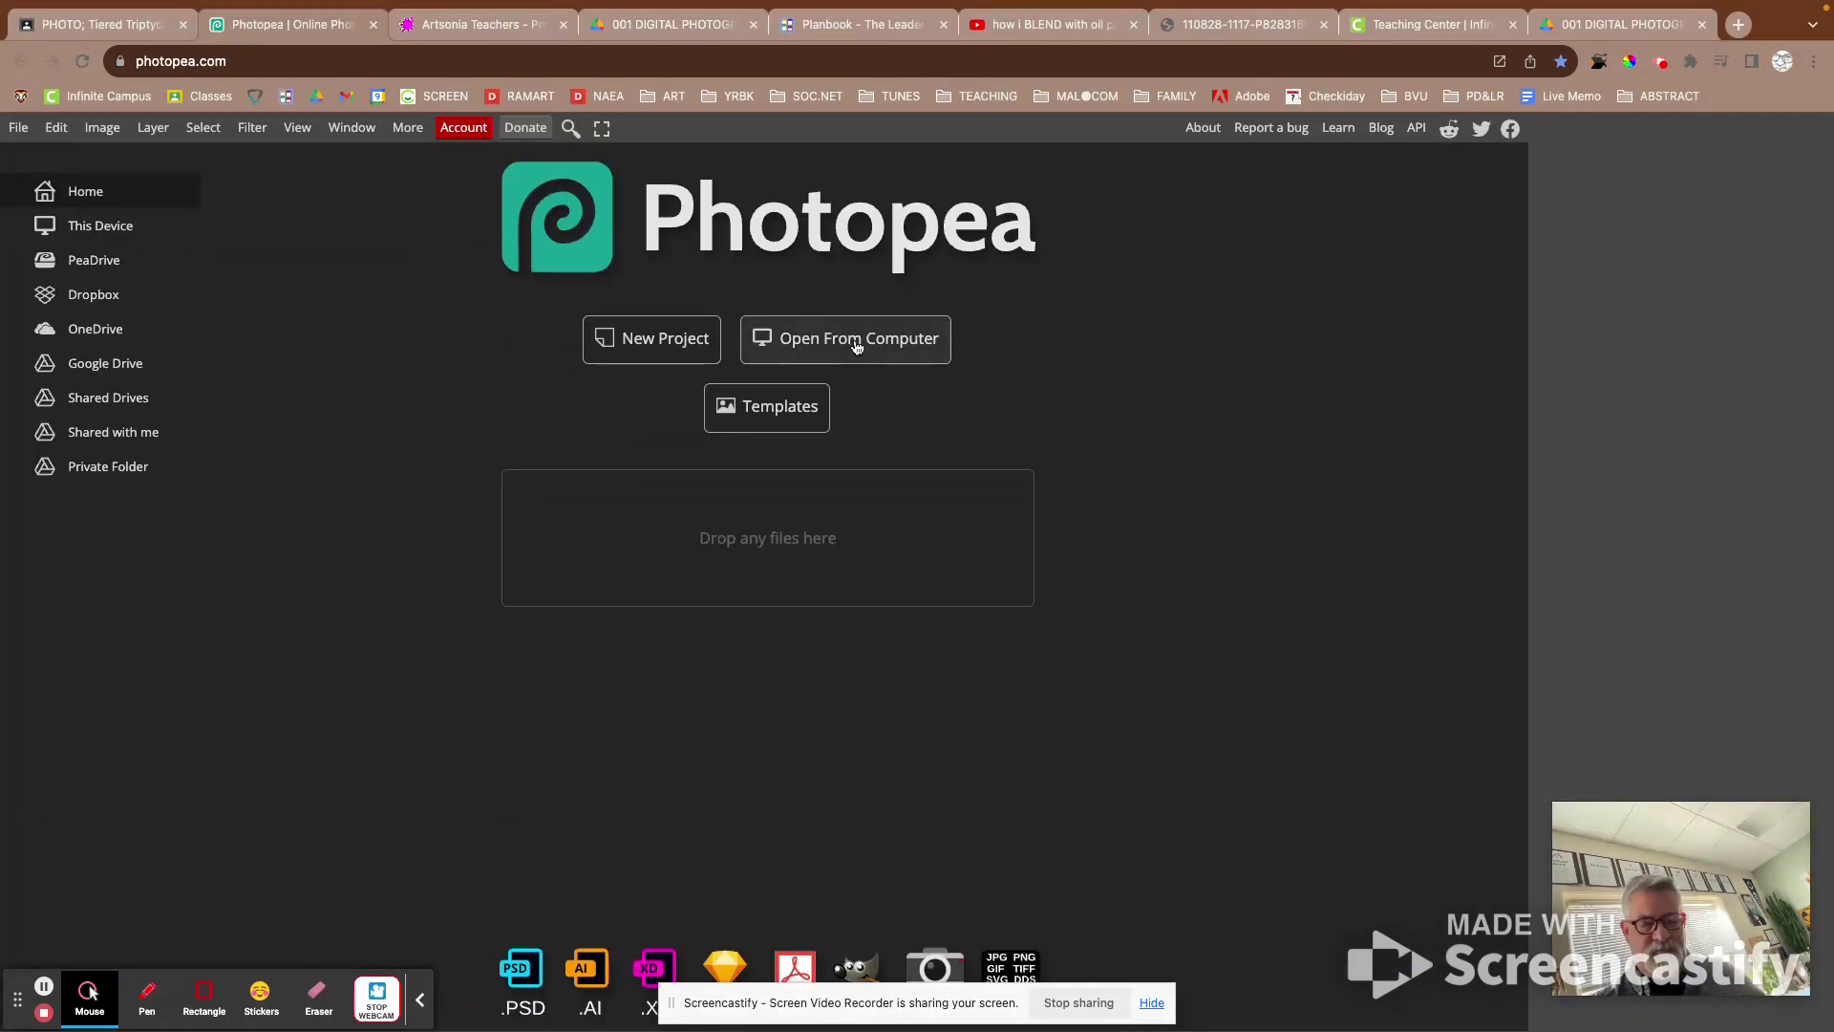
pyautogui.click(857, 347)
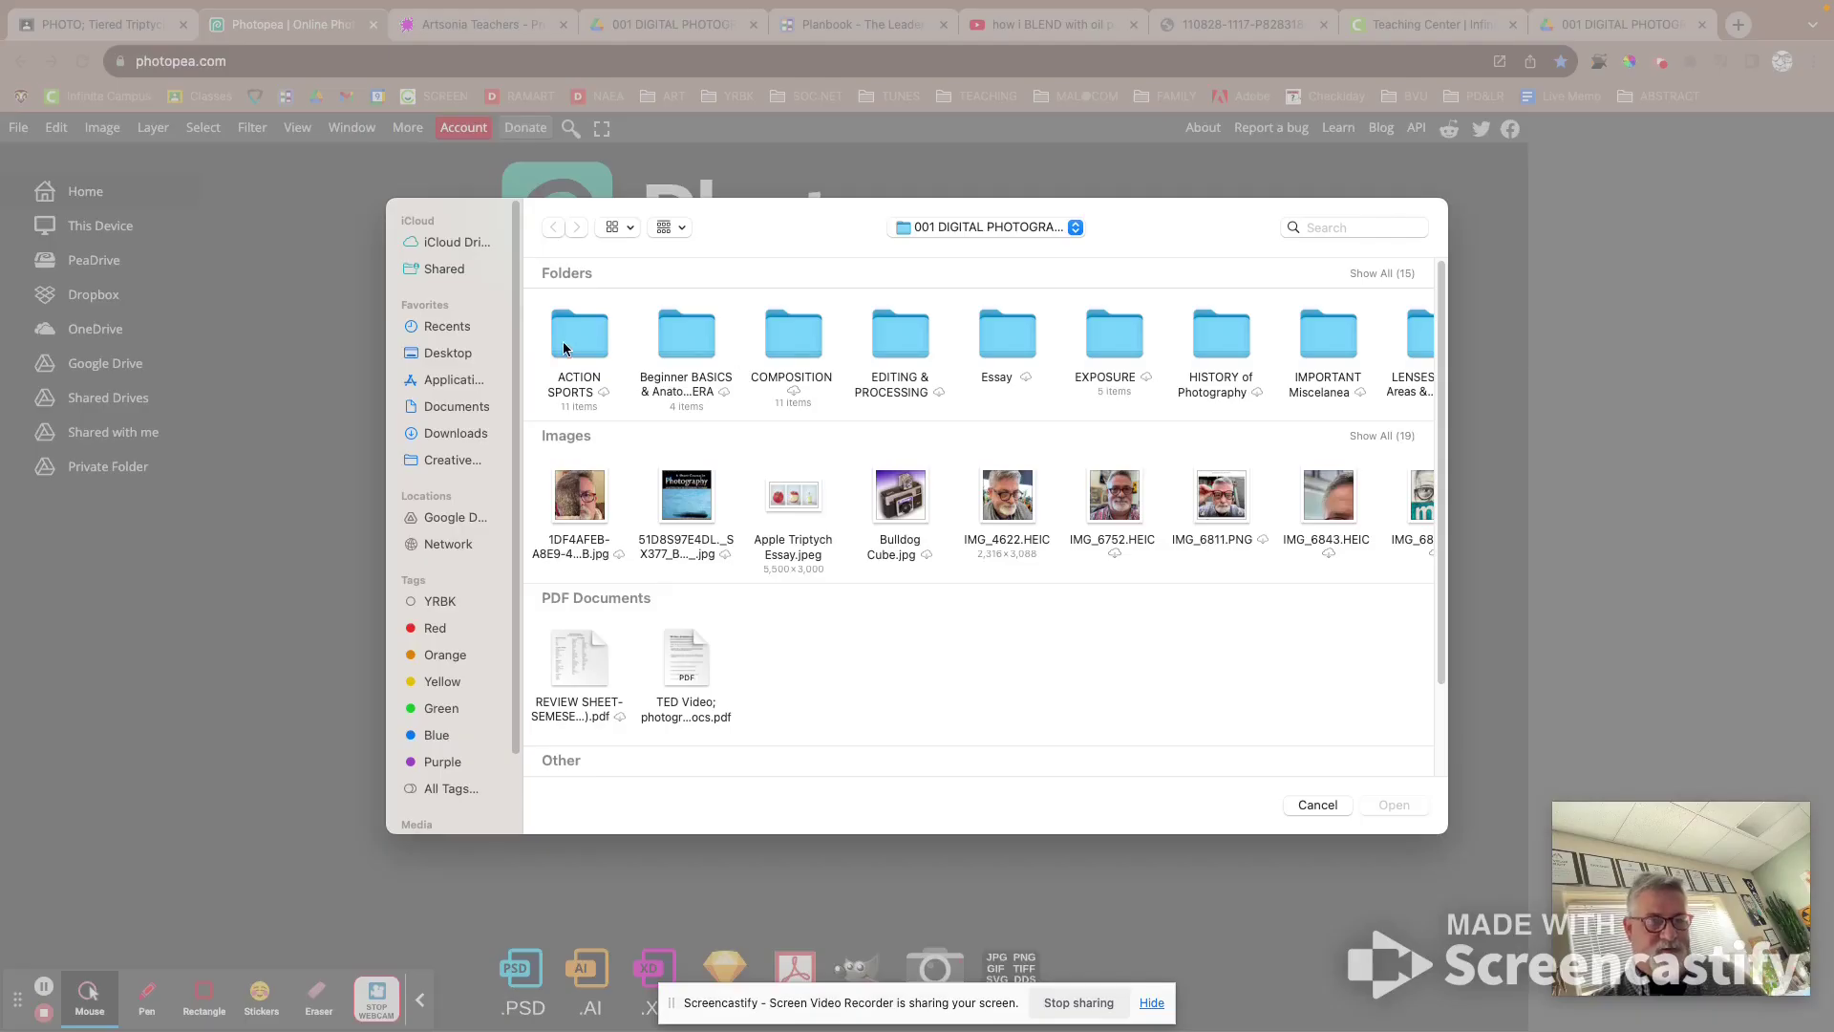
pyautogui.click(447, 328)
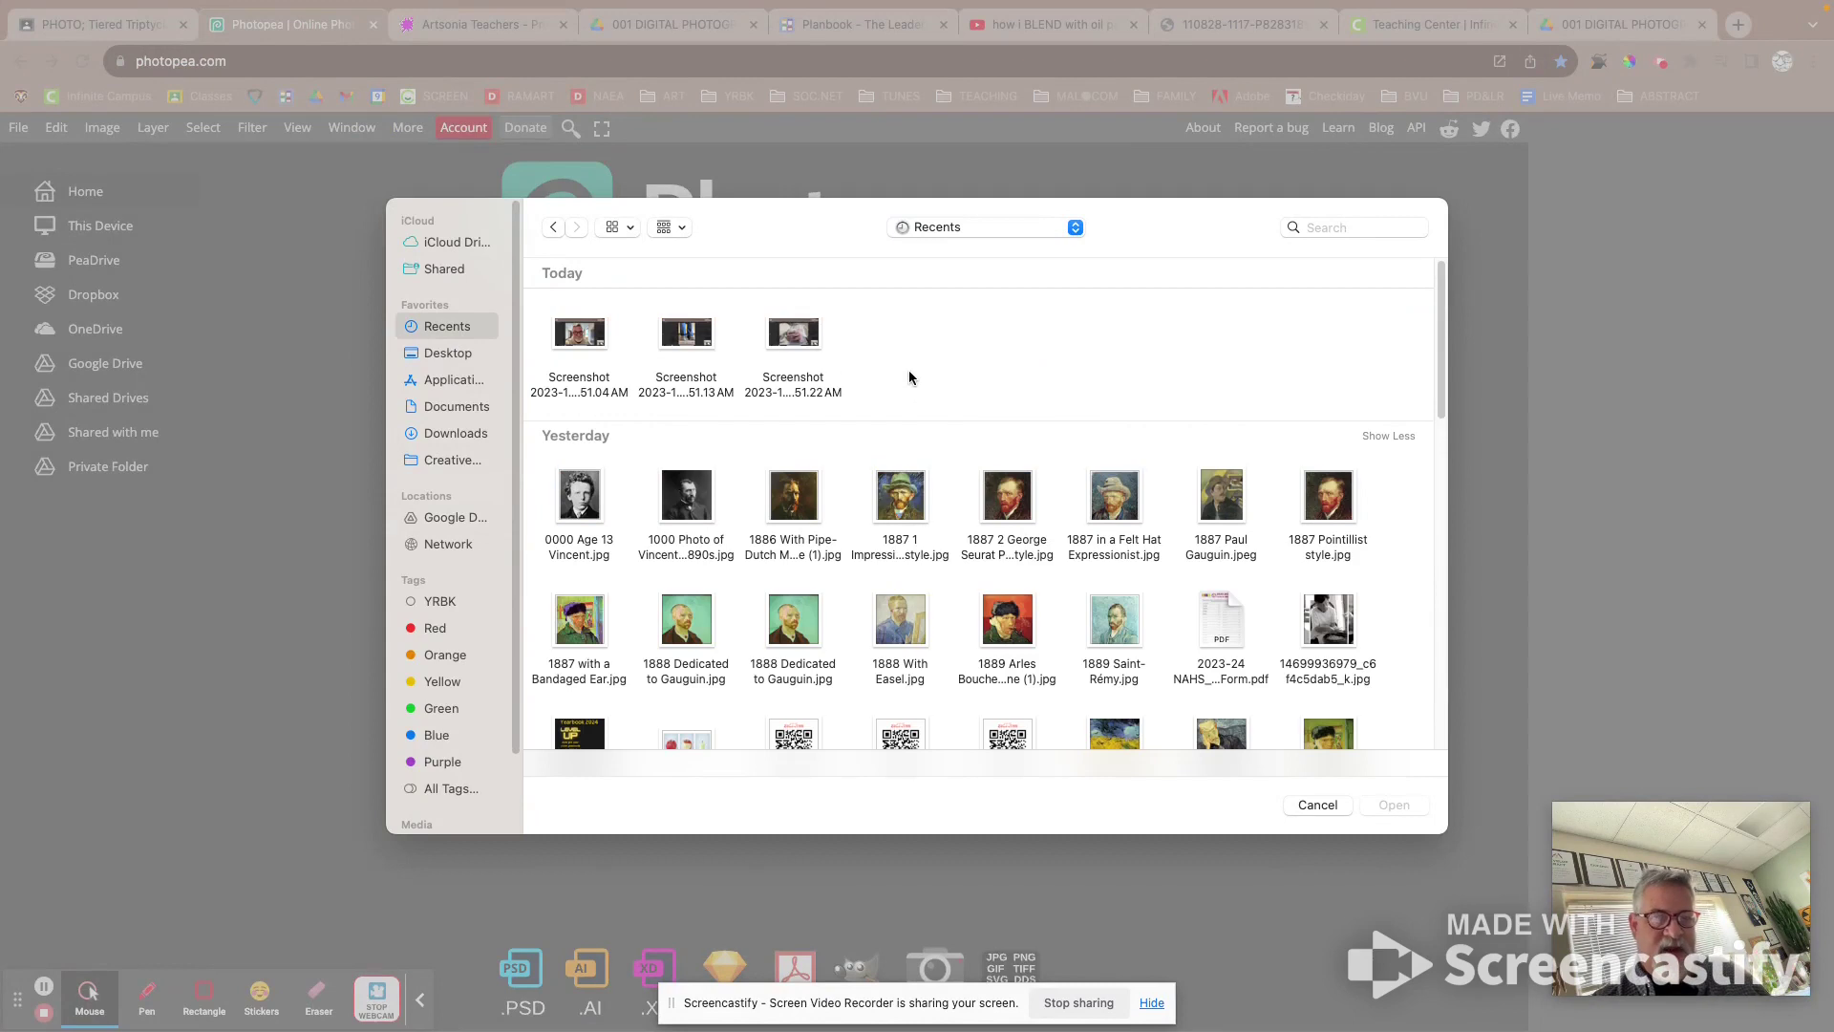
pyautogui.moveTo(925, 396); pyautogui.dragTo(584, 356)
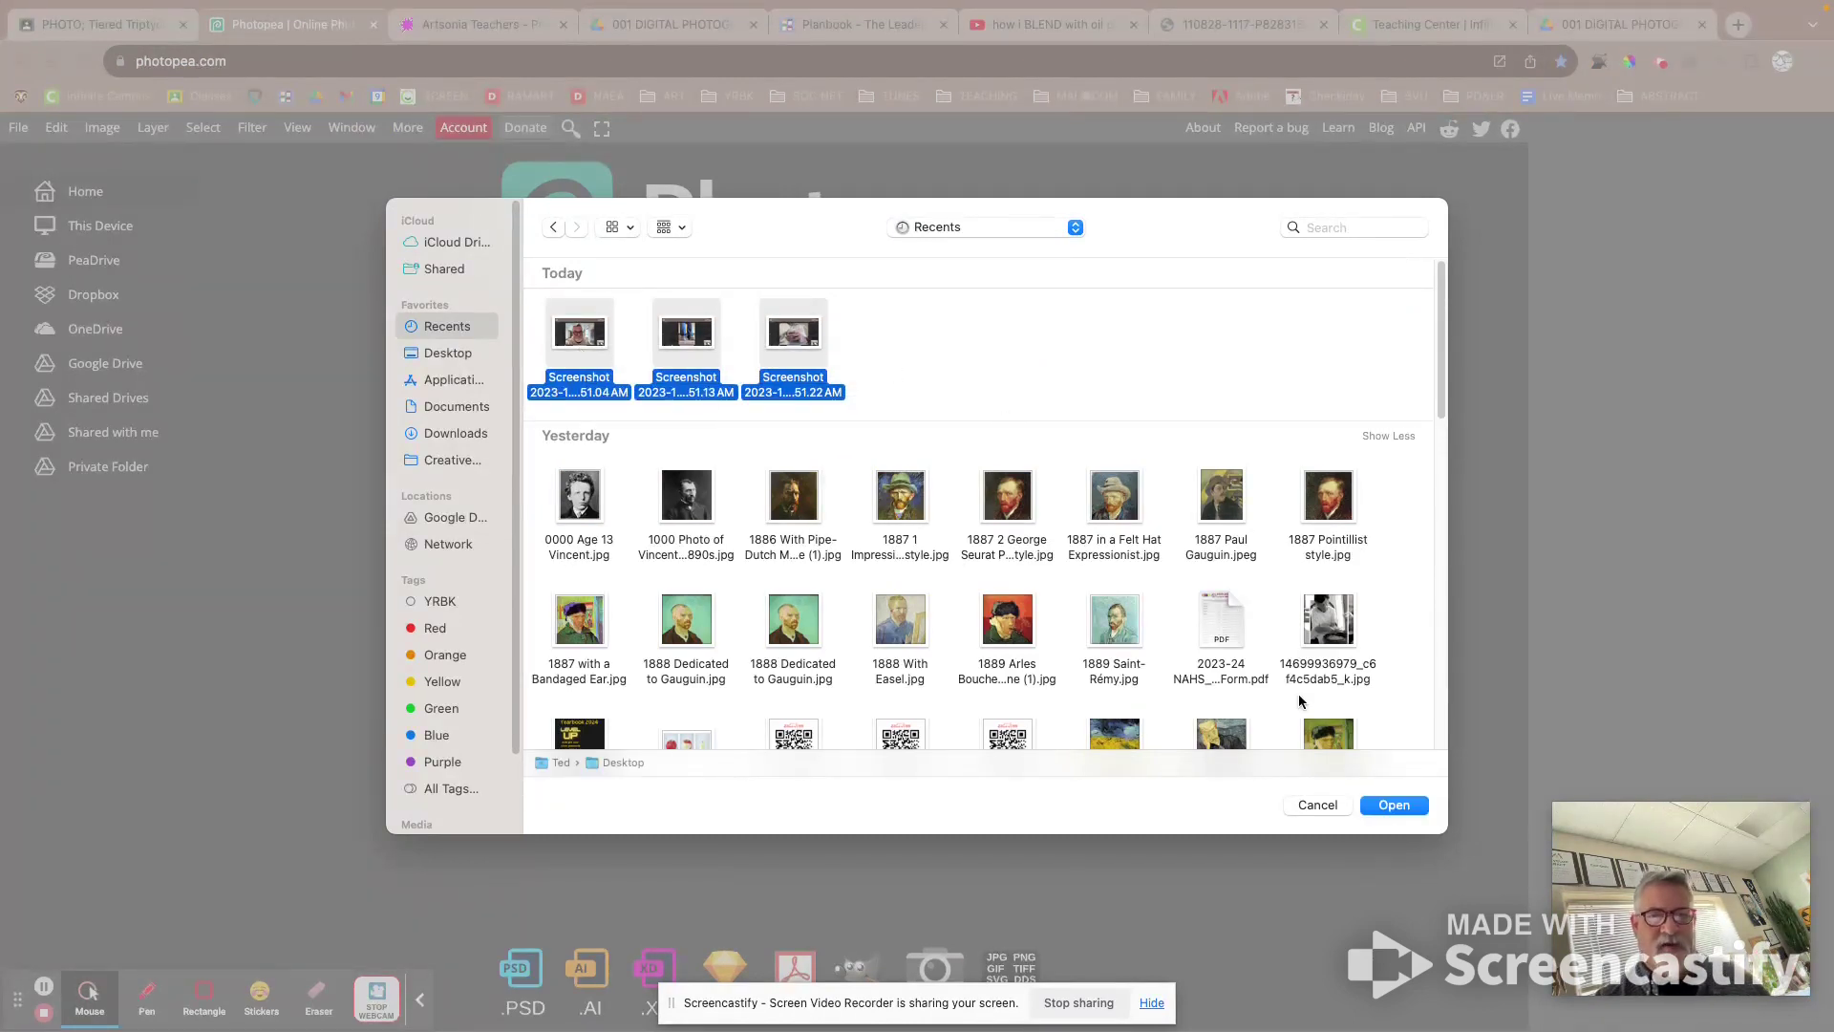
pyautogui.click(1395, 806)
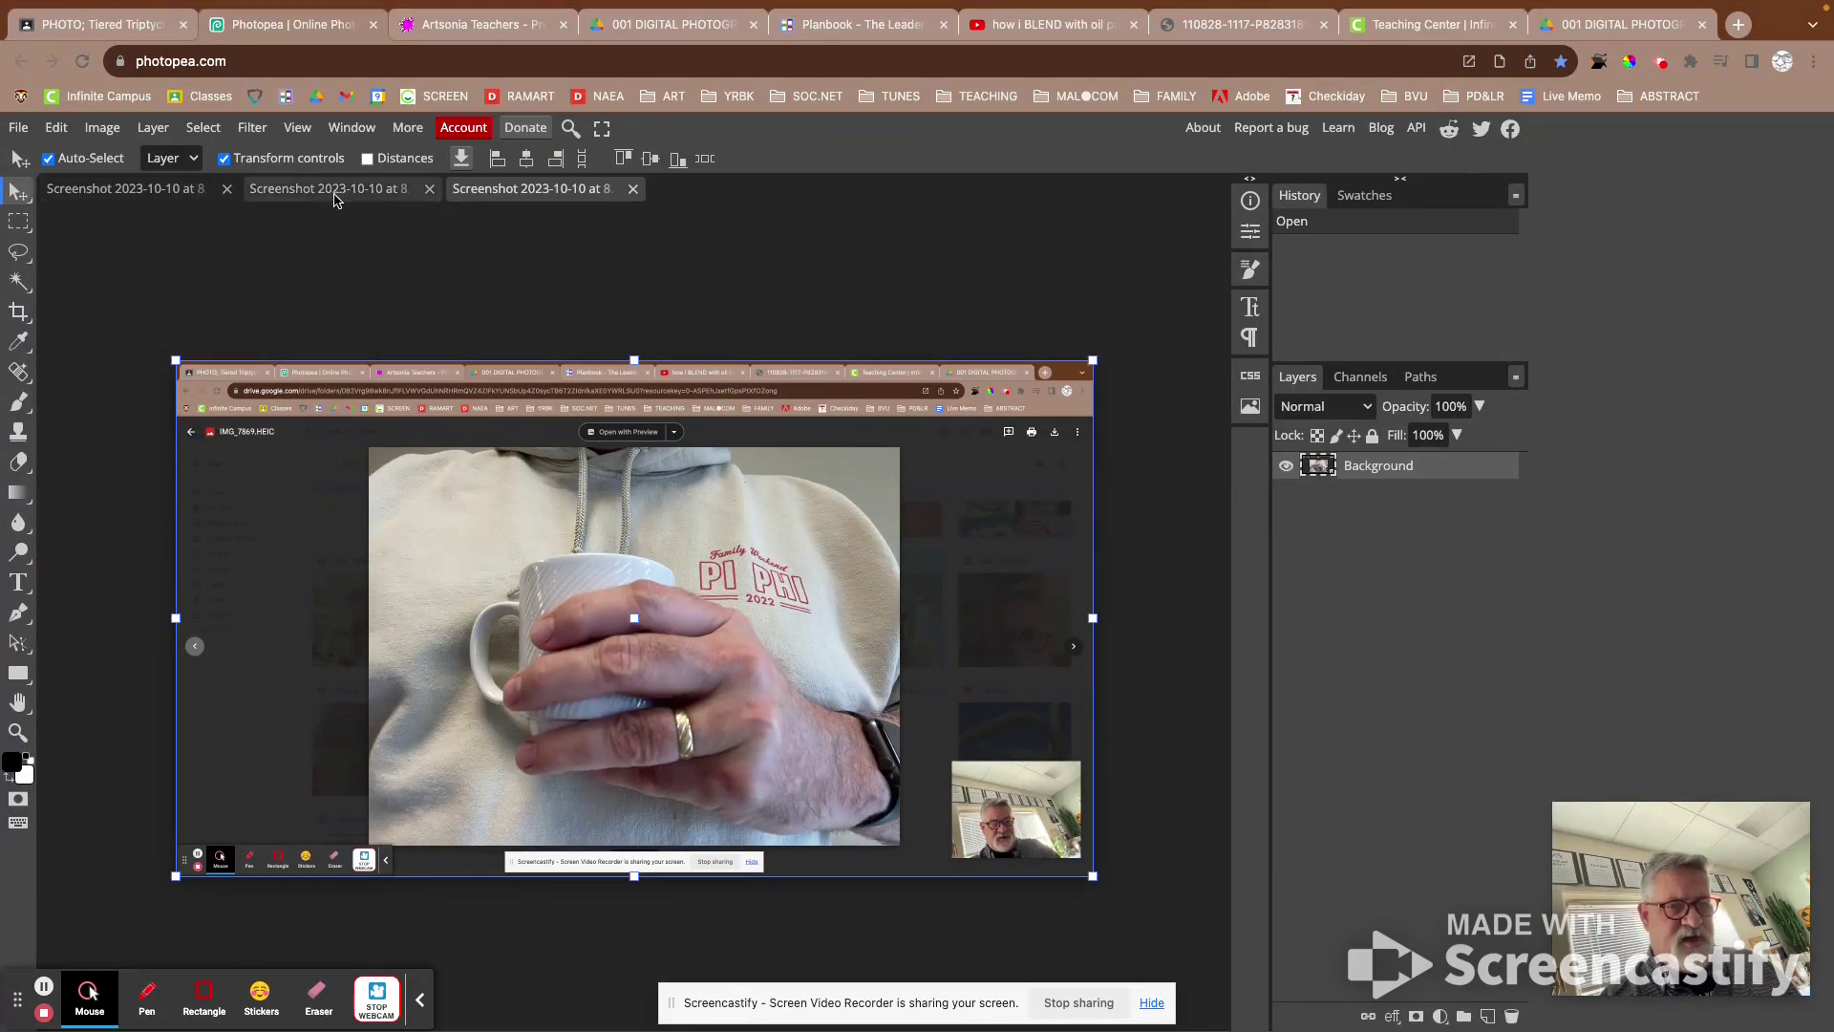
# Step: Switch to the legs screenshot and look over the Move and Rectangle Select tool variants
pyautogui.click(333, 194)
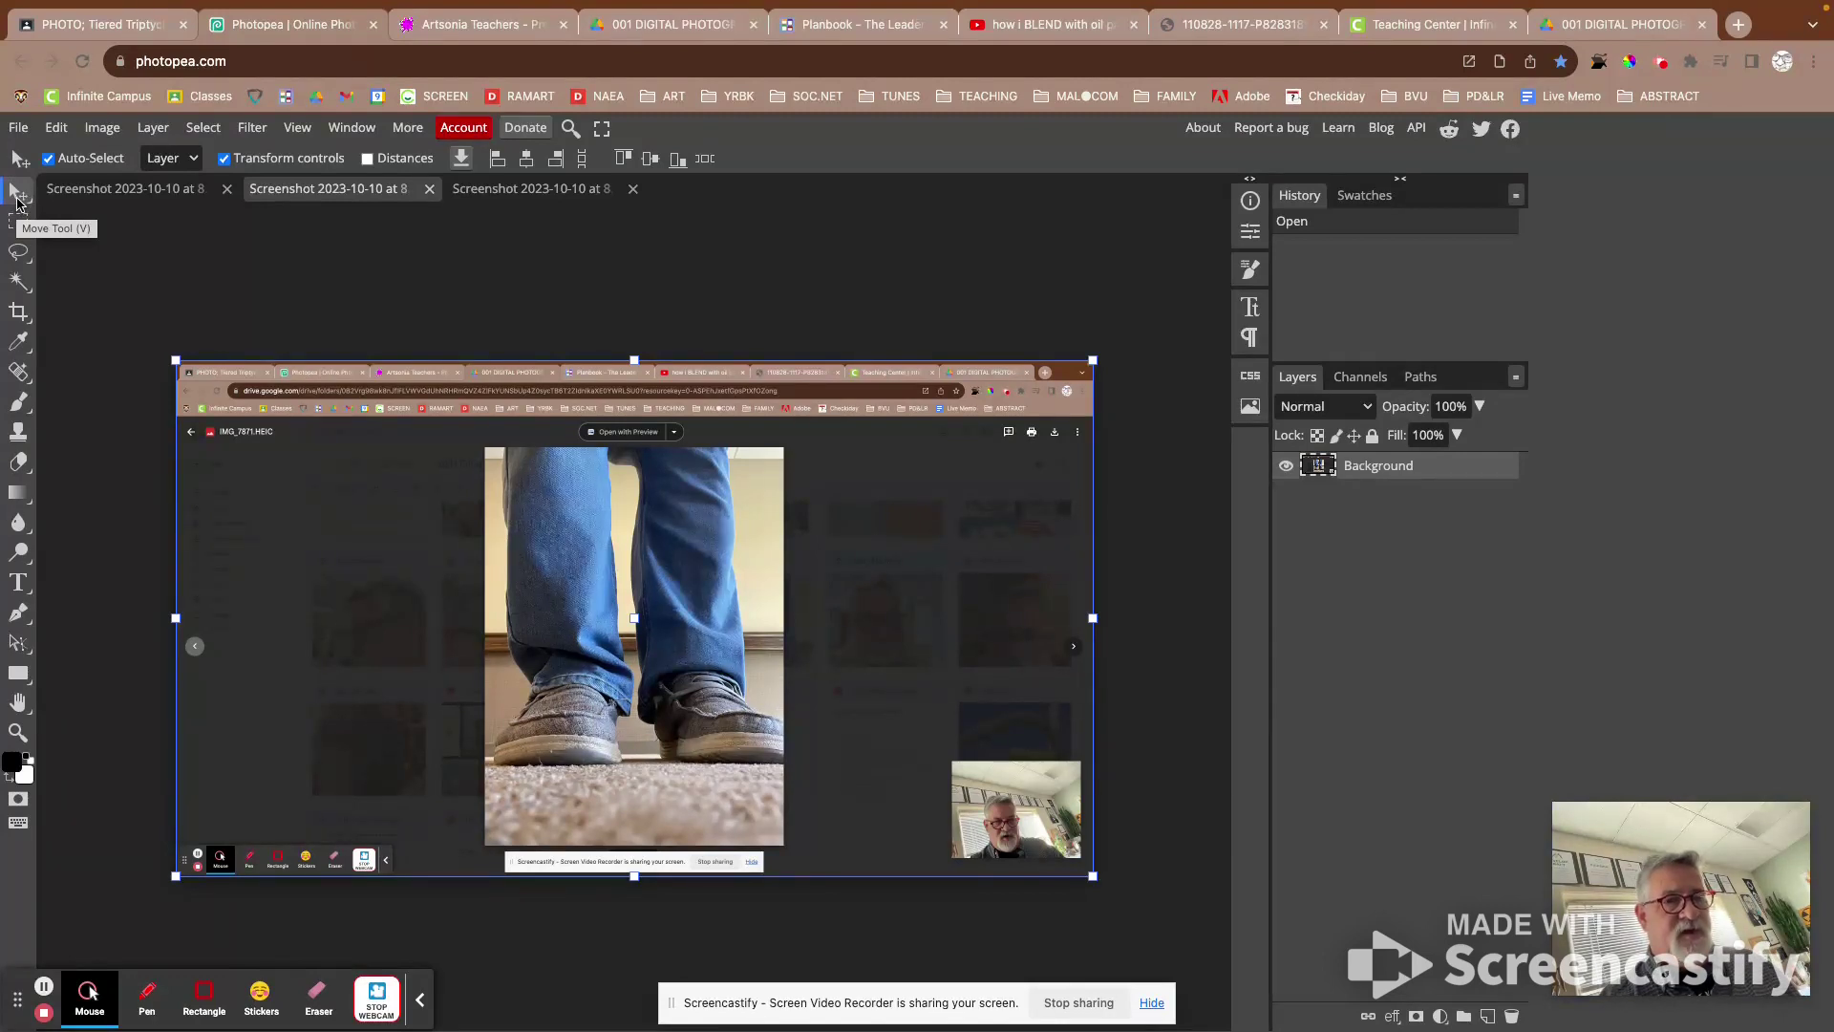
pyautogui.rightClick(18, 201)
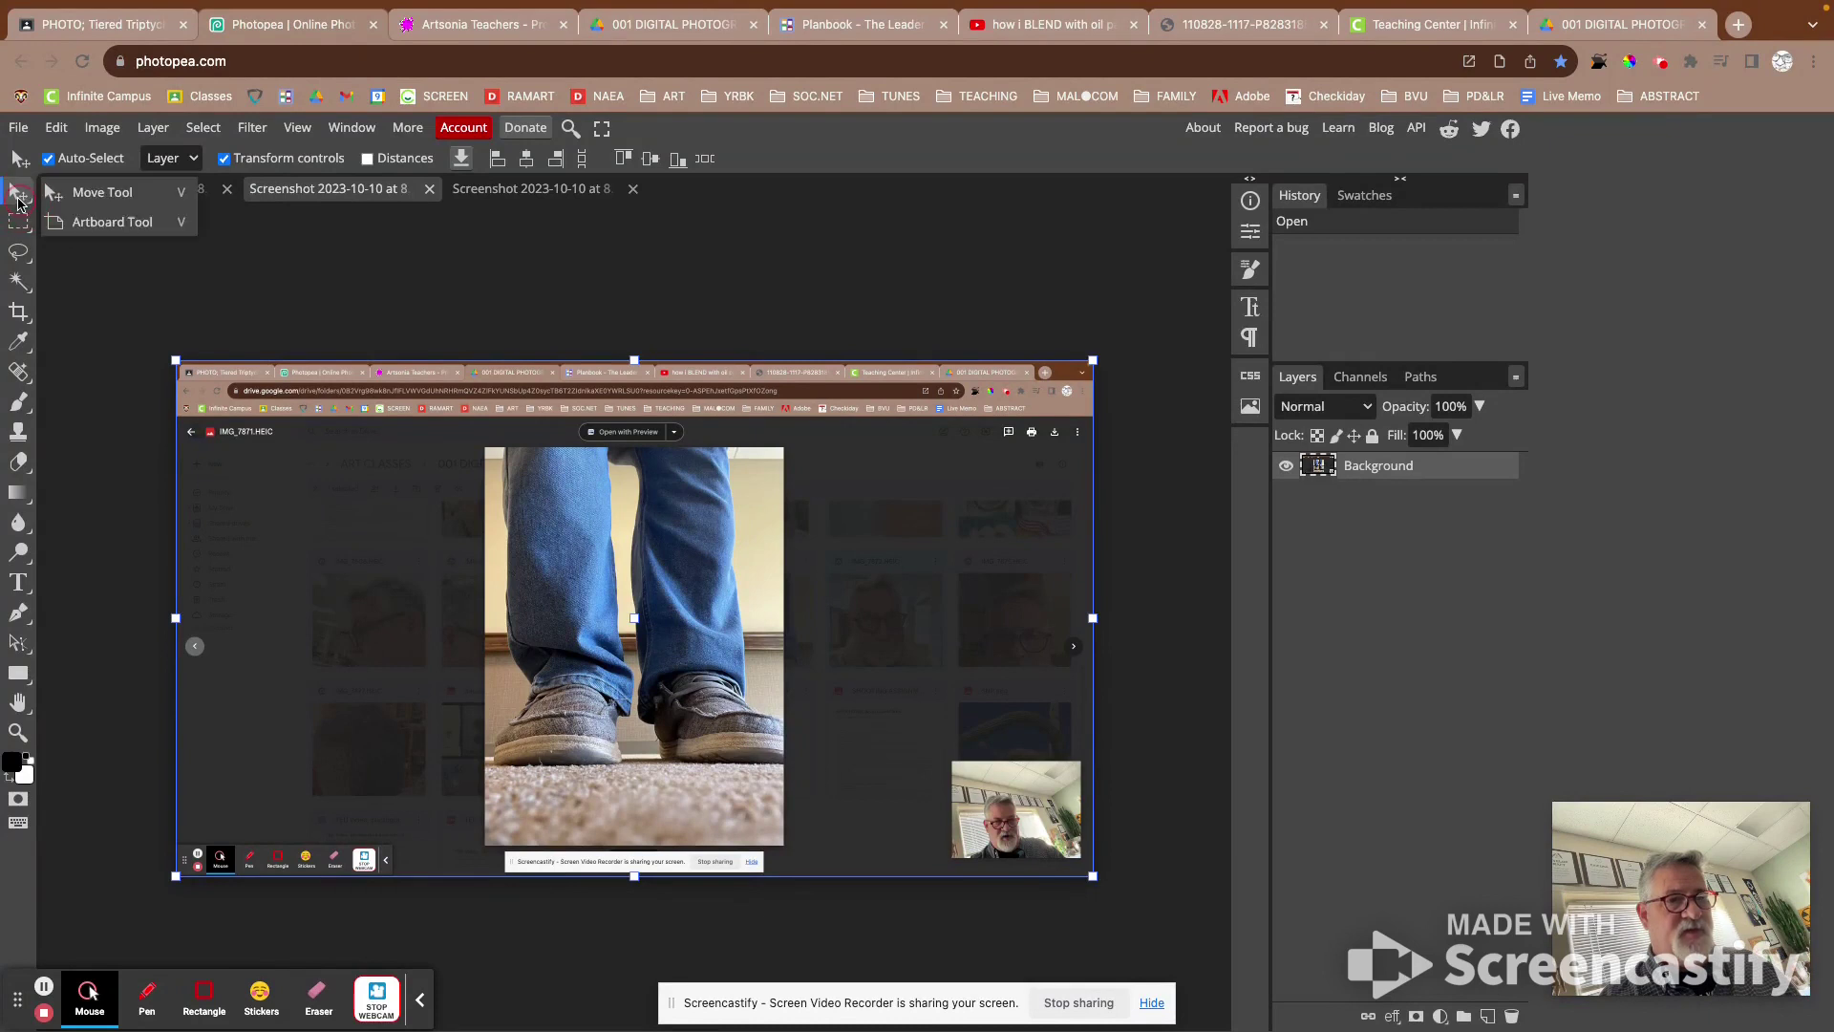
pyautogui.click(103, 198)
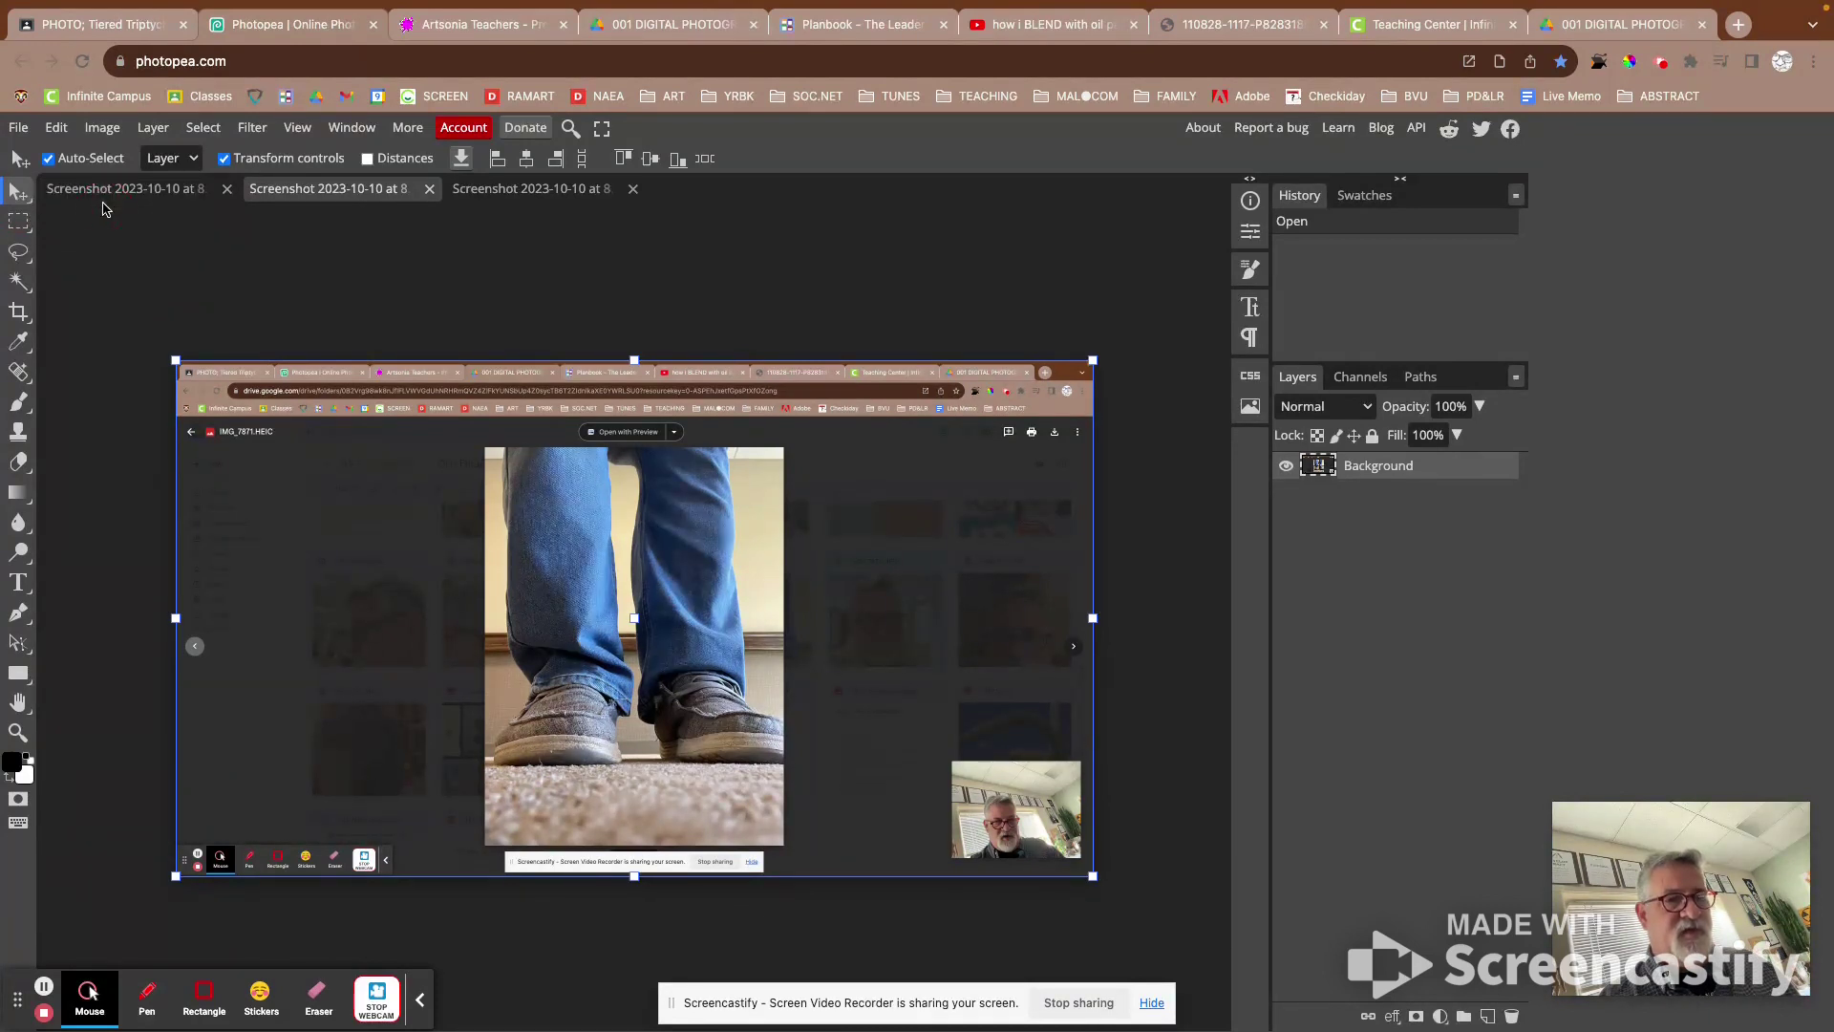
pyautogui.rightClick(21, 233)
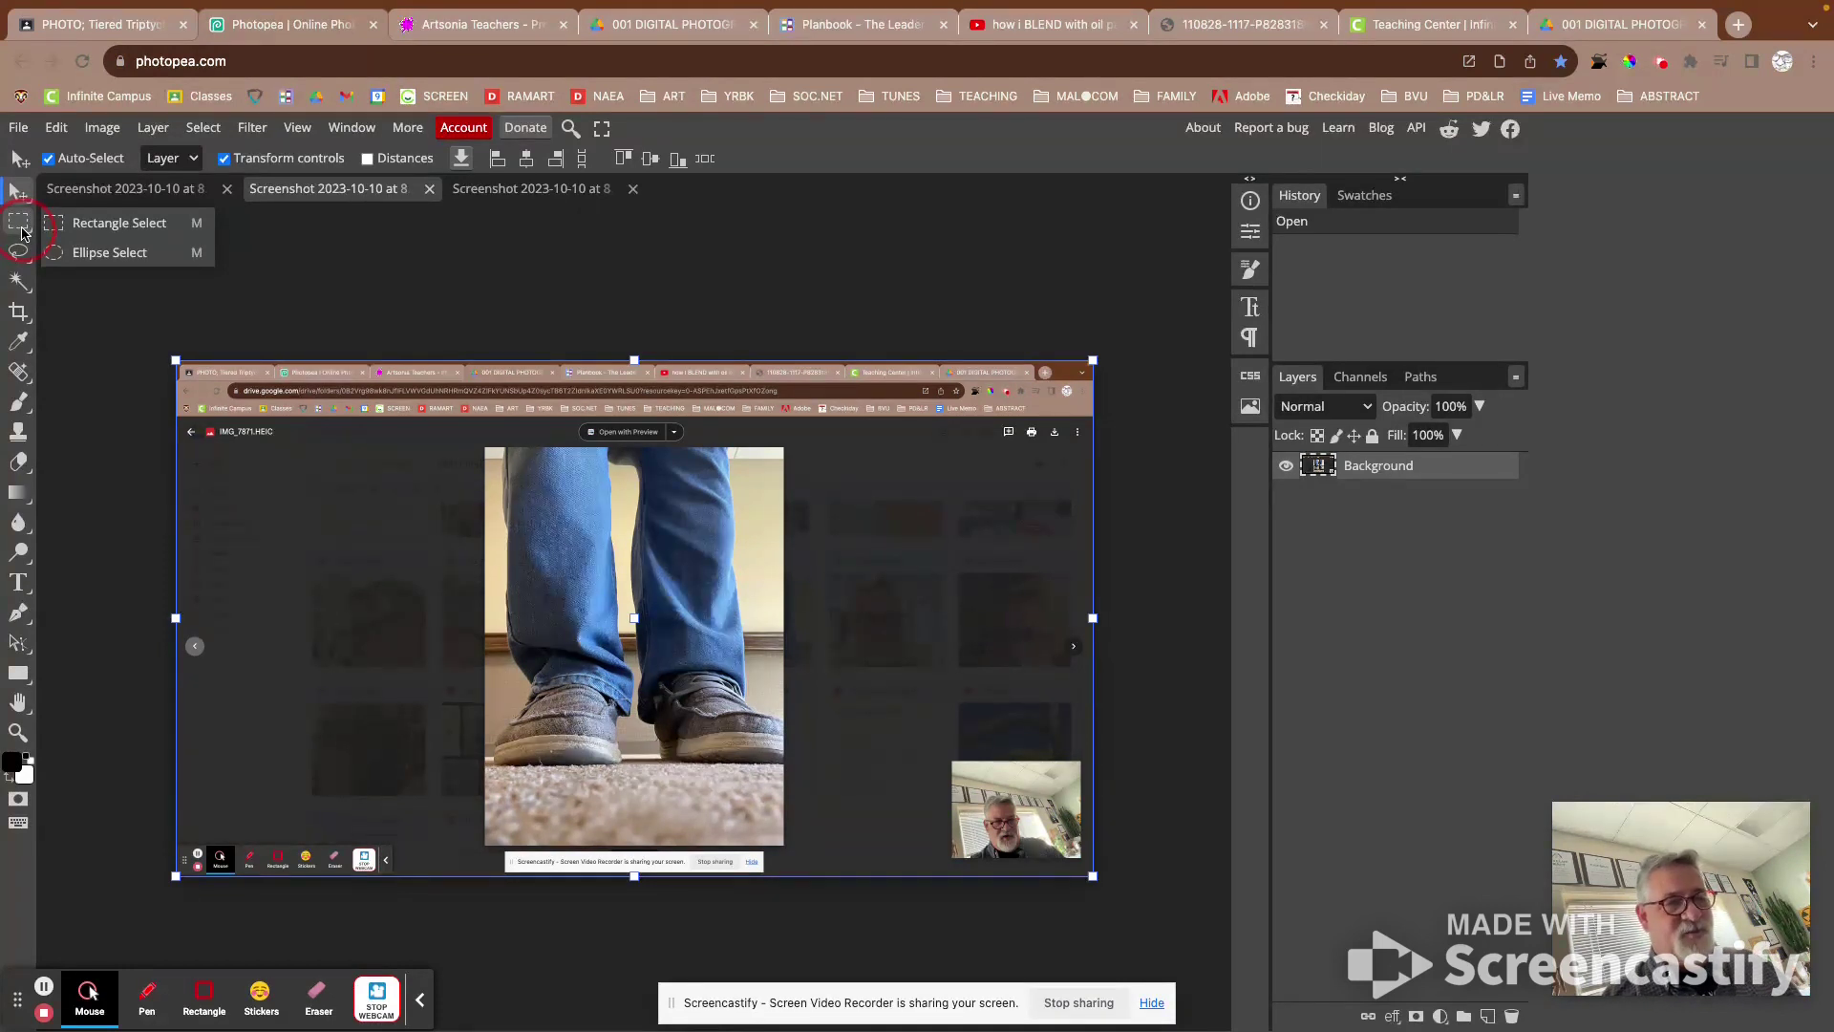
pyautogui.click(21, 232)
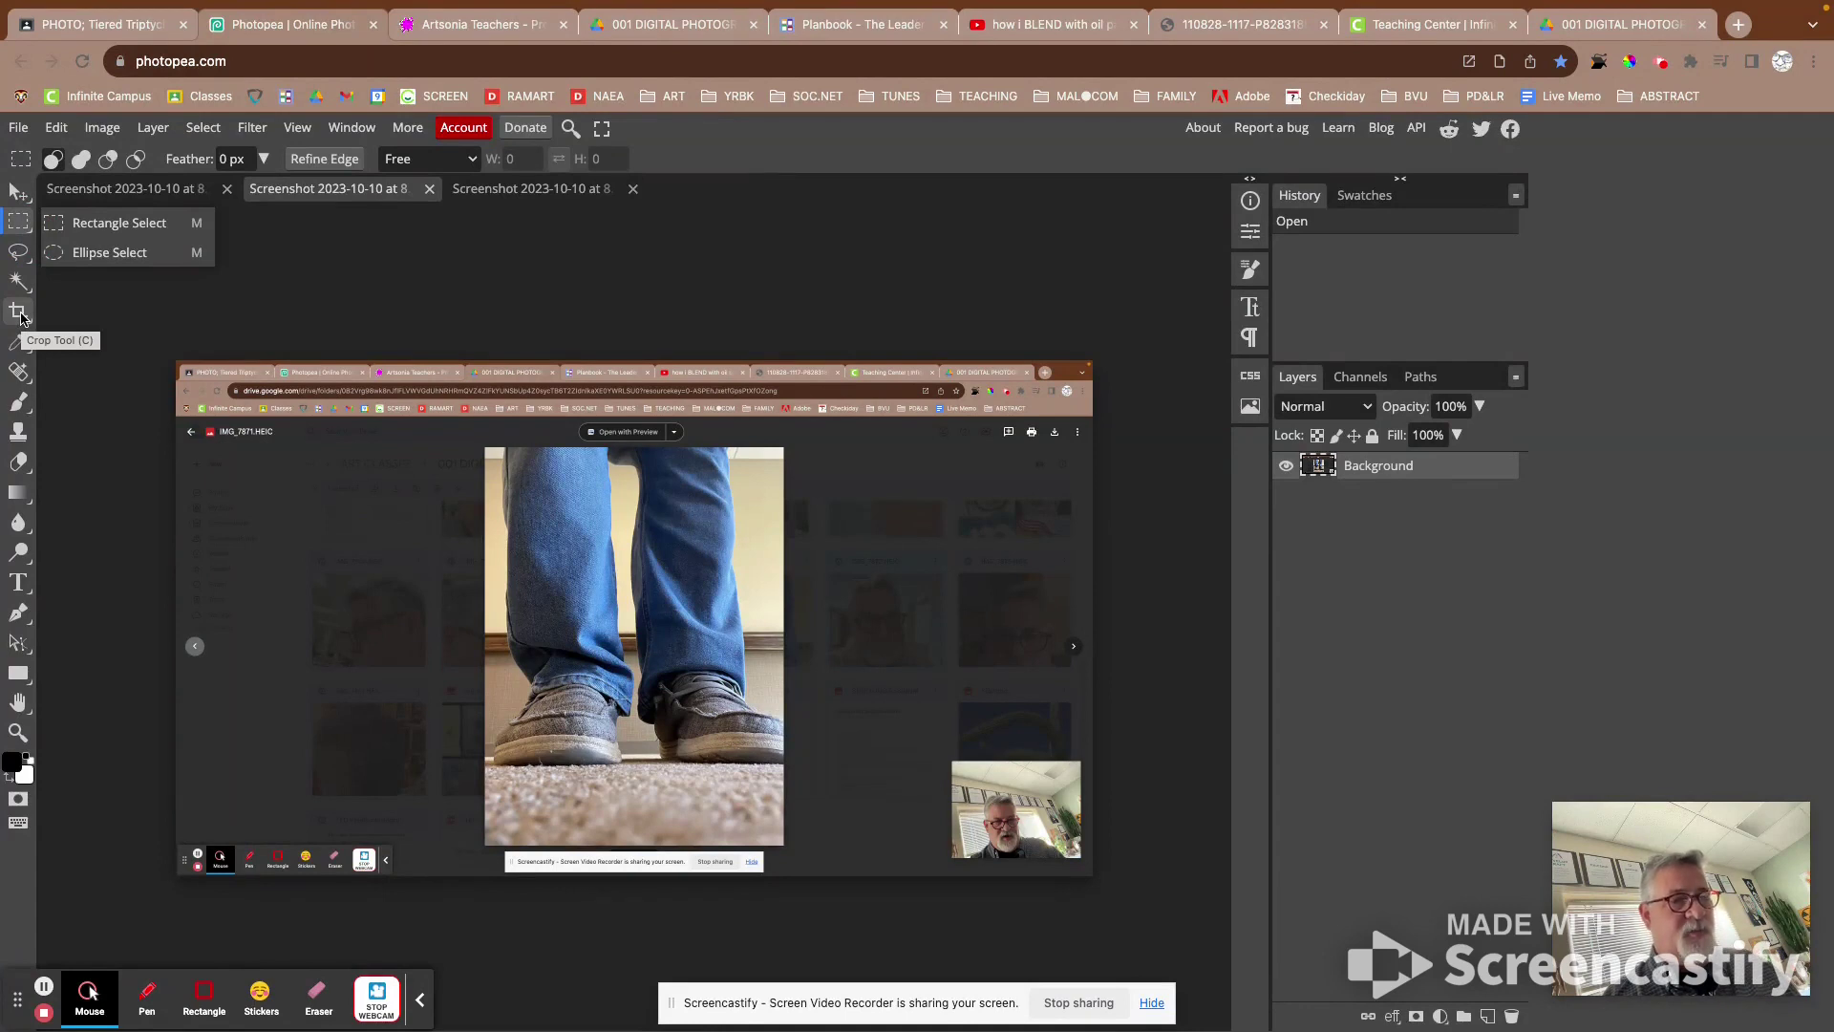
# Step: Crop the legs screenshot to the shoes and jeans cuffs across the photo's full width, about 621 × 414 px
pyautogui.click(20, 314)
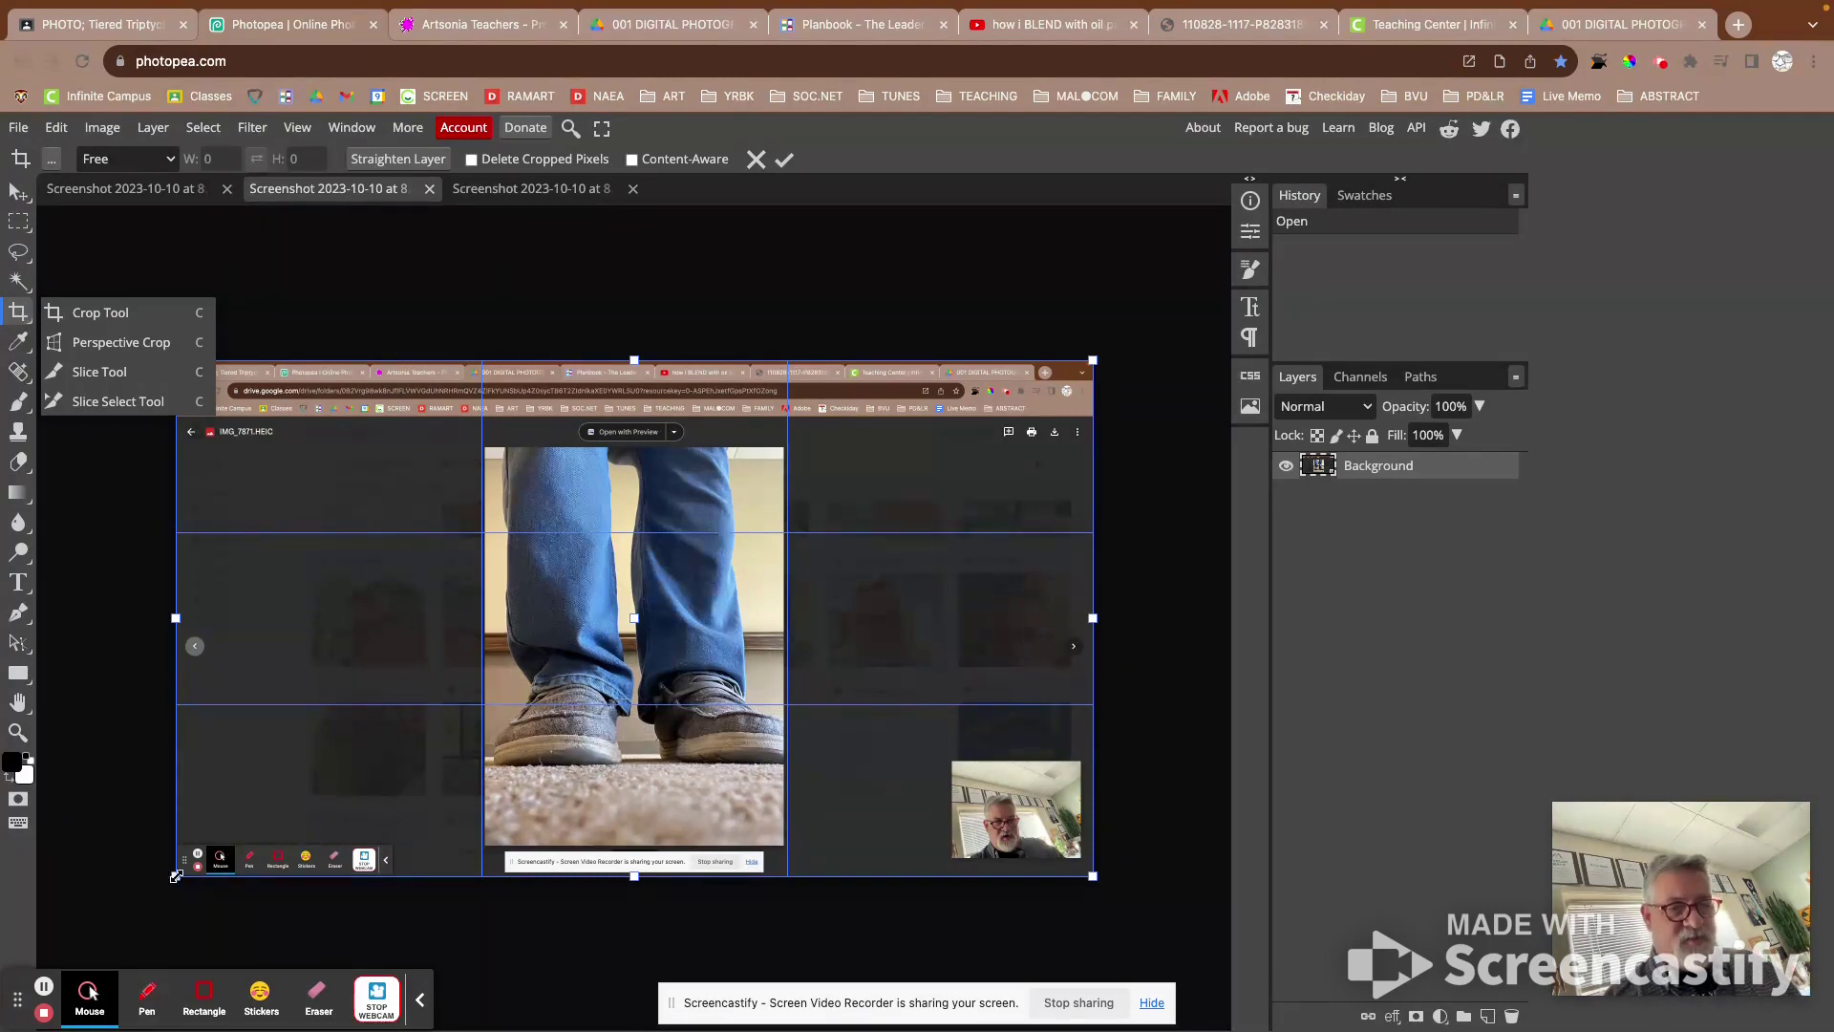
pyautogui.moveTo(176, 875); pyautogui.dragTo(486, 812)
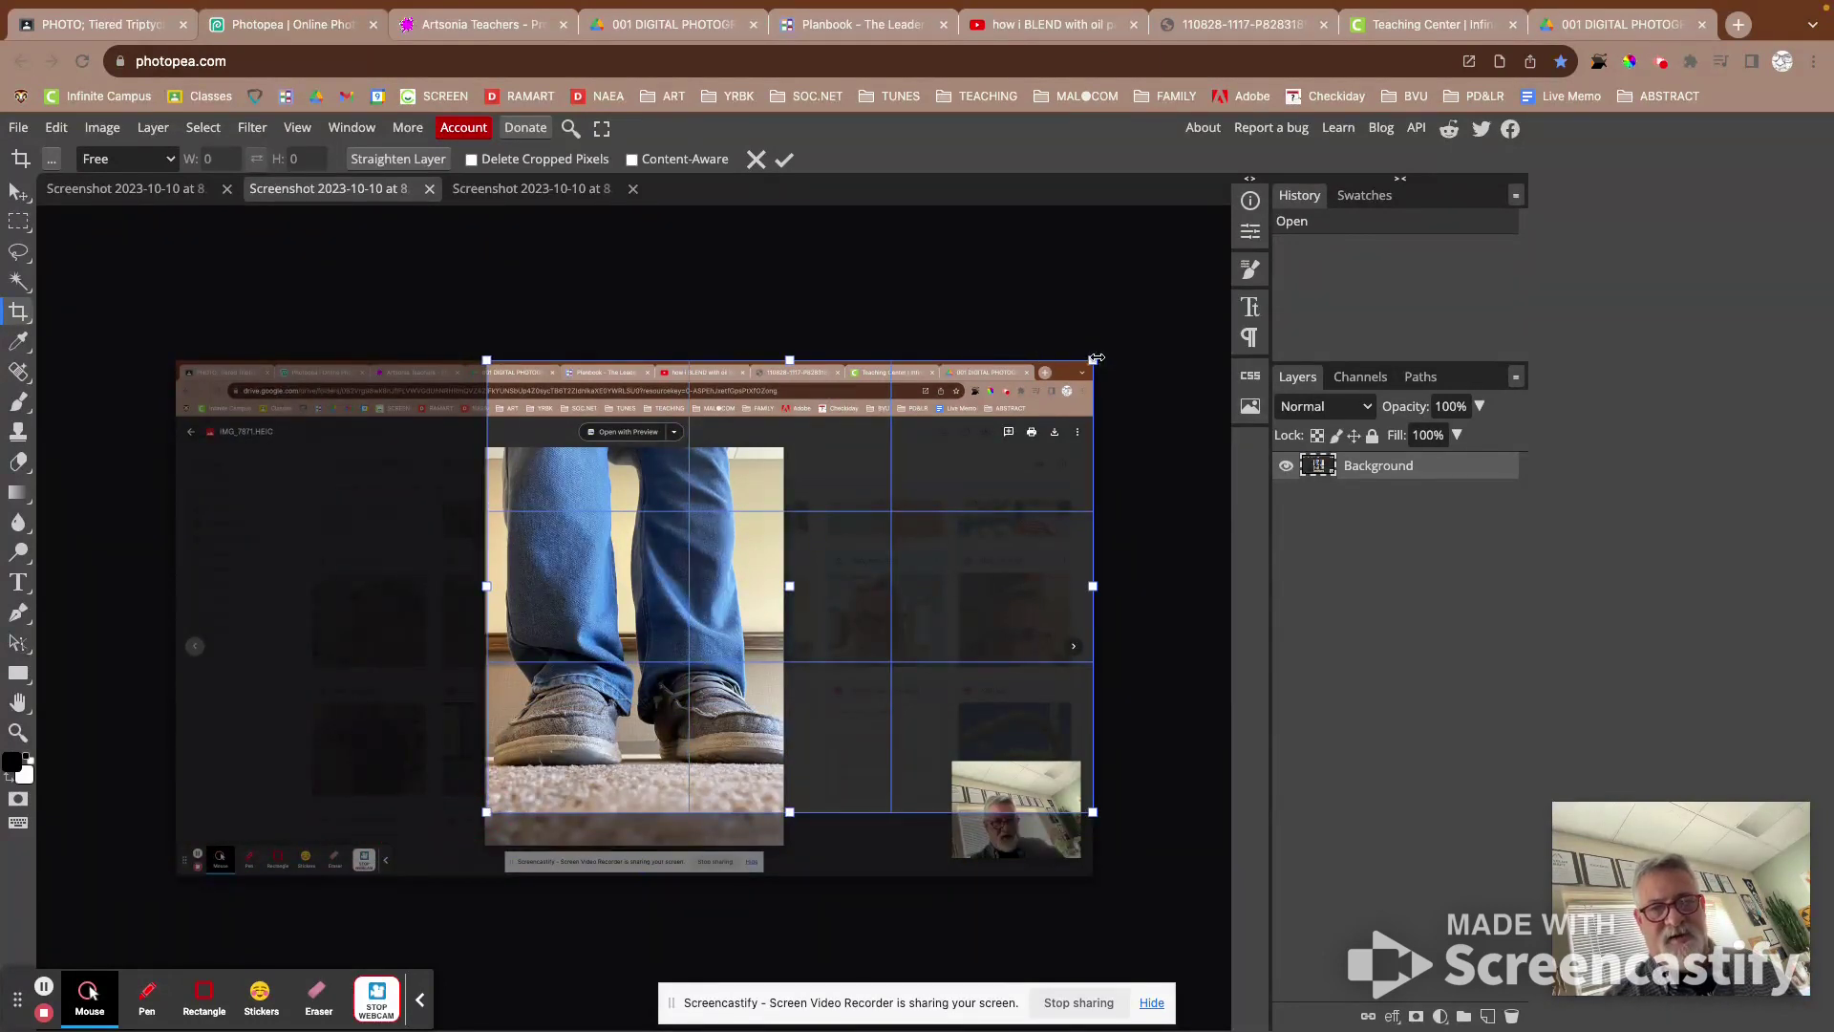
pyautogui.moveTo(1093, 360); pyautogui.dragTo(783, 614)
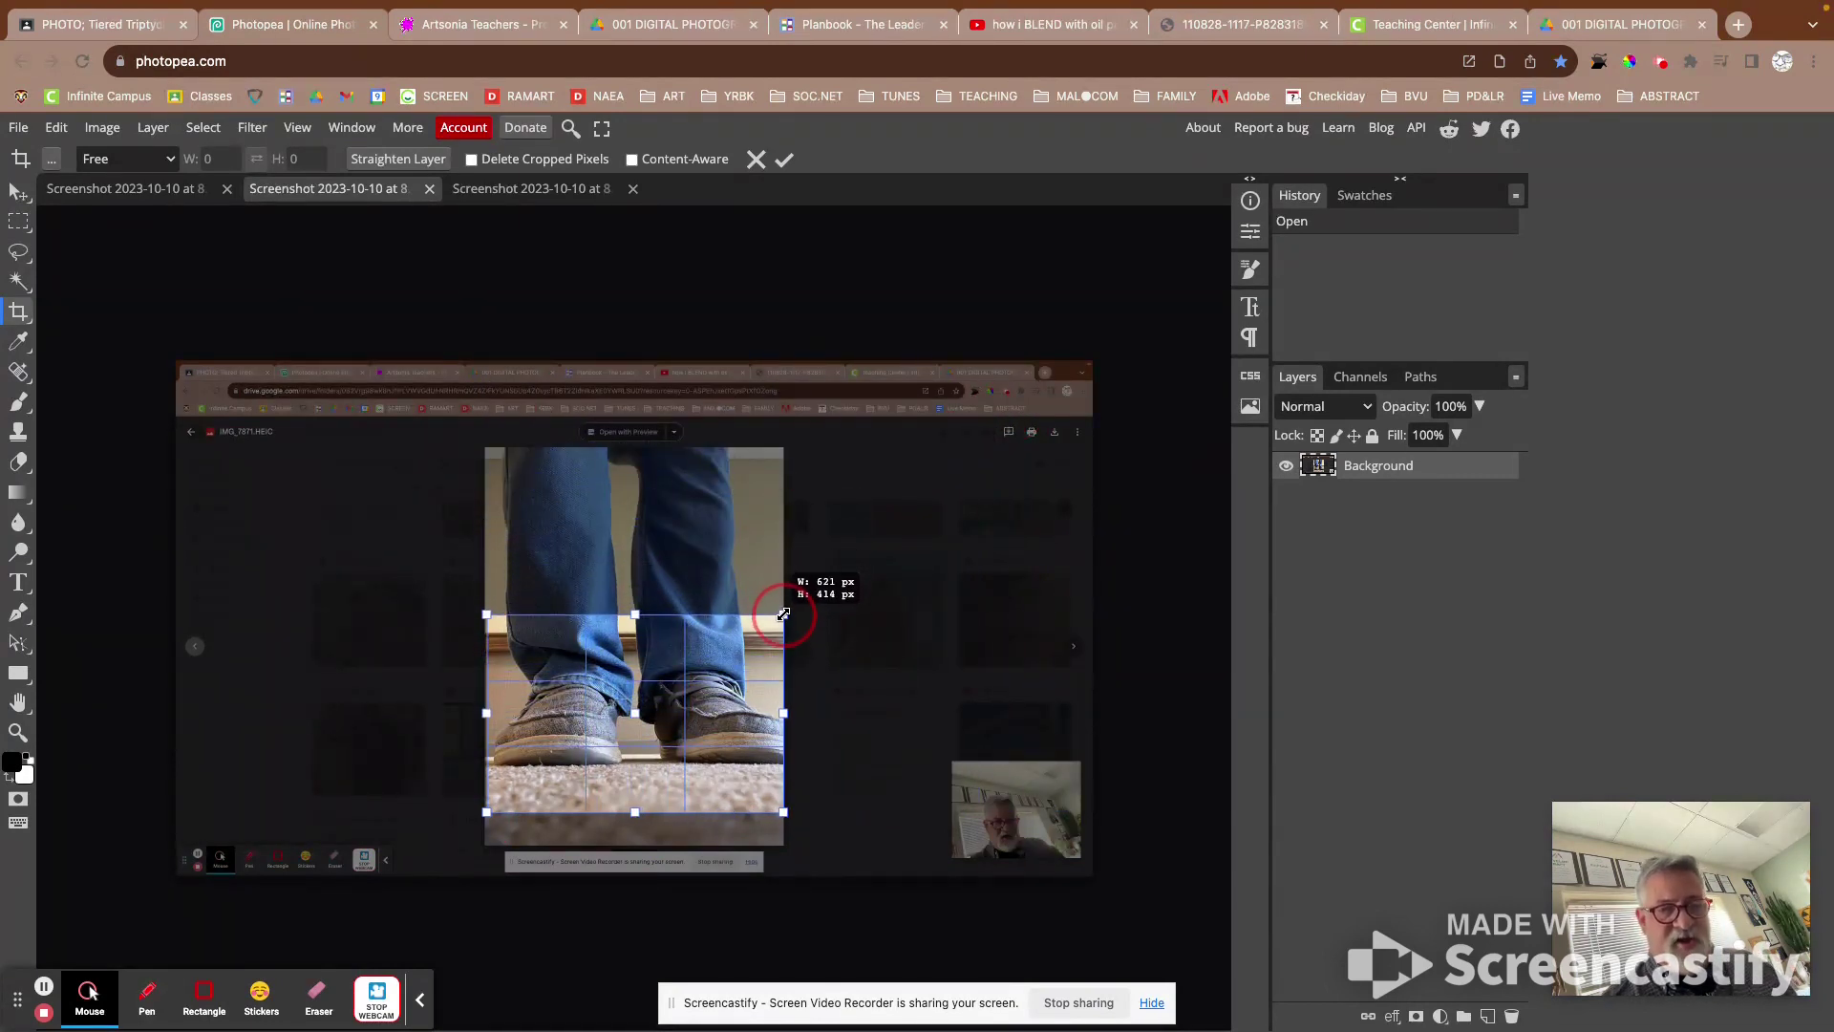
pyautogui.moveTo(784, 614); pyautogui.dragTo(783, 614)
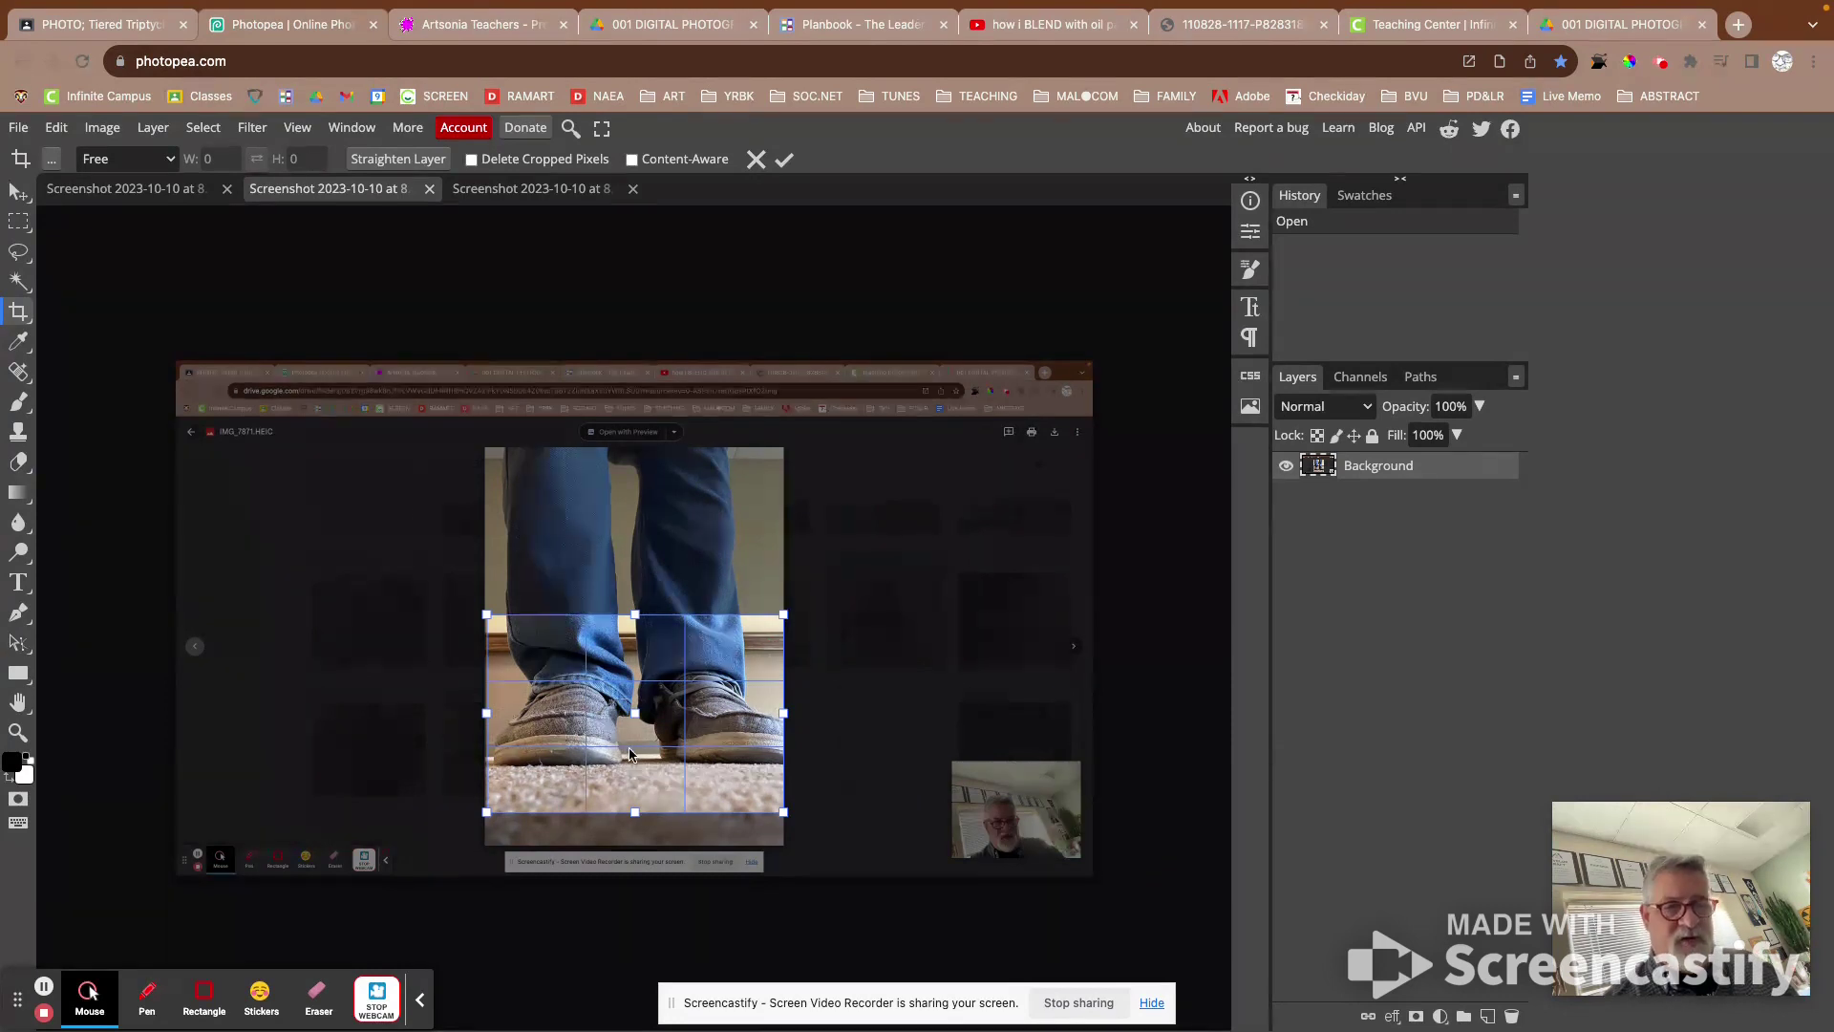
pyautogui.press('Return')
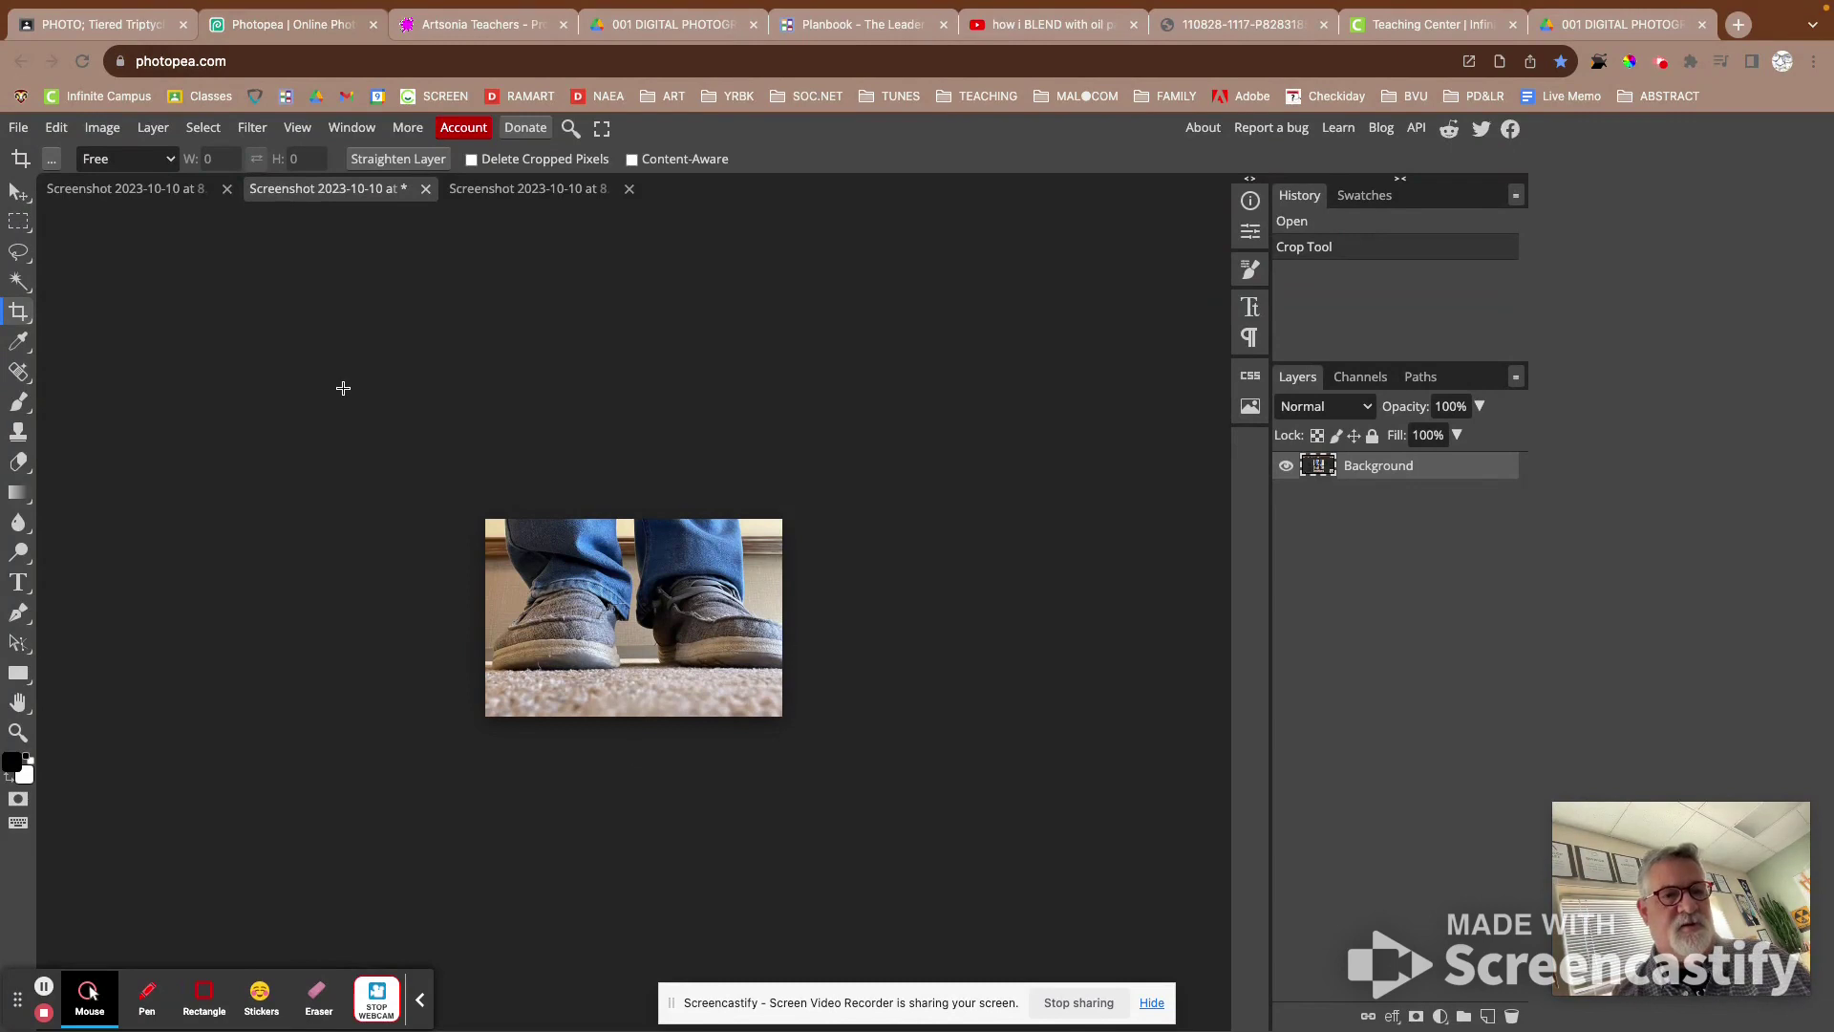
# Step: Extend the canvas upward by setting its height to 18 inches with the image anchored at bottom centre
pyautogui.click(101, 132)
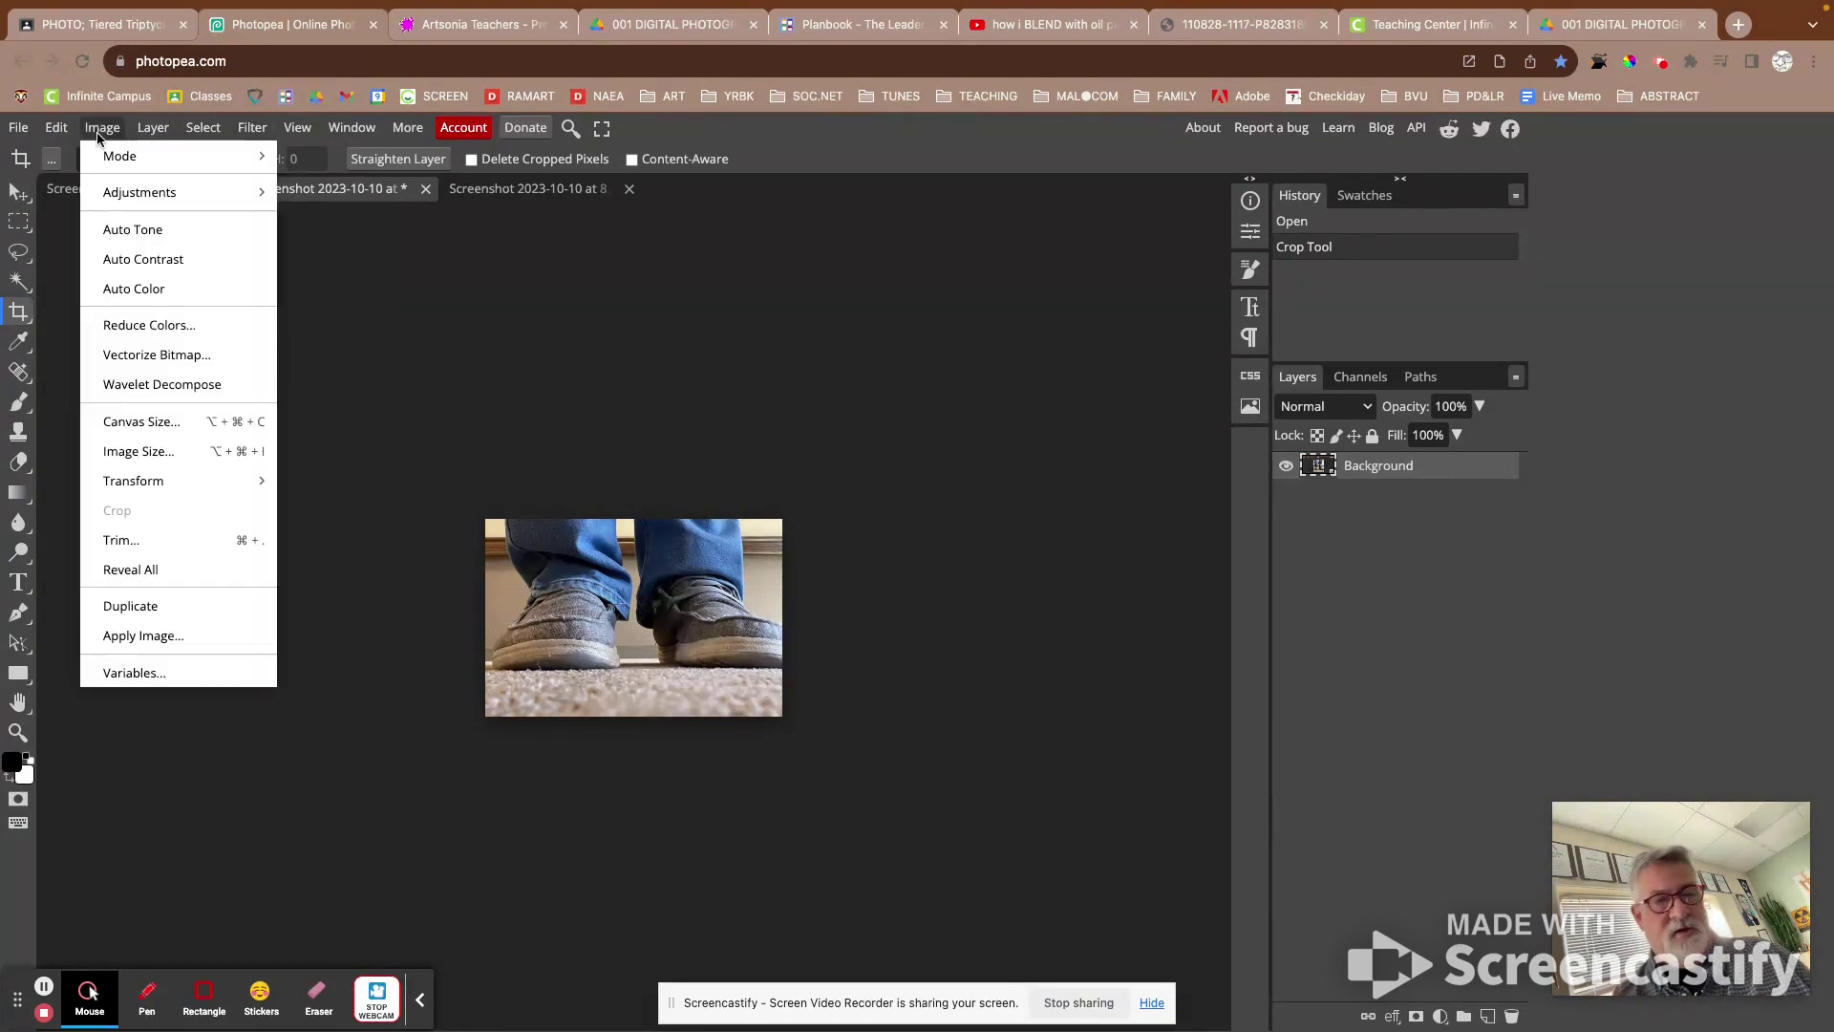
pyautogui.click(160, 424)
pyautogui.moveTo(284, 275); pyautogui.dragTo(1007, 251)
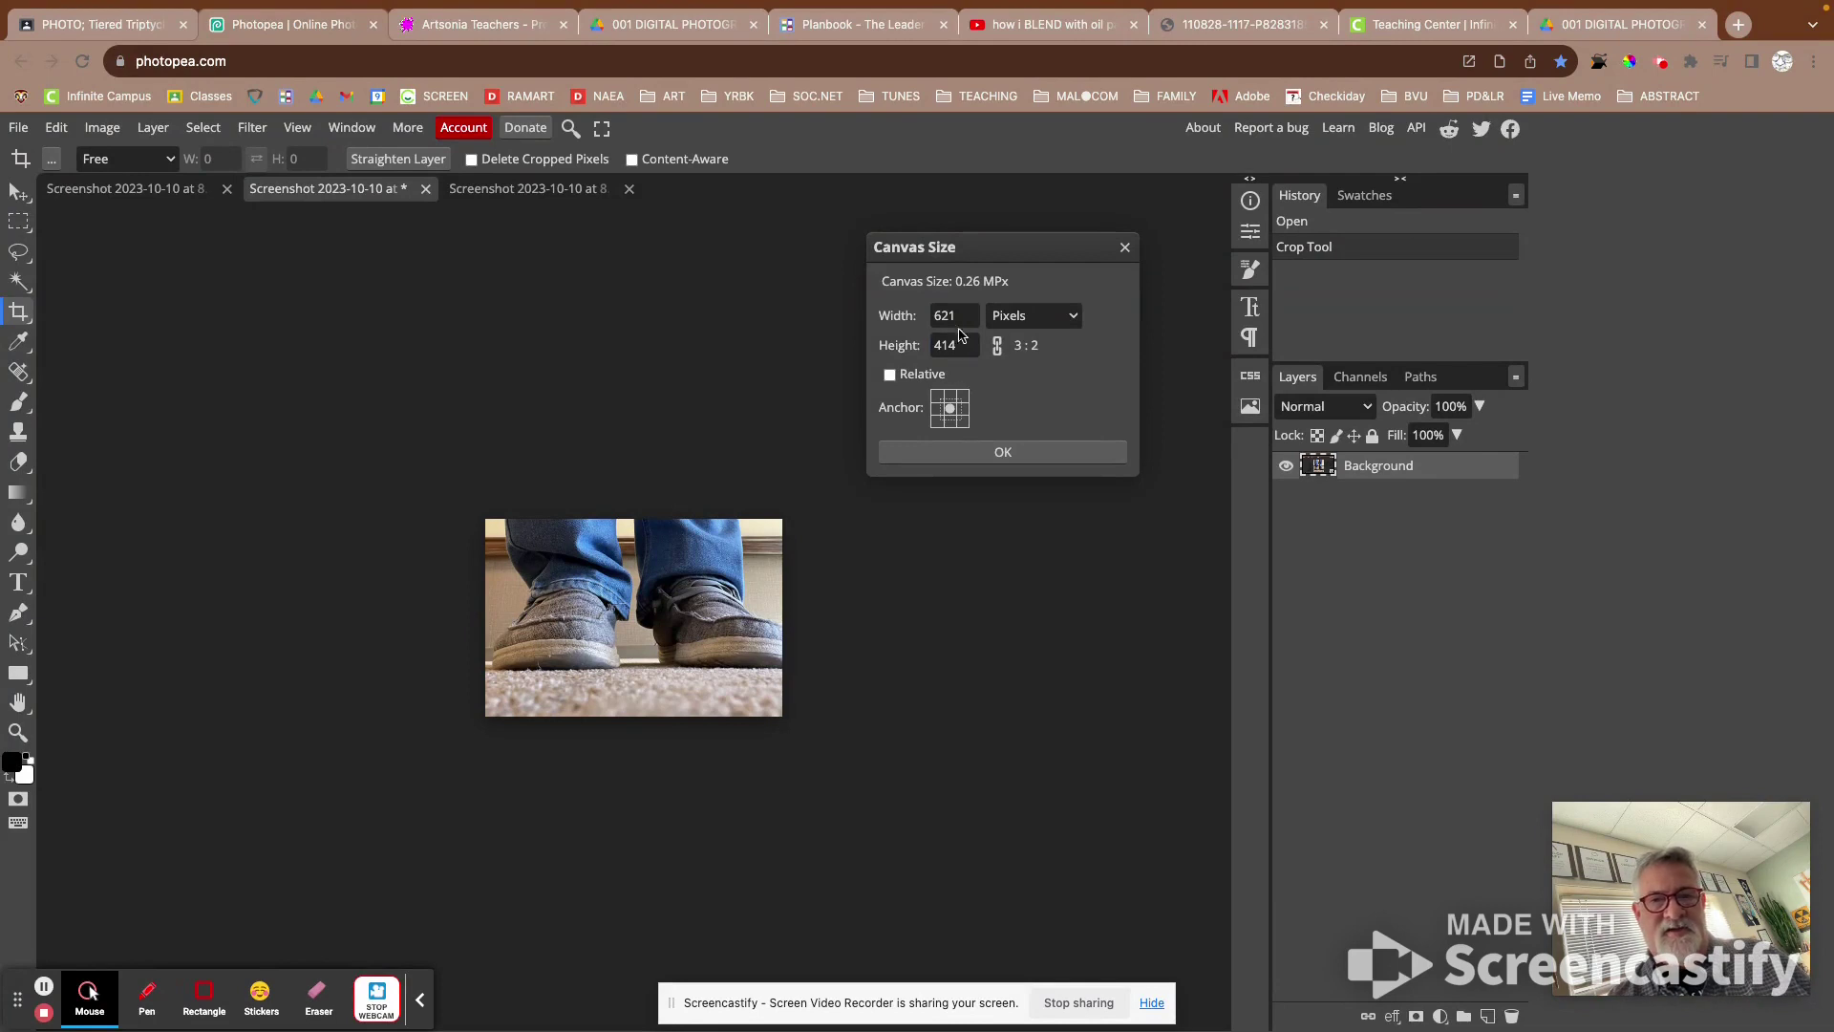
pyautogui.click(1073, 319)
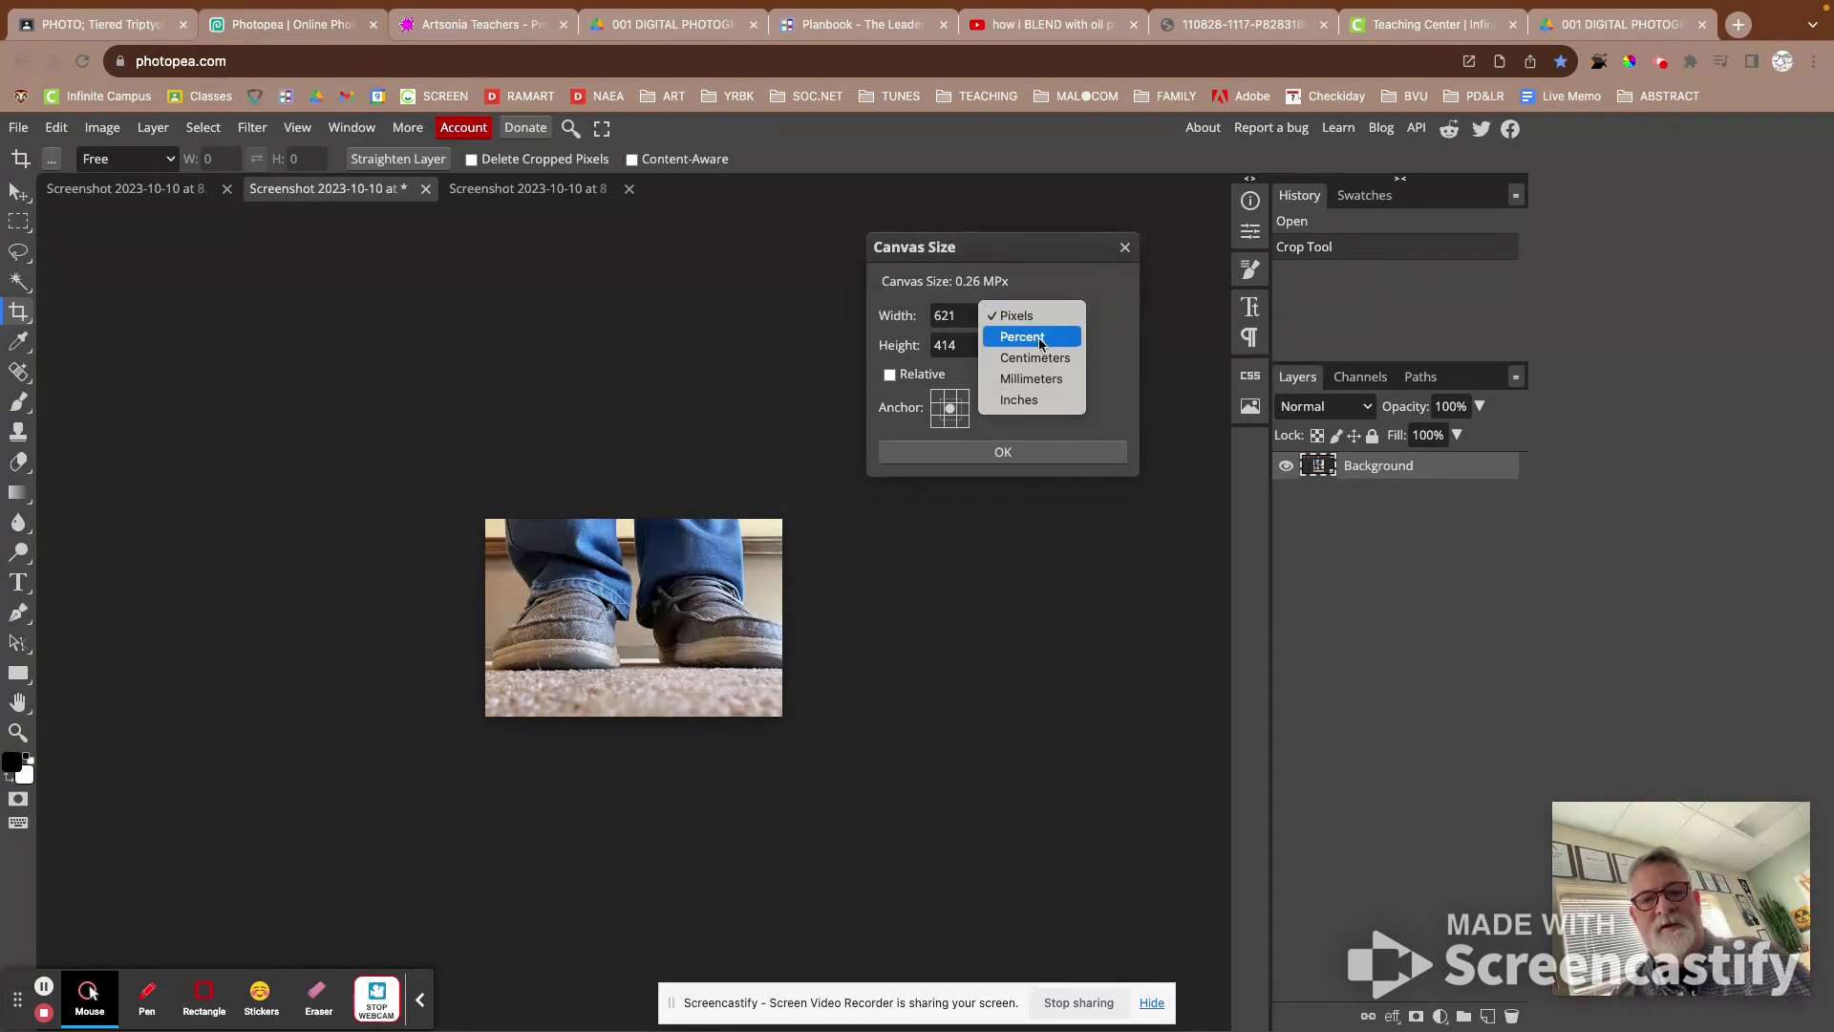
pyautogui.click(1041, 409)
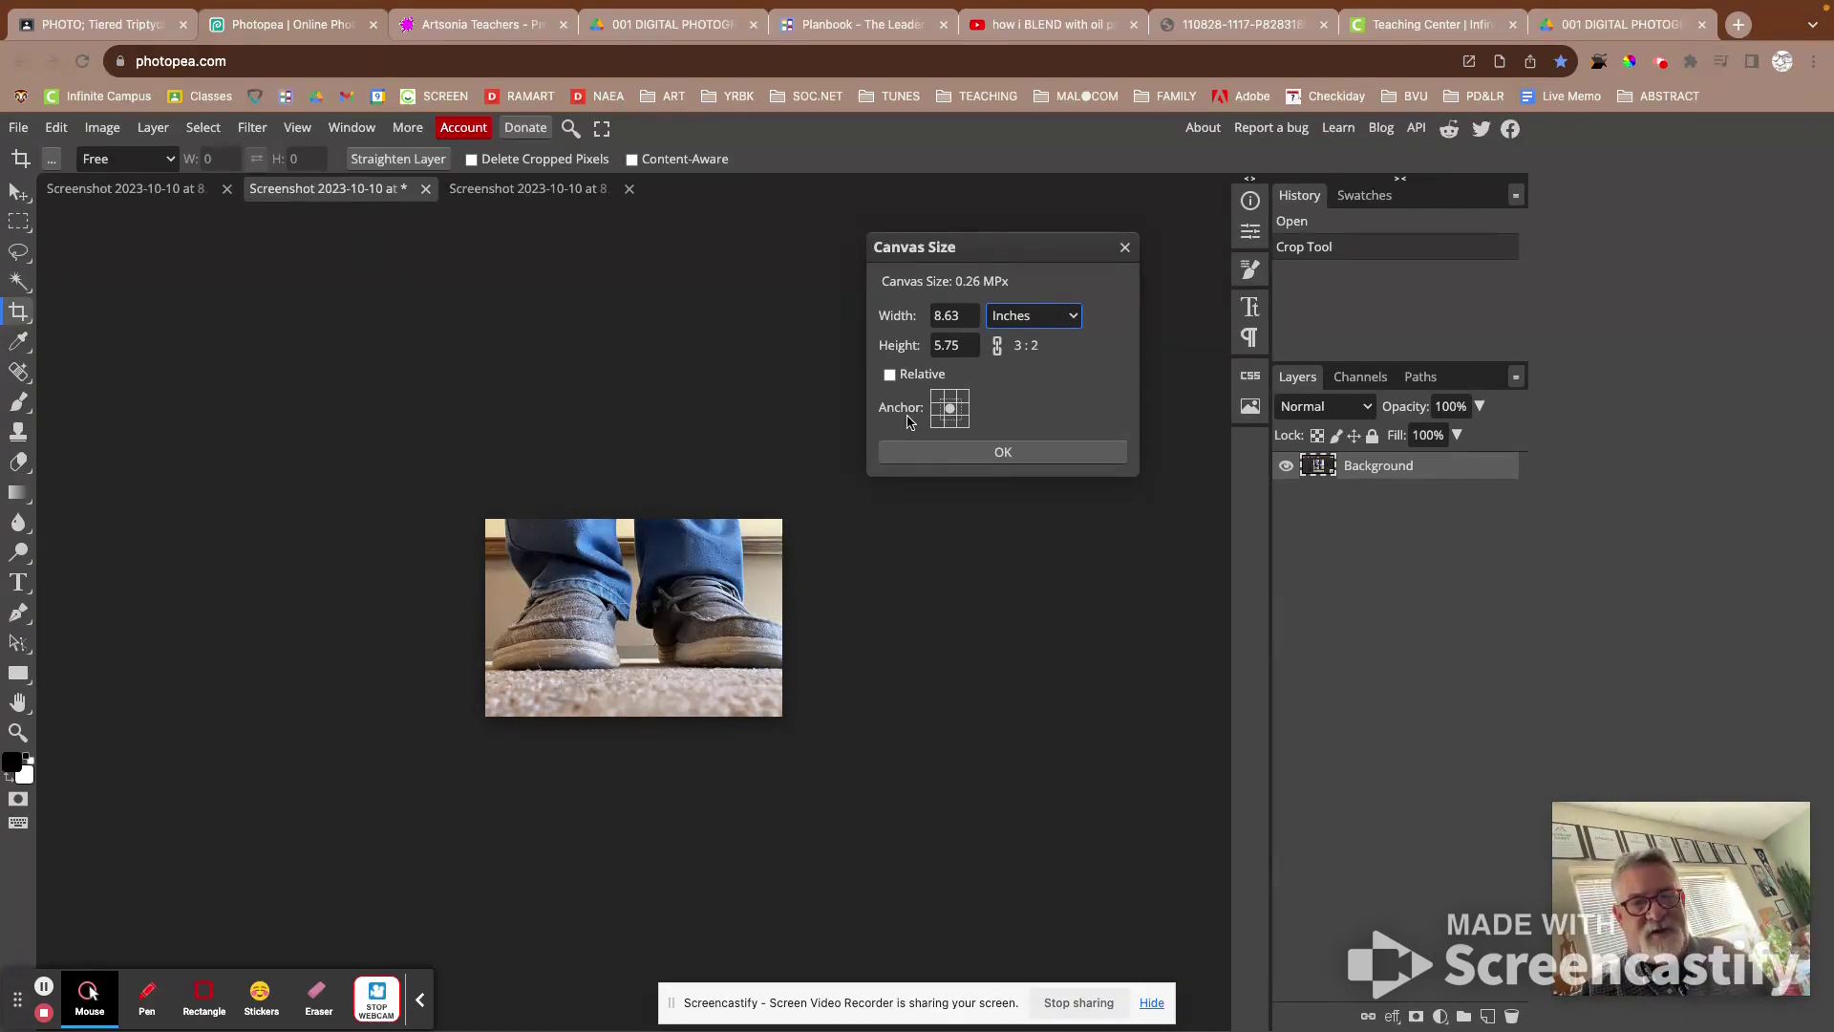
pyautogui.click(956, 426)
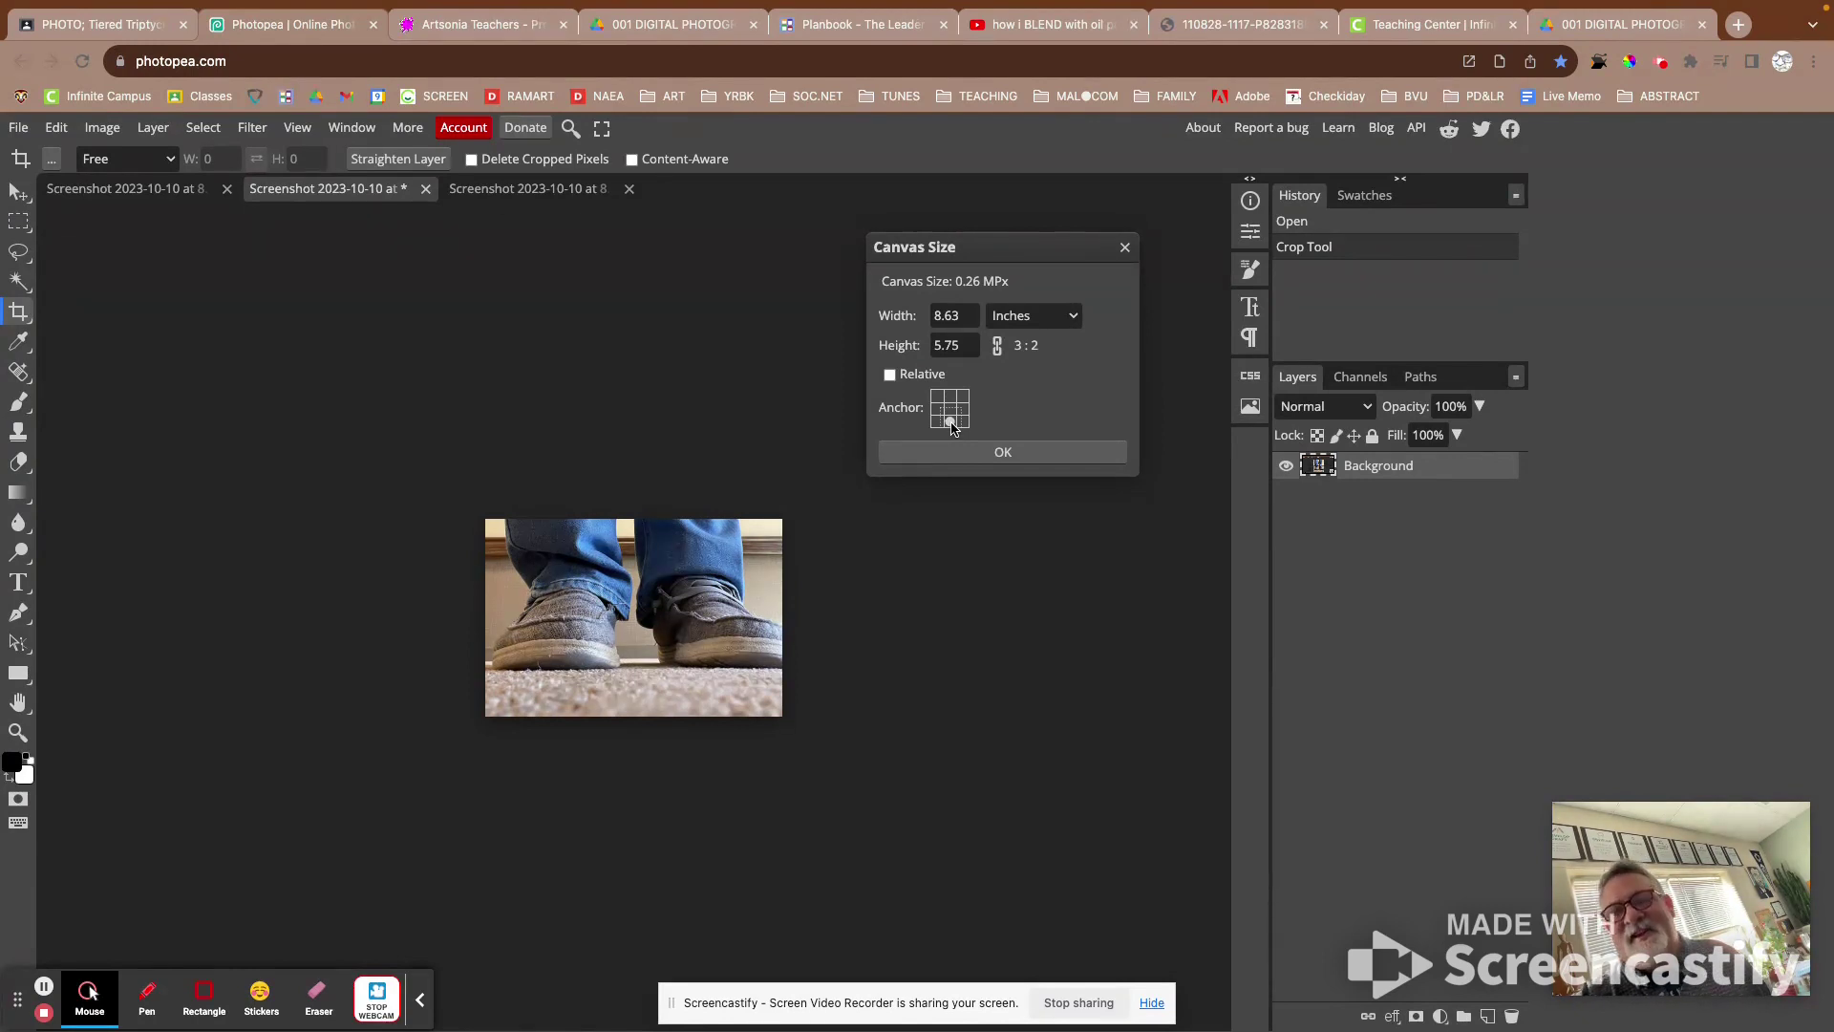
pyautogui.click(951, 346)
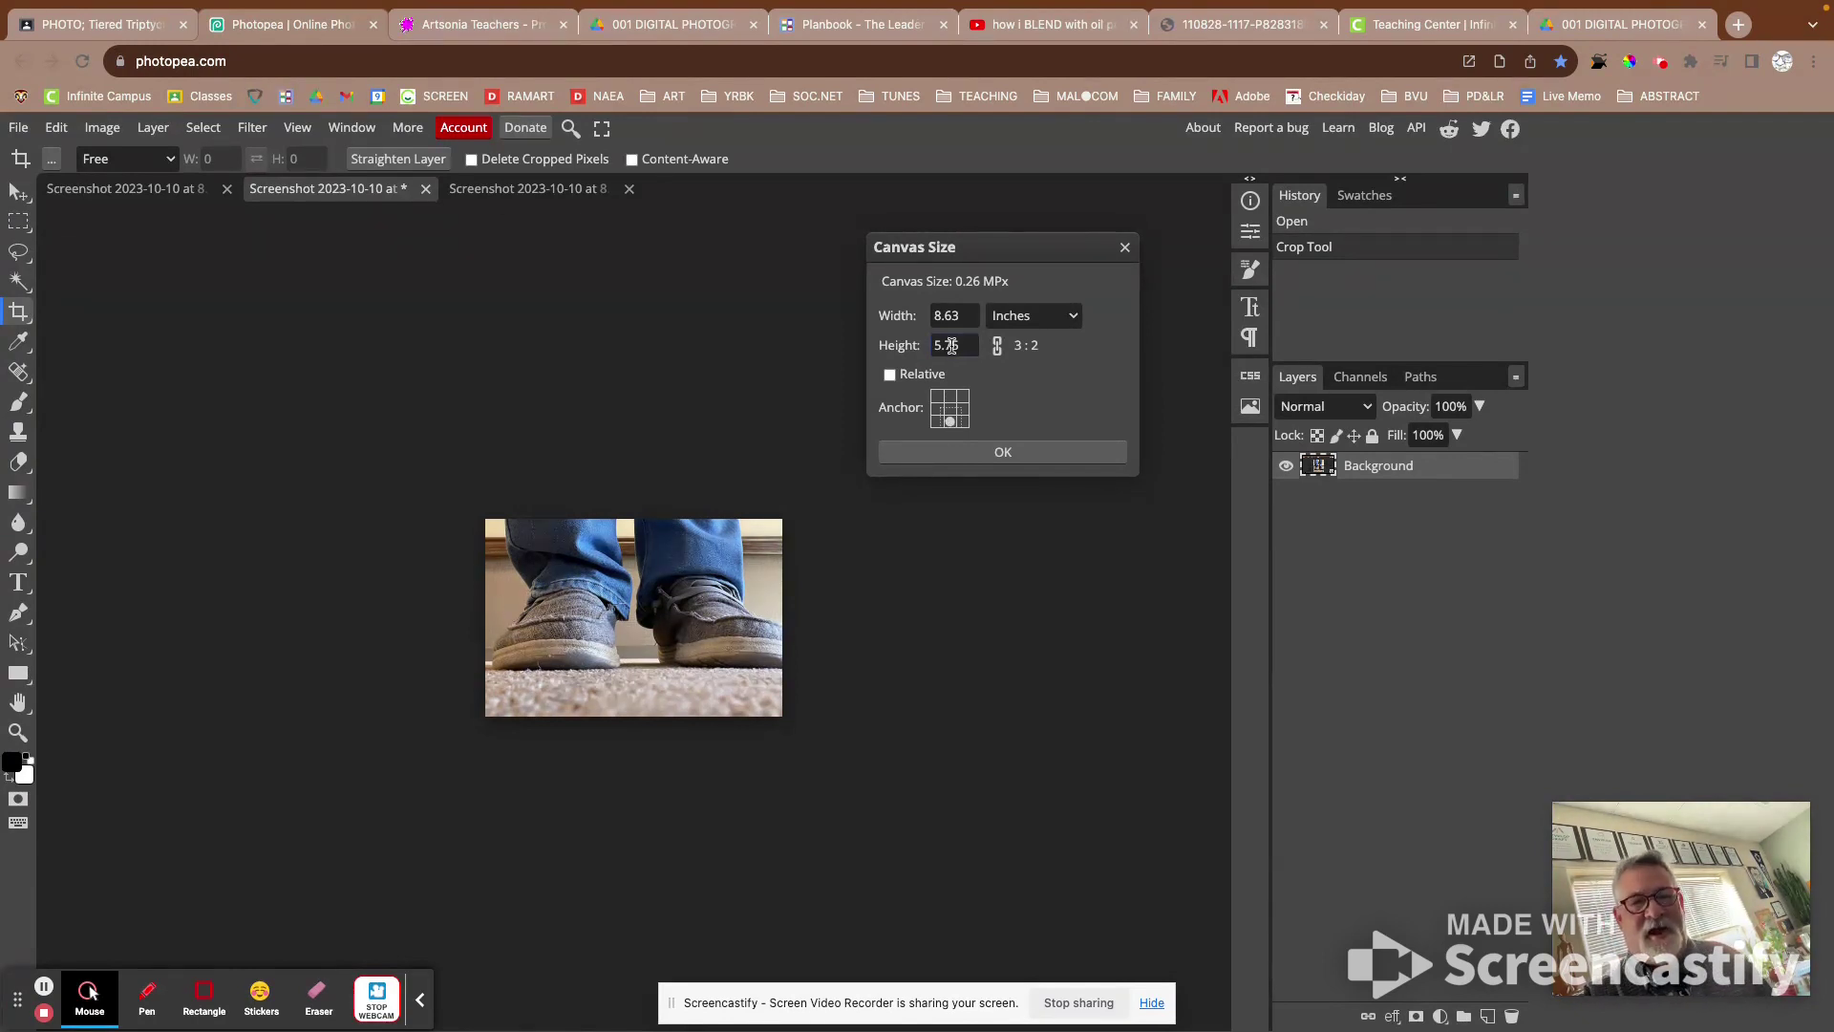
pyautogui.moveTo(970, 346); pyautogui.dragTo(933, 346)
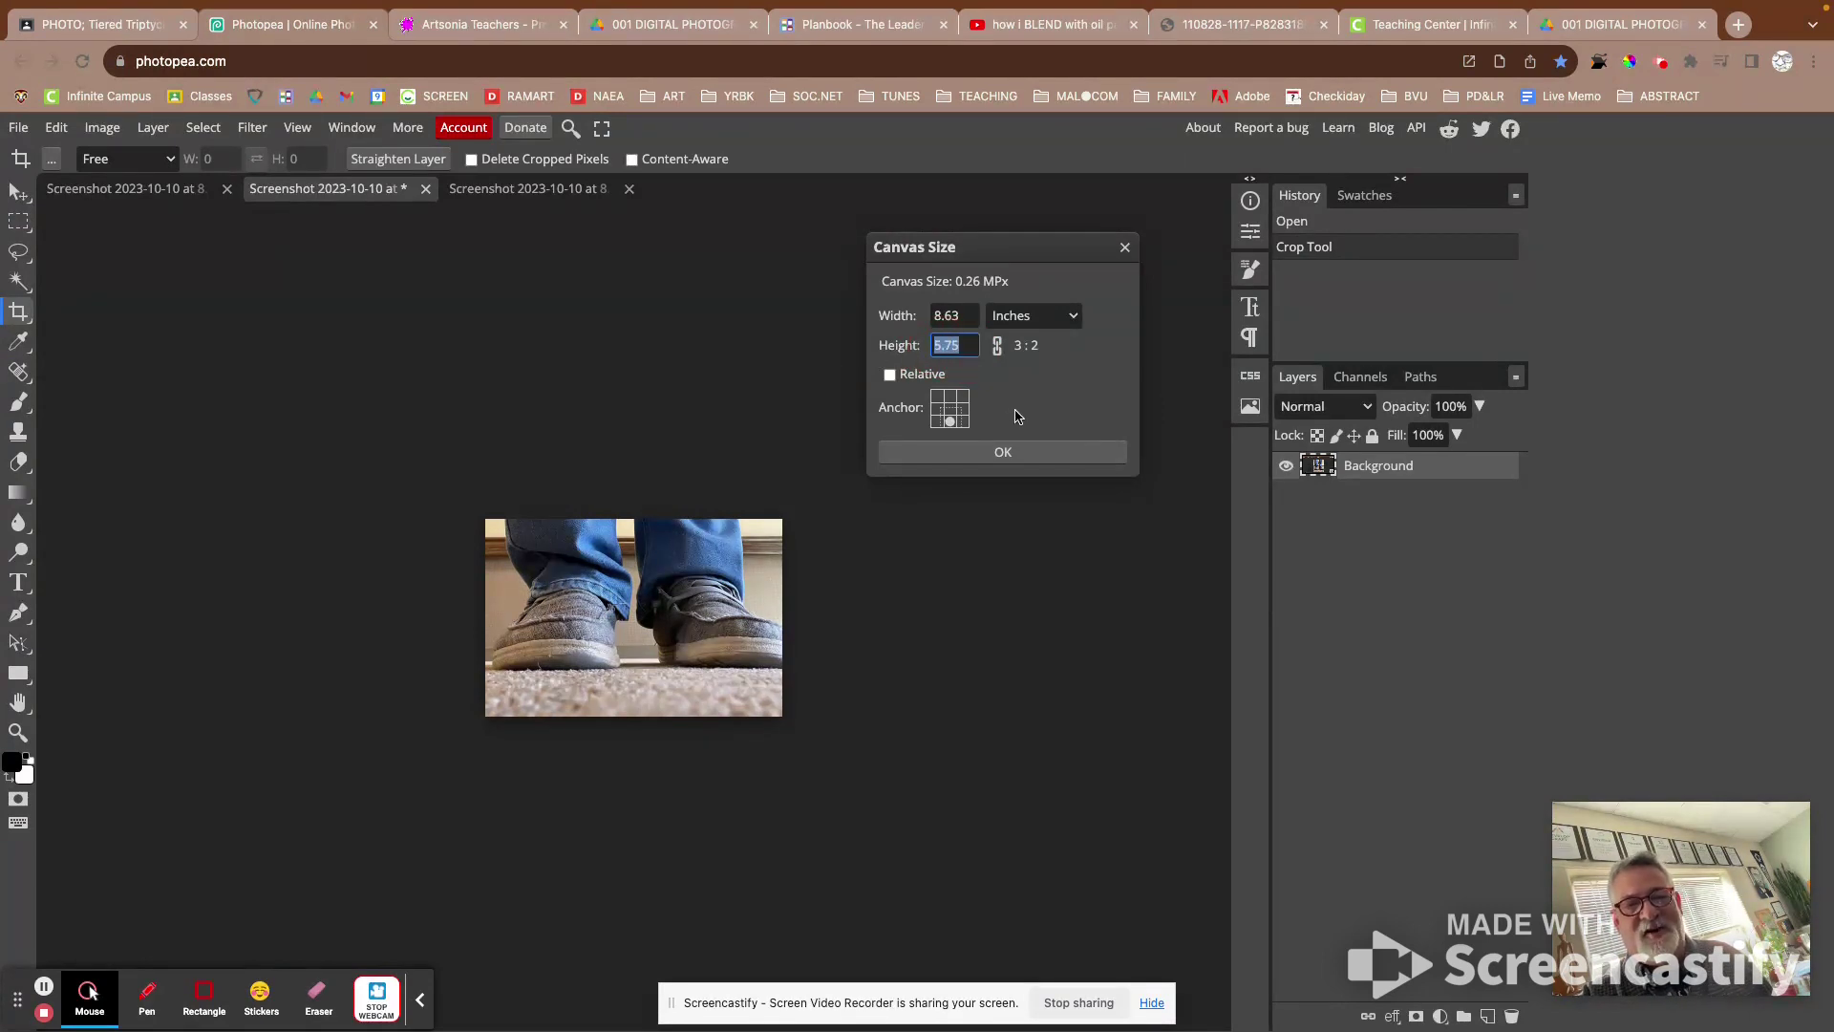
pyautogui.write('18')
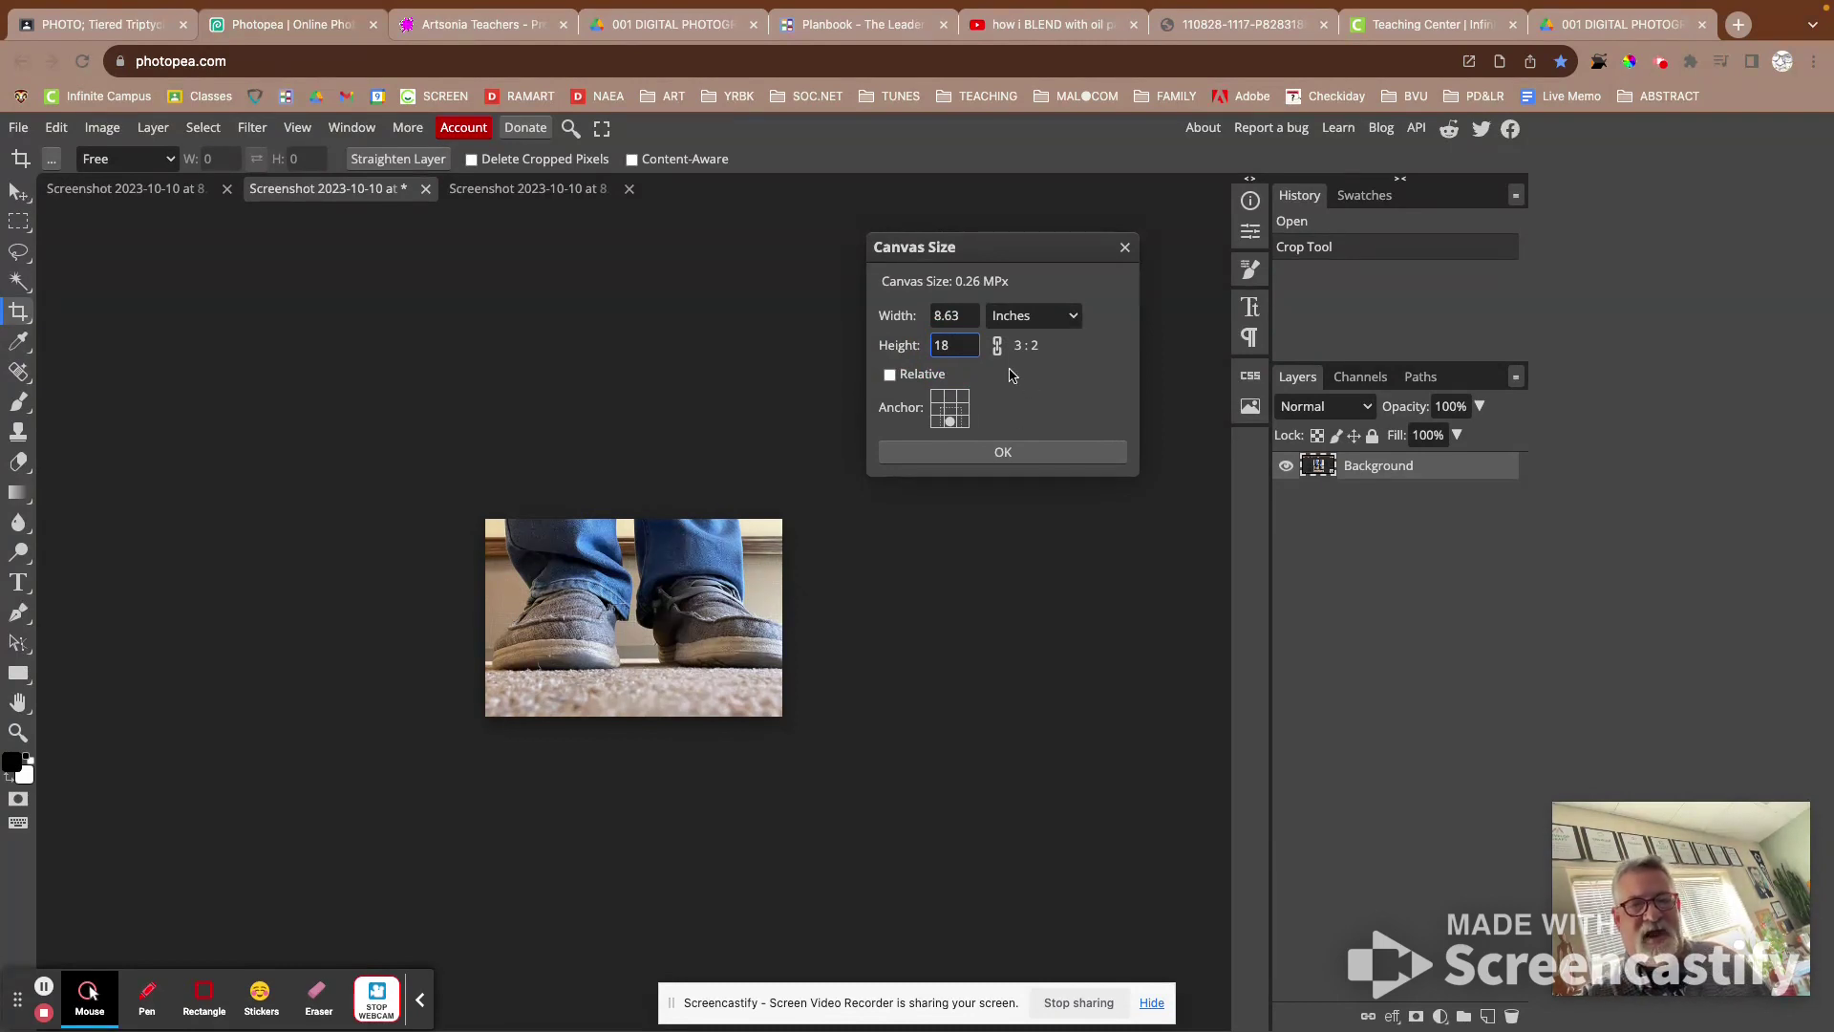
pyautogui.click(1039, 453)
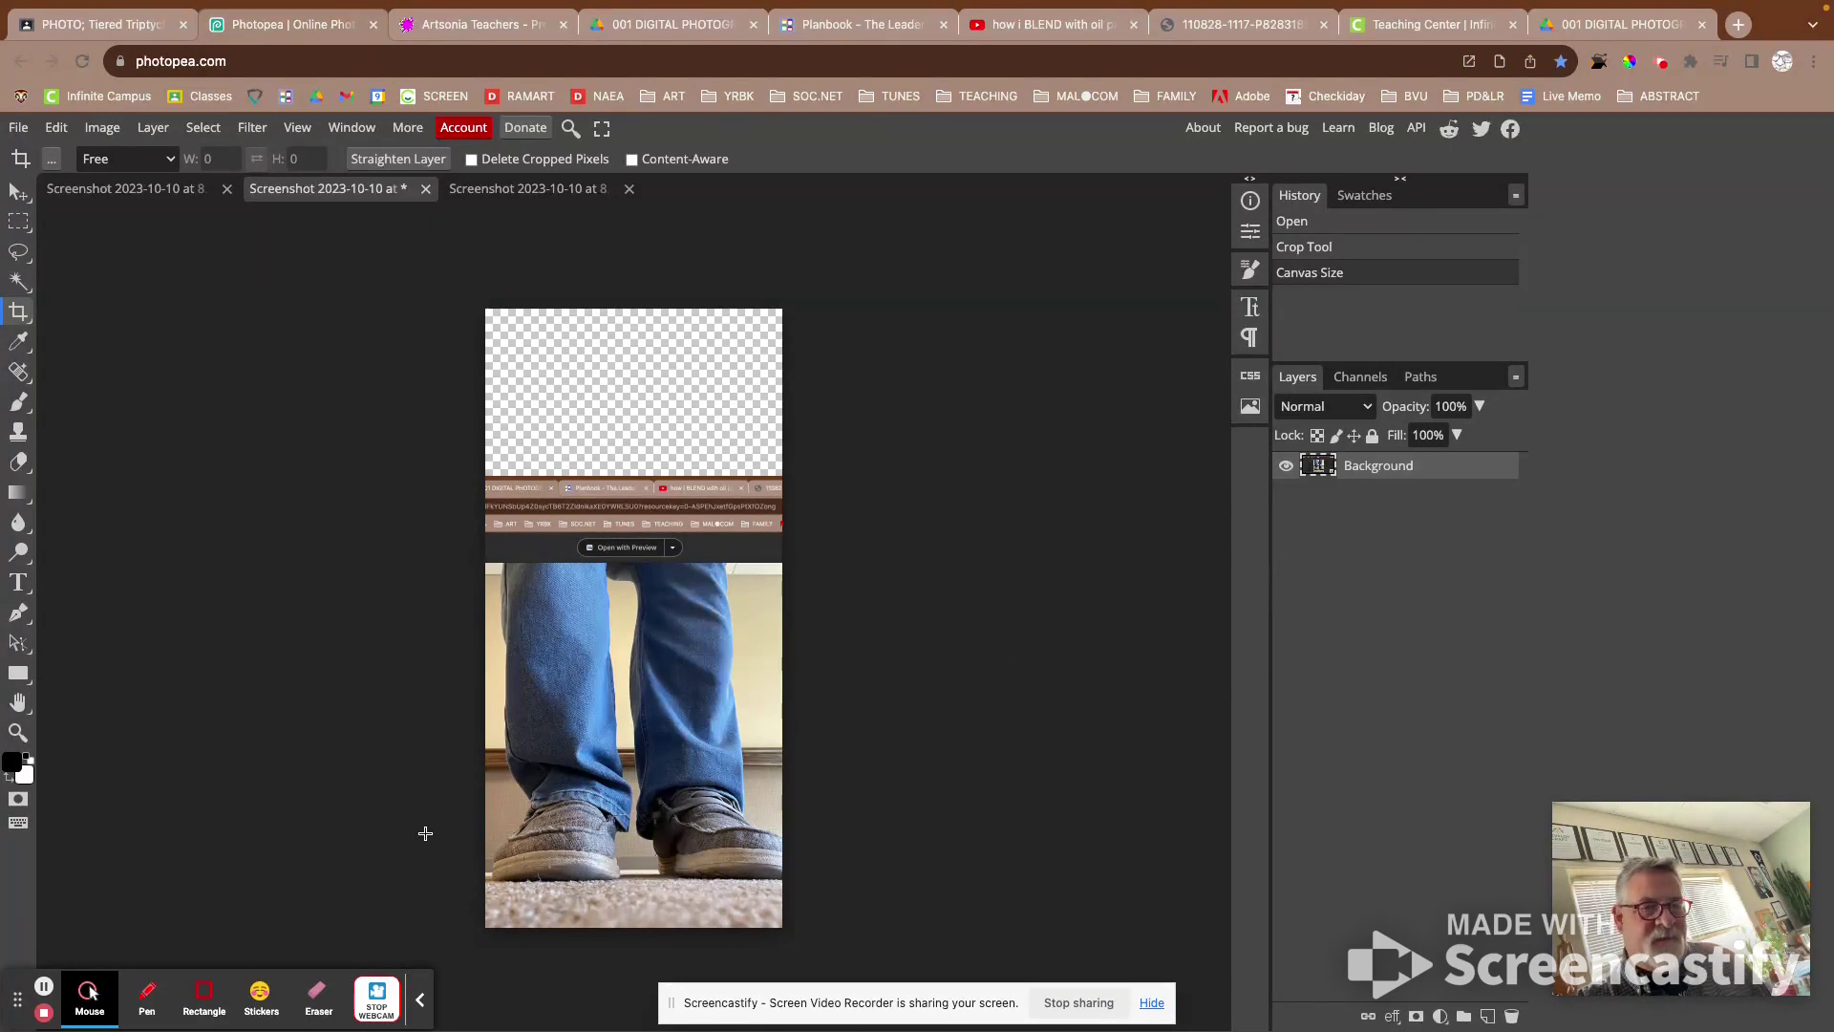
# Step: Make a full-width rectangular selection from the top of the canvas down to the lower part of the jeans
pyautogui.click(21, 222)
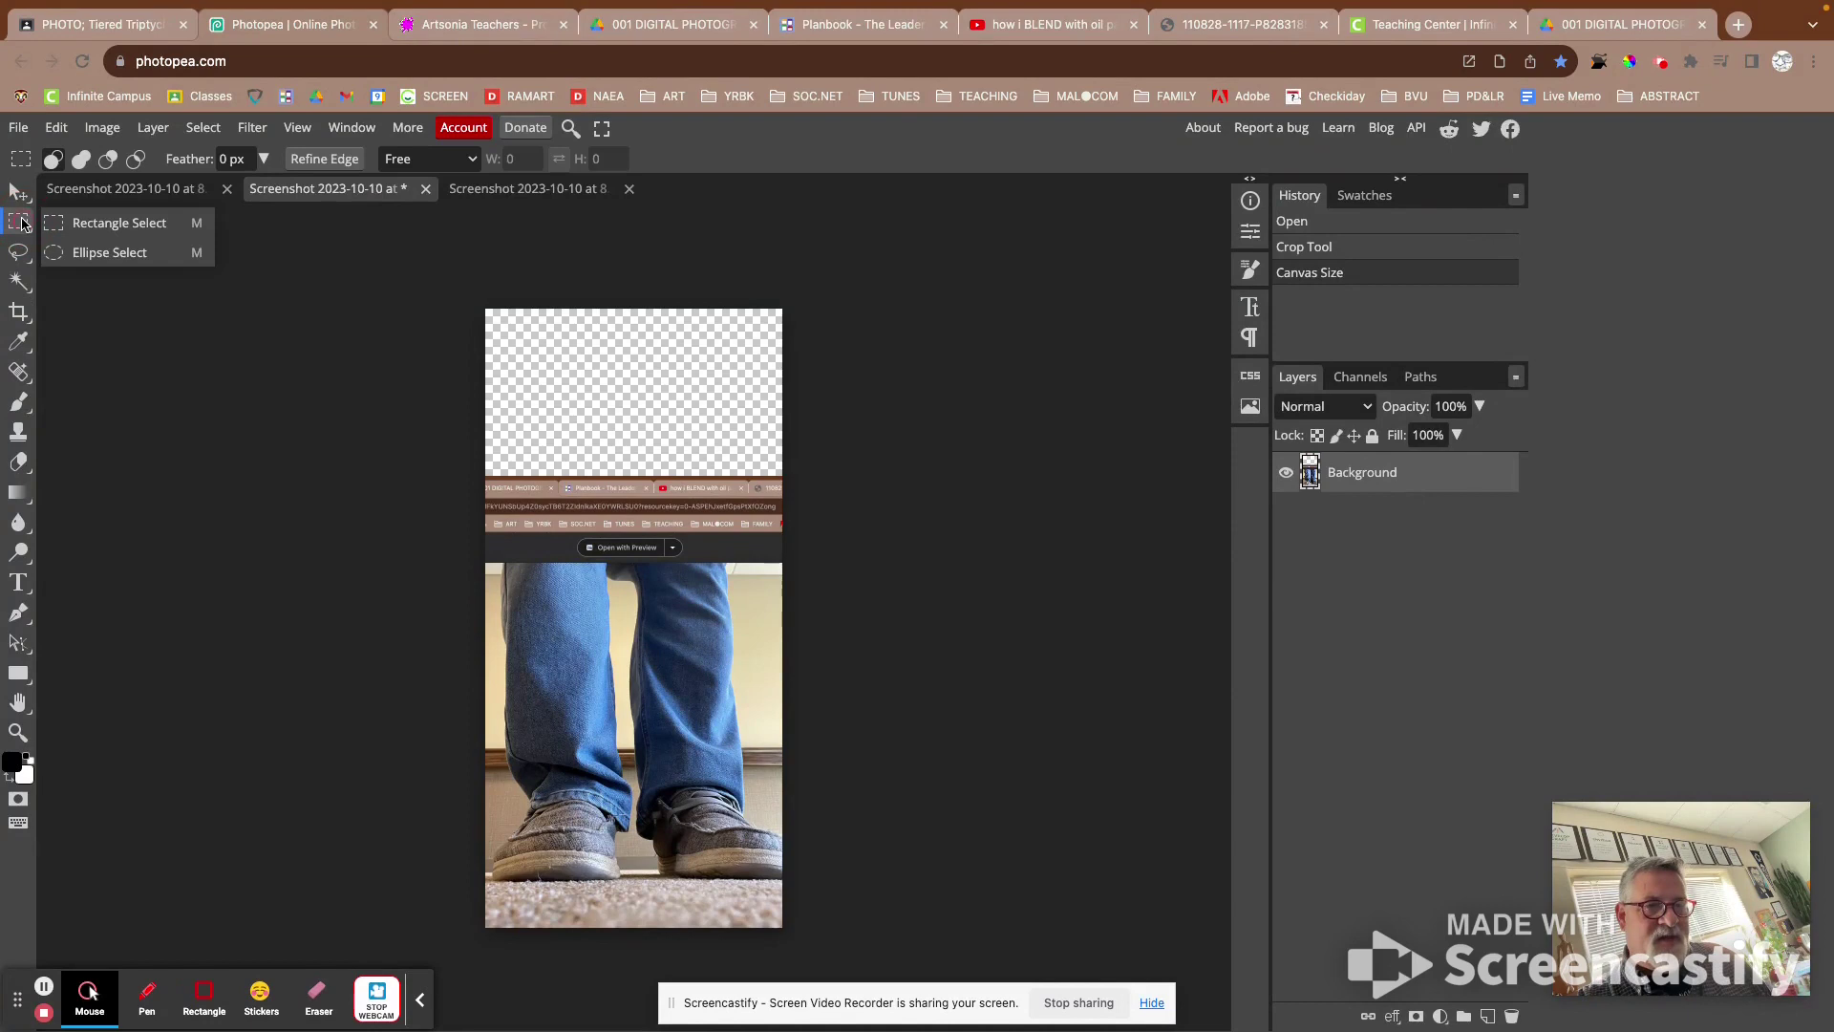
pyautogui.click(125, 227)
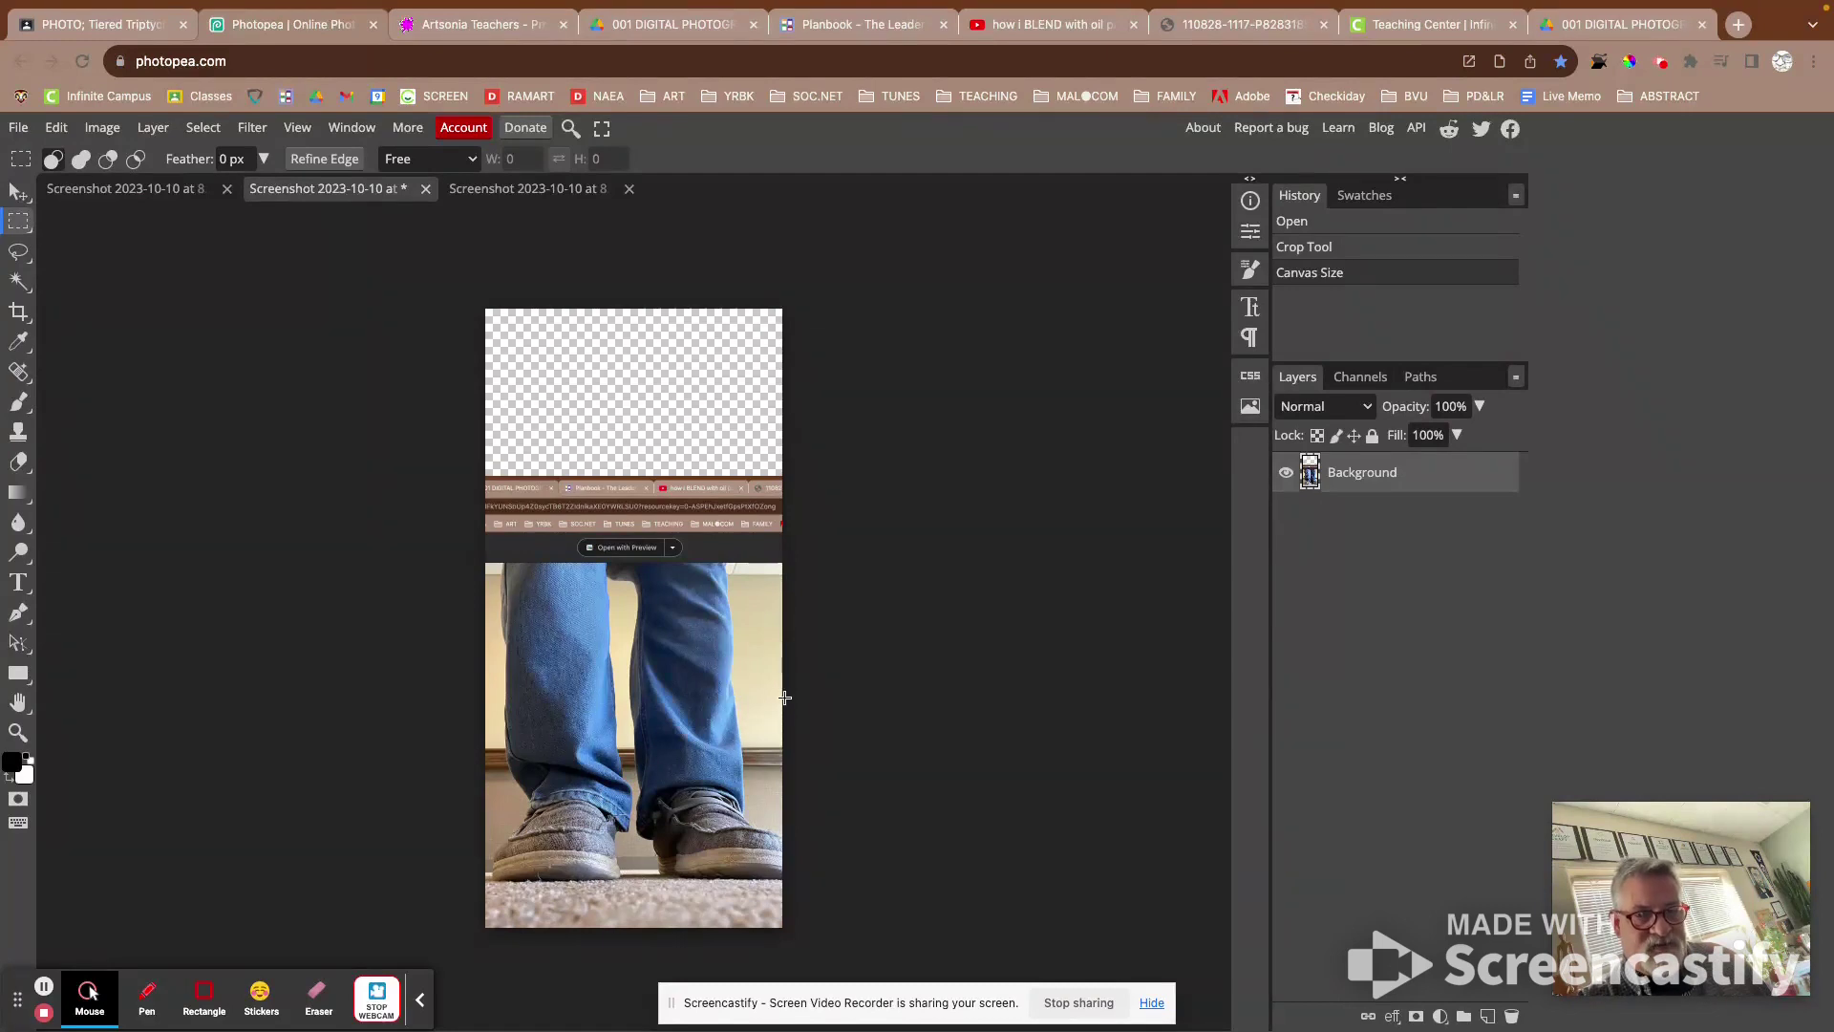
pyautogui.moveTo(783, 709); pyautogui.dragTo(485, 565)
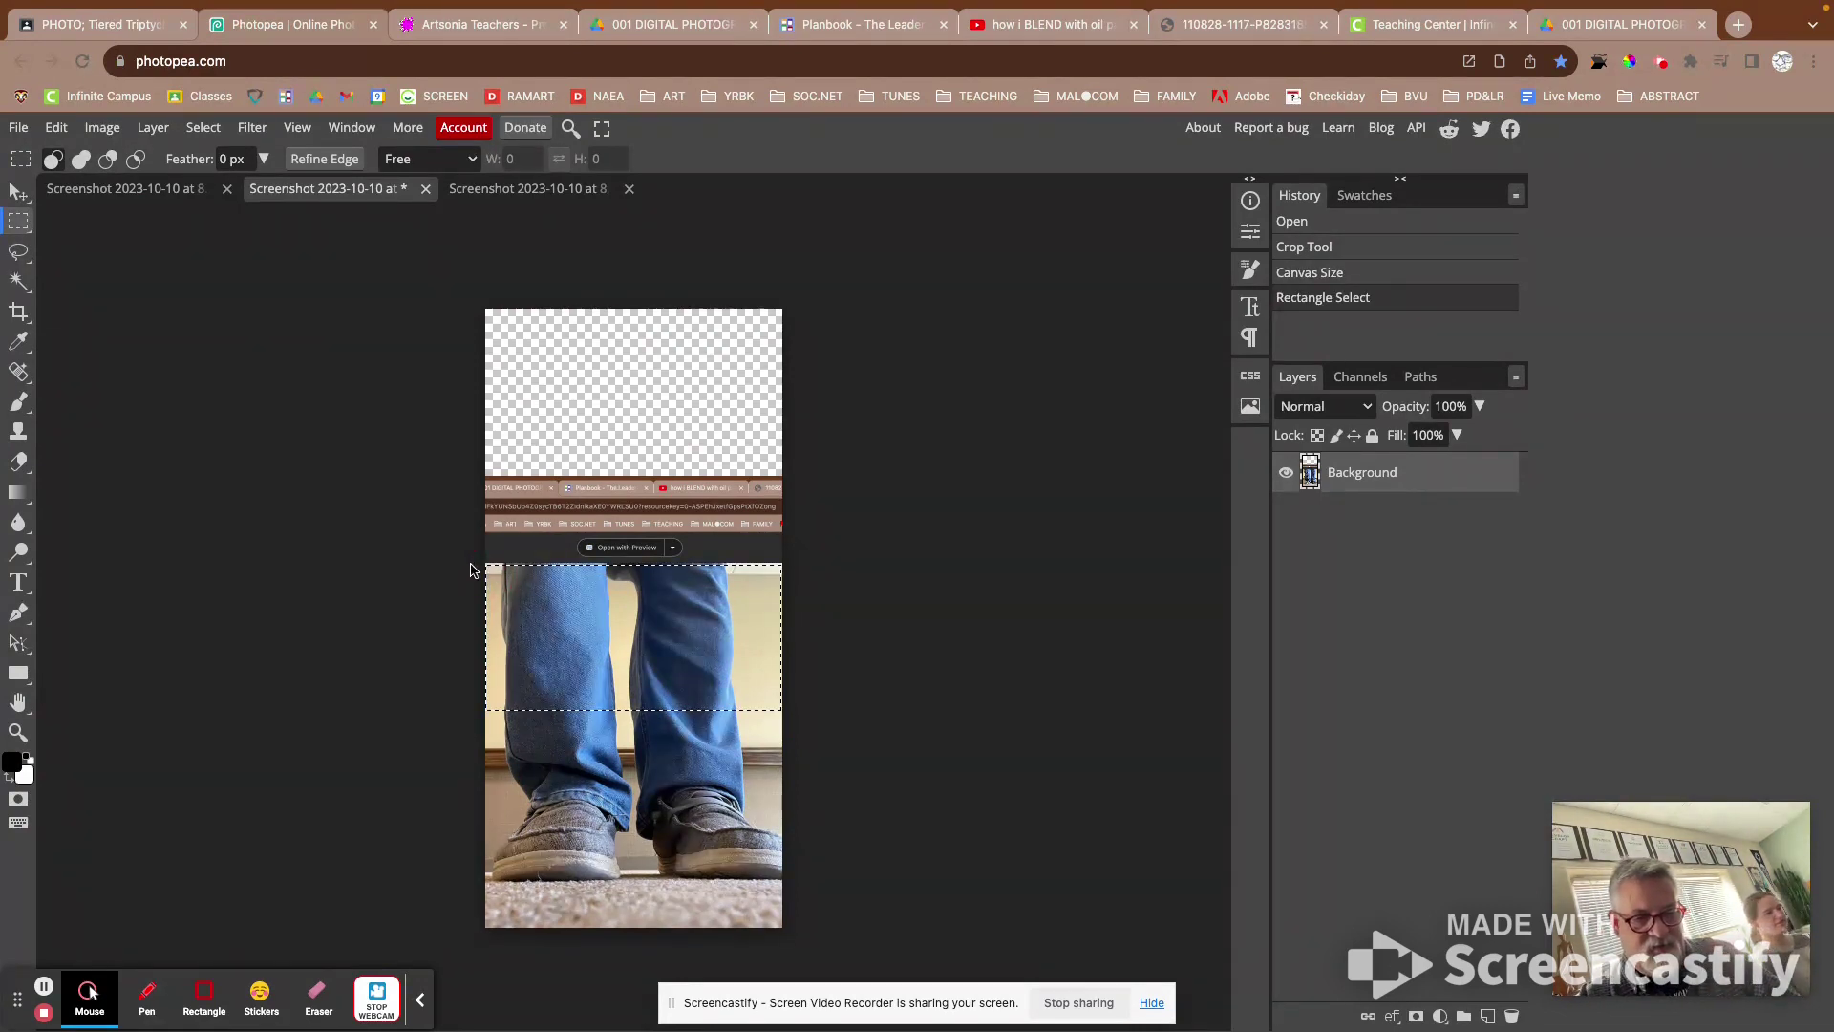
pyautogui.hotkey('ctrl', 'd')
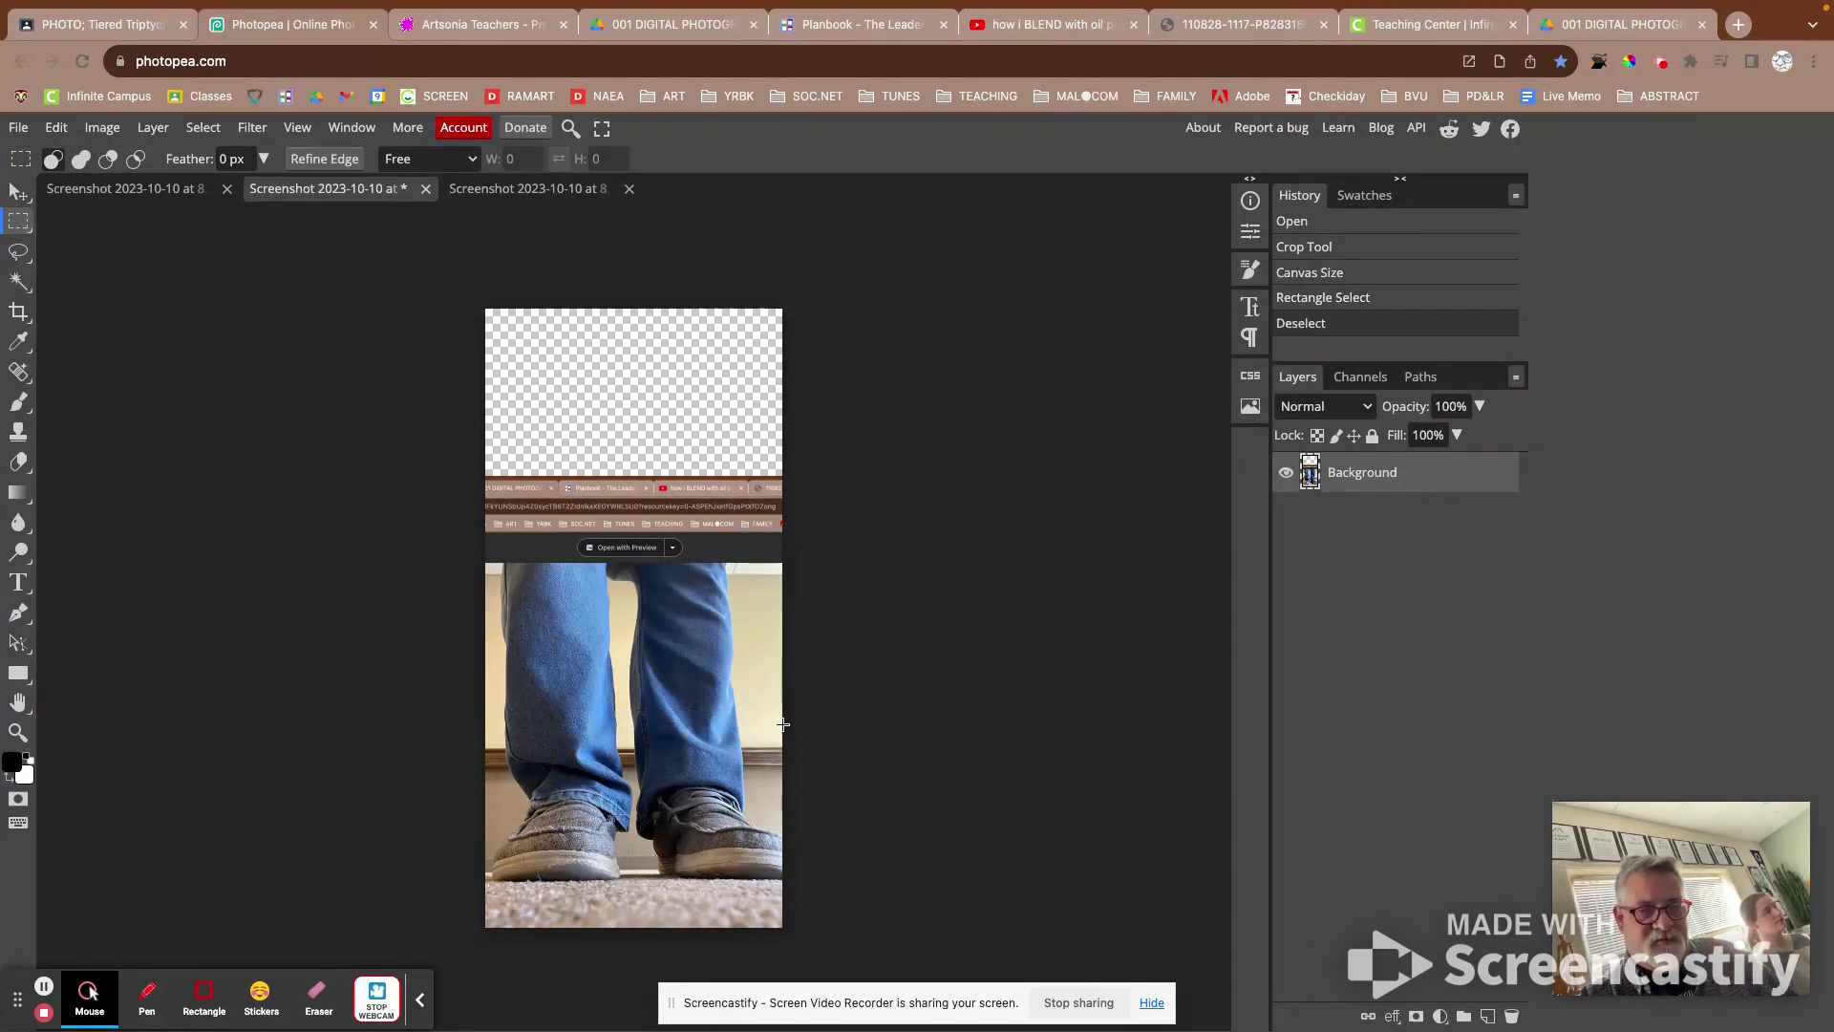
pyautogui.moveTo(783, 720); pyautogui.dragTo(482, 308)
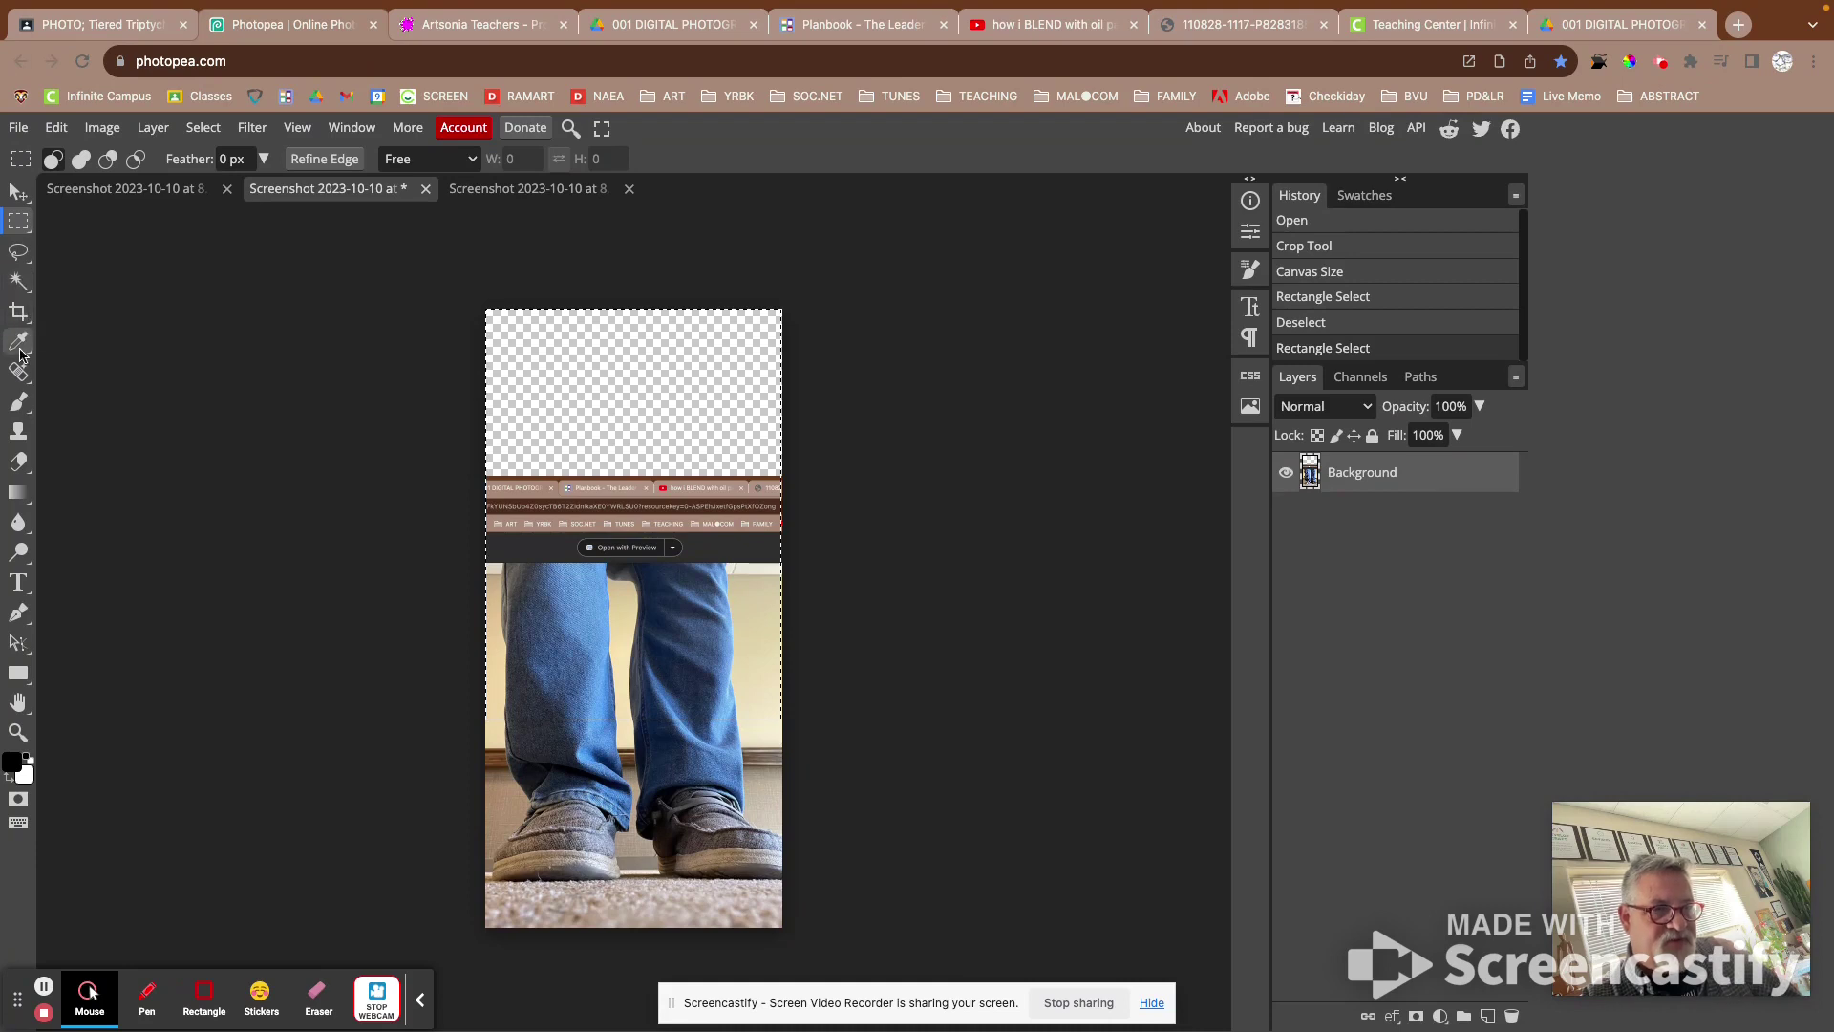
# Step: Make white the foreground colour and fill the transparent area and parts of the selected legs area with the Paint Bucket
pyautogui.click(26, 498)
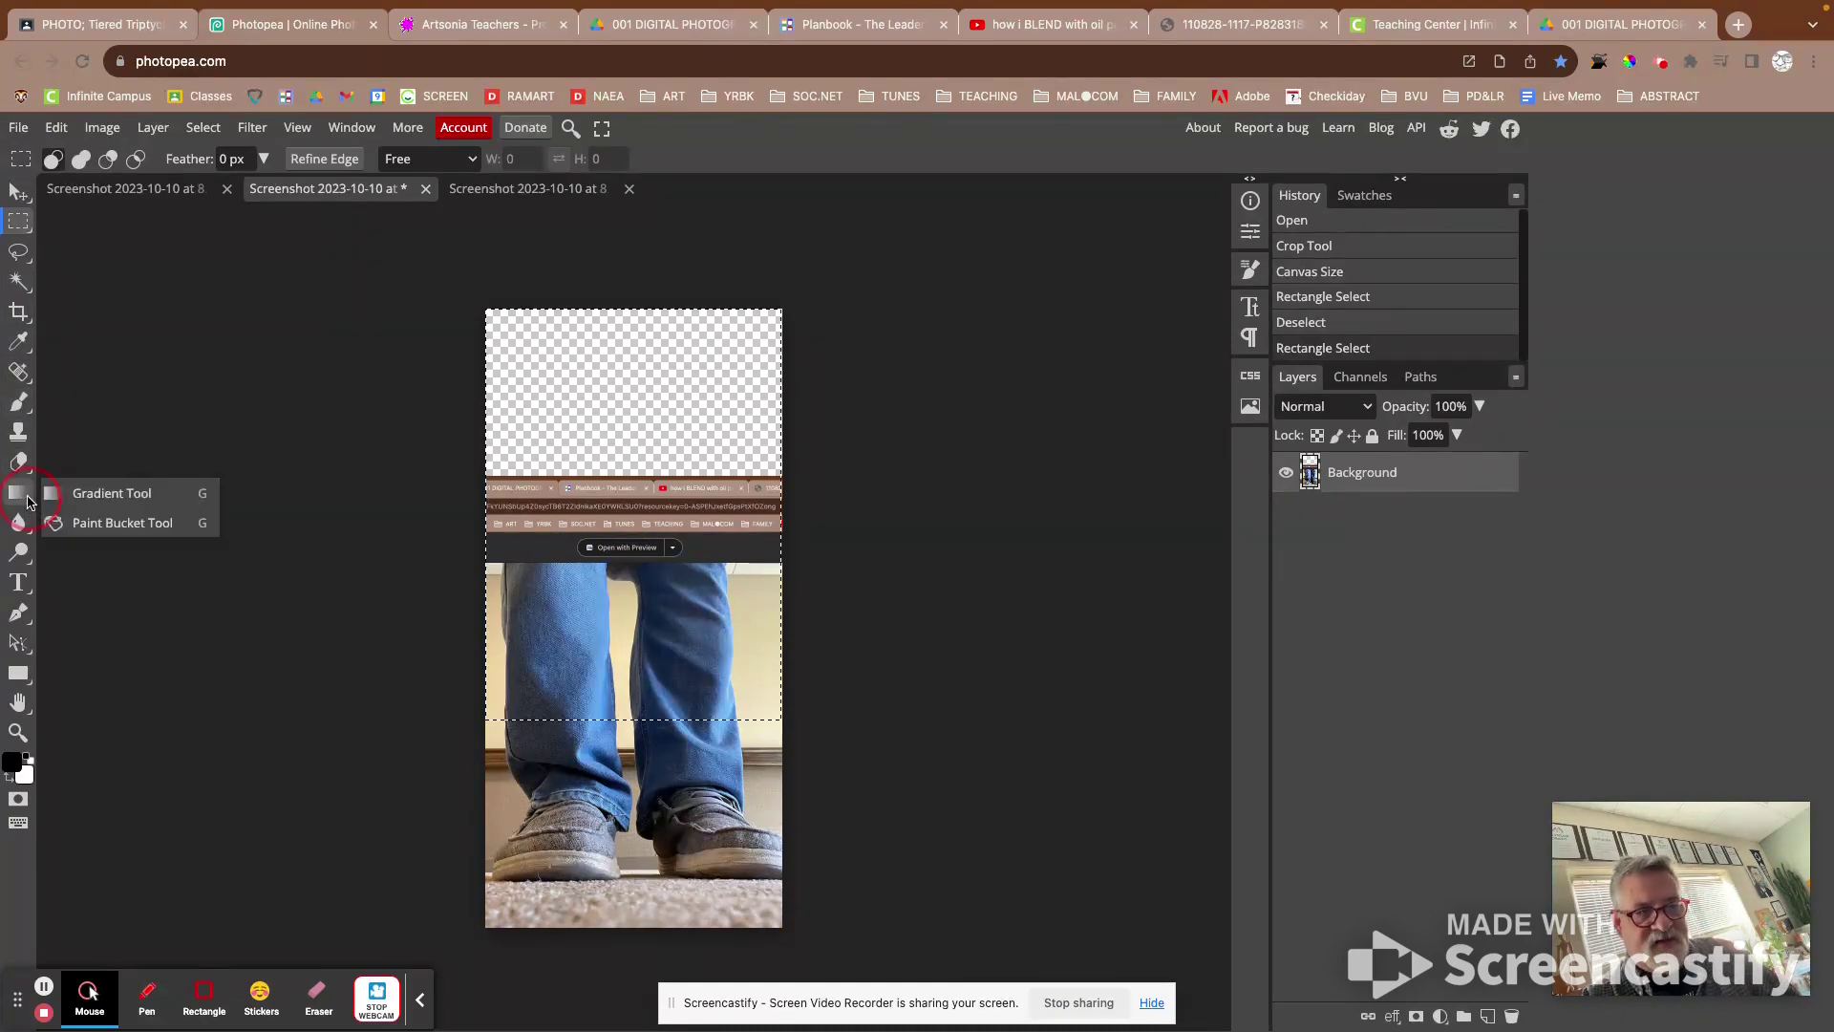
pyautogui.click(102, 525)
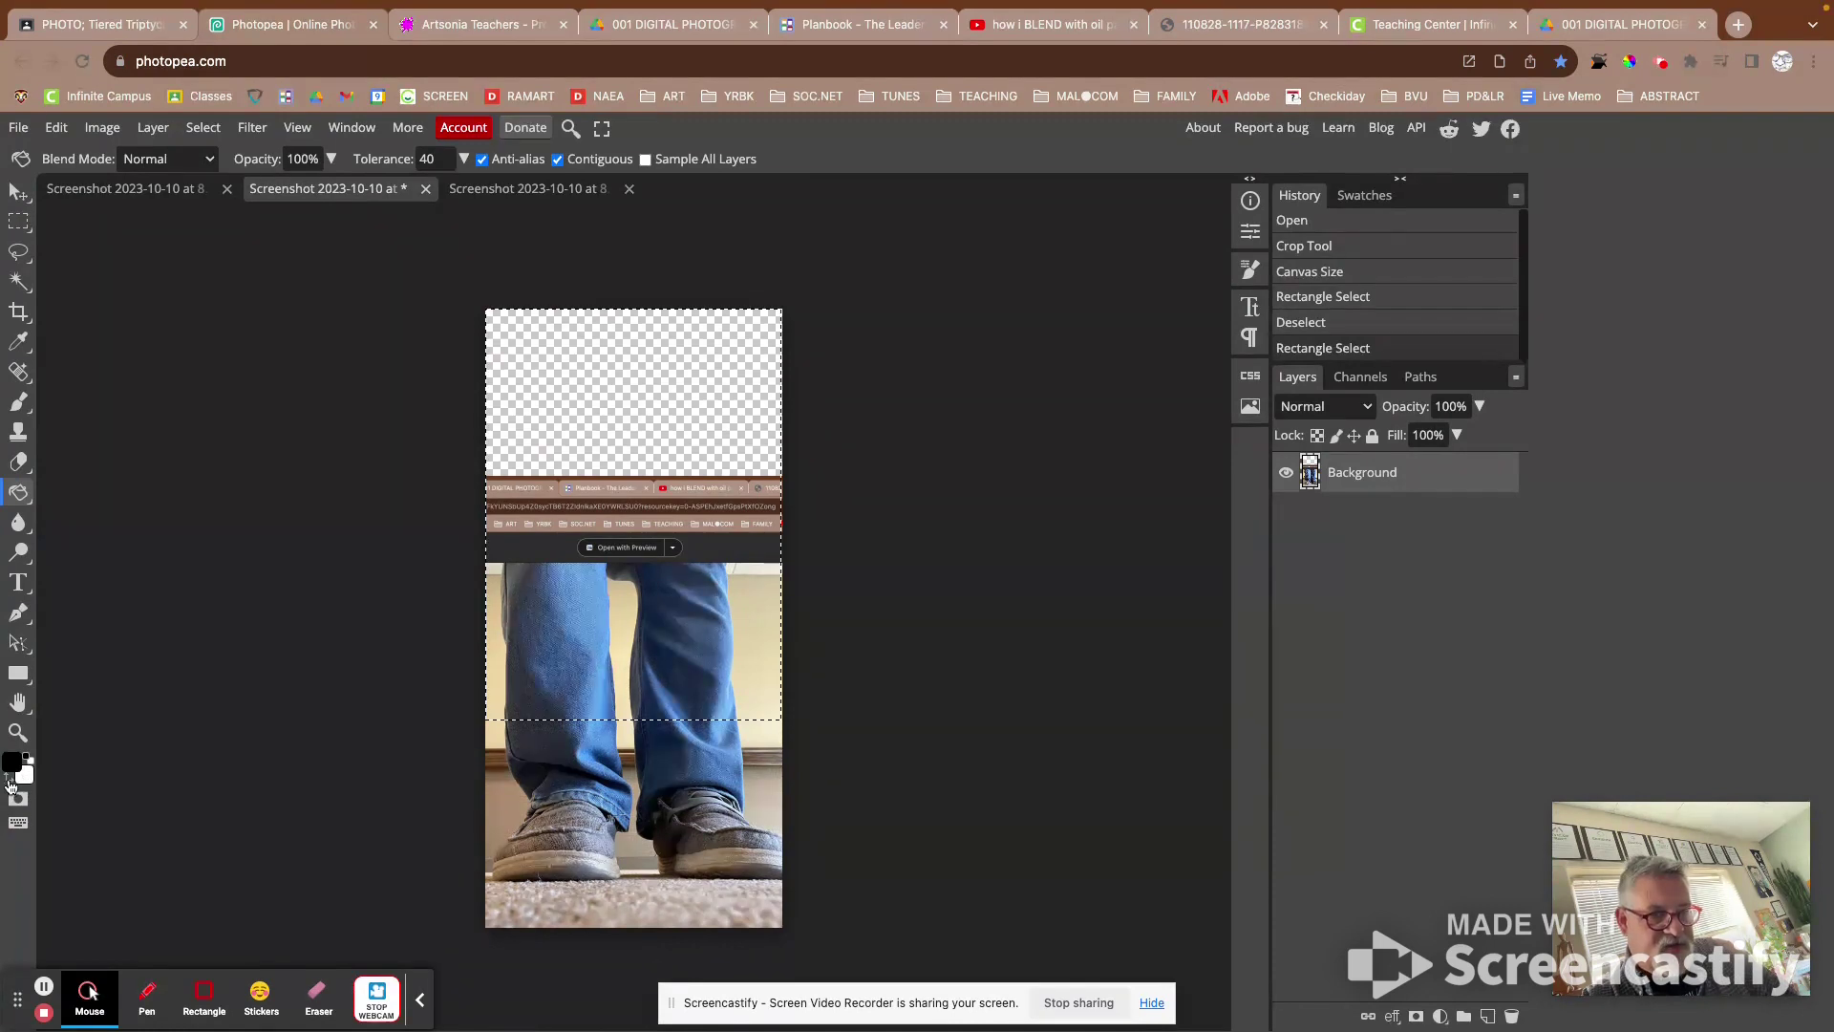
pyautogui.press('x')
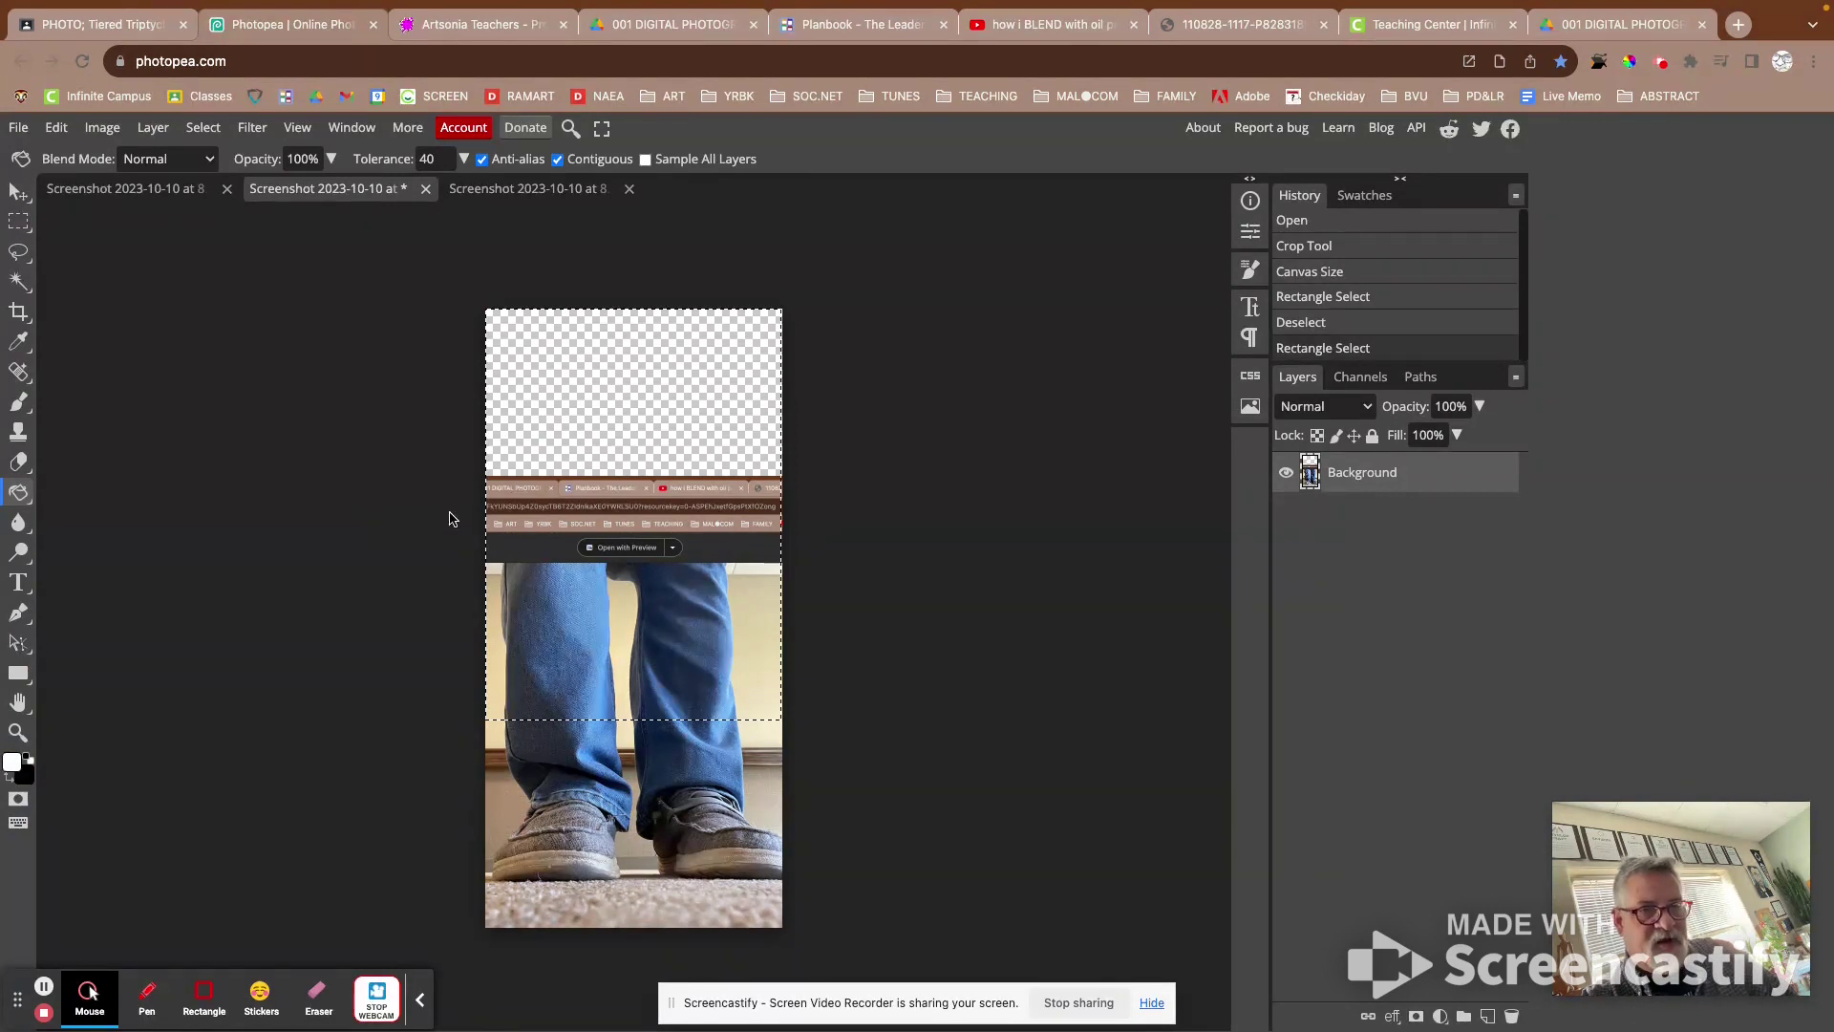
pyautogui.click(19, 493)
pyautogui.click(575, 420)
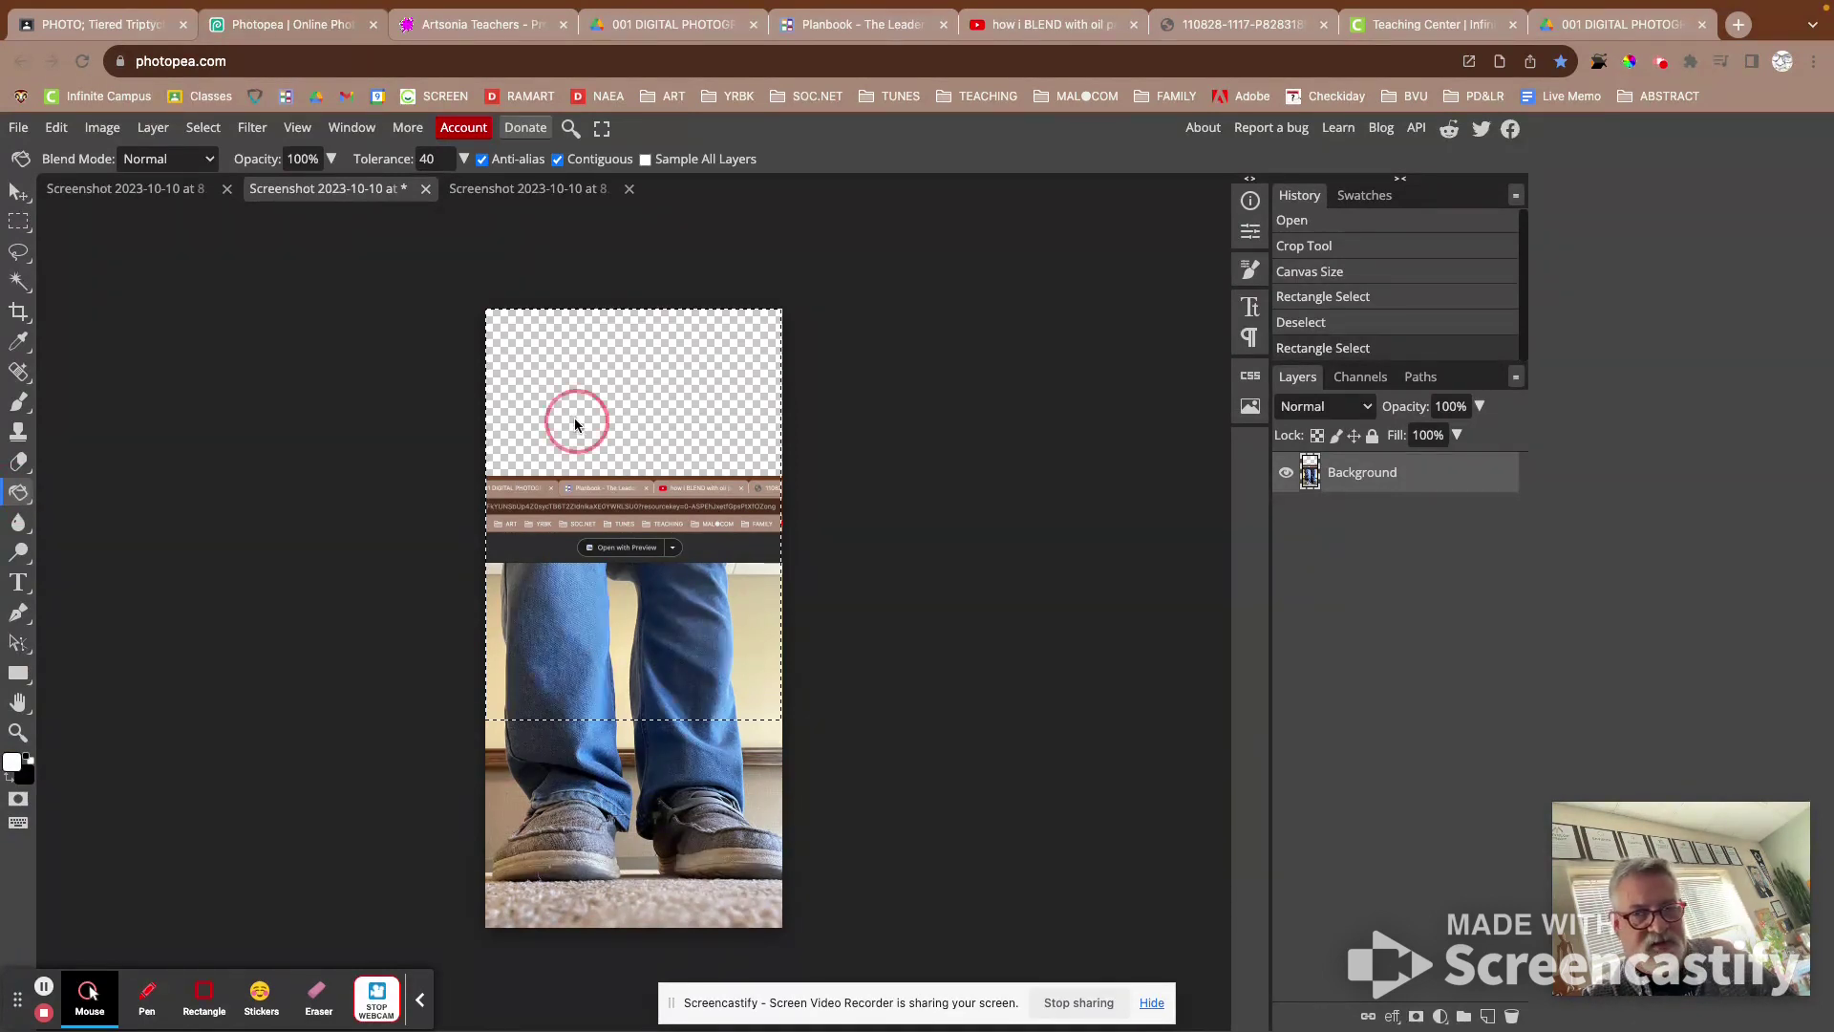
pyautogui.click(614, 594)
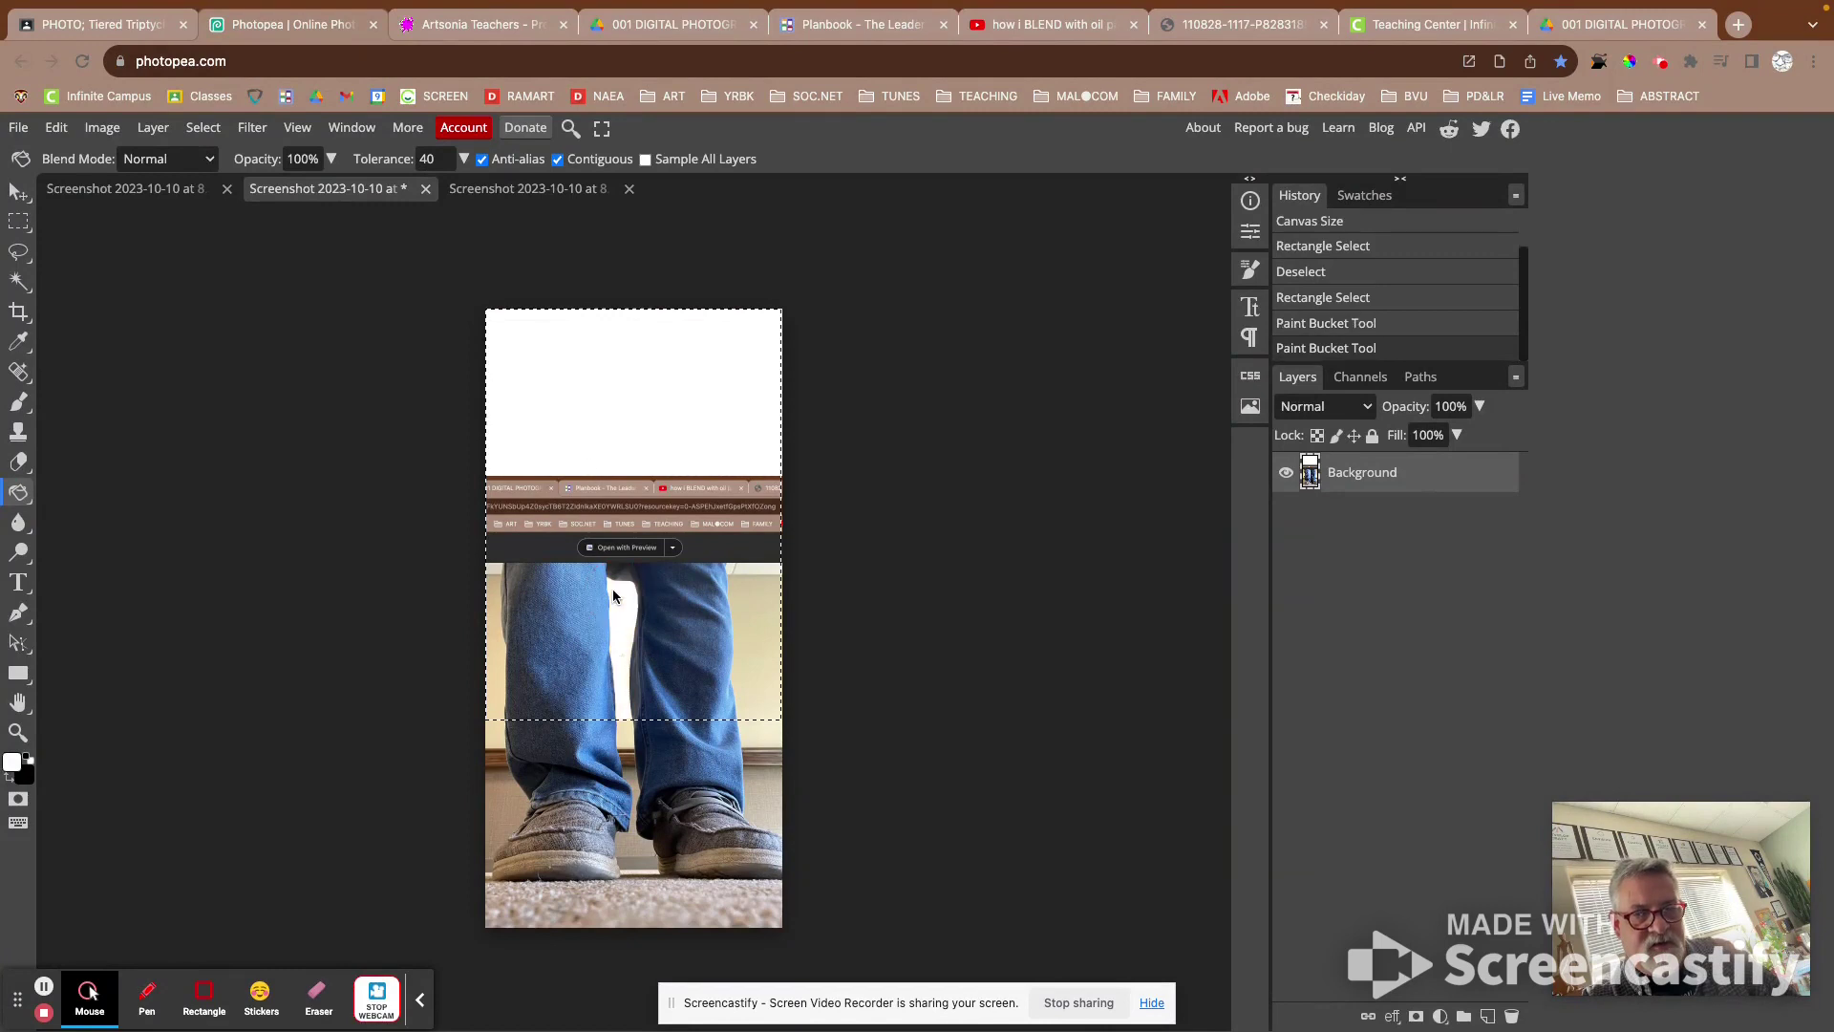
pyautogui.click(587, 641)
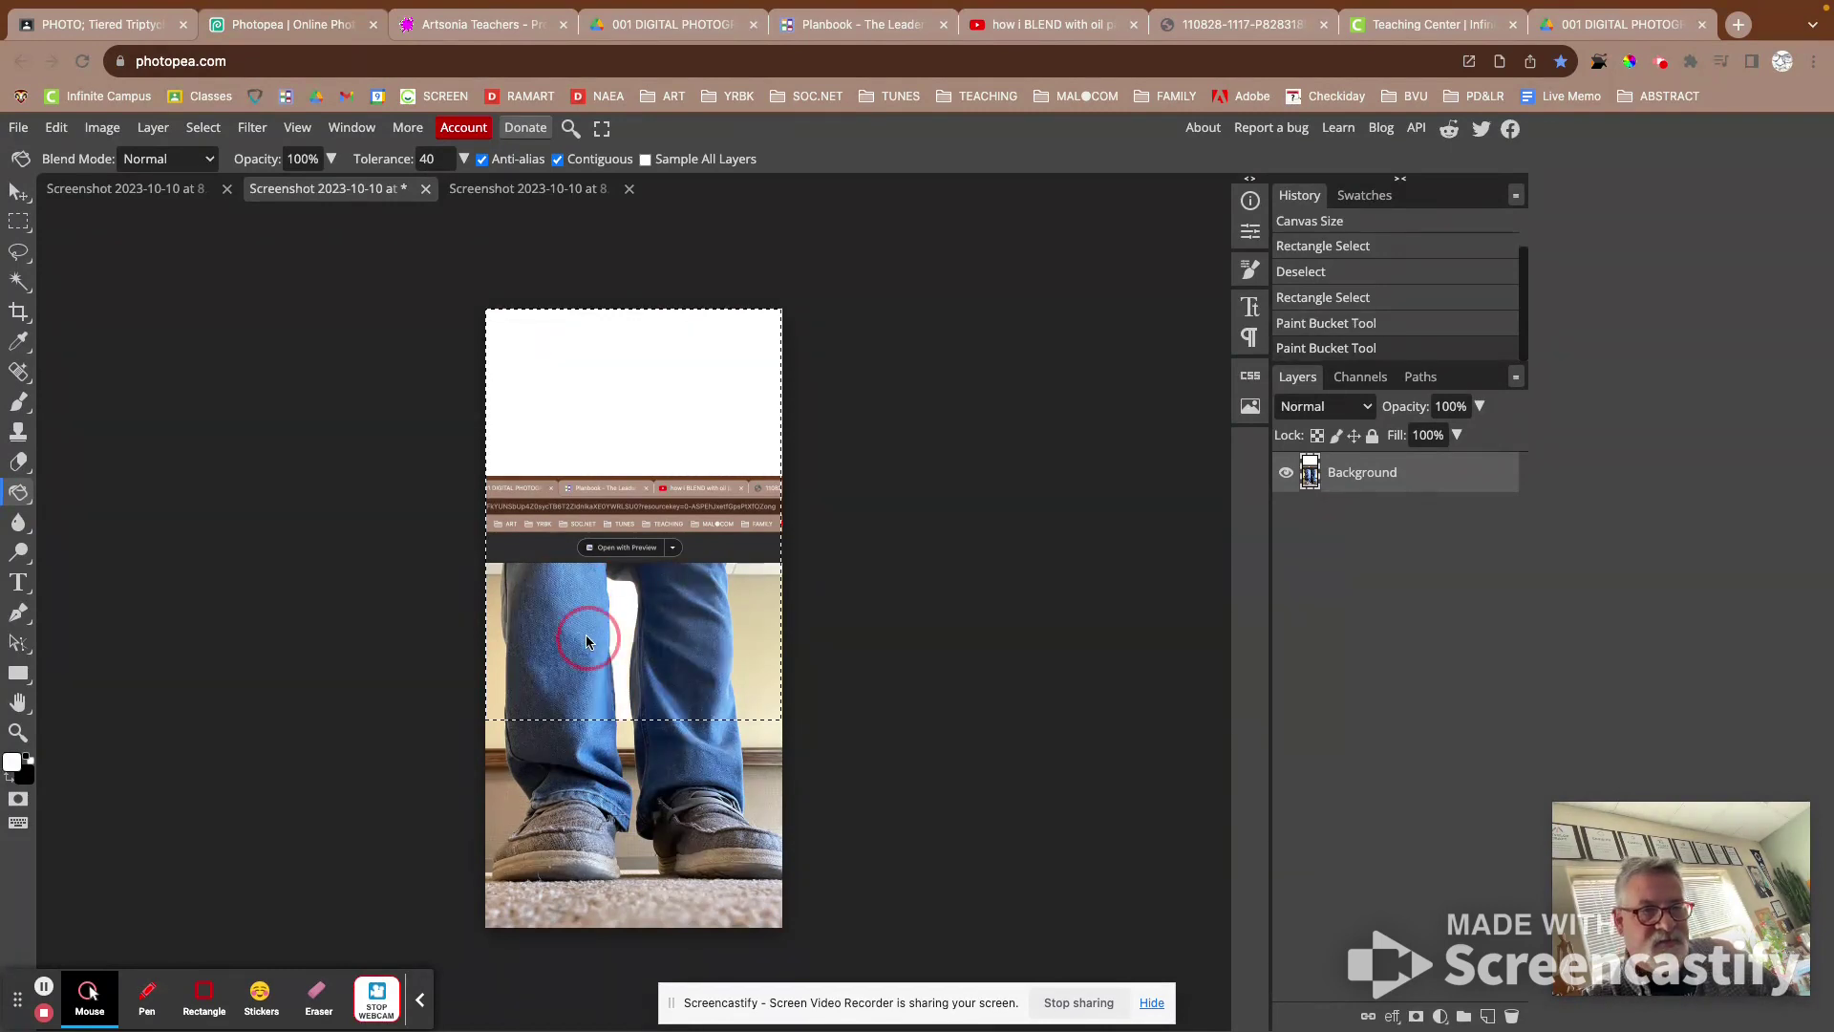
pyautogui.rightClick(19, 494)
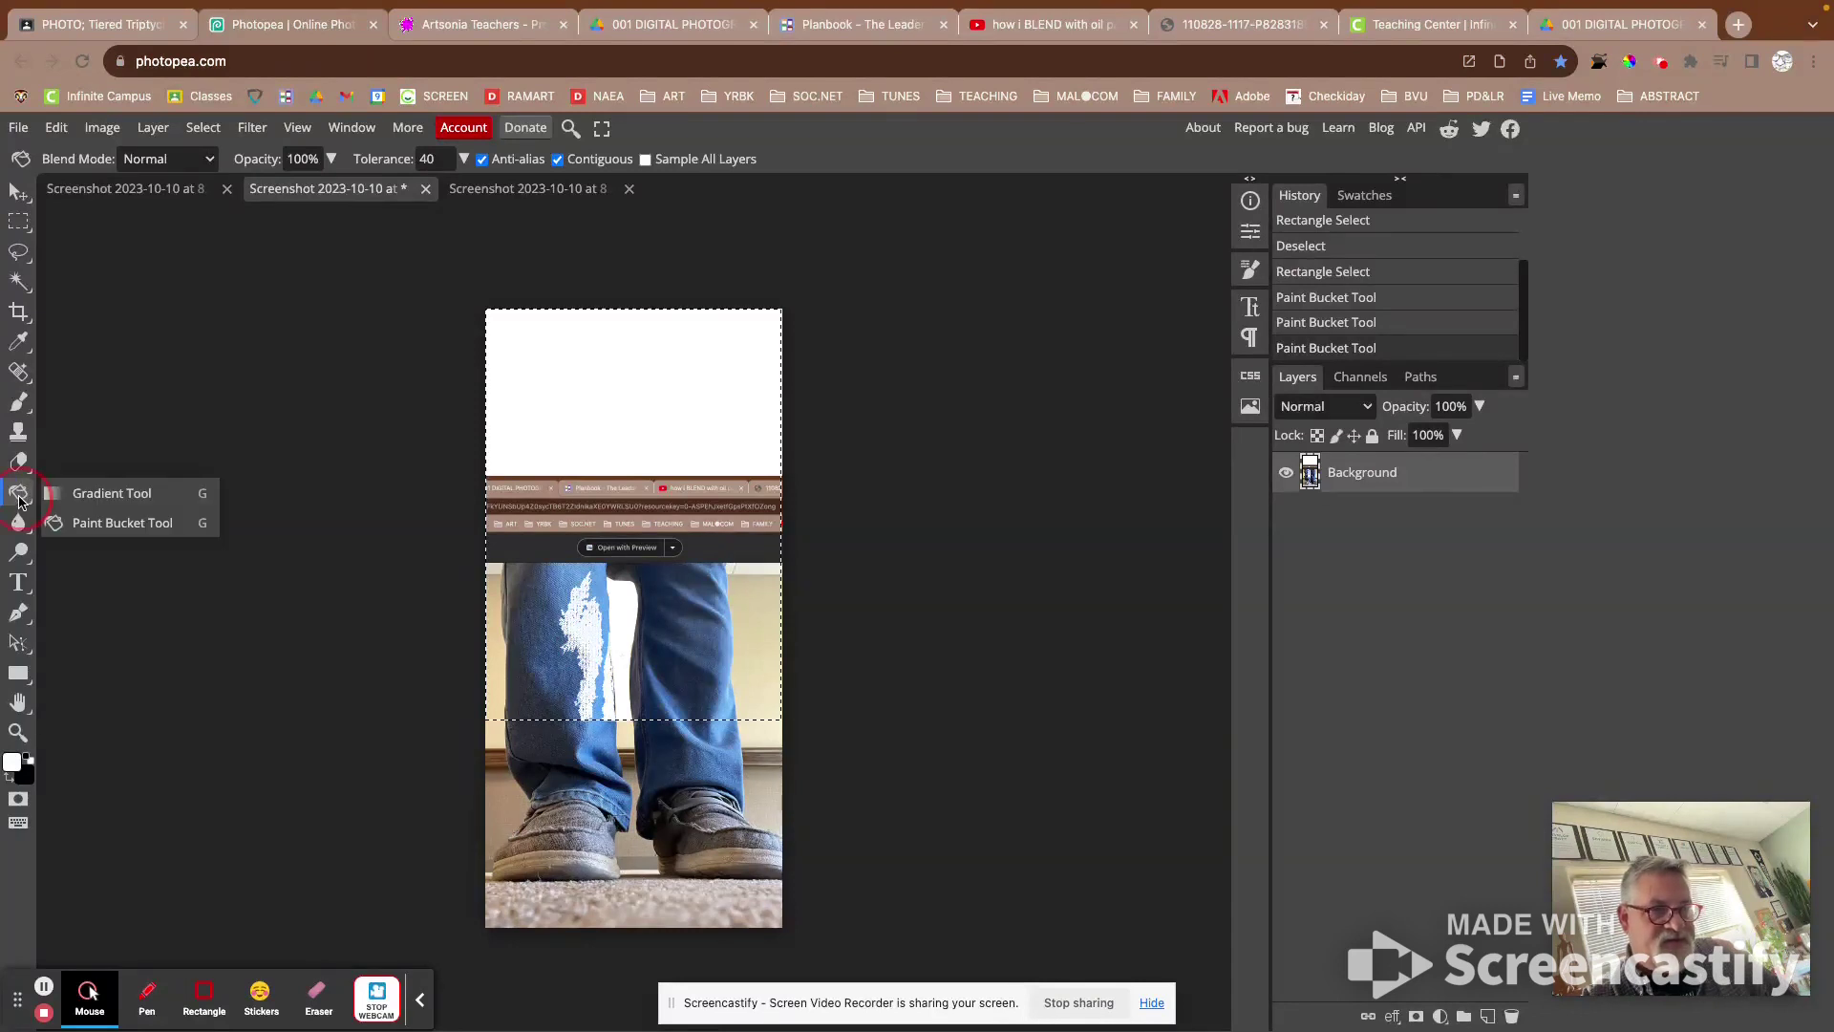
# Step: Paint the whole selected area above the shoes white using the Brush at 530 px
pyautogui.rightClick(19, 403)
pyautogui.click(100, 403)
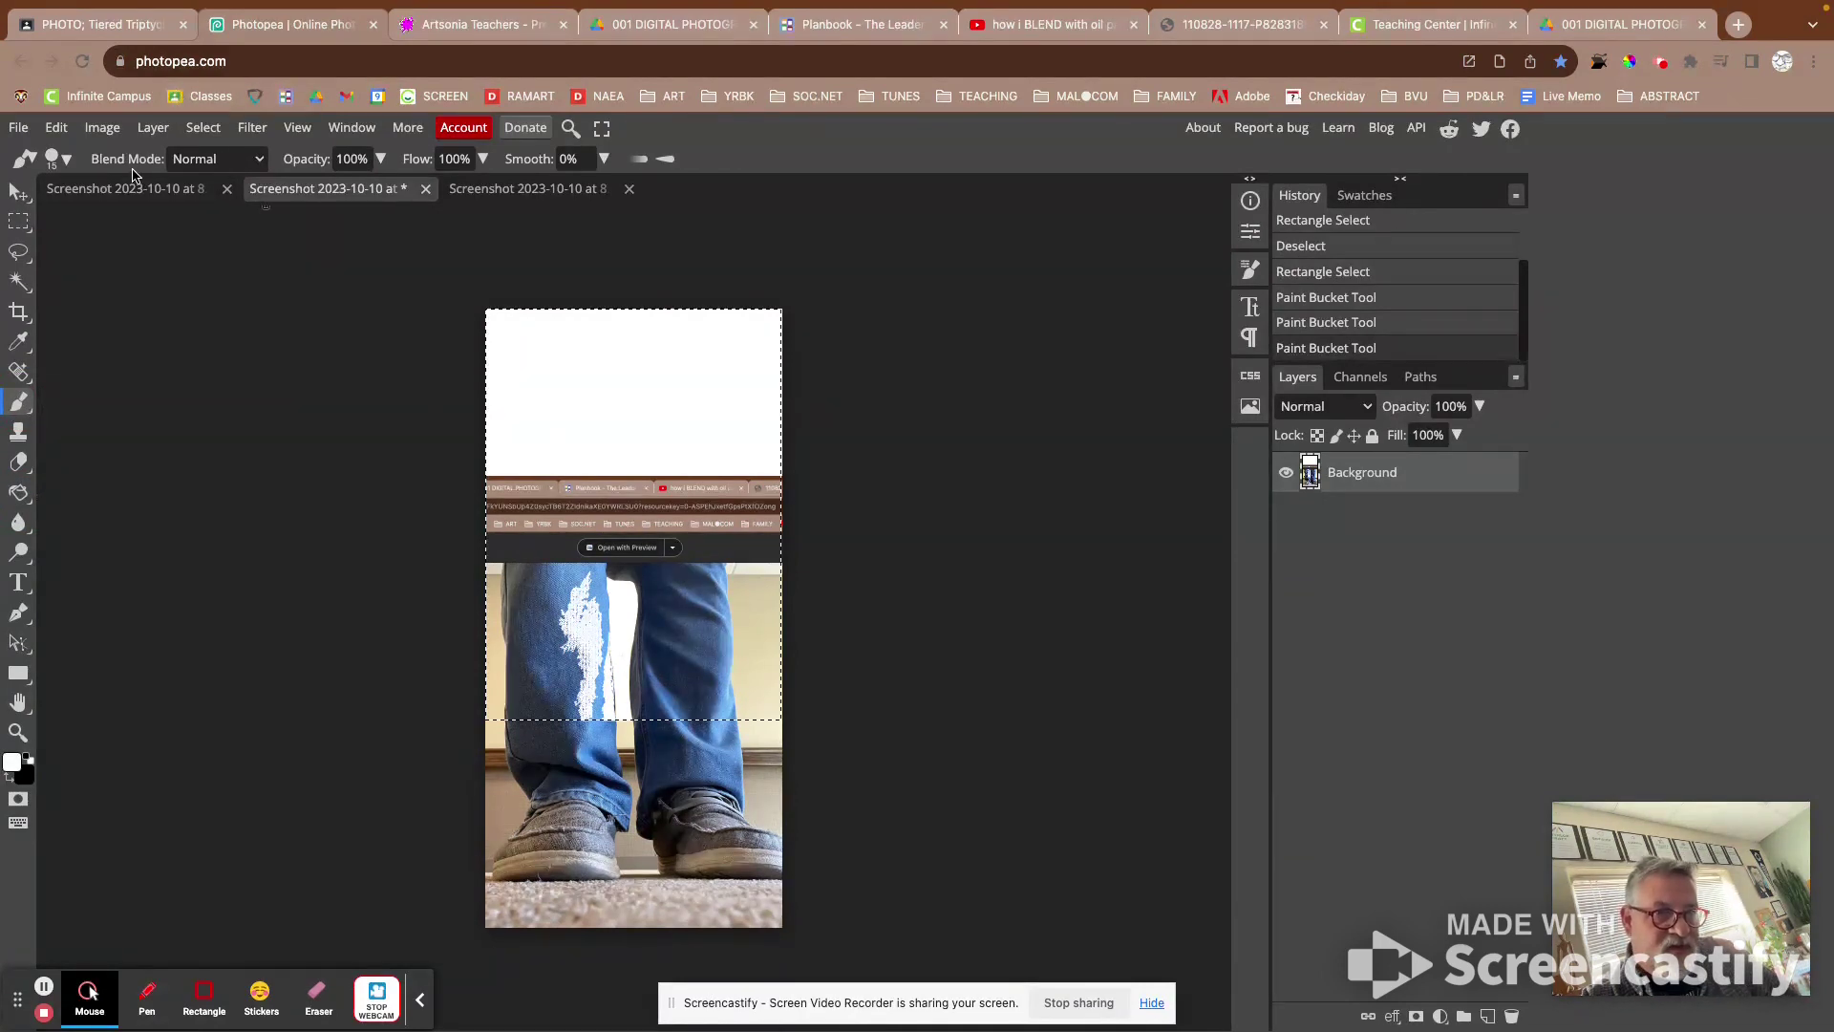
pyautogui.click(69, 160)
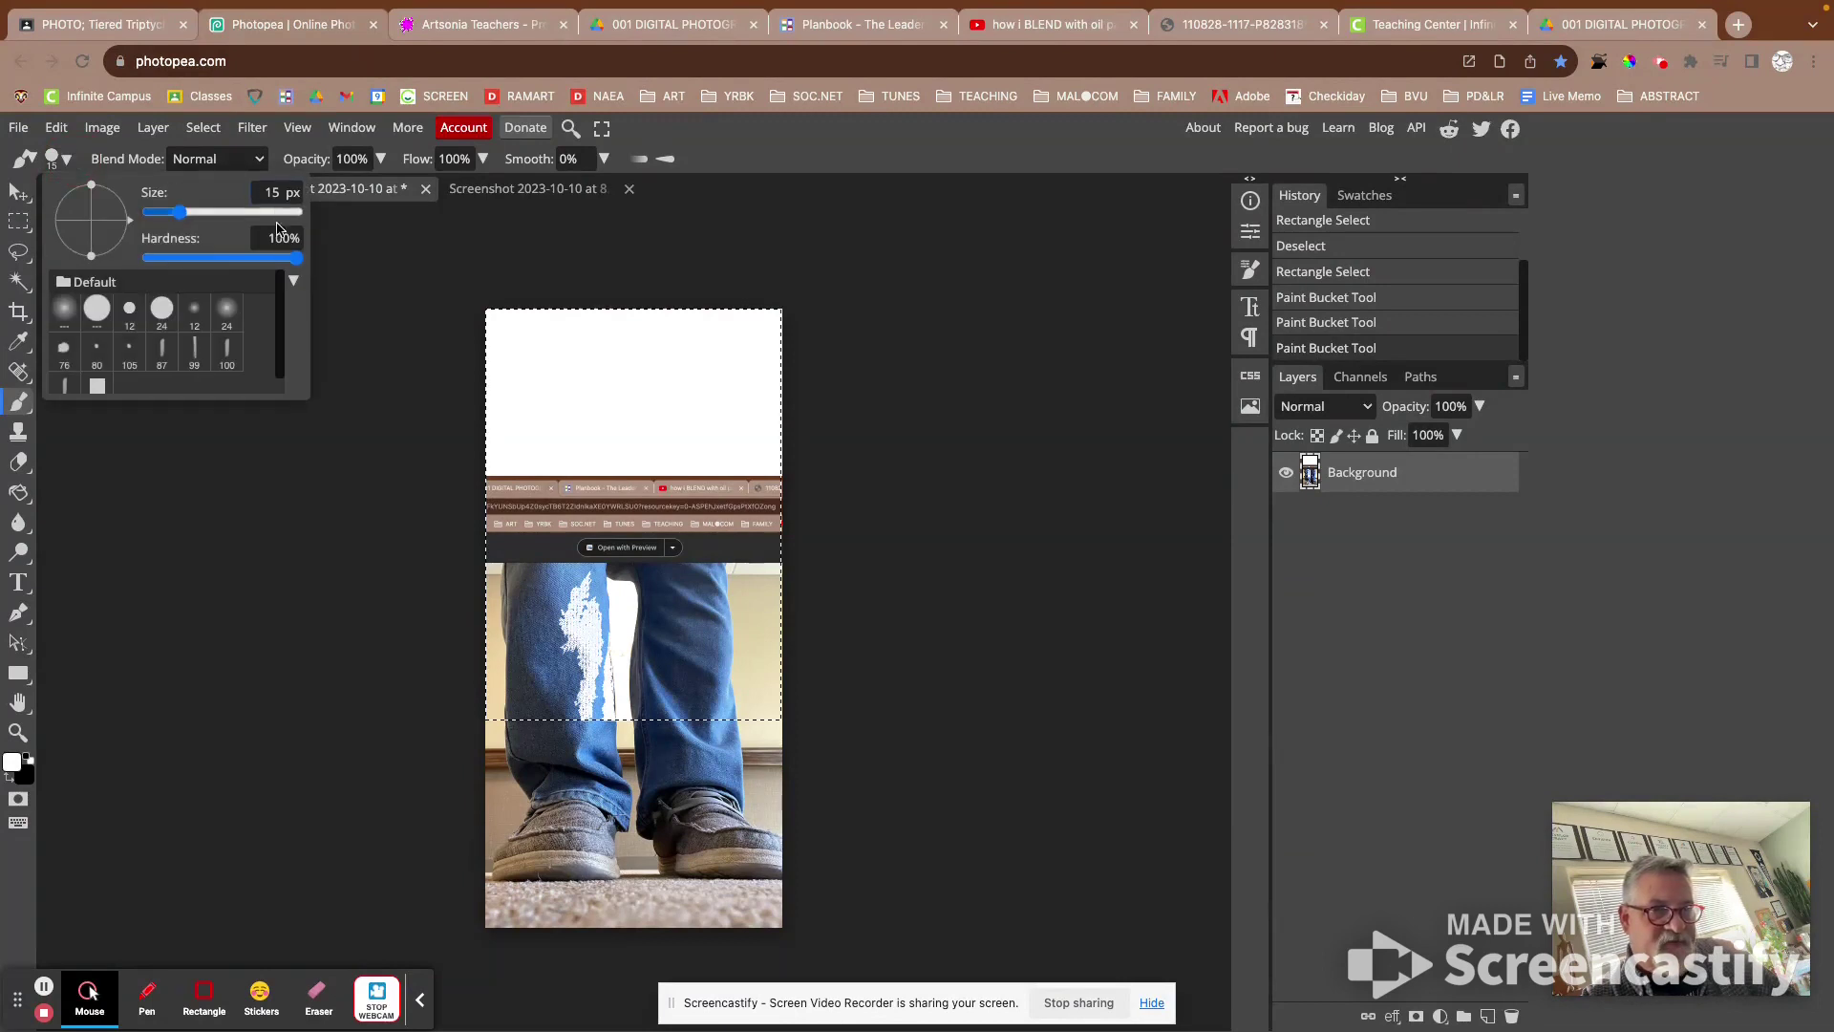
pyautogui.click(267, 212)
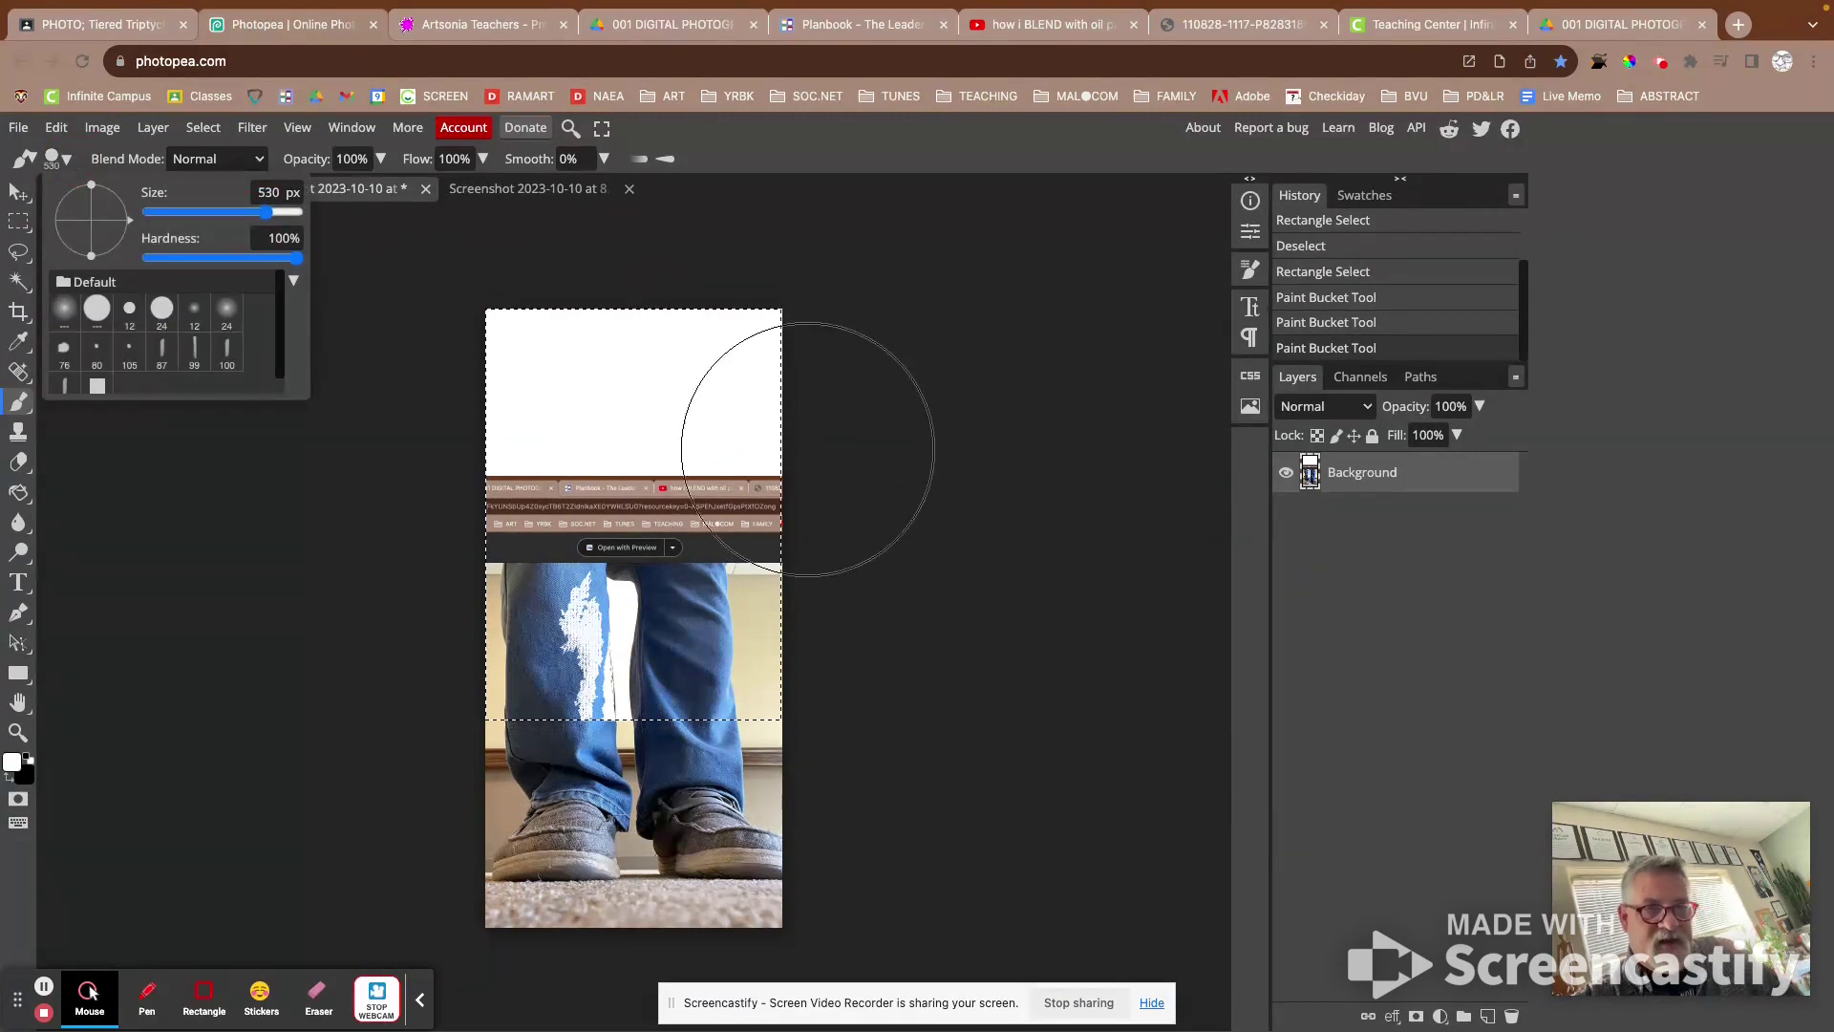
pyautogui.moveTo(775, 435)
pyautogui.mouseDown()
pyautogui.moveTo(481, 488)
pyautogui.moveTo(620, 486)
pyautogui.moveTo(866, 539)
pyautogui.moveTo(470, 613)
pyautogui.moveTo(965, 620)
pyautogui.moveTo(726, 625)
pyautogui.mouseUp()
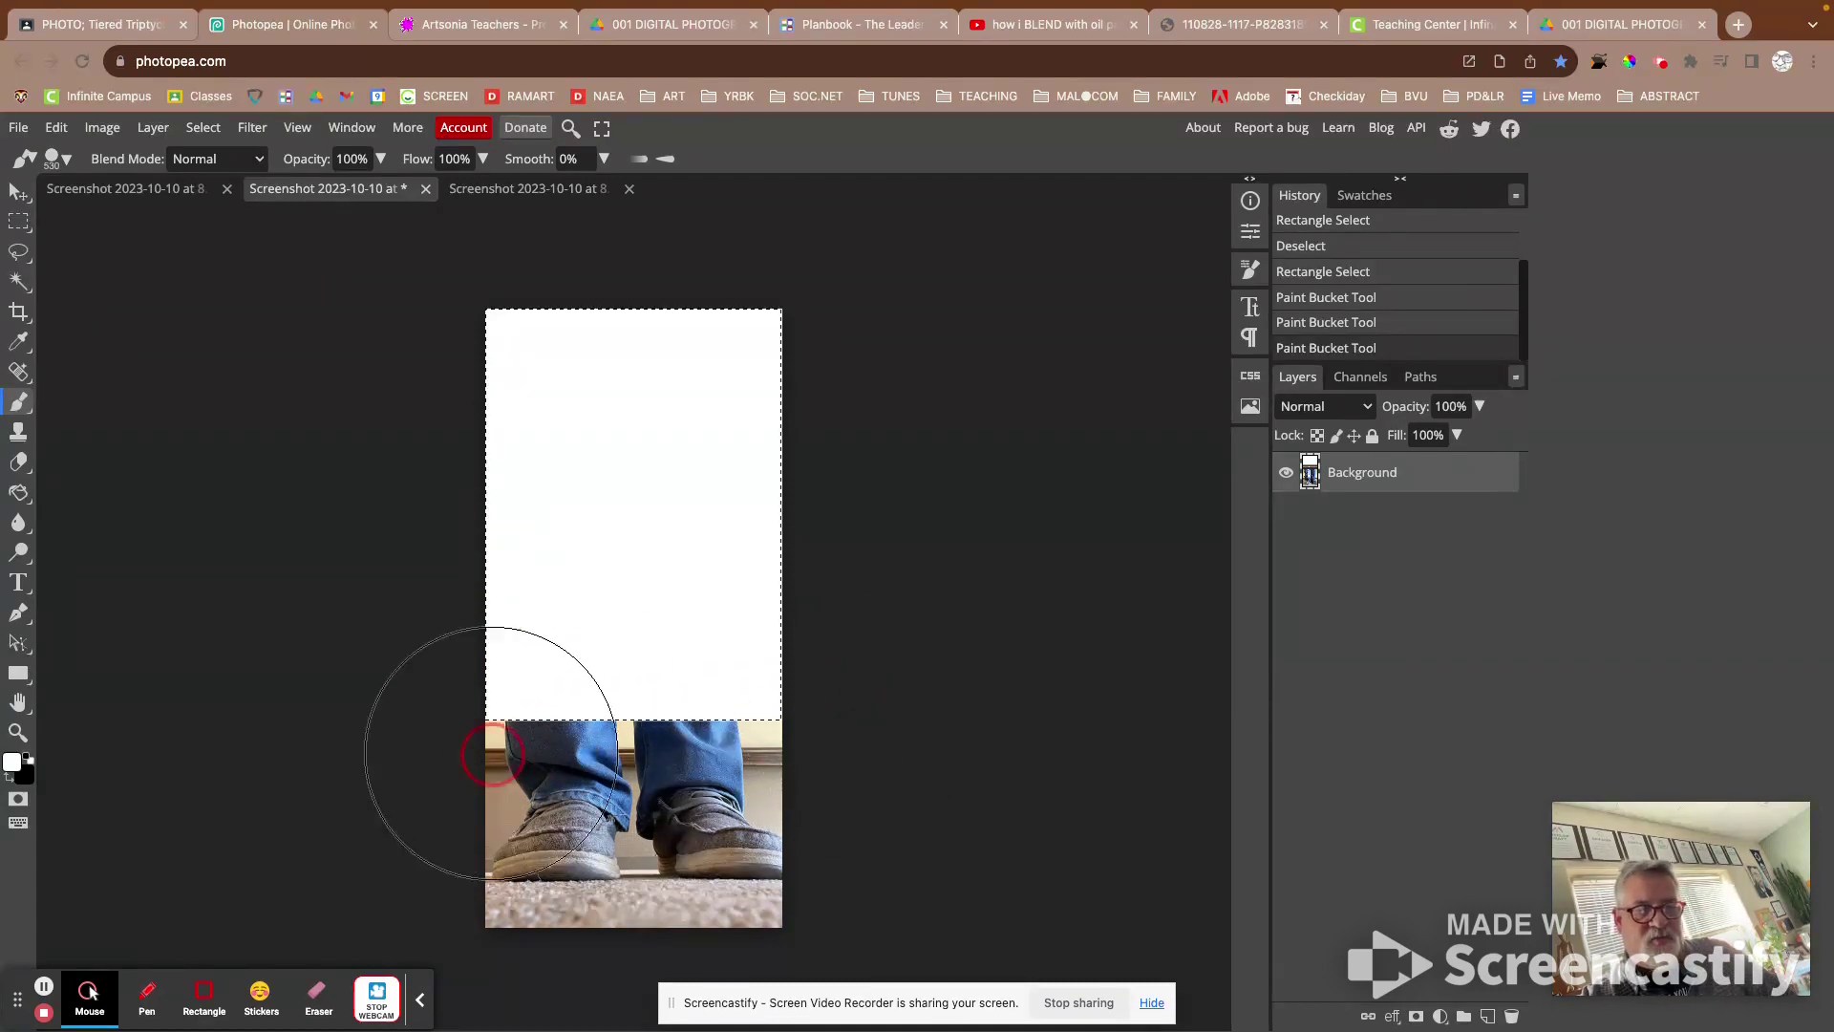
# Step: Finish covering the selected area with white brush strokes and clear the selection
pyautogui.moveTo(516, 678)
pyautogui.mouseDown()
pyautogui.moveTo(645, 685)
pyautogui.moveTo(609, 550)
pyautogui.moveTo(725, 442)
pyautogui.mouseUp()
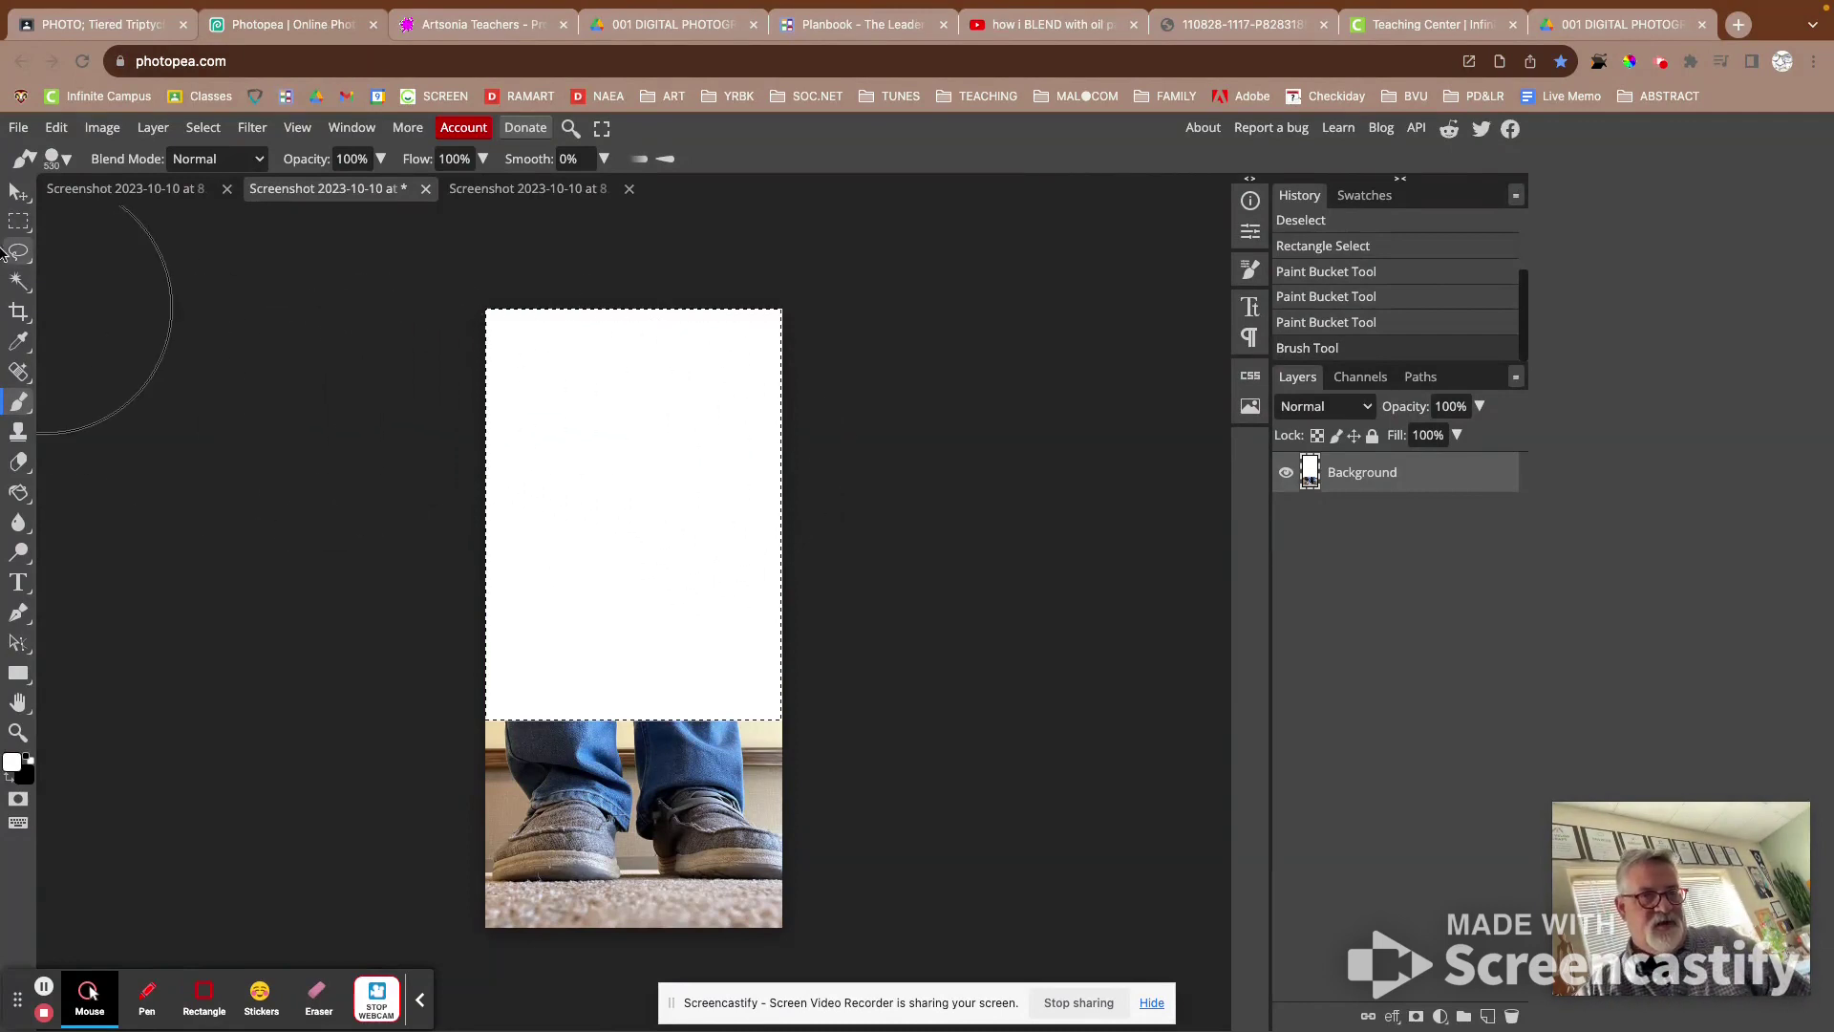
pyautogui.click(19, 195)
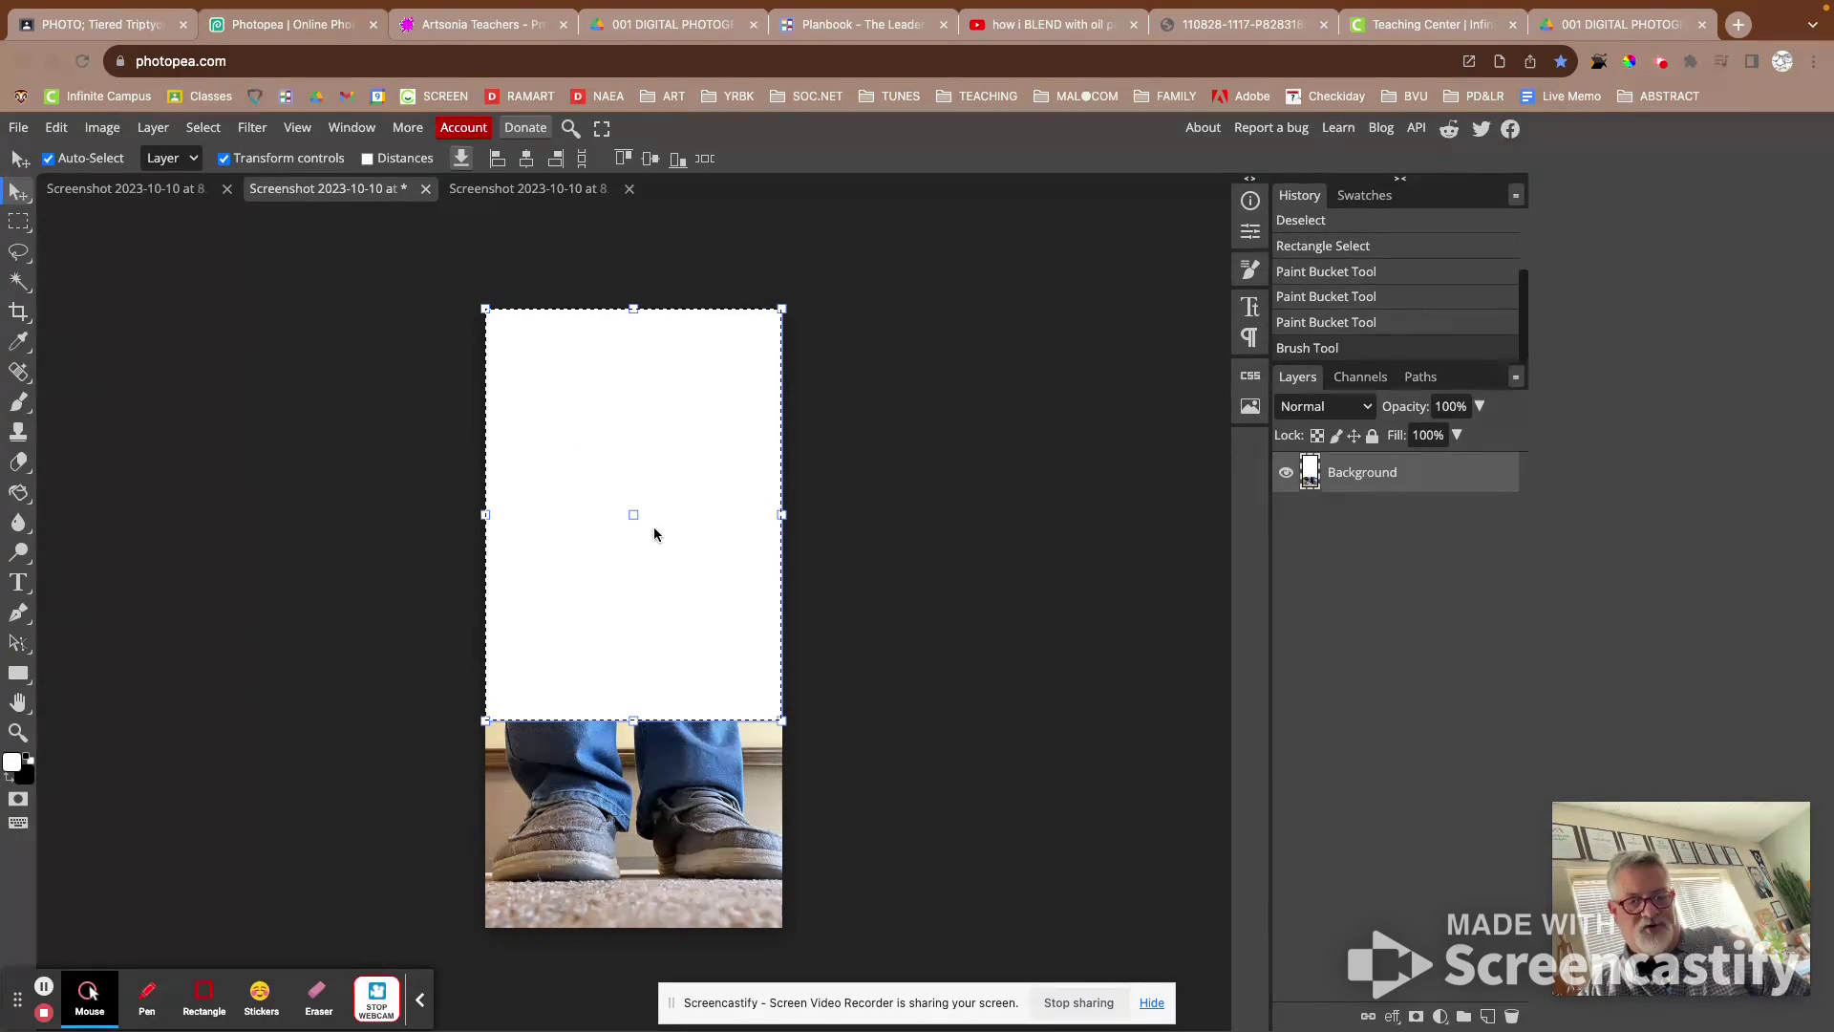
pyautogui.hotkey('ctrl', 'd')
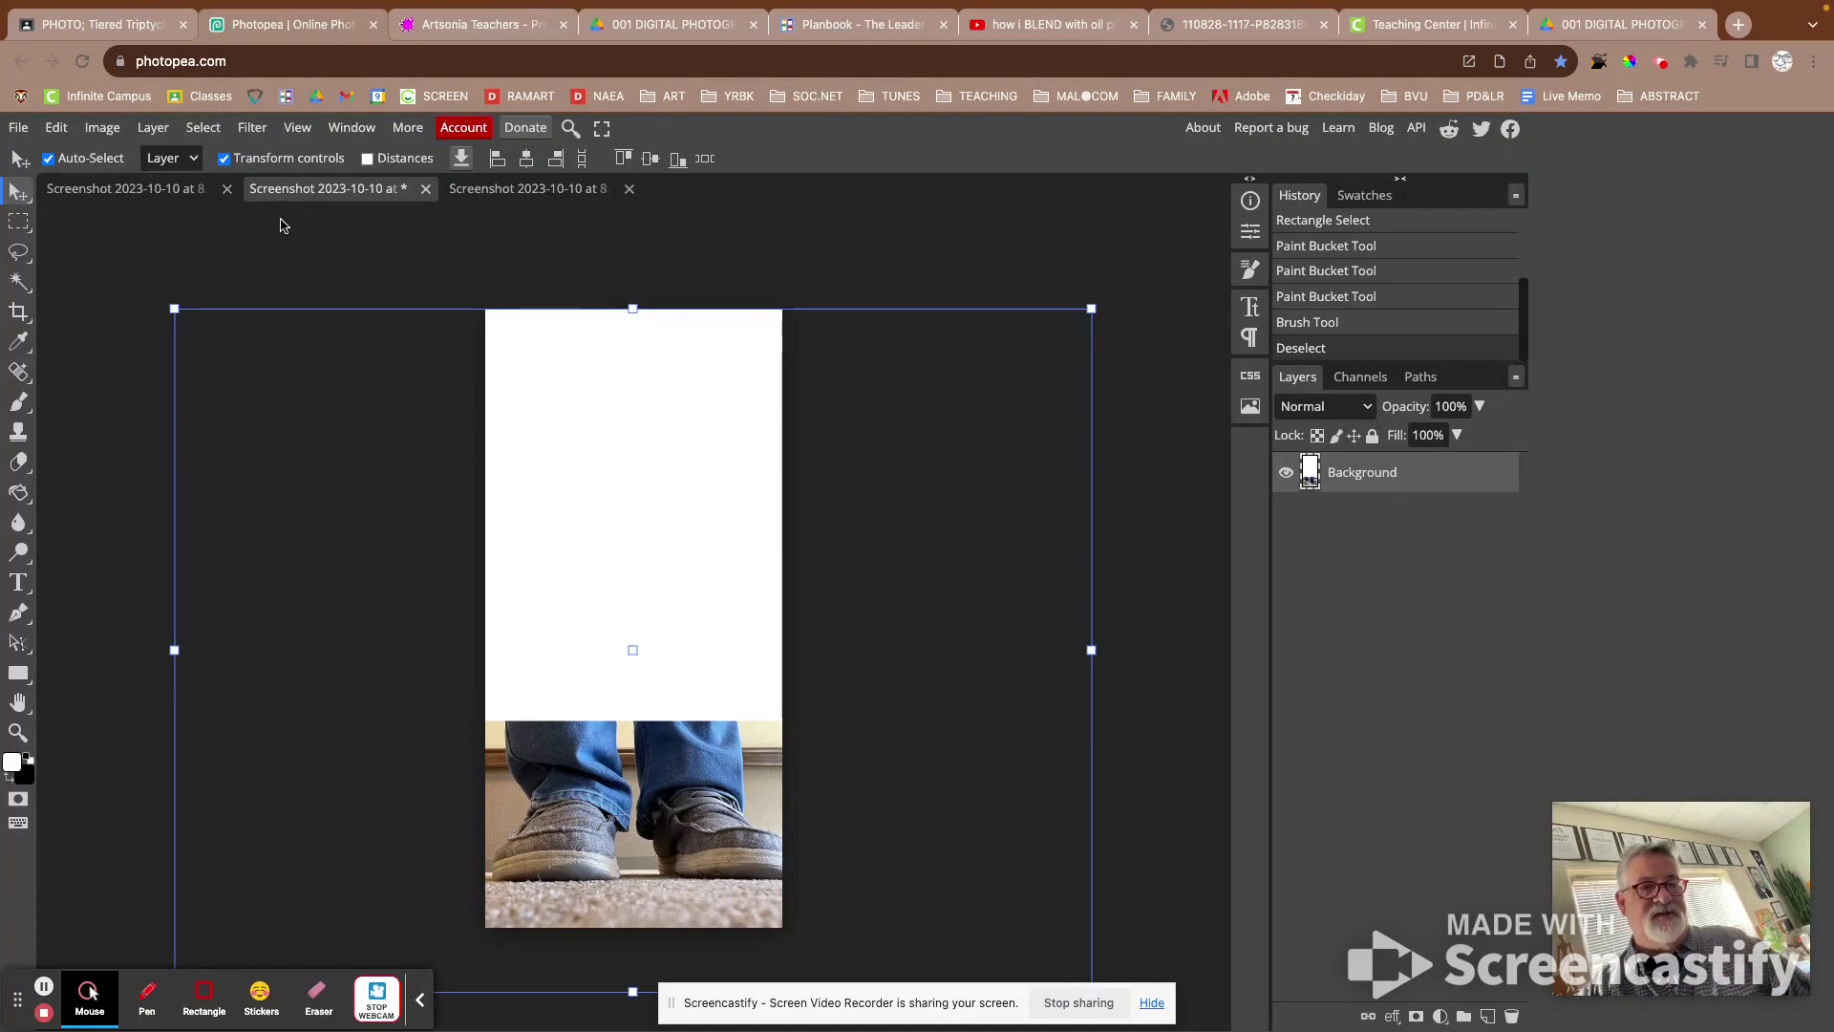
# Step: In the document with the coffee mug photo, make a rectangular selection around the whole photo and copy it
pyautogui.click(112, 194)
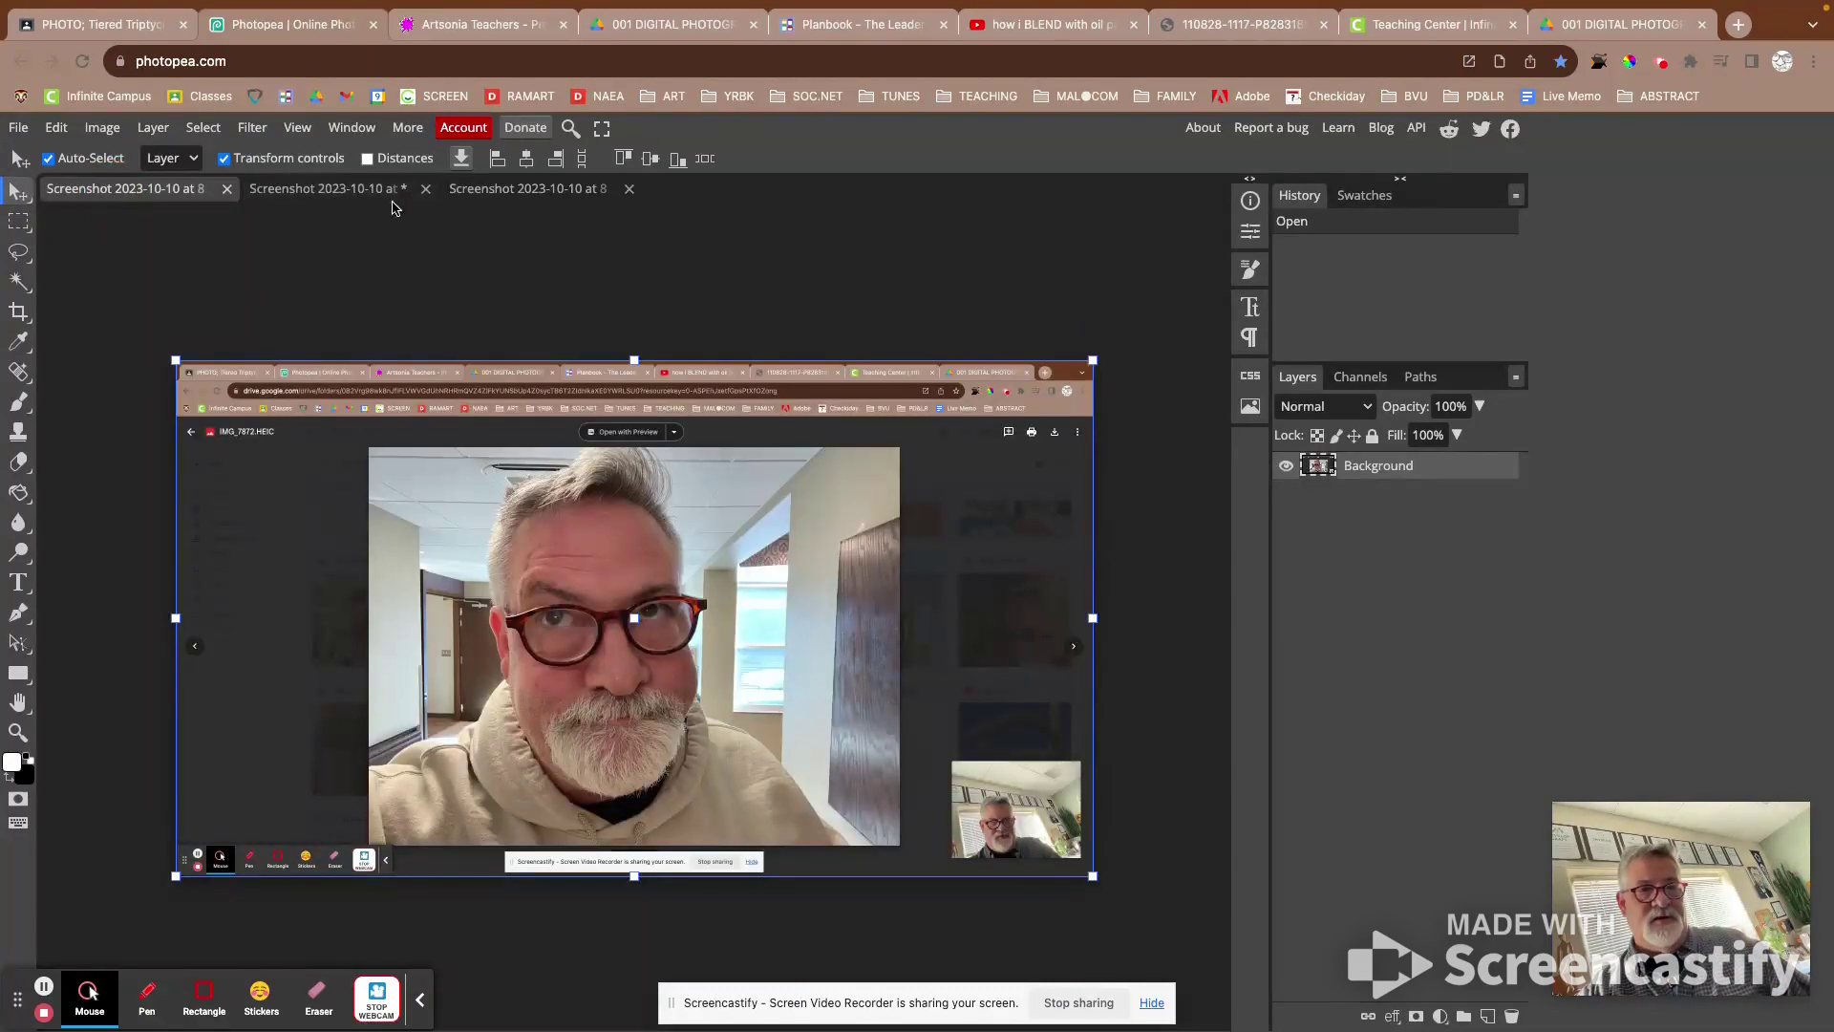
pyautogui.click(528, 194)
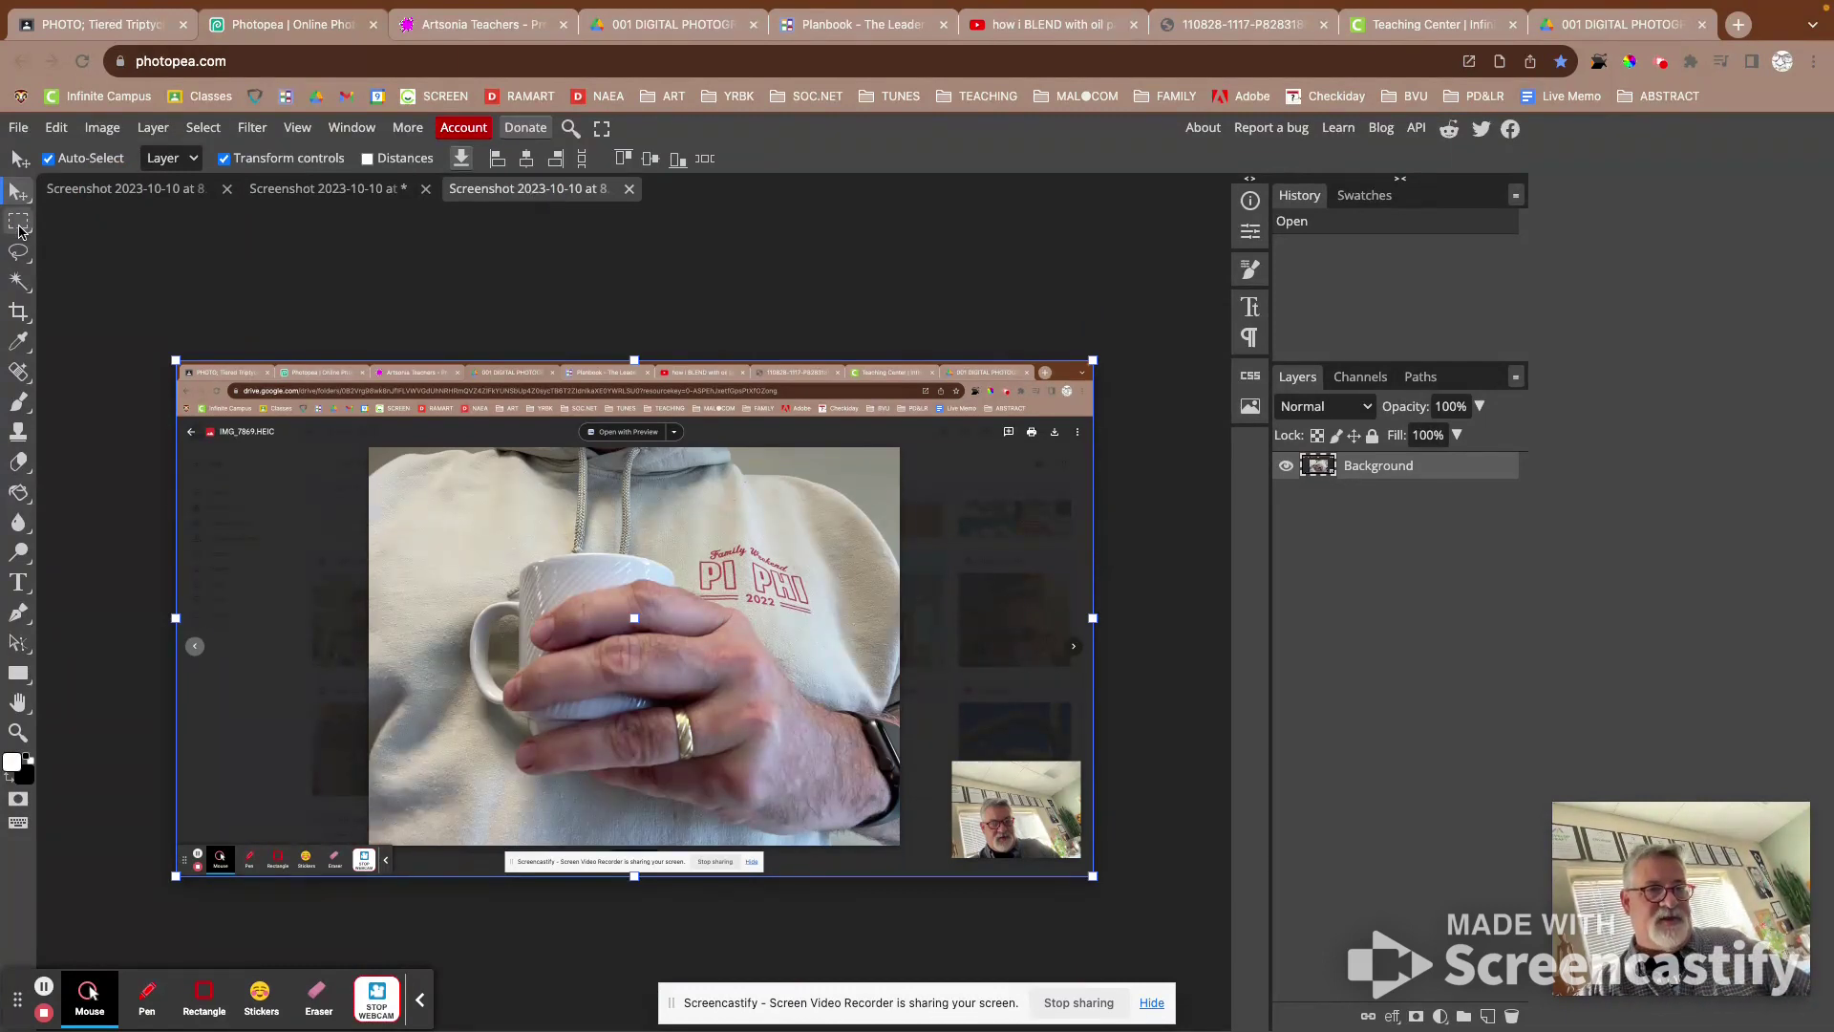
pyautogui.click(19, 225)
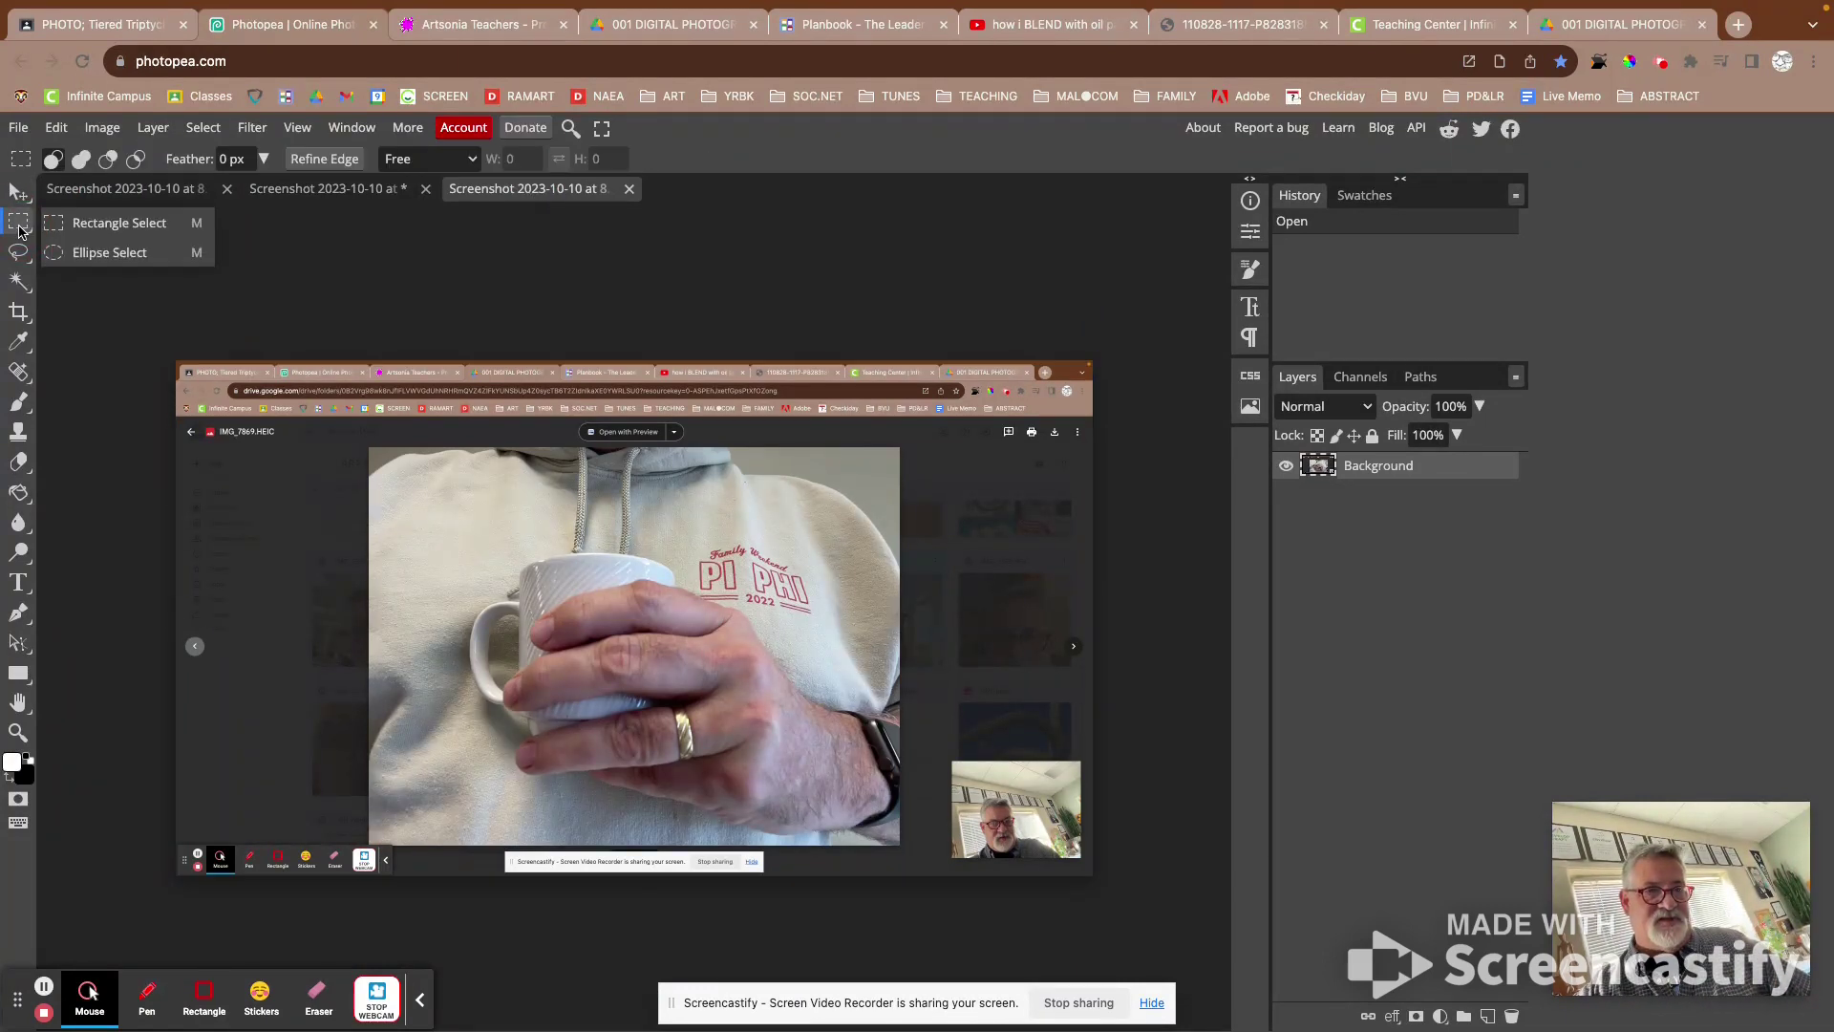
pyautogui.click(145, 230)
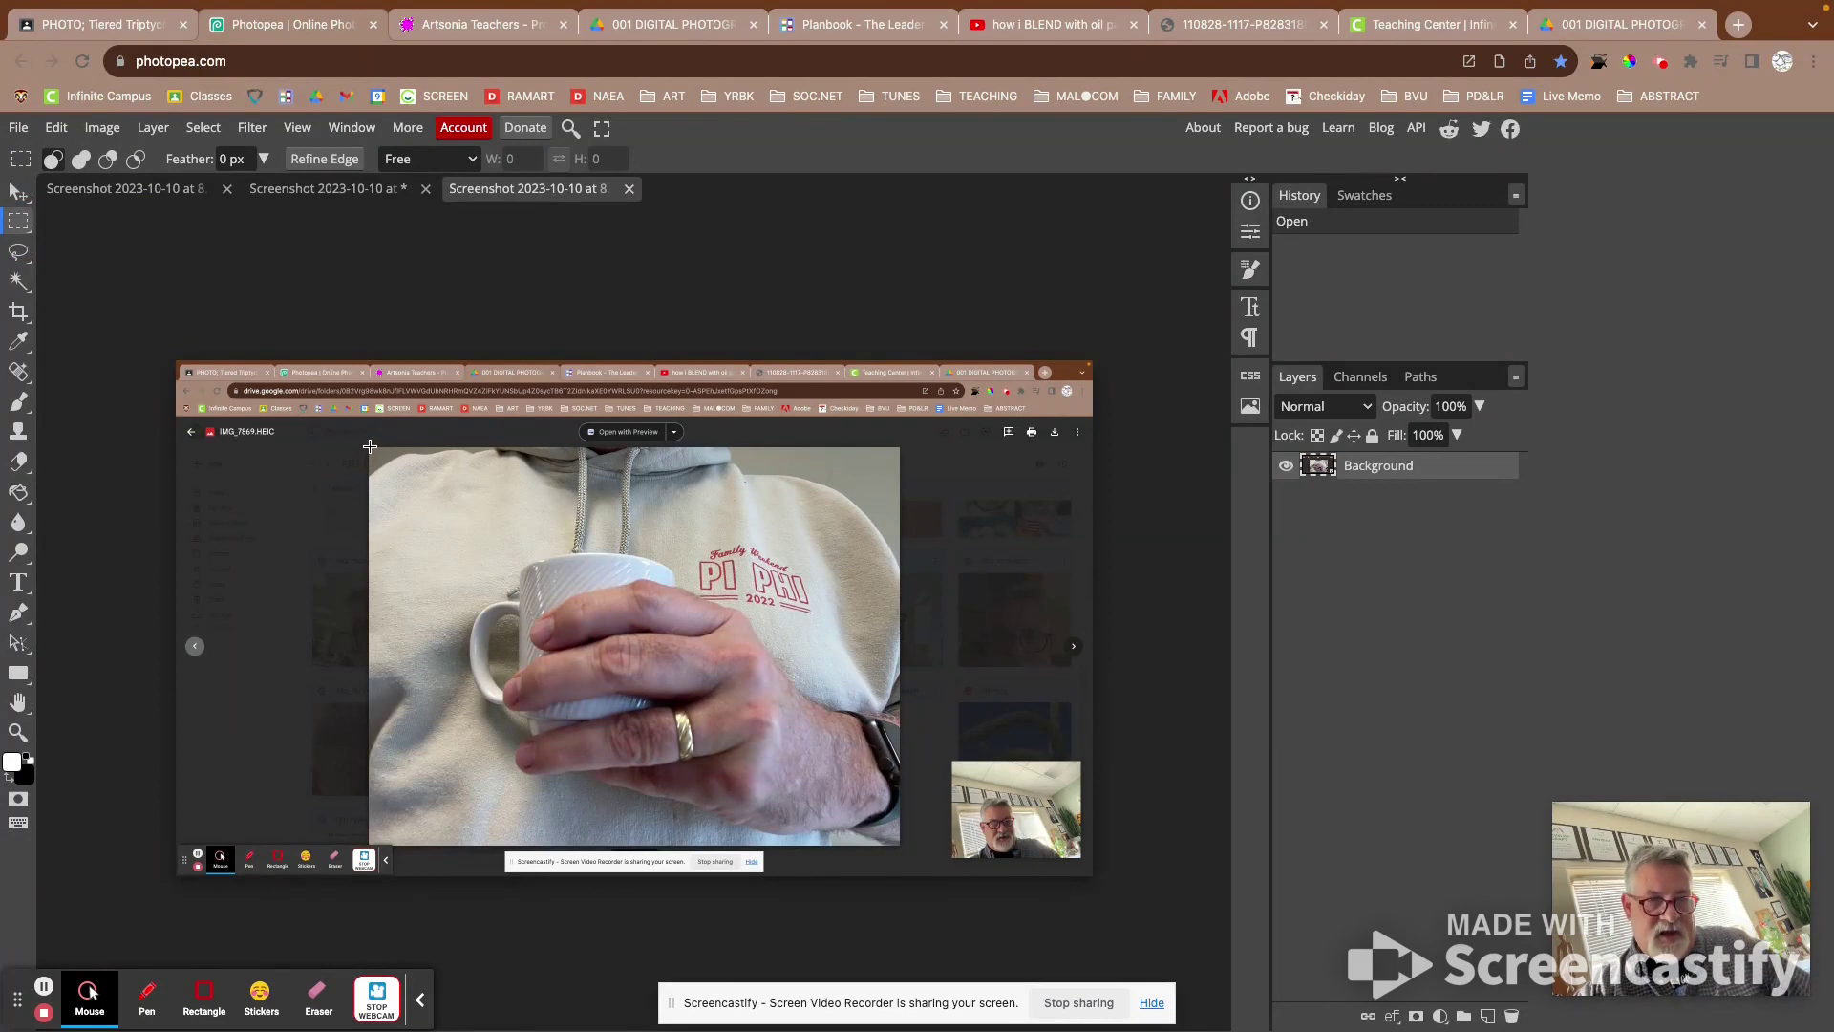
pyautogui.moveTo(365, 446); pyautogui.dragTo(894, 843)
pyautogui.click(489, 548)
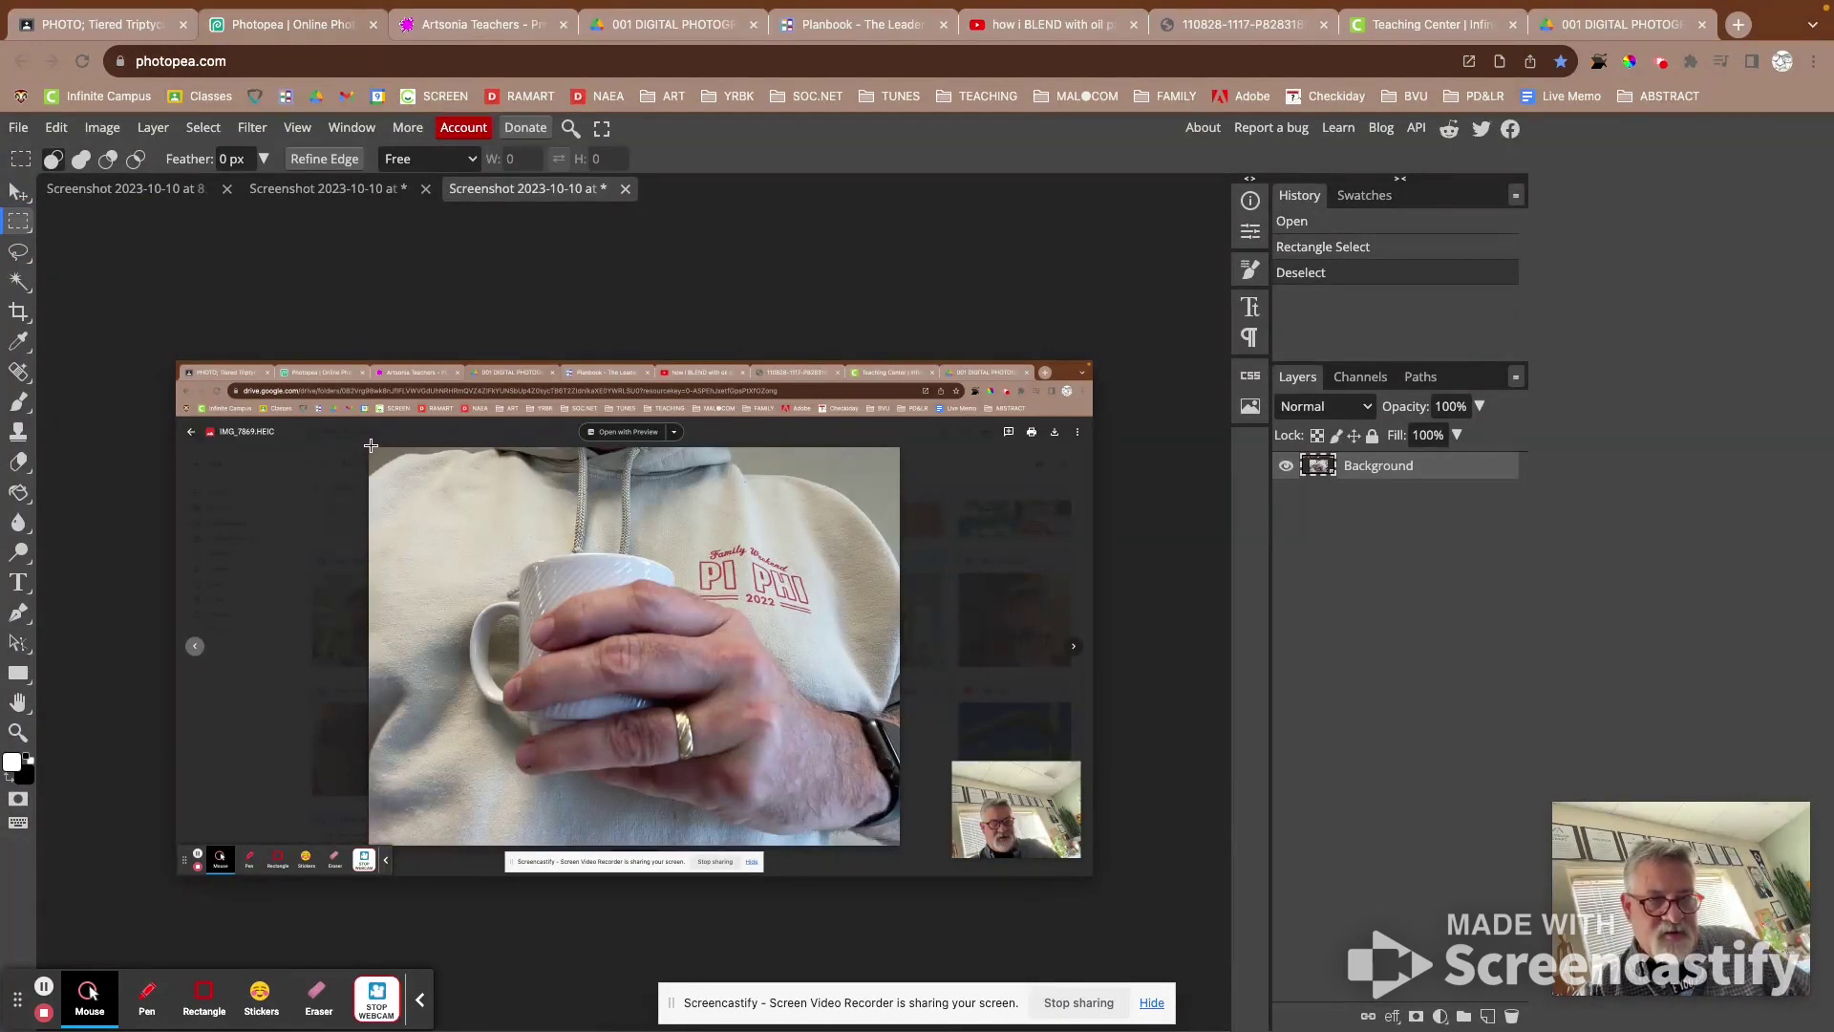
pyautogui.moveTo(367, 448); pyautogui.dragTo(899, 844)
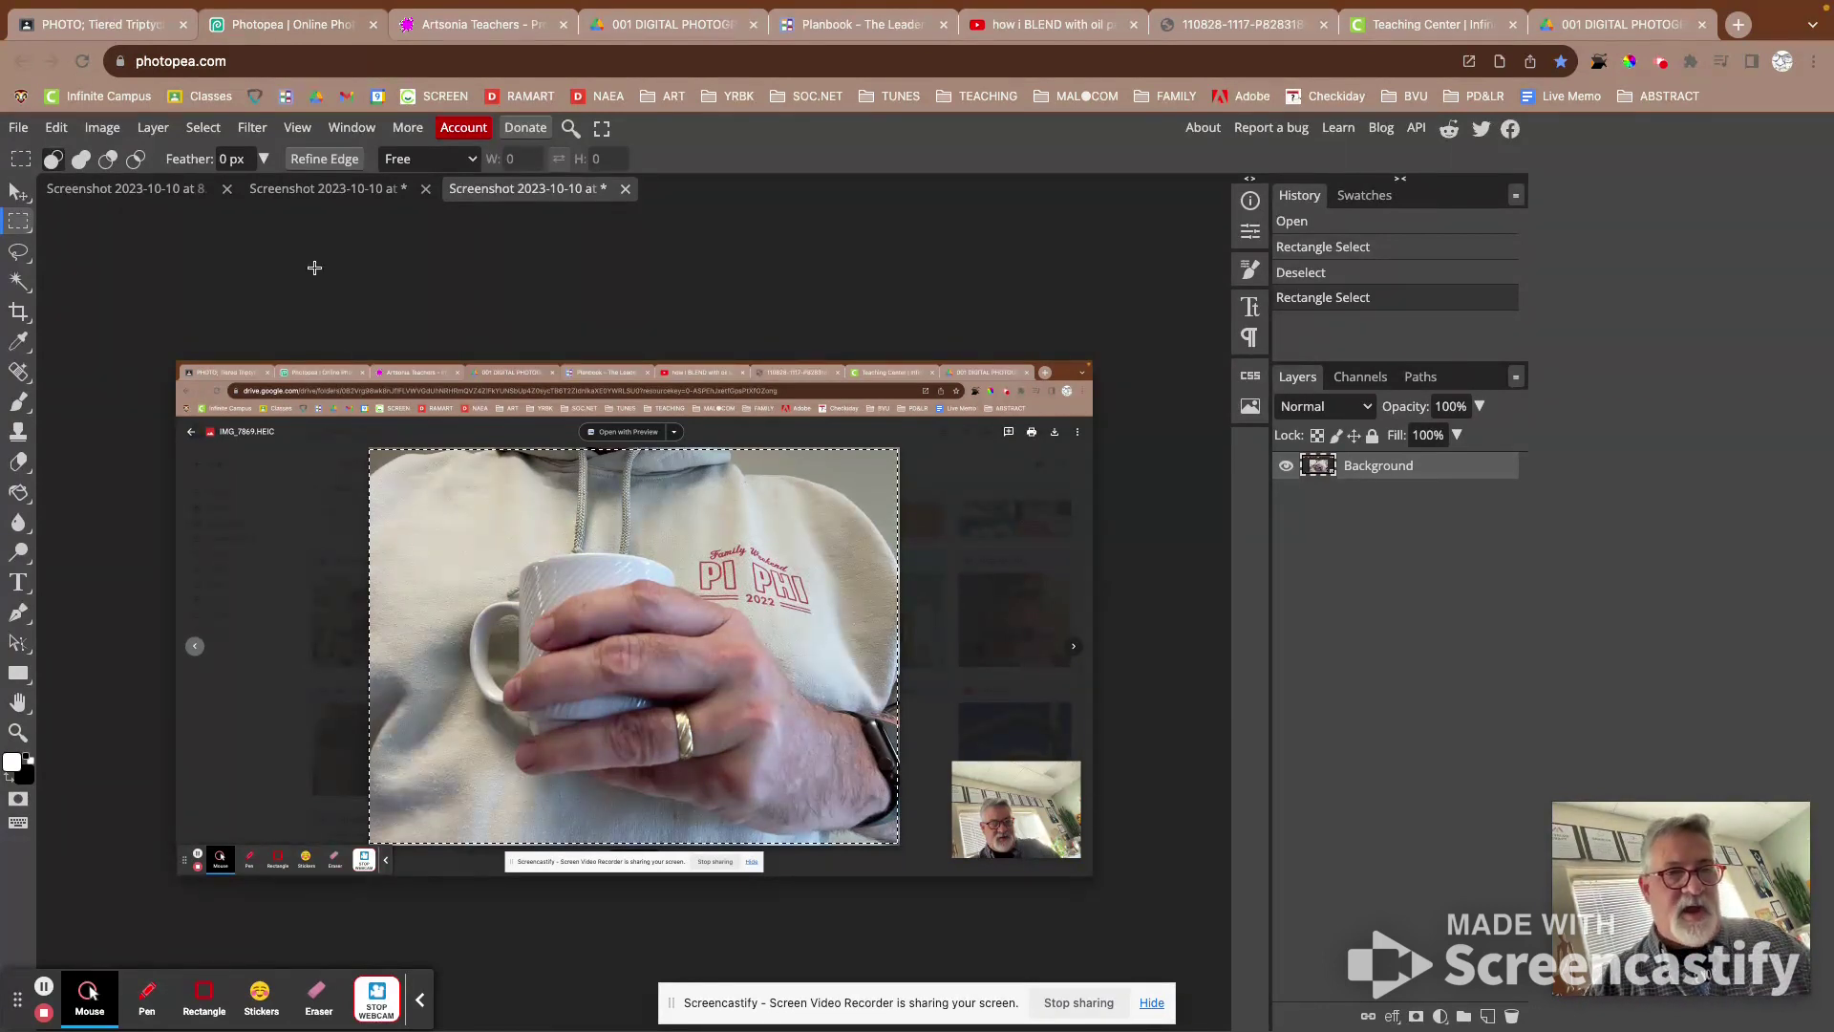
# Step: Paste the mug photo into the tall legs document, allowing clipboard access, and move it up so its lower edge meets the legs photo
pyautogui.click(325, 191)
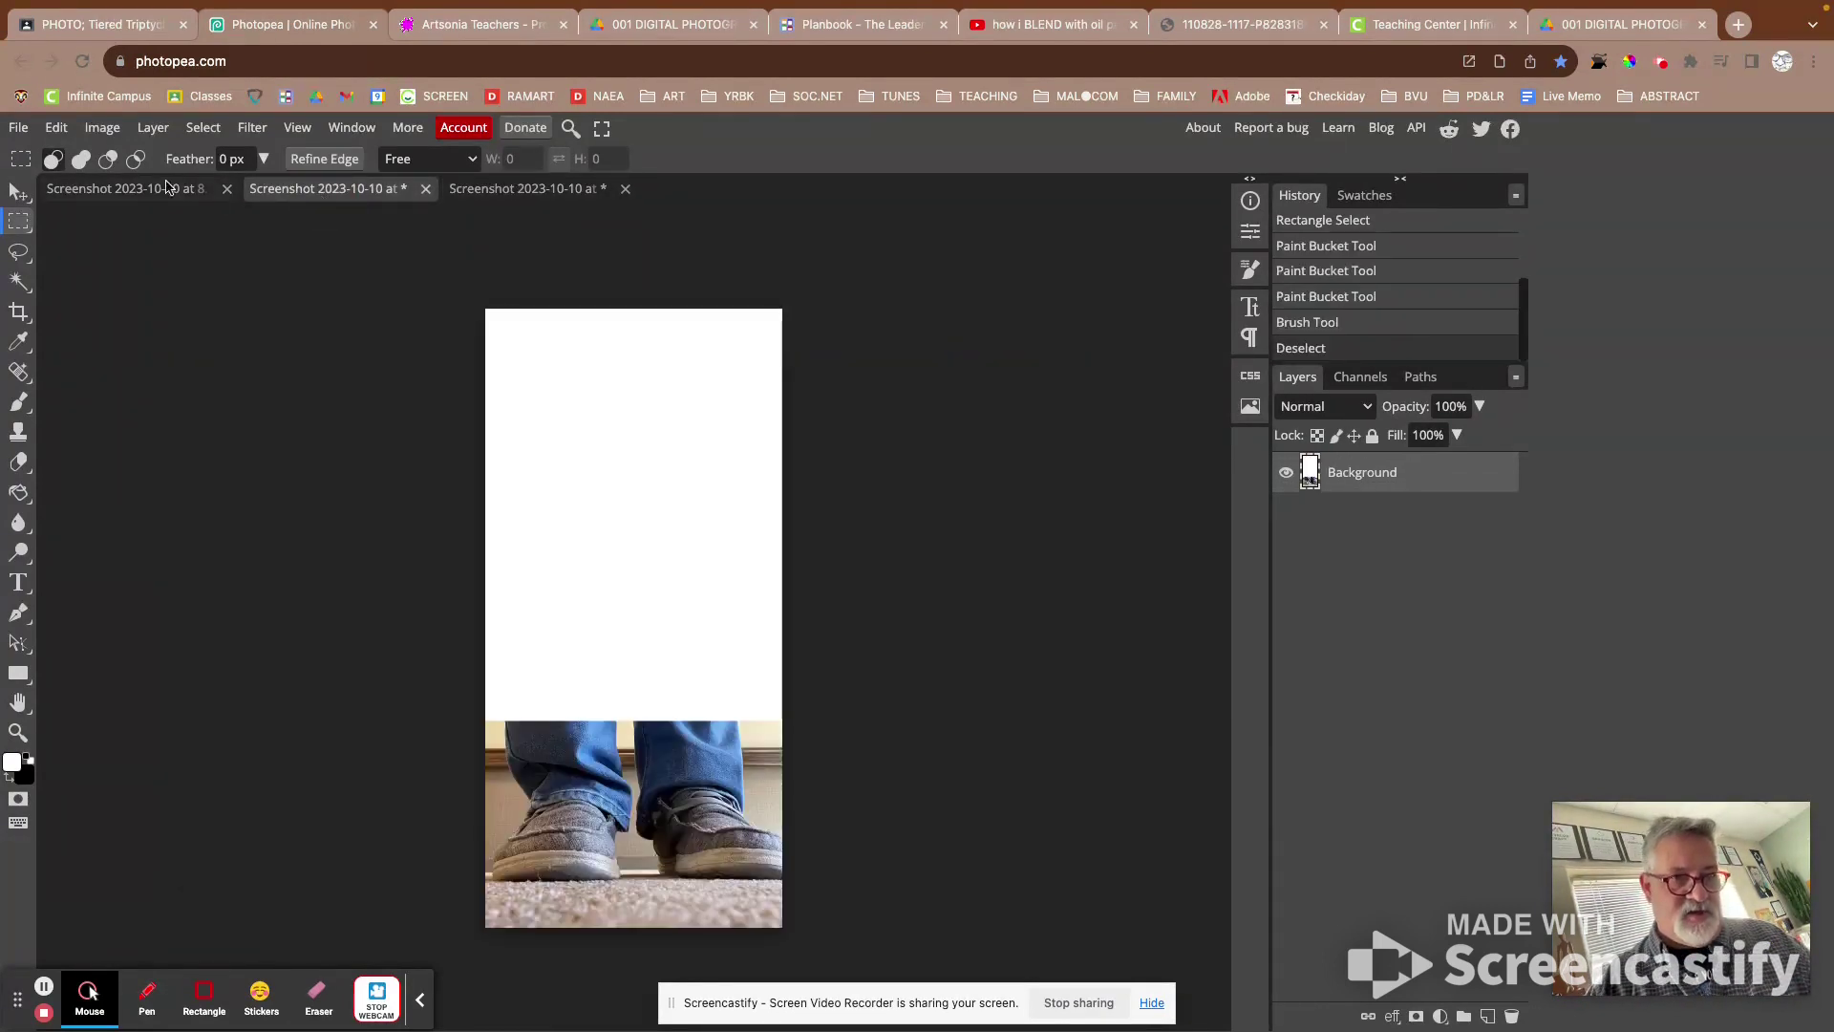
pyautogui.click(16, 194)
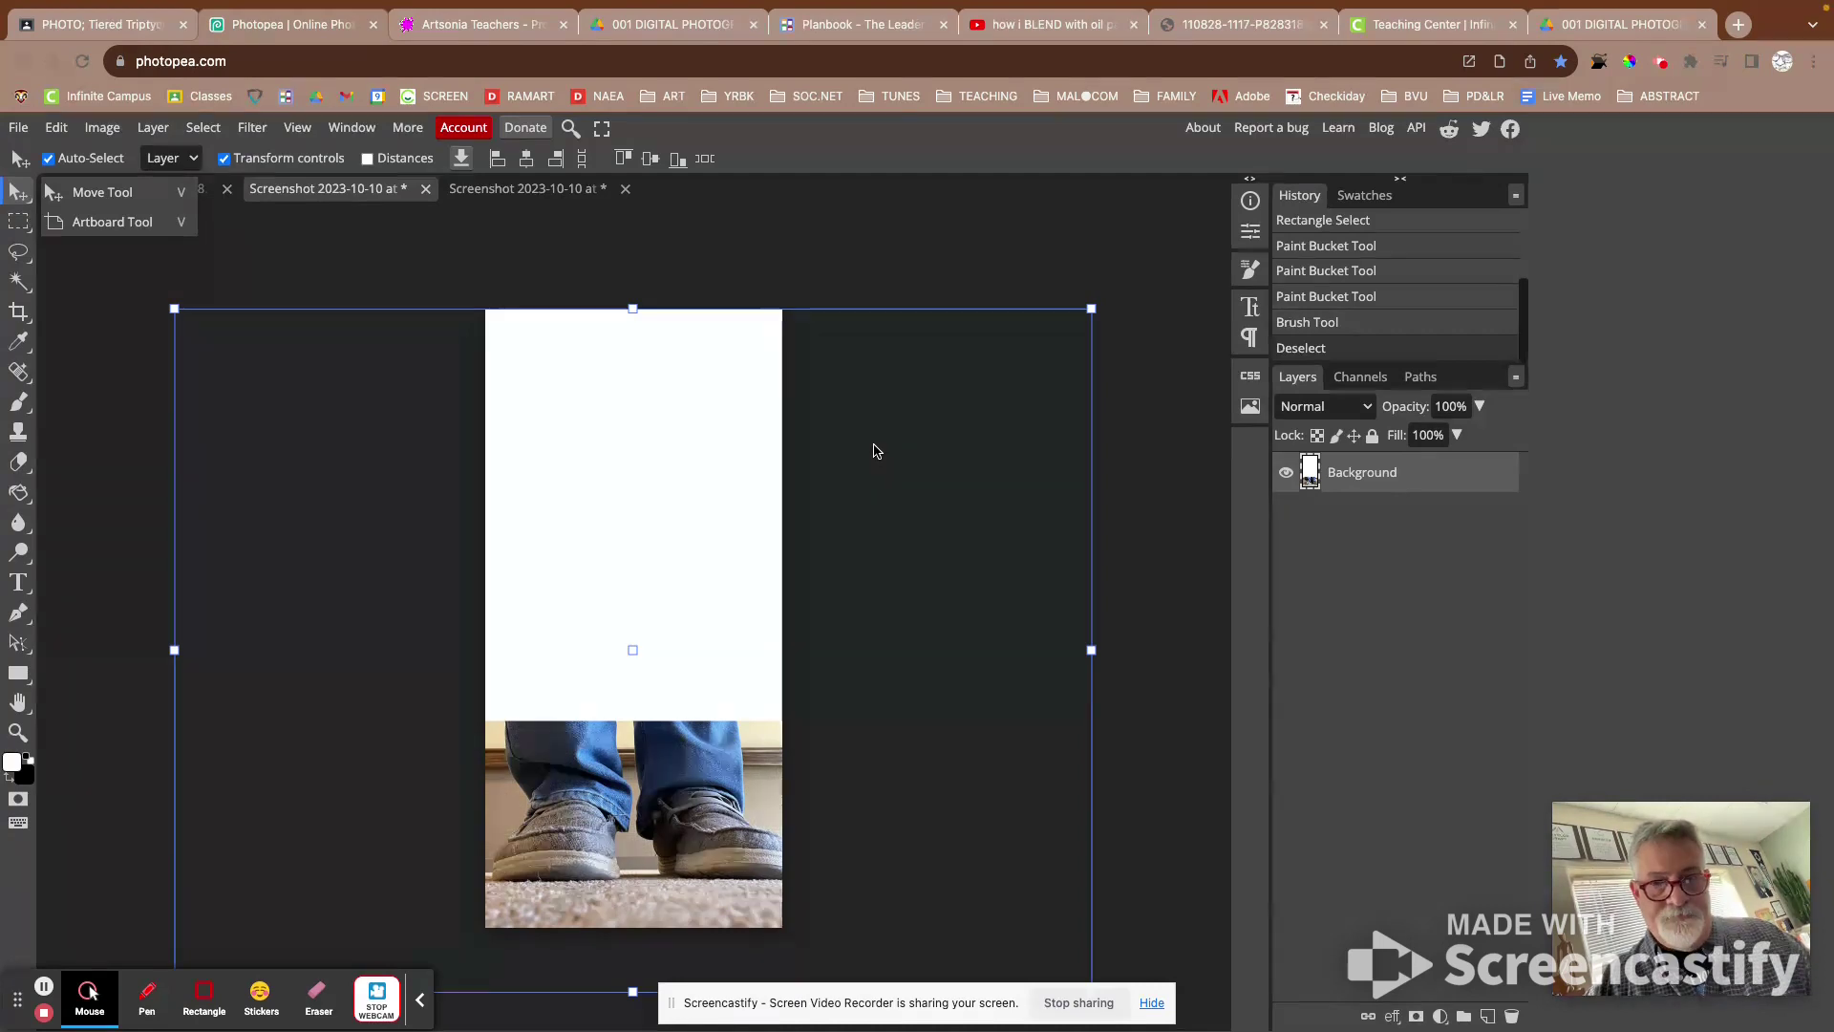
pyautogui.click(933, 237)
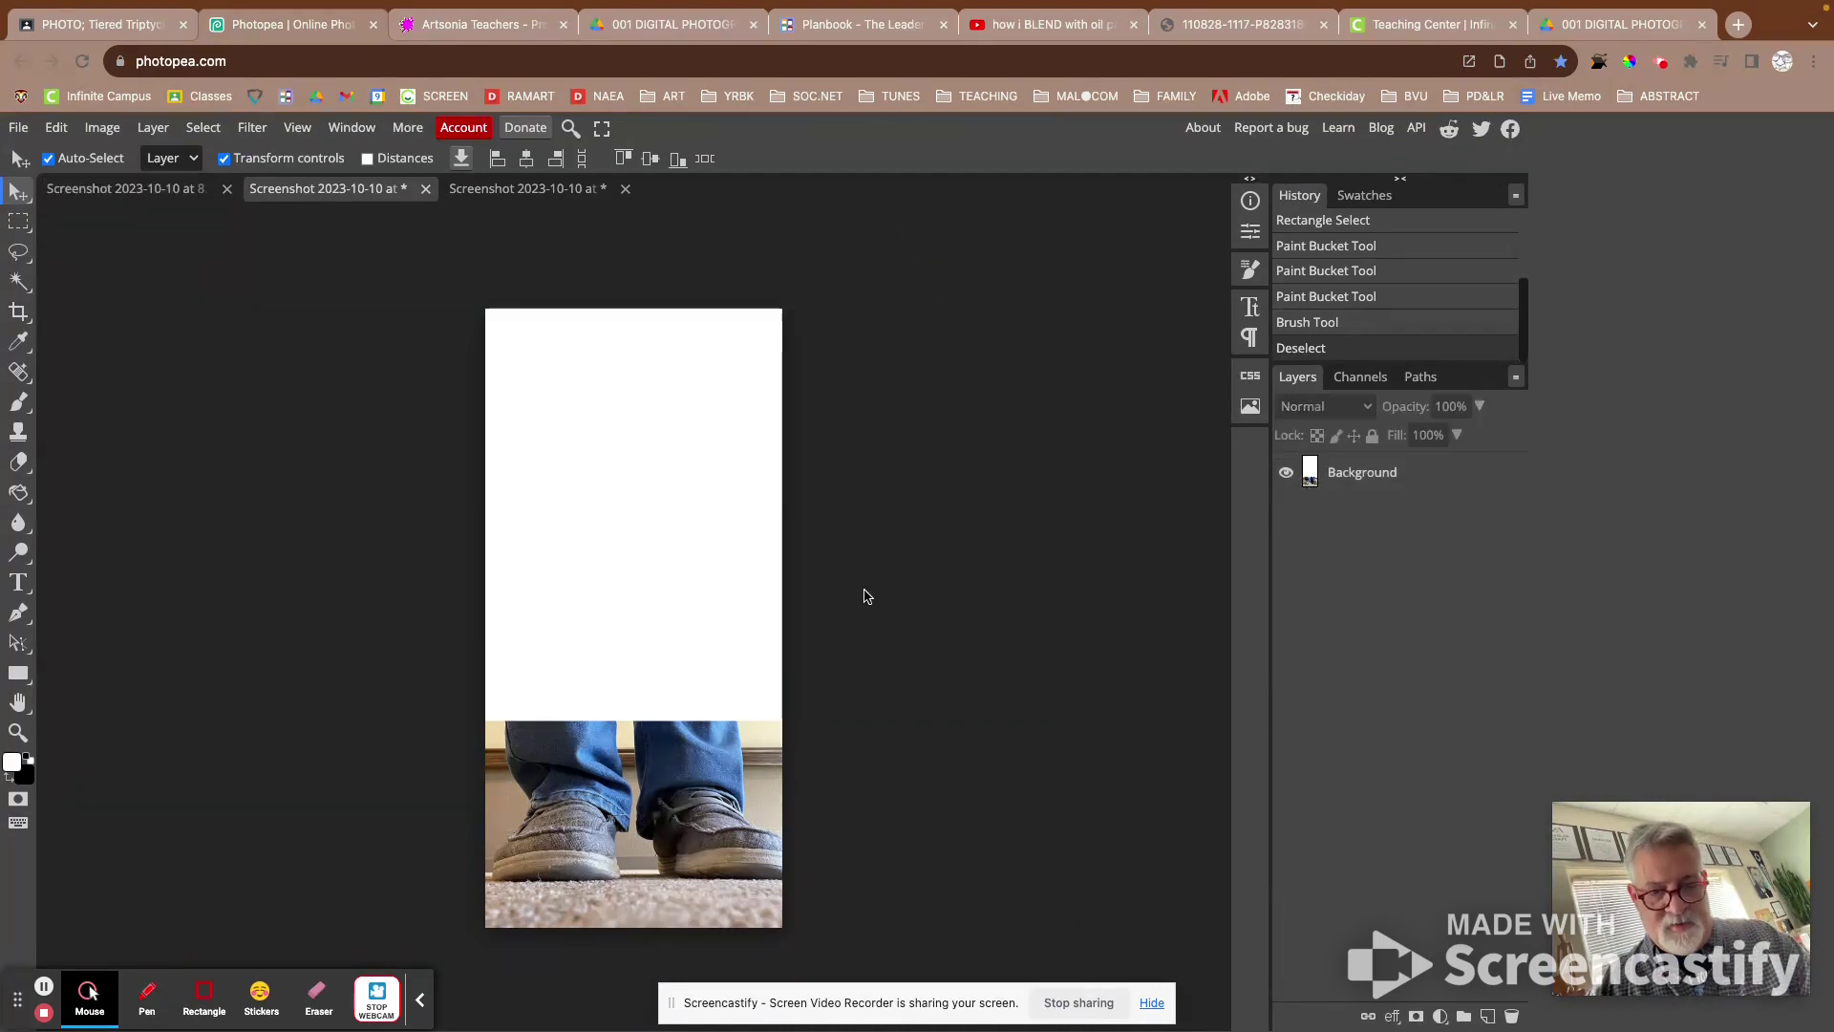
pyautogui.press('super+v')
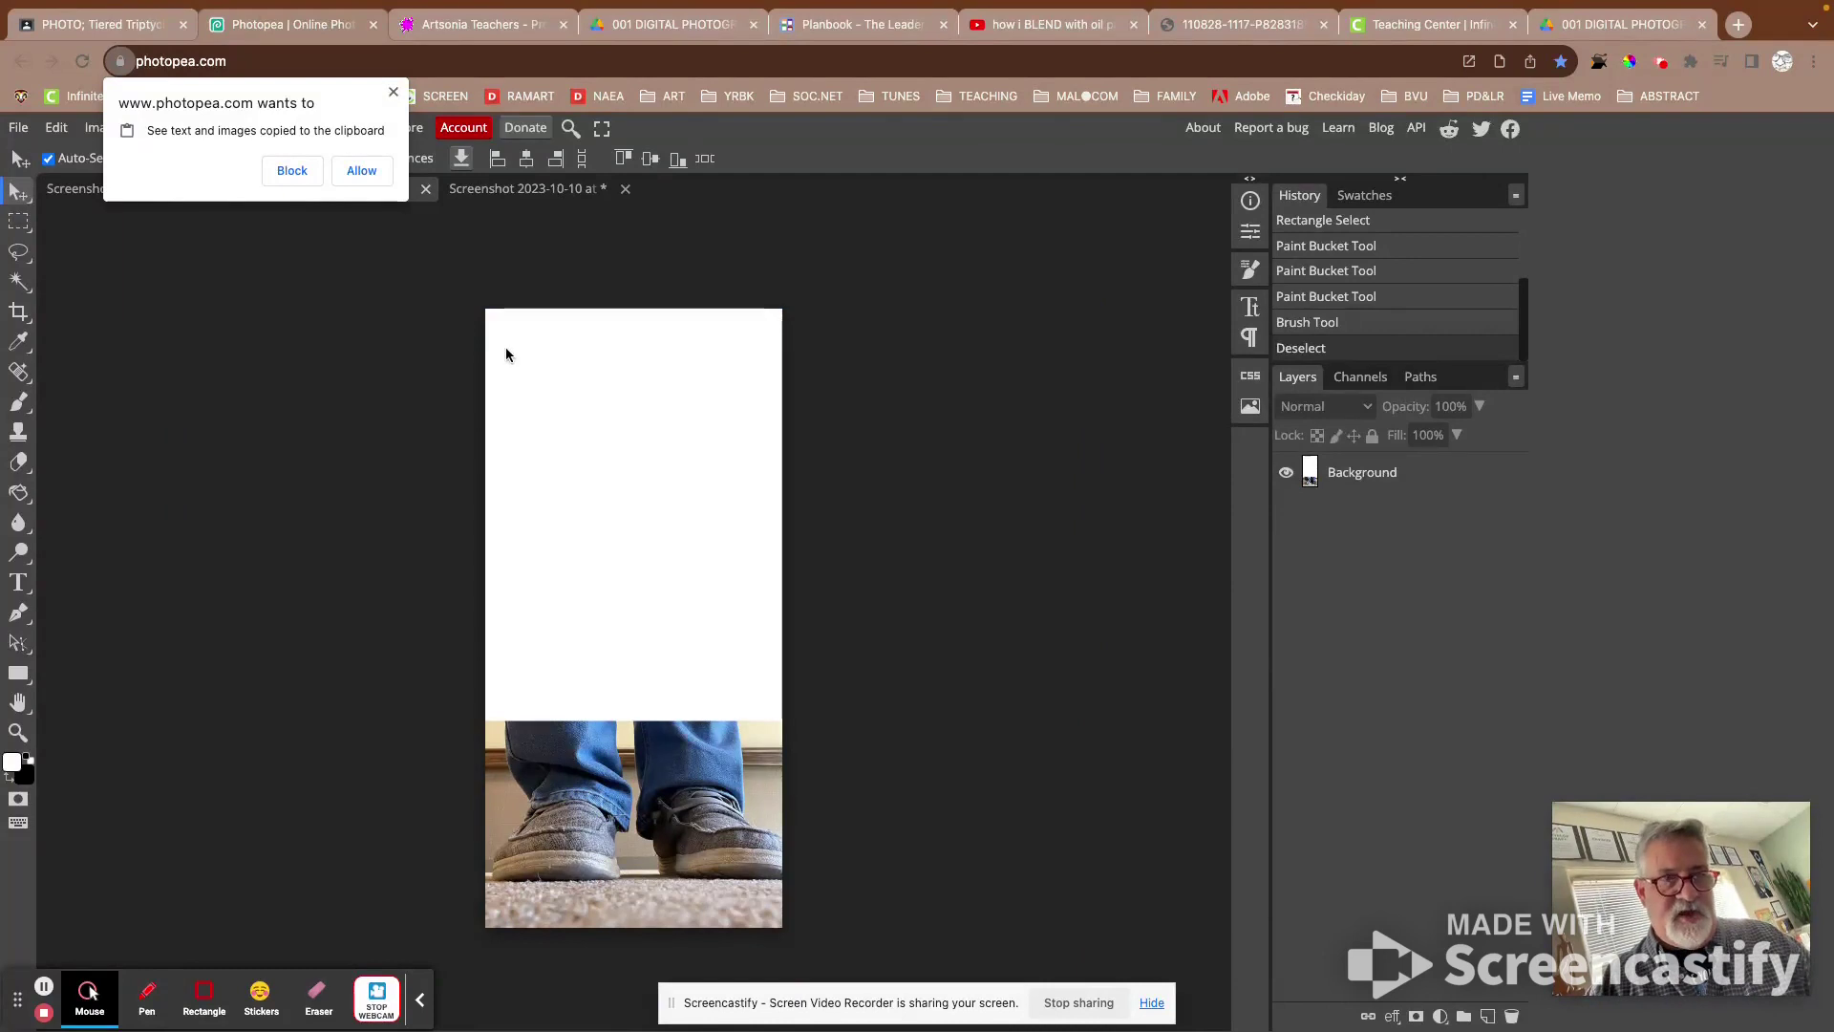
pyautogui.click(362, 172)
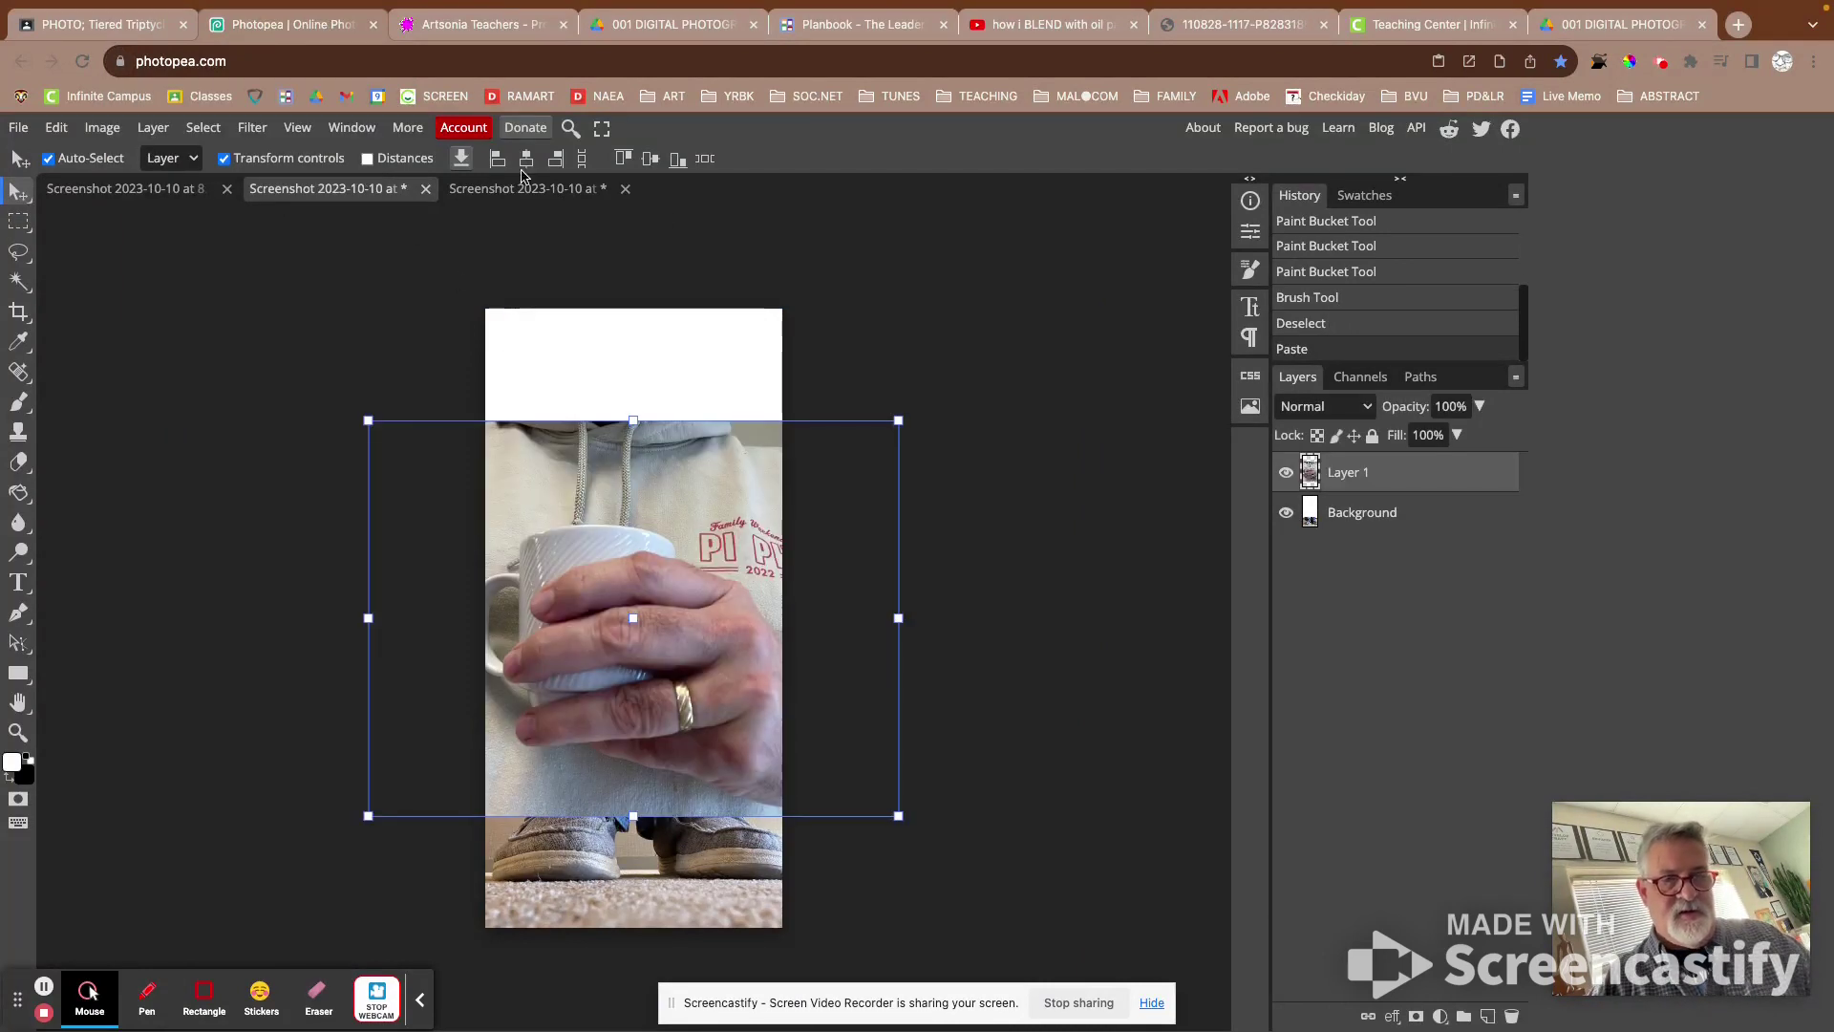
pyautogui.moveTo(711, 737); pyautogui.dragTo(722, 643)
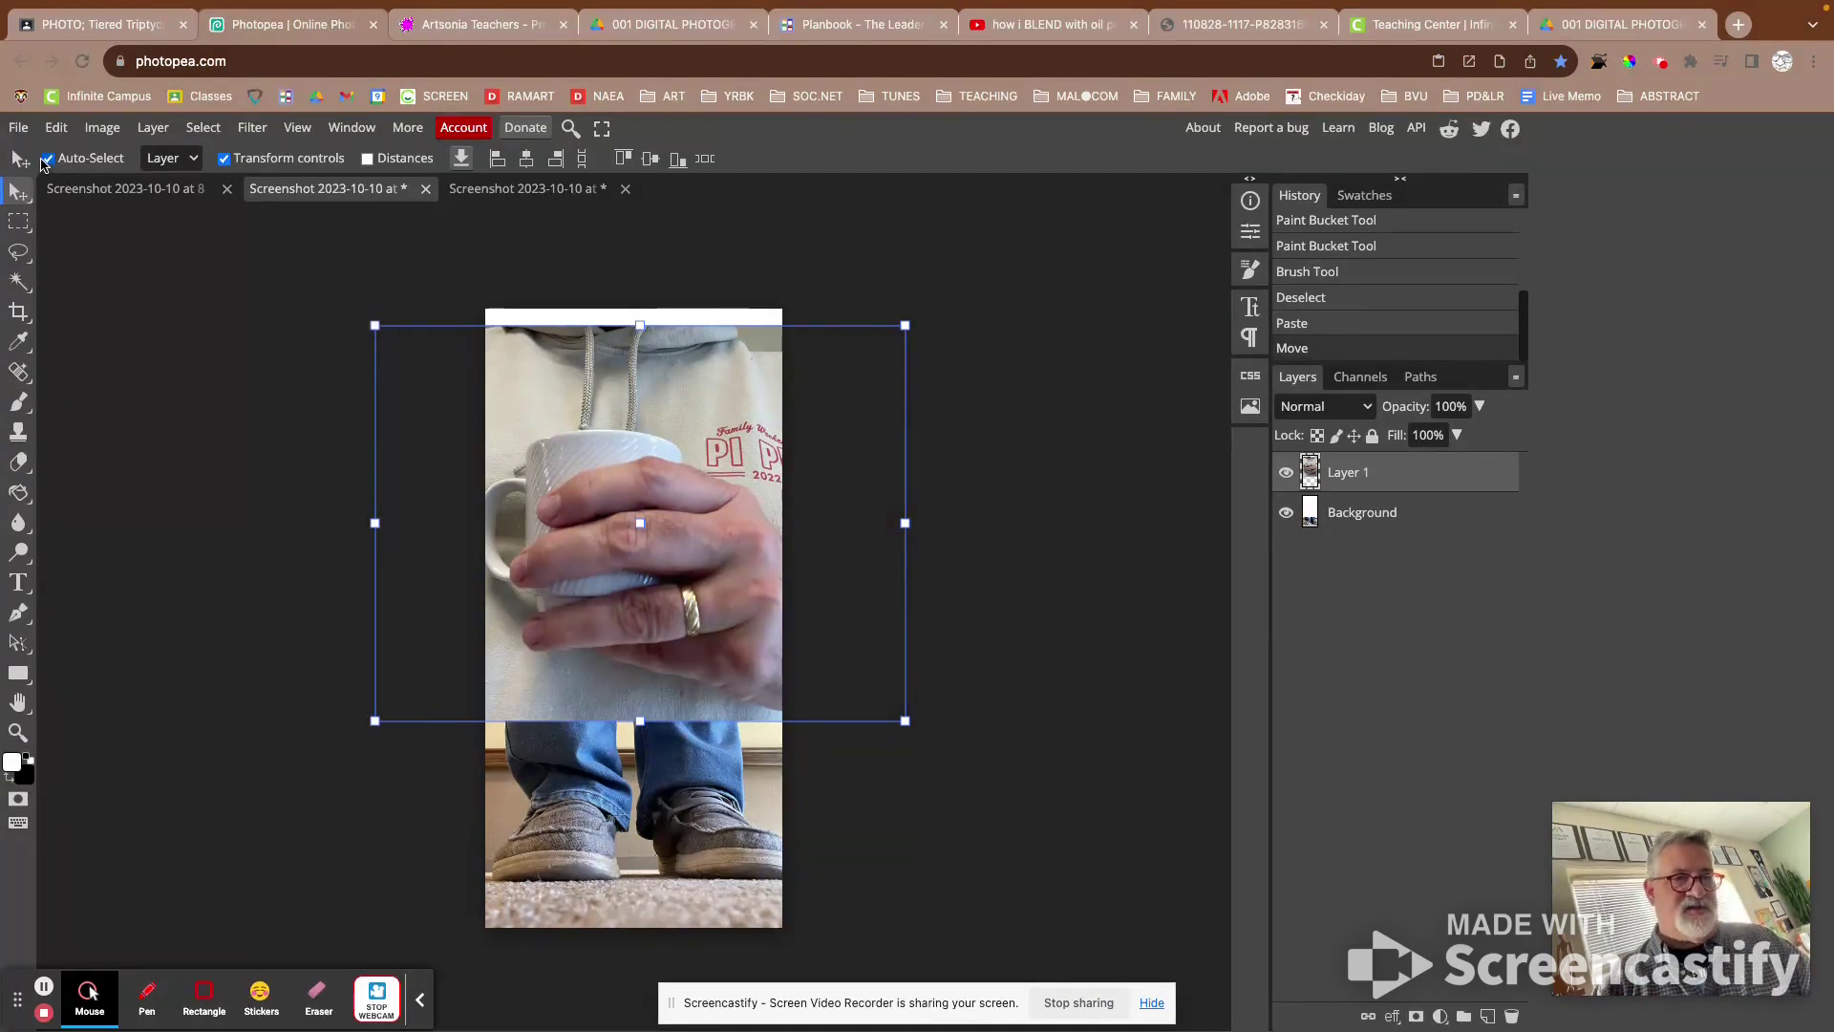
# Step: With transform controls enabled, scale the mug photo to about 55.95% so it fits the canvas width directly above the legs photo
pyautogui.click(225, 160)
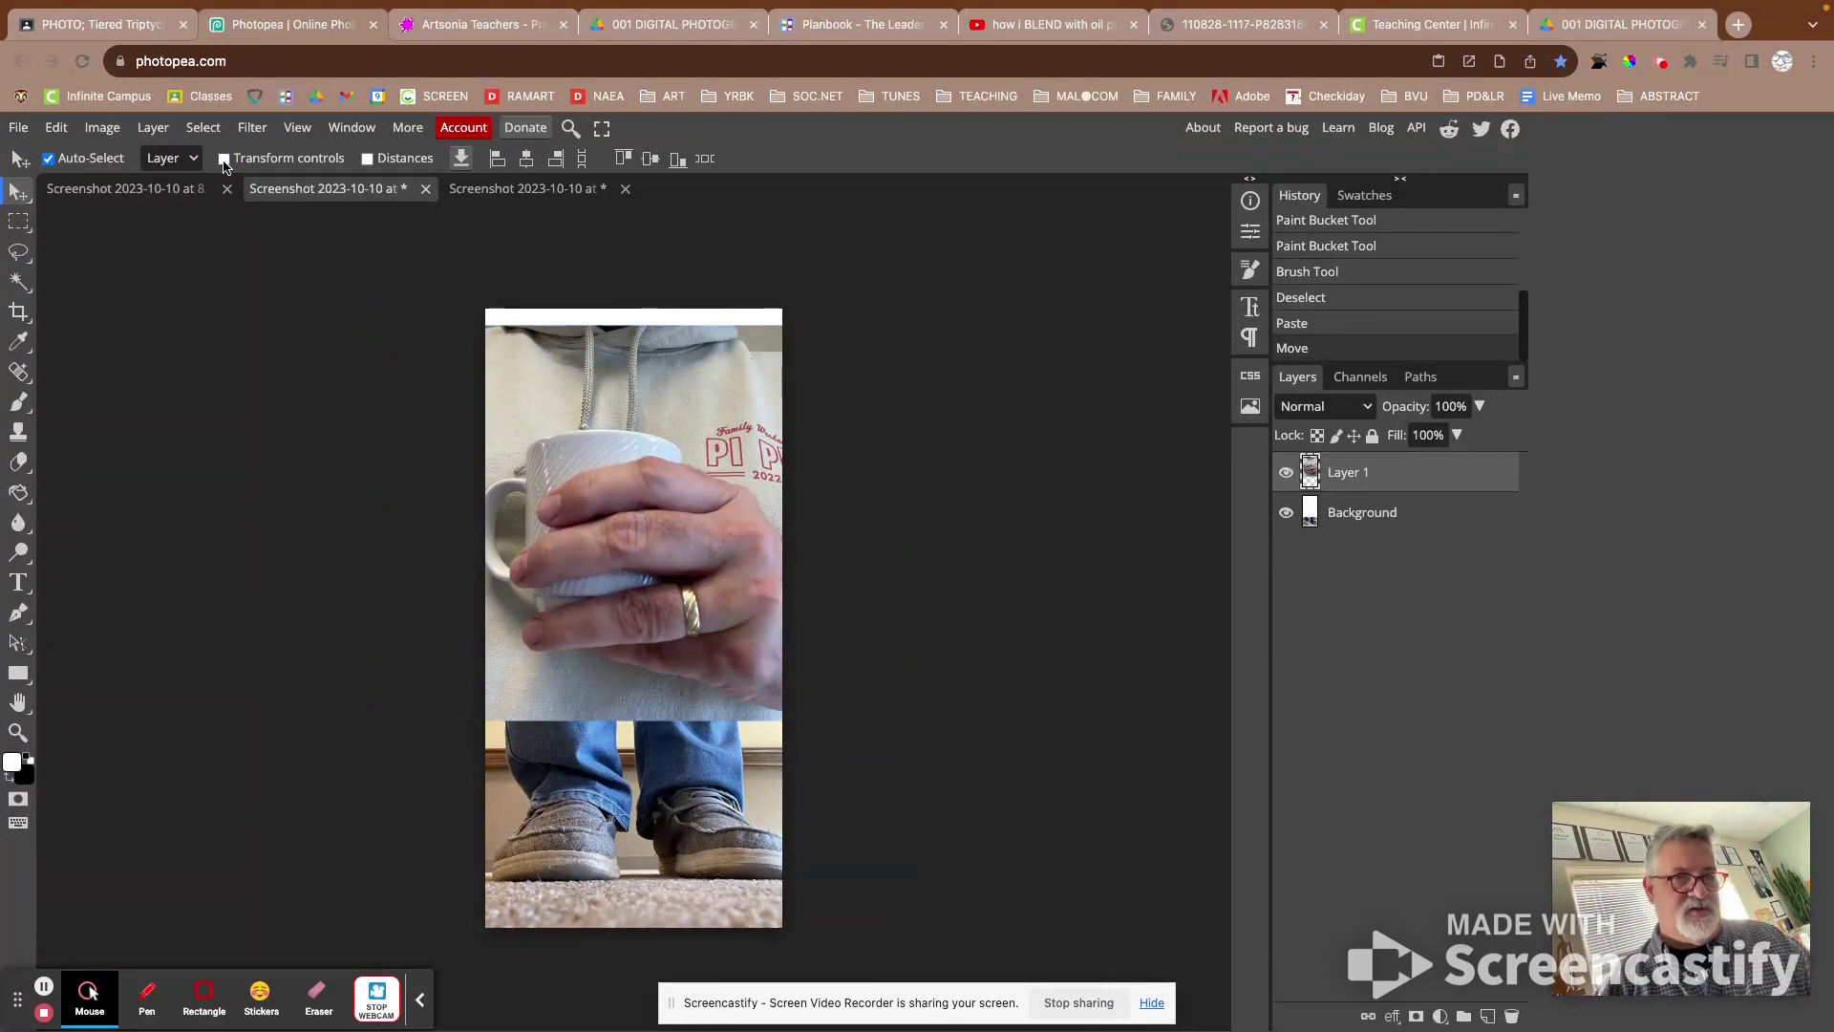
pyautogui.click(225, 160)
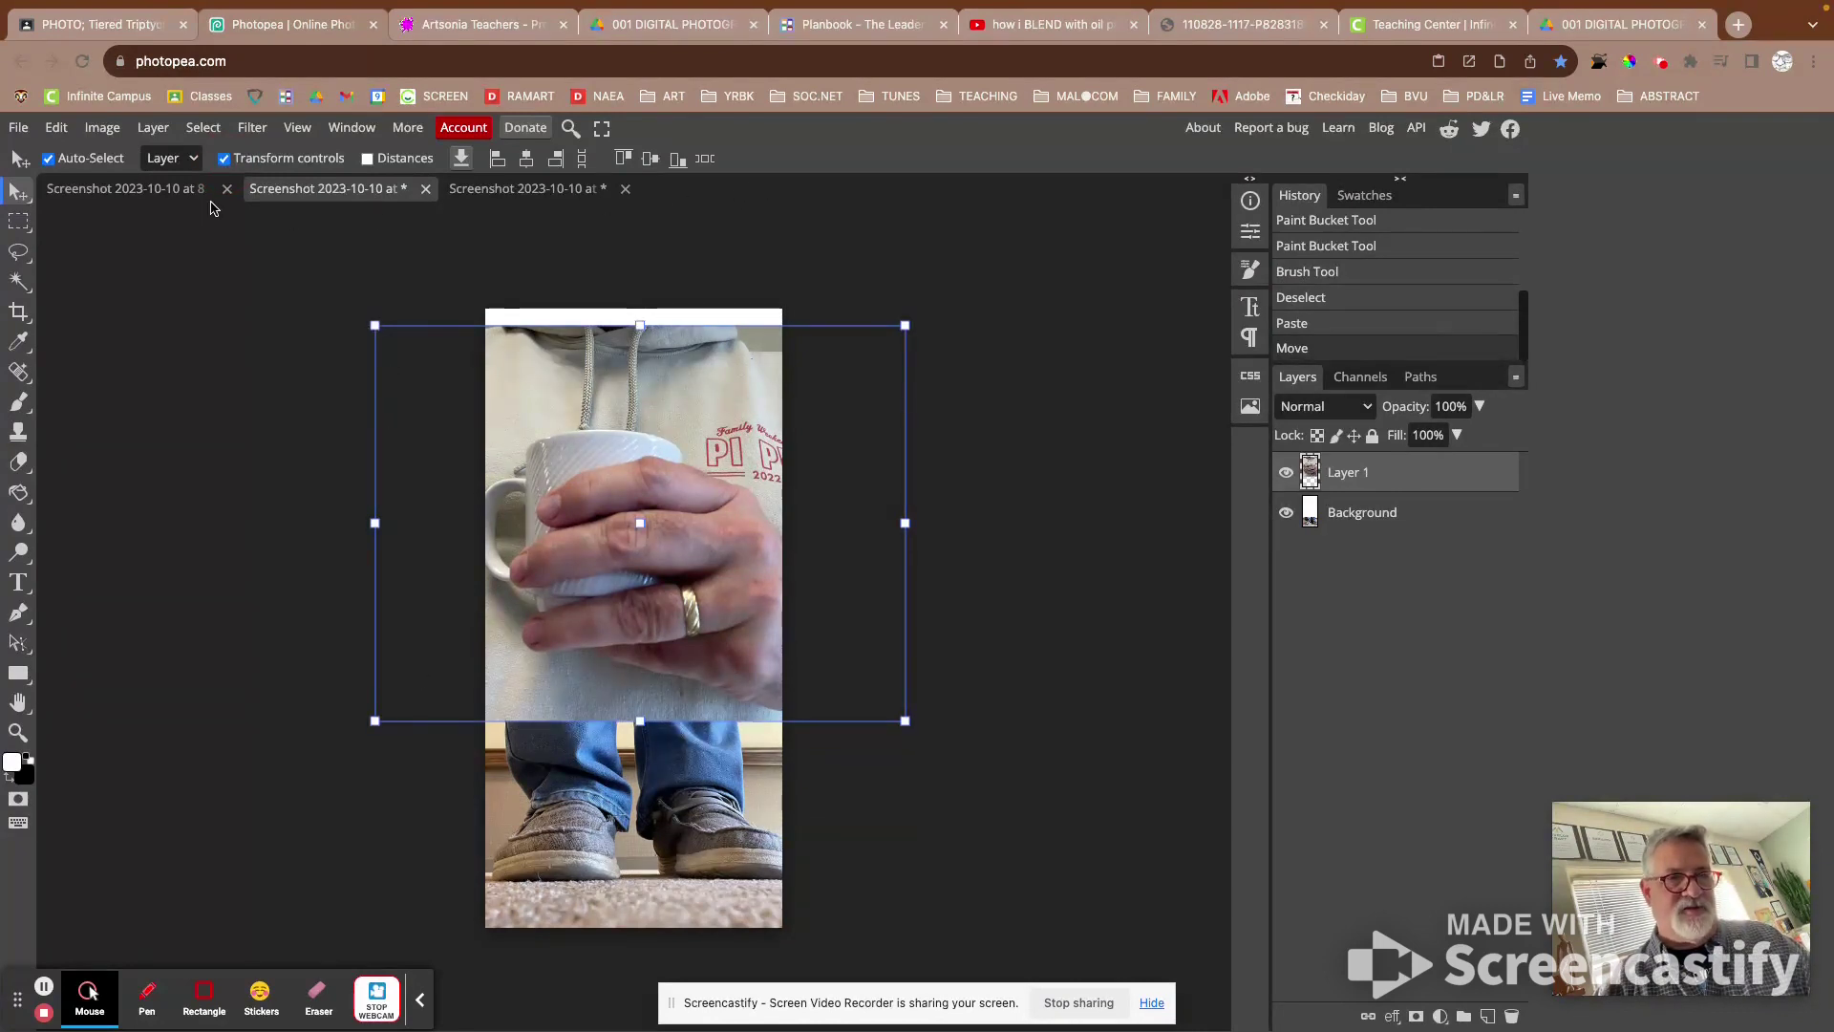
pyautogui.click(225, 159)
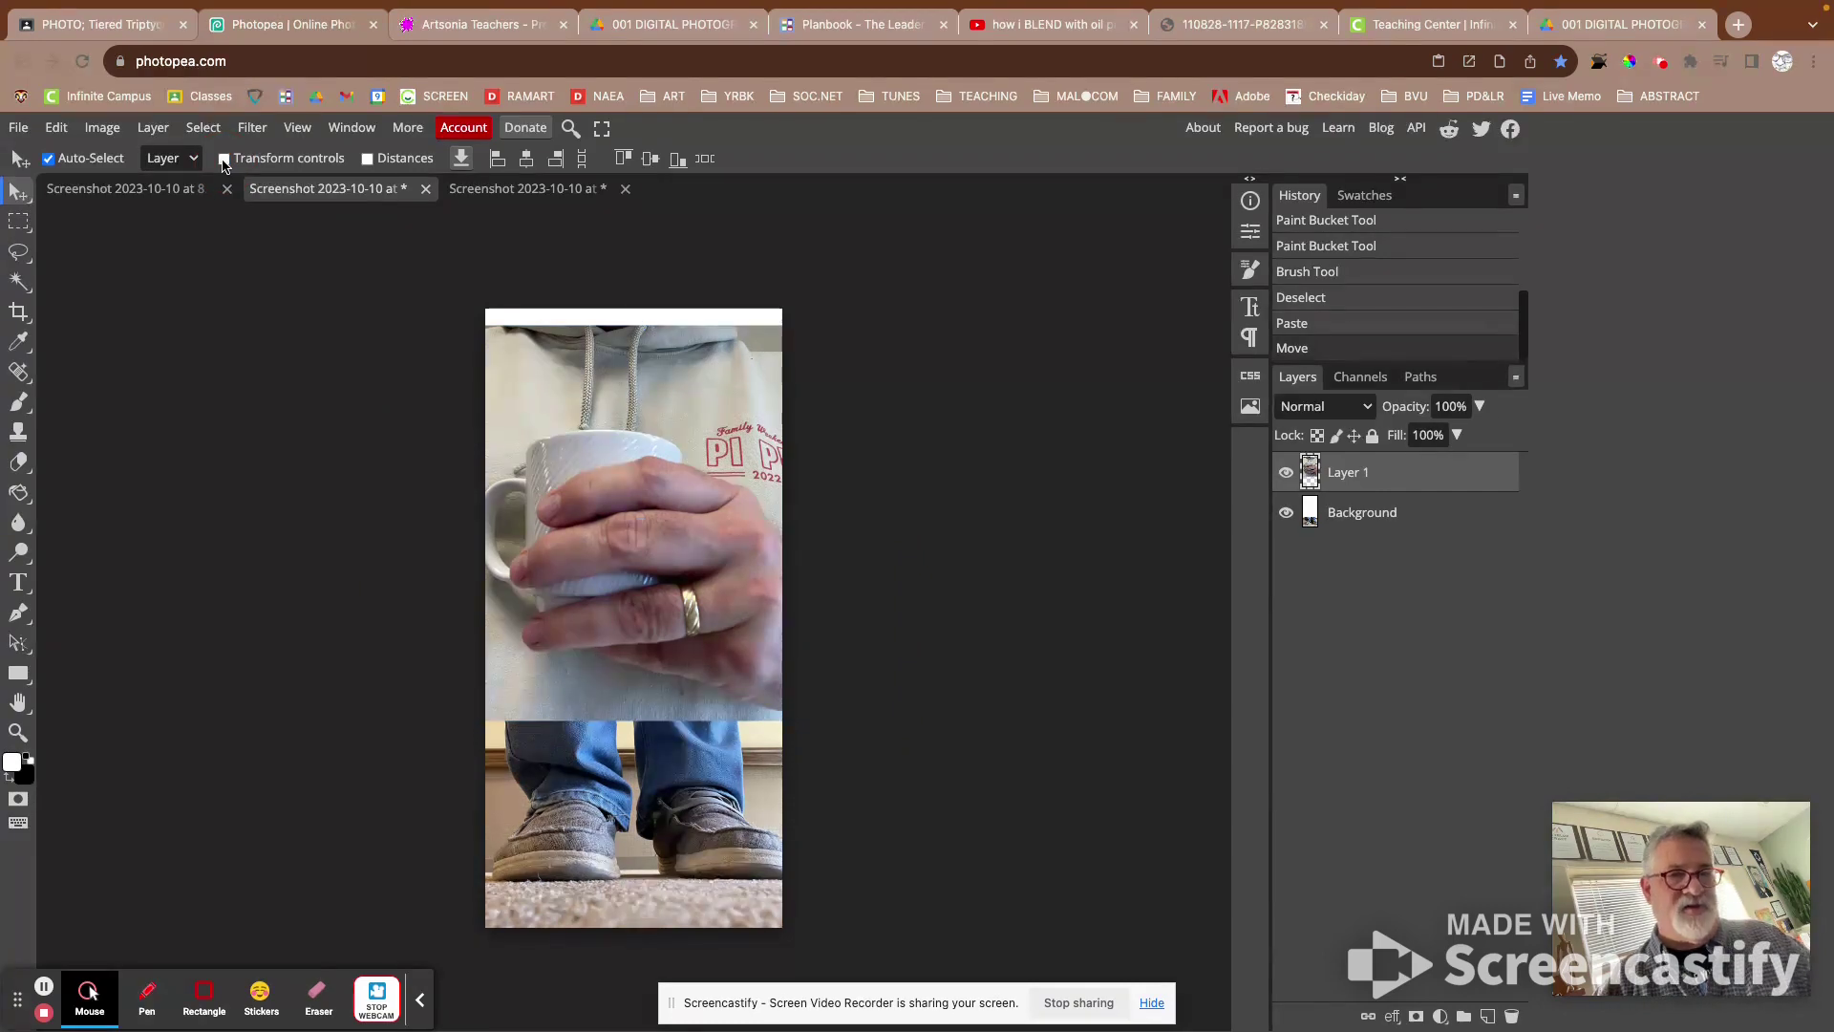
pyautogui.click(225, 160)
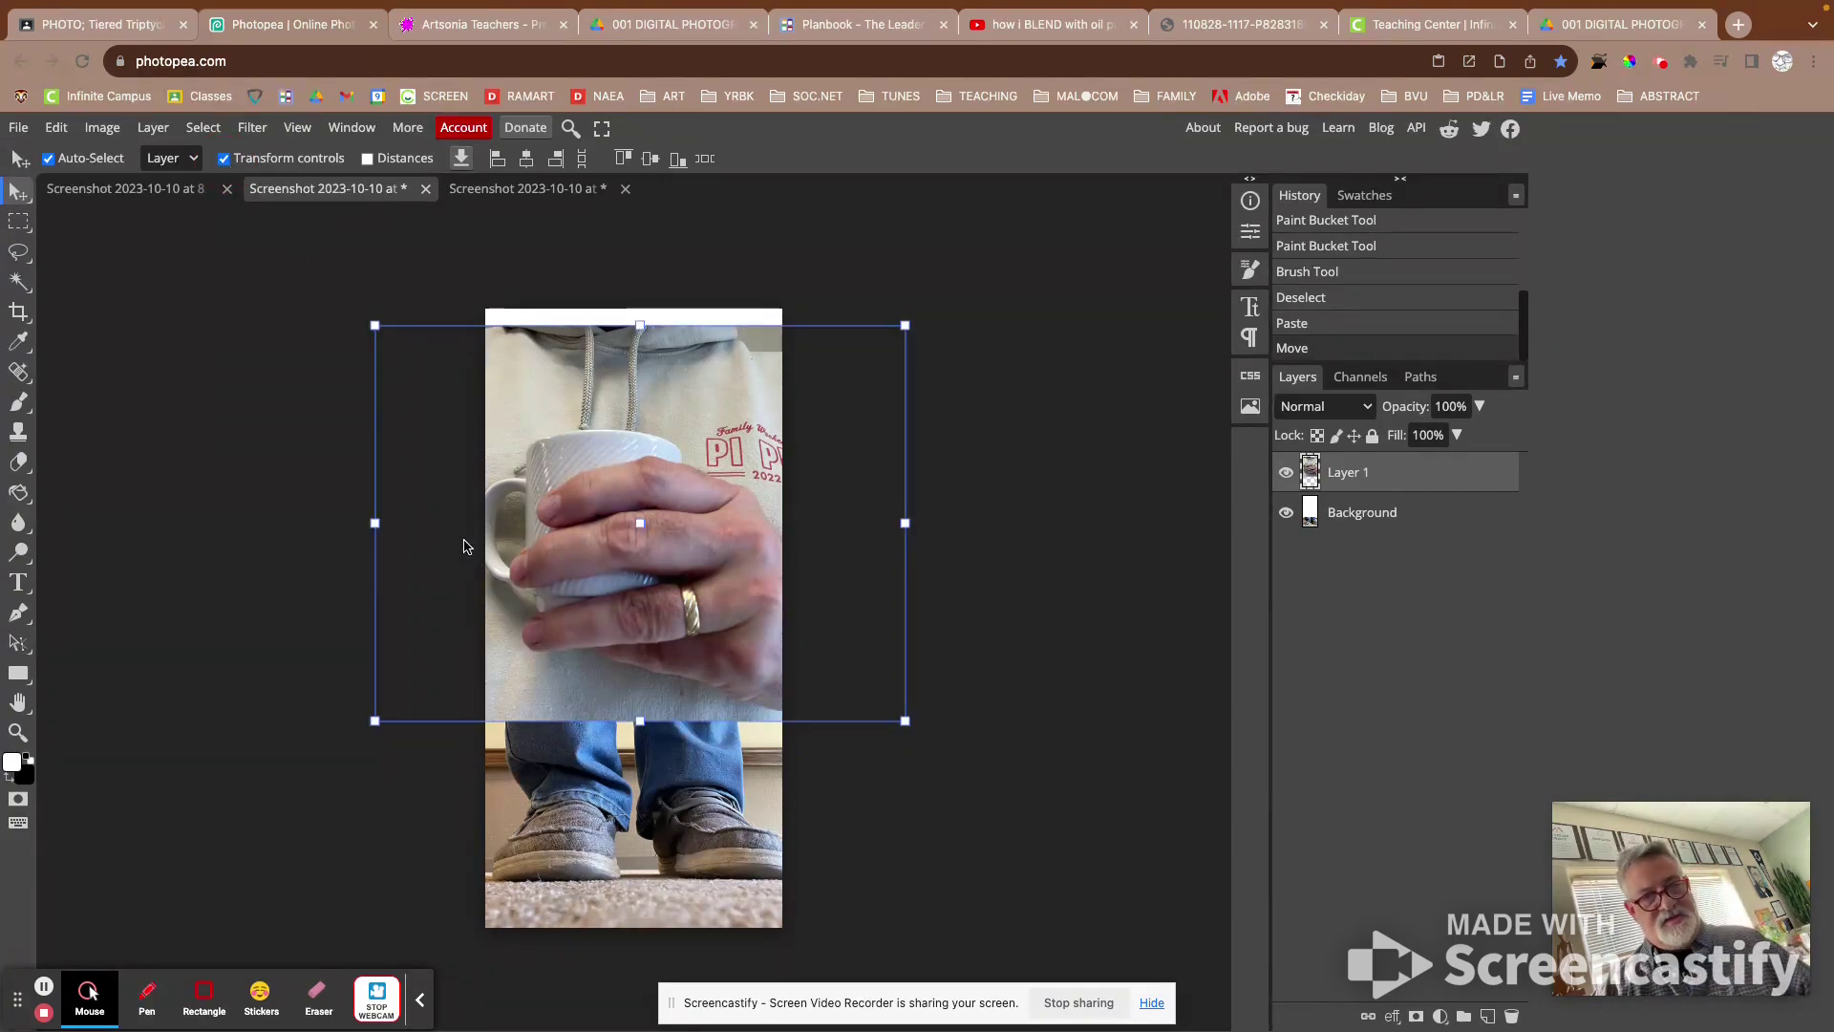
pyautogui.moveTo(375, 324); pyautogui.dragTo(485, 449)
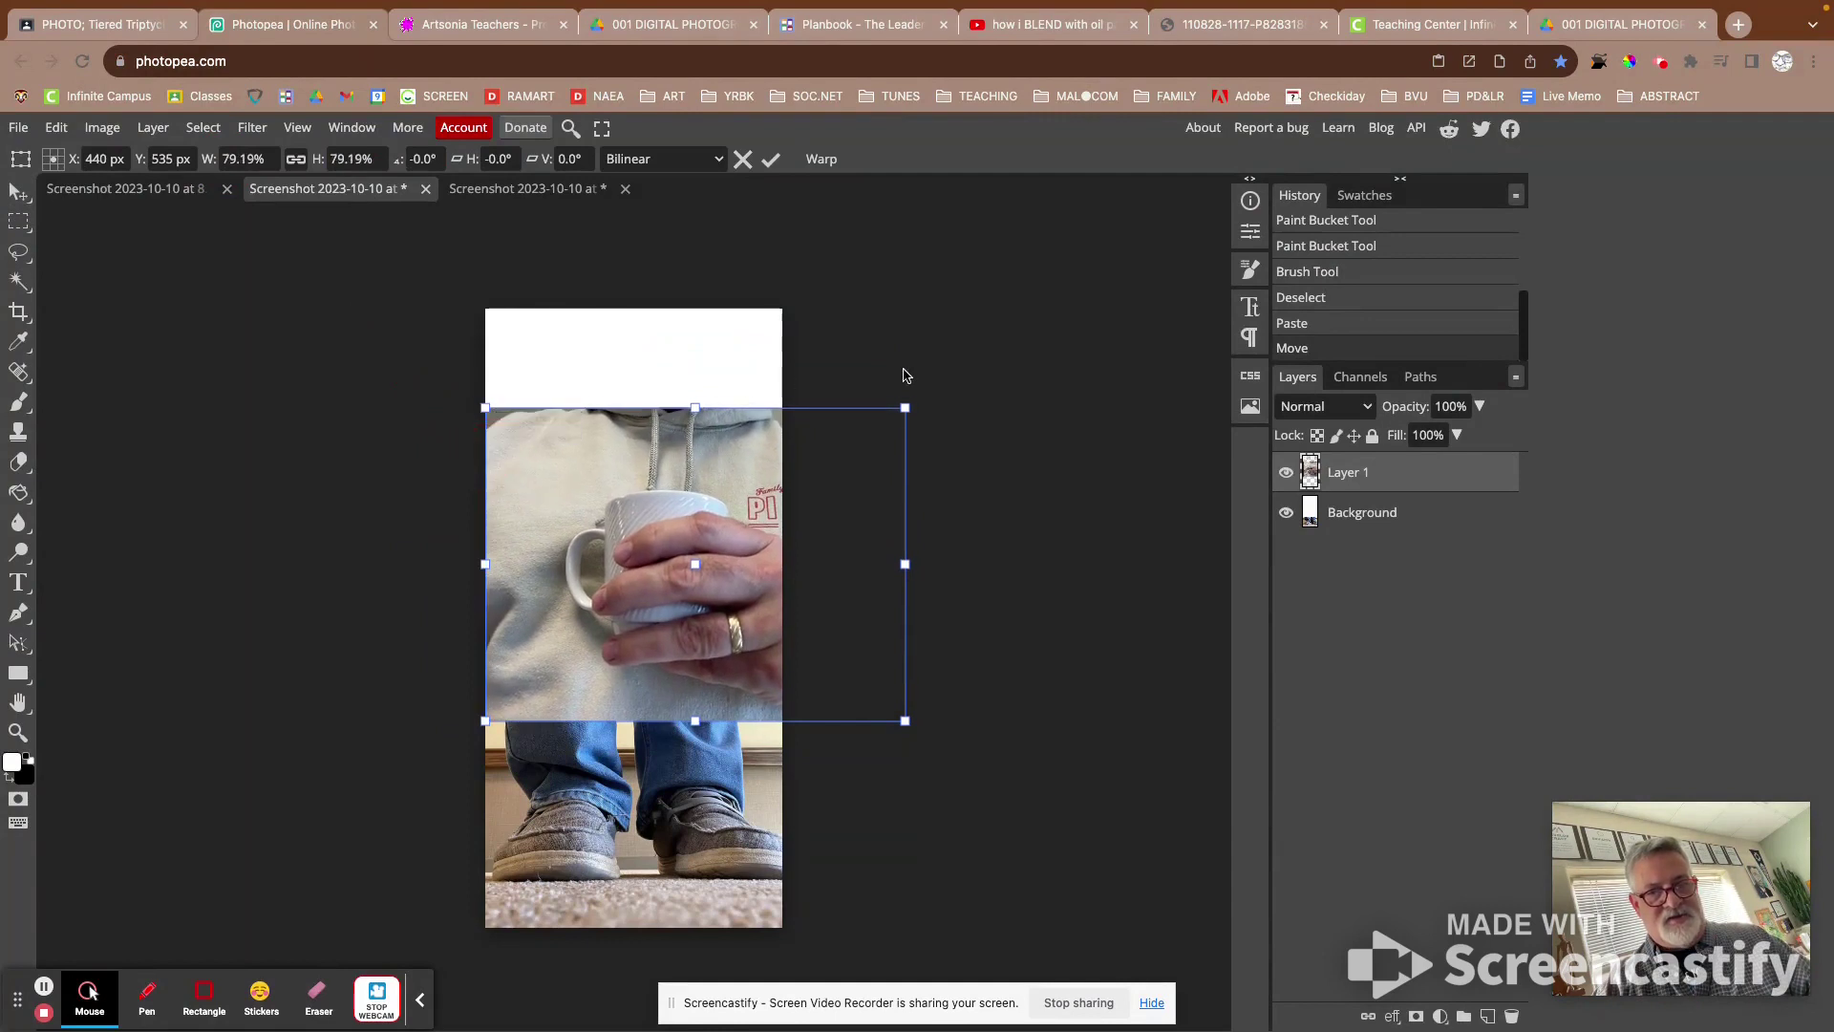
pyautogui.moveTo(906, 405); pyautogui.dragTo(782, 543)
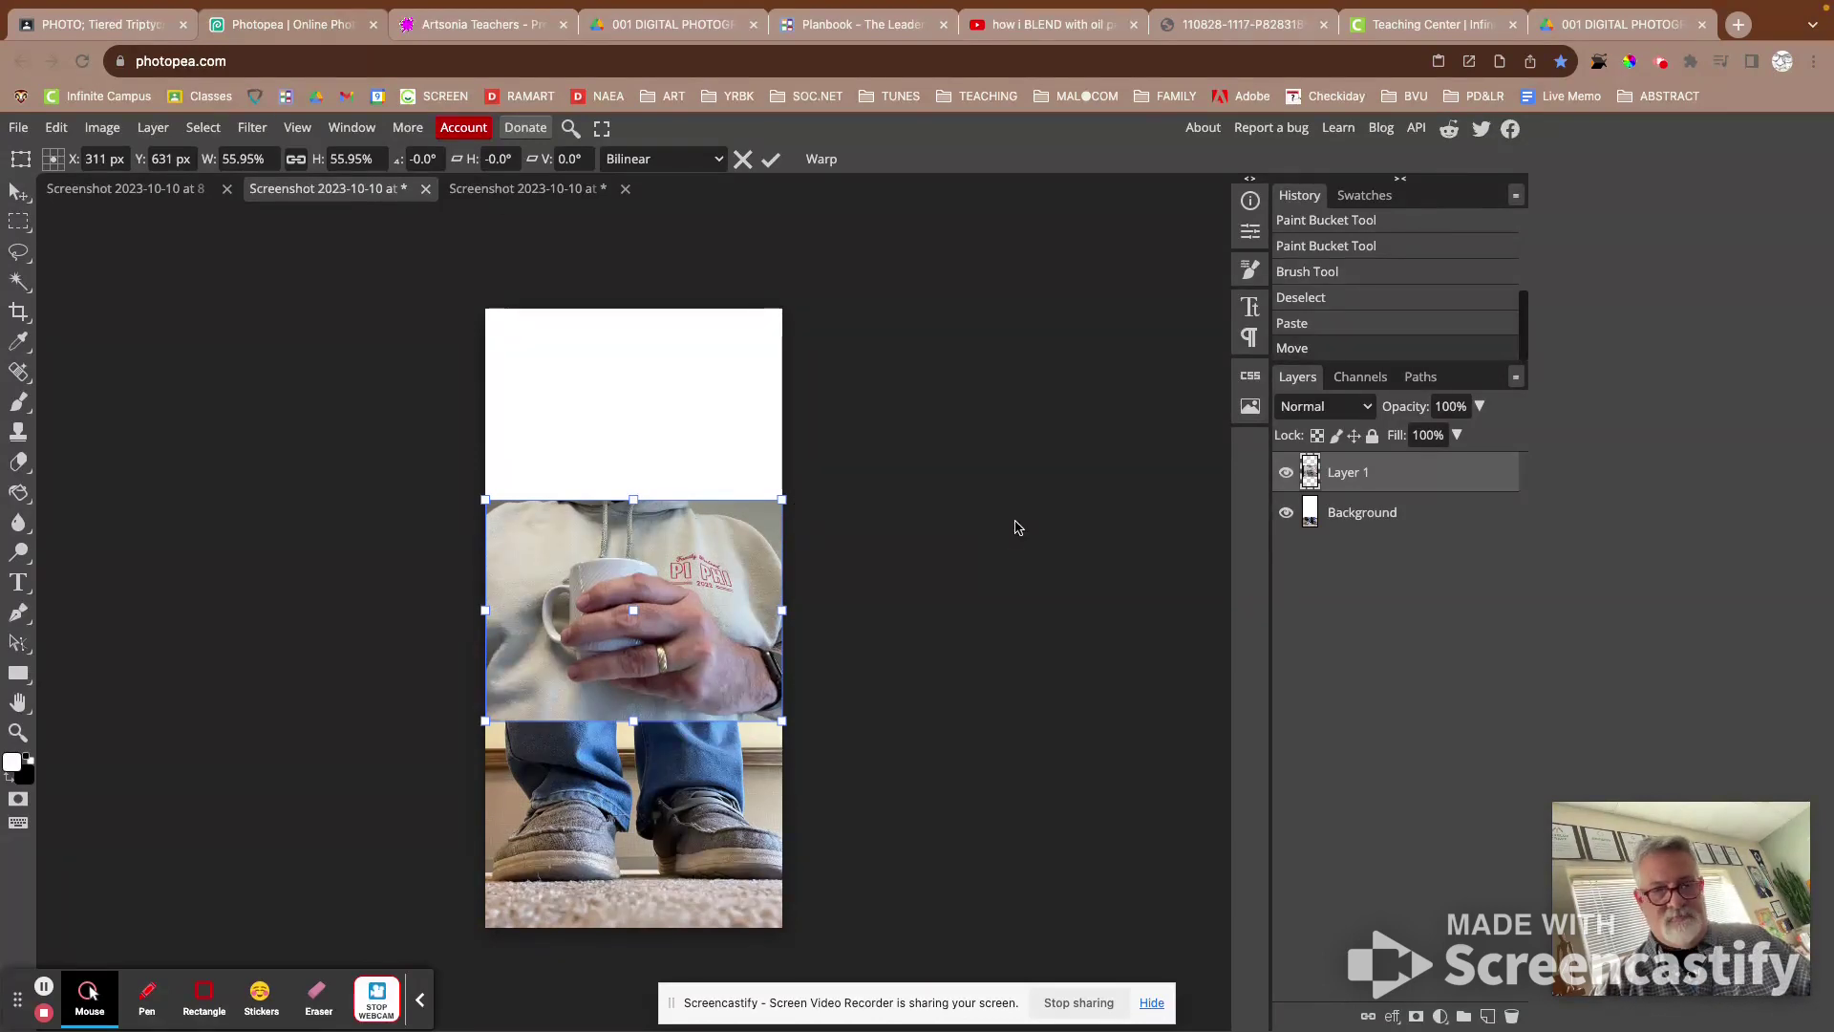
pyautogui.press('Return')
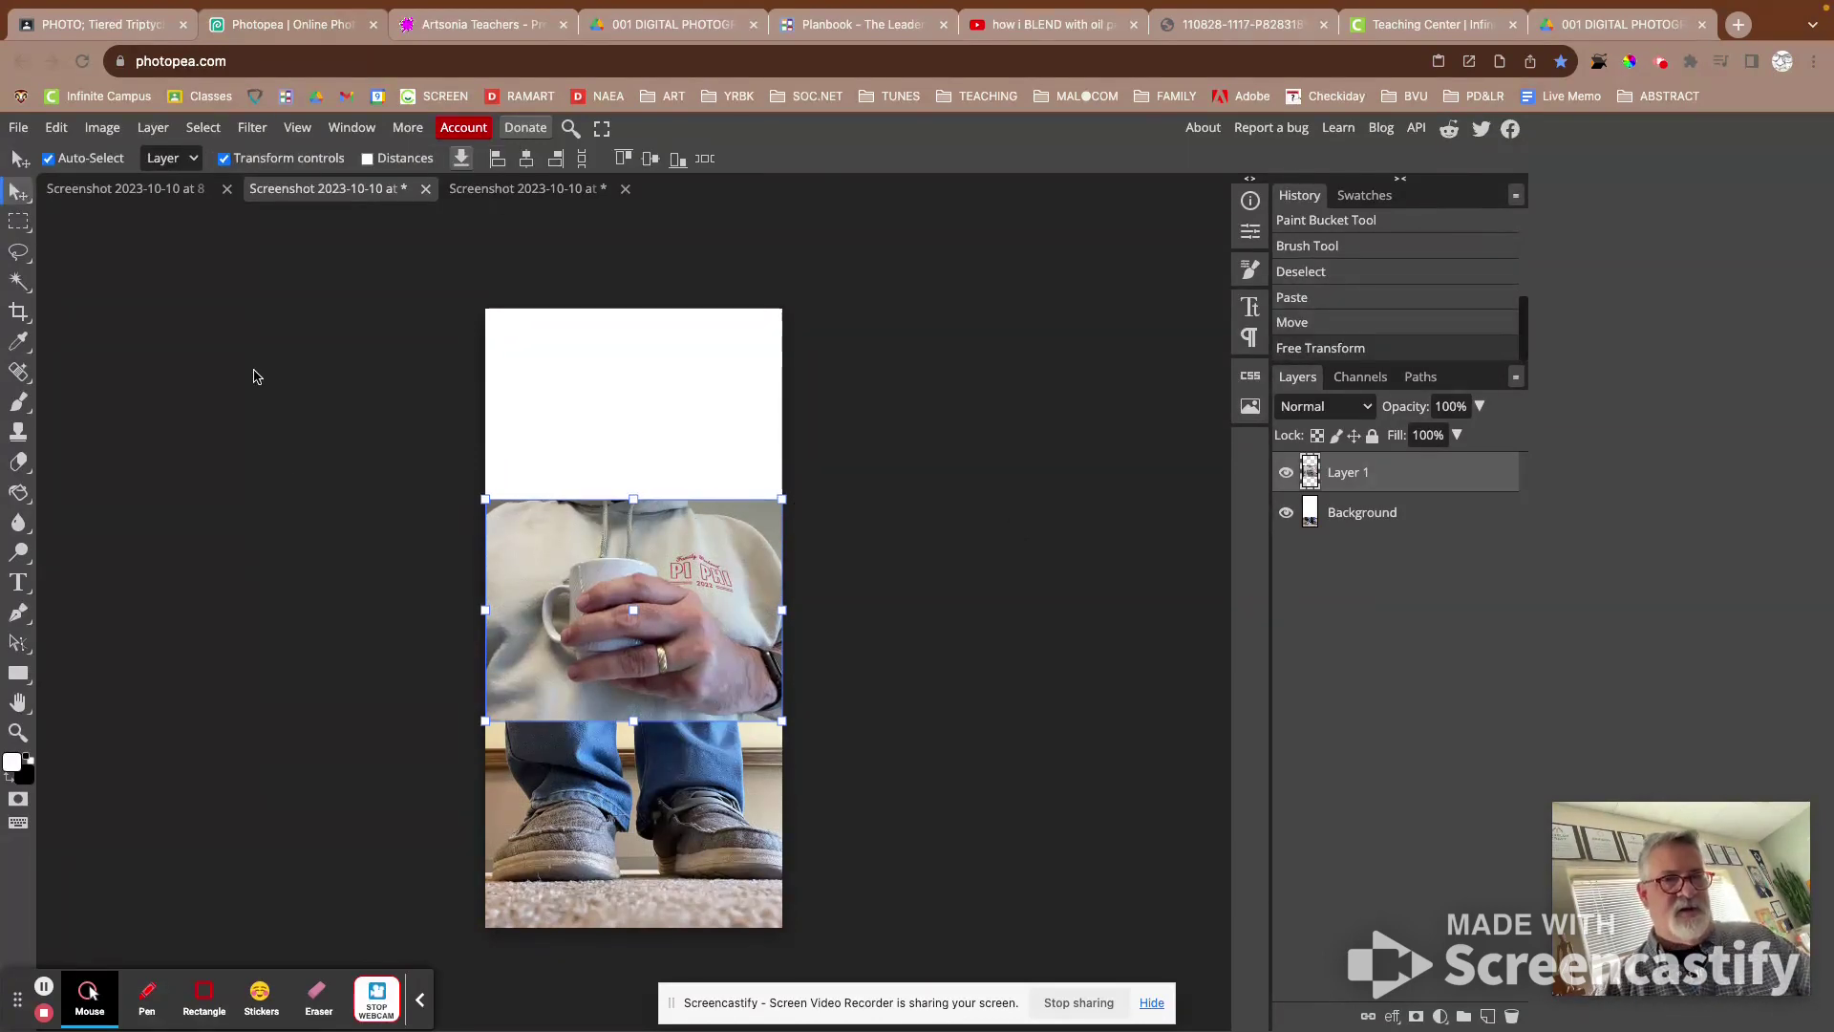
# Step: In the document with the face photo, make a rectangular selection around the whole photo and copy it
pyautogui.click(518, 189)
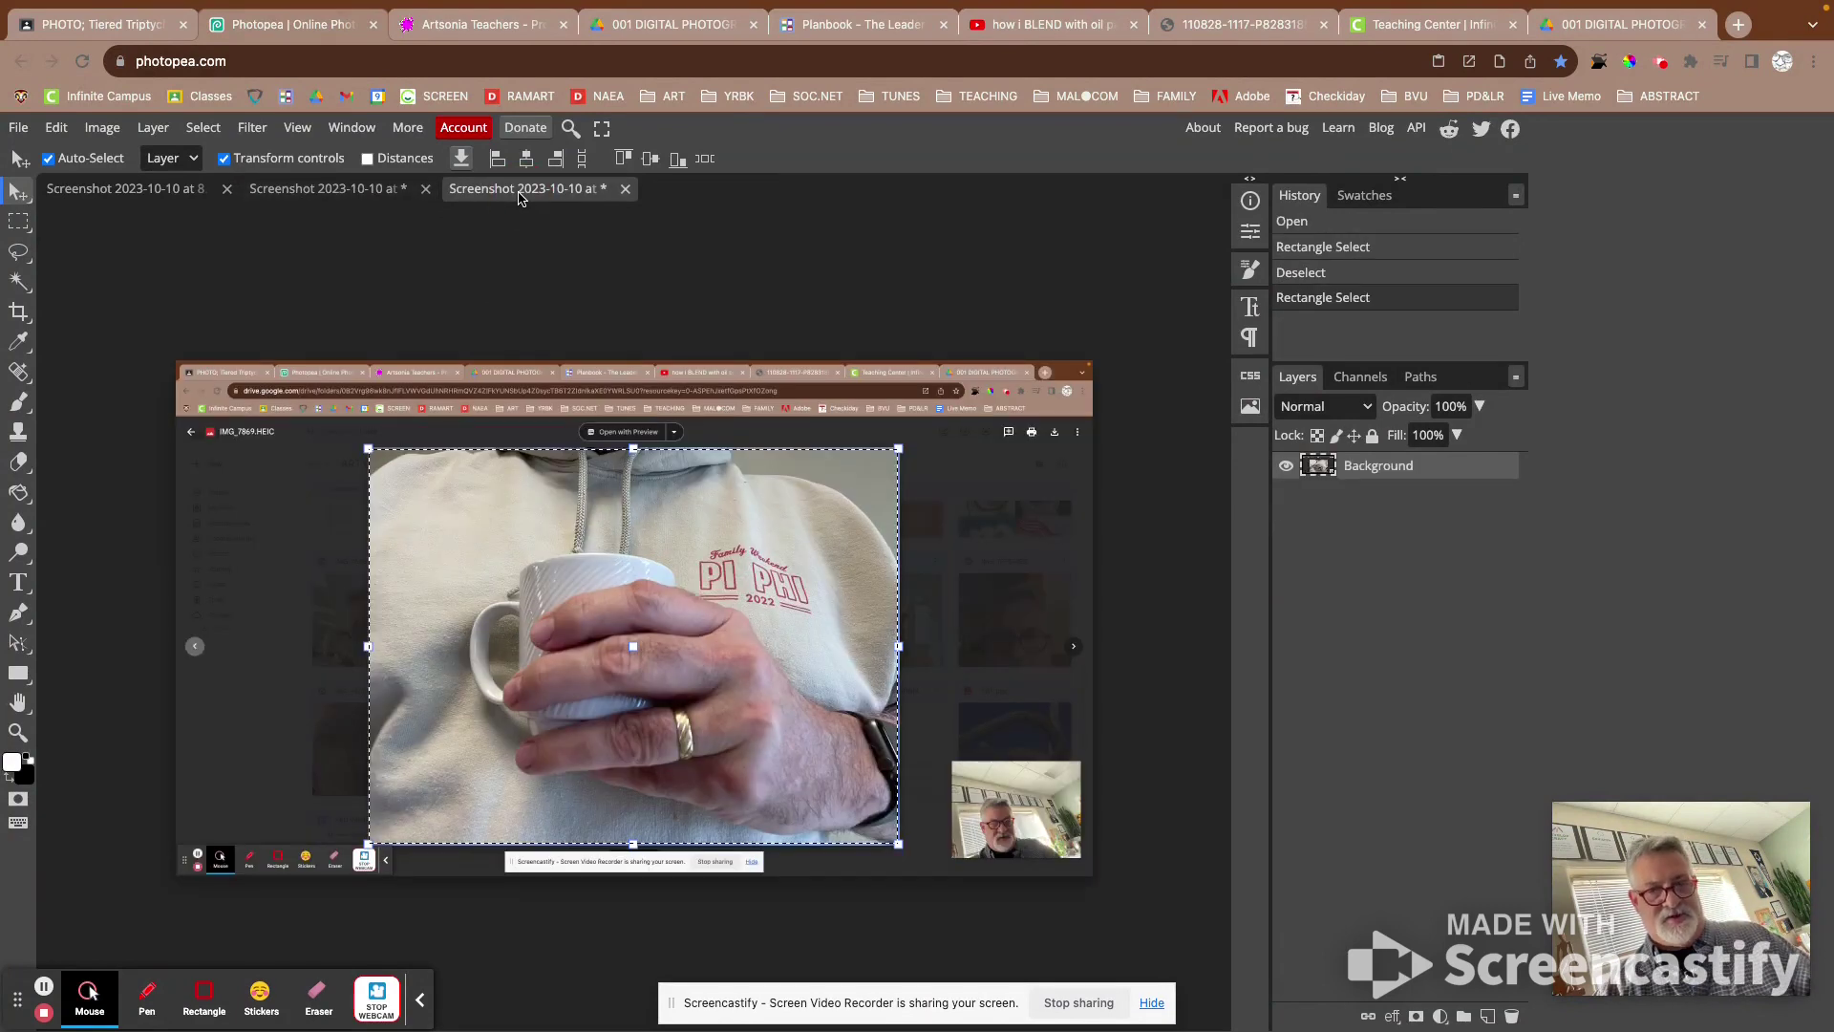
pyautogui.click(122, 194)
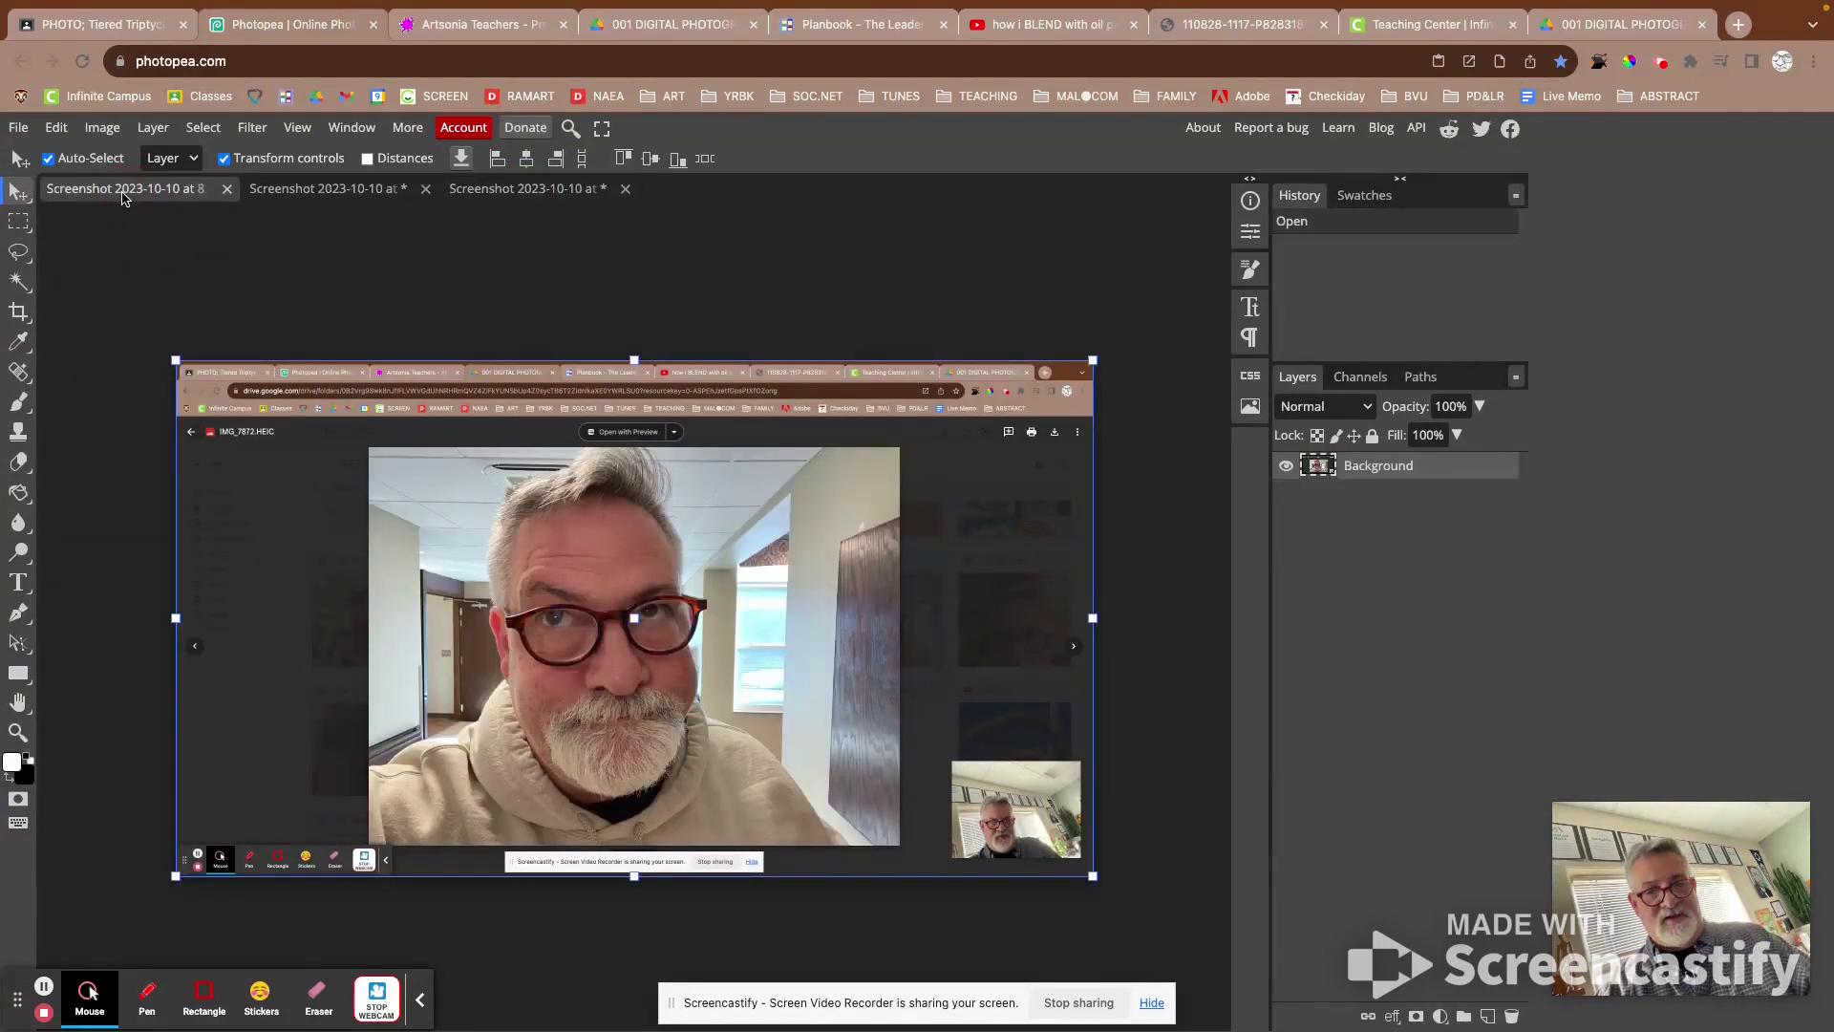
pyautogui.click(19, 225)
pyautogui.click(142, 234)
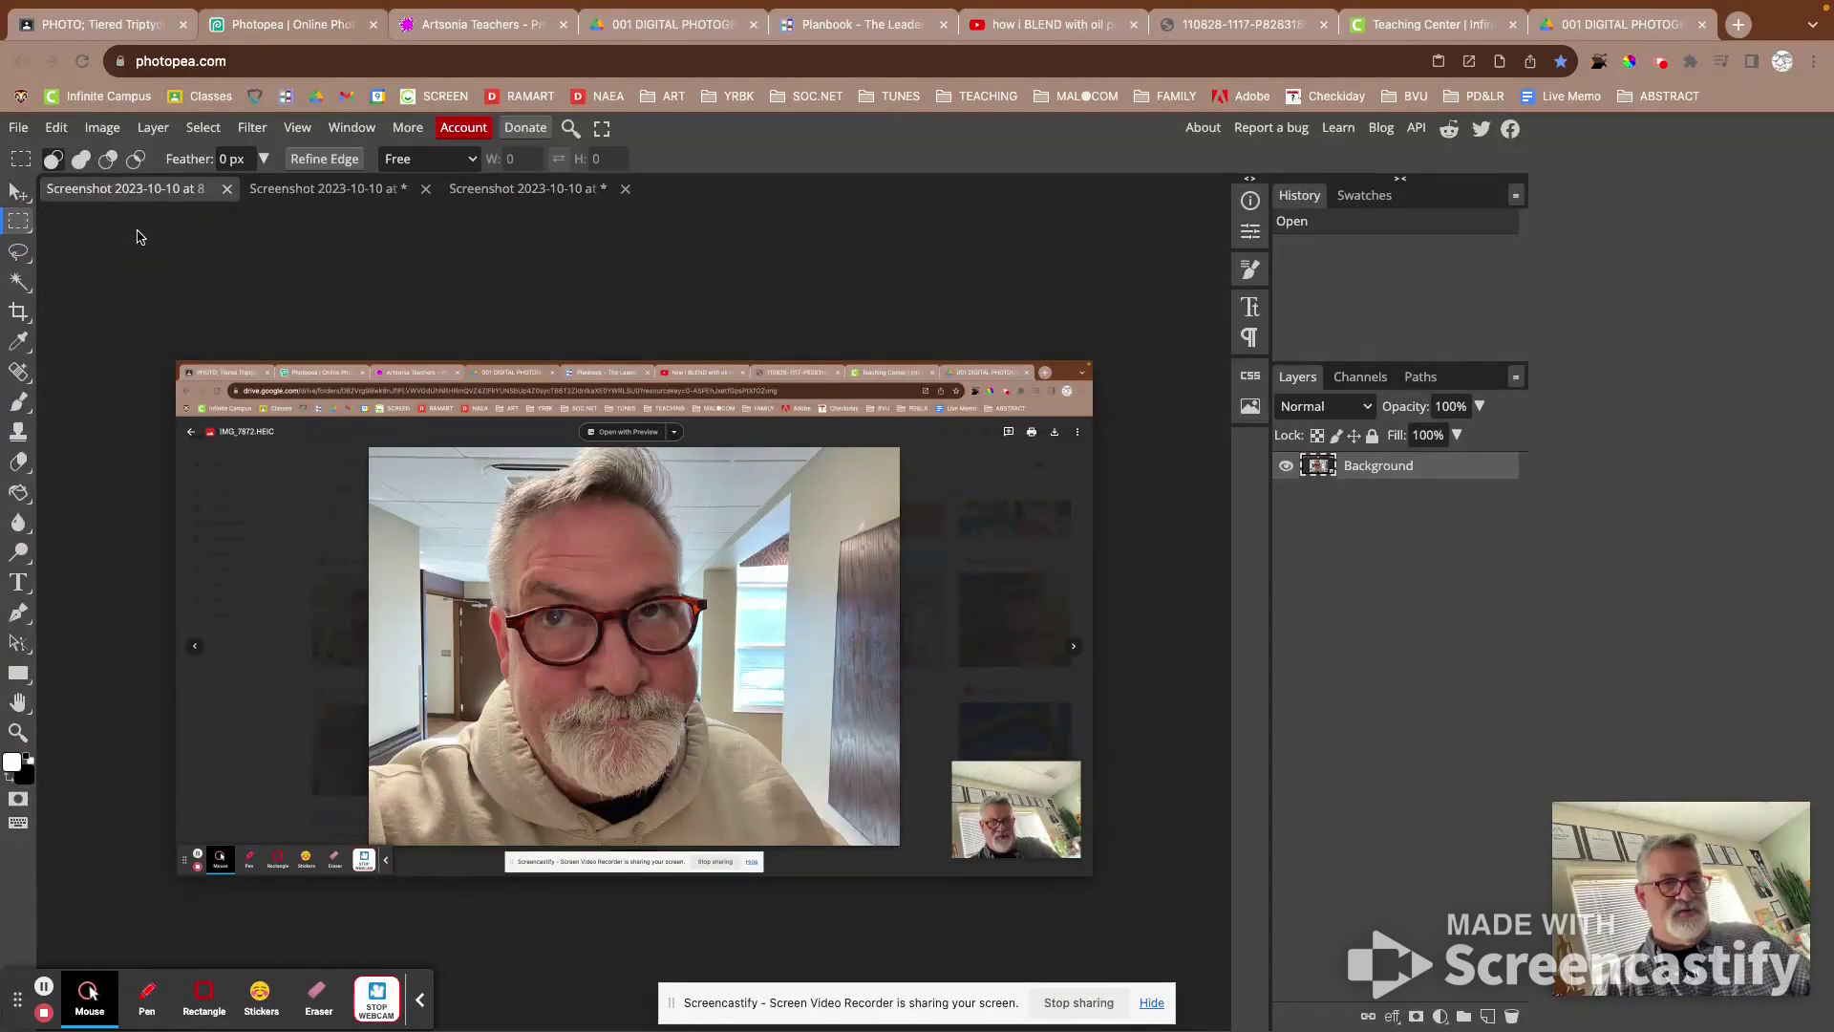
pyautogui.moveTo(368, 447); pyautogui.dragTo(900, 841)
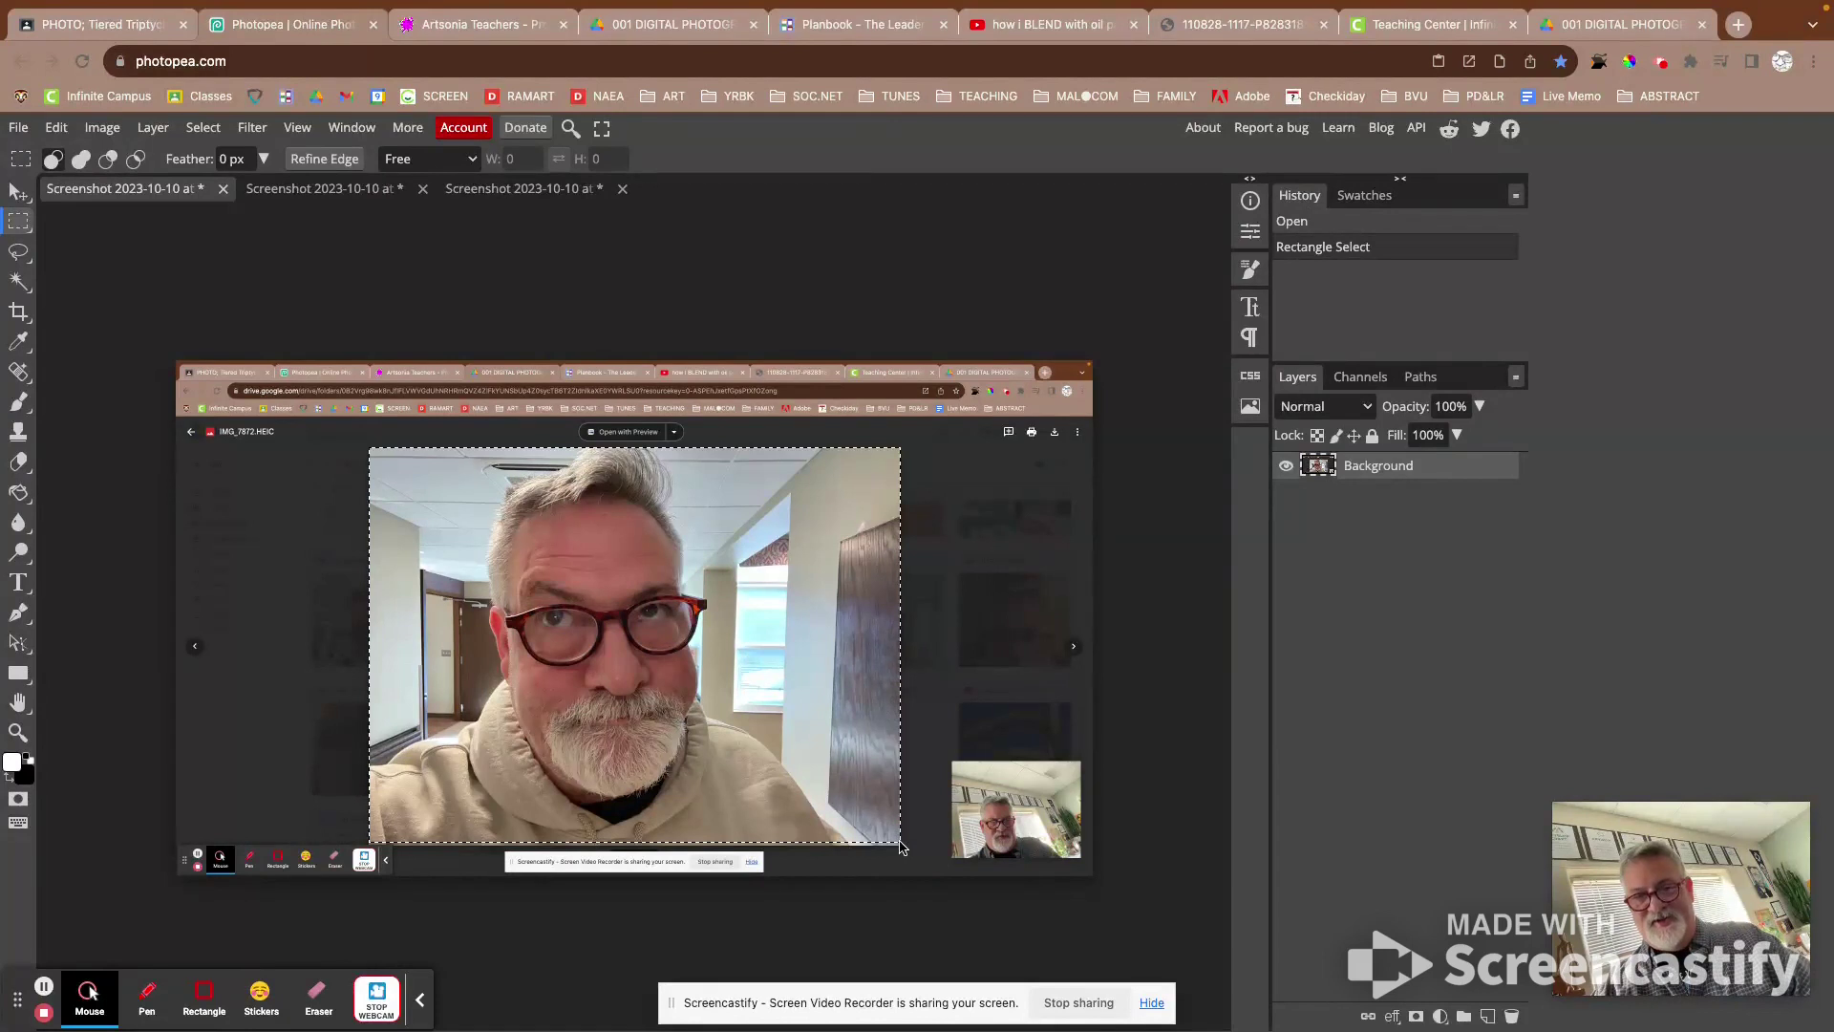
# Step: Paste the face photo into the tall triptych document as a new layer
pyautogui.click(323, 196)
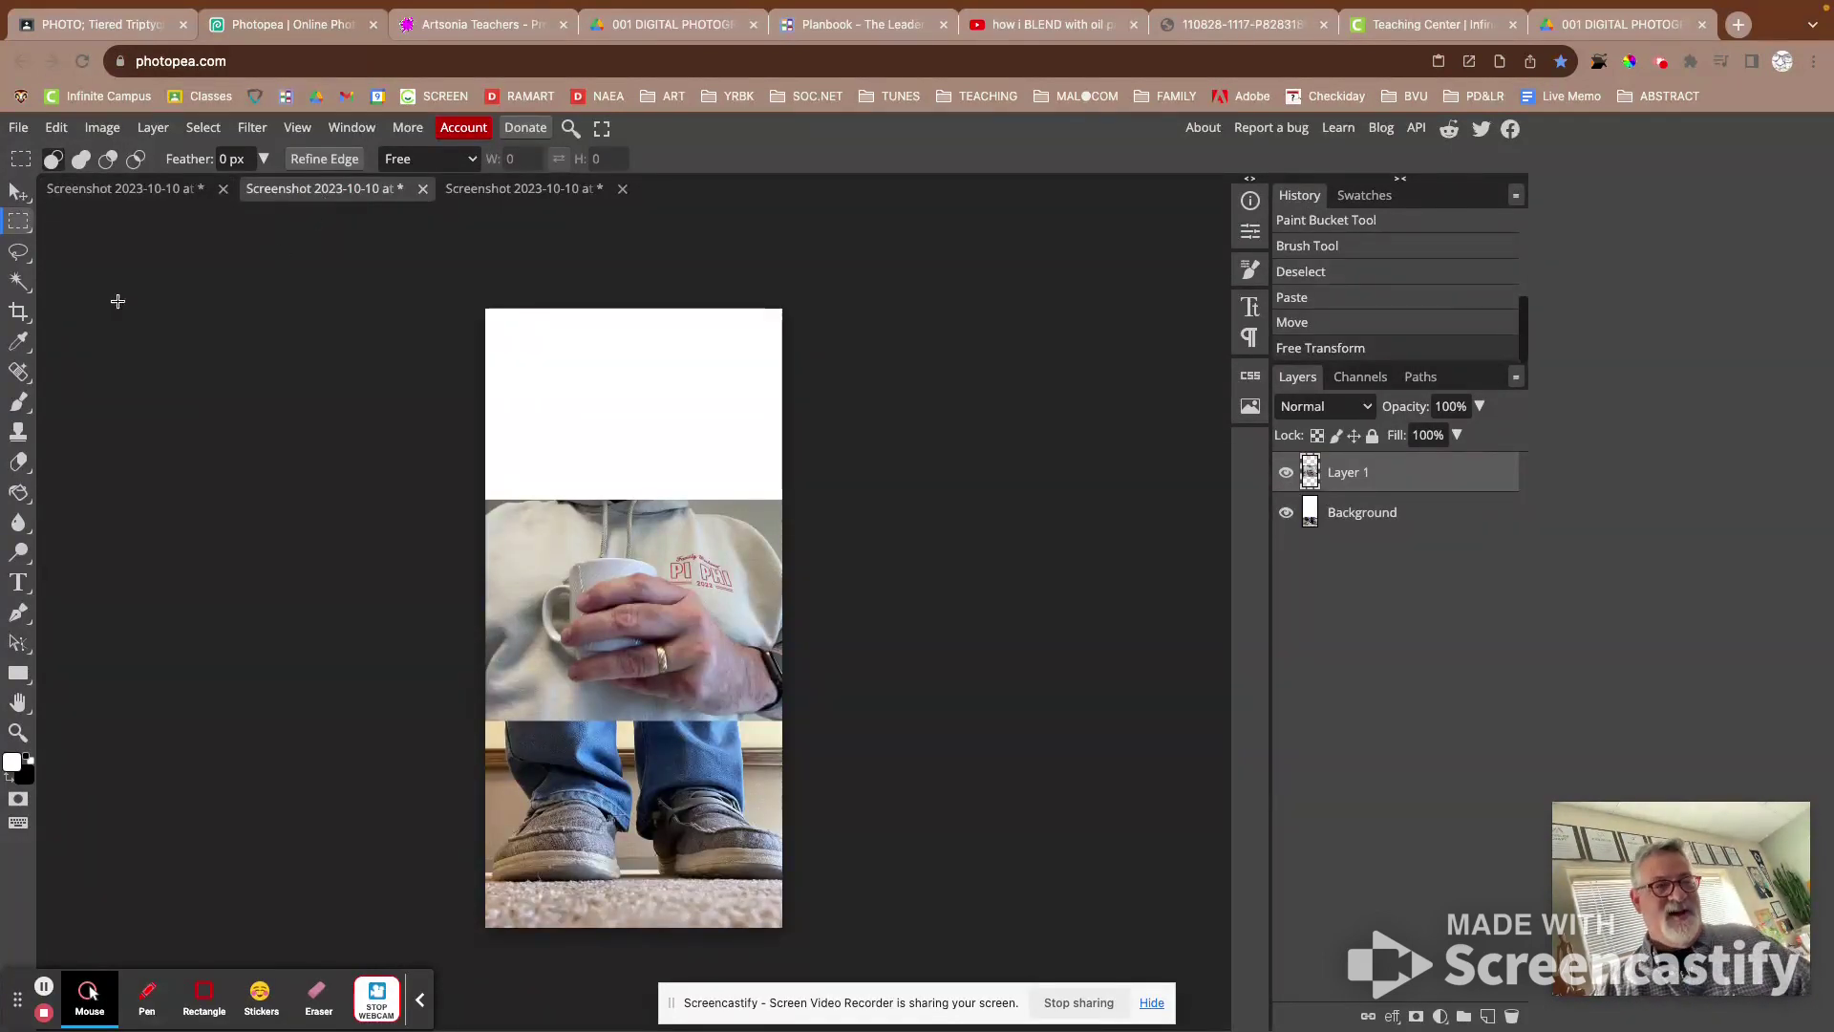
pyautogui.click(16, 192)
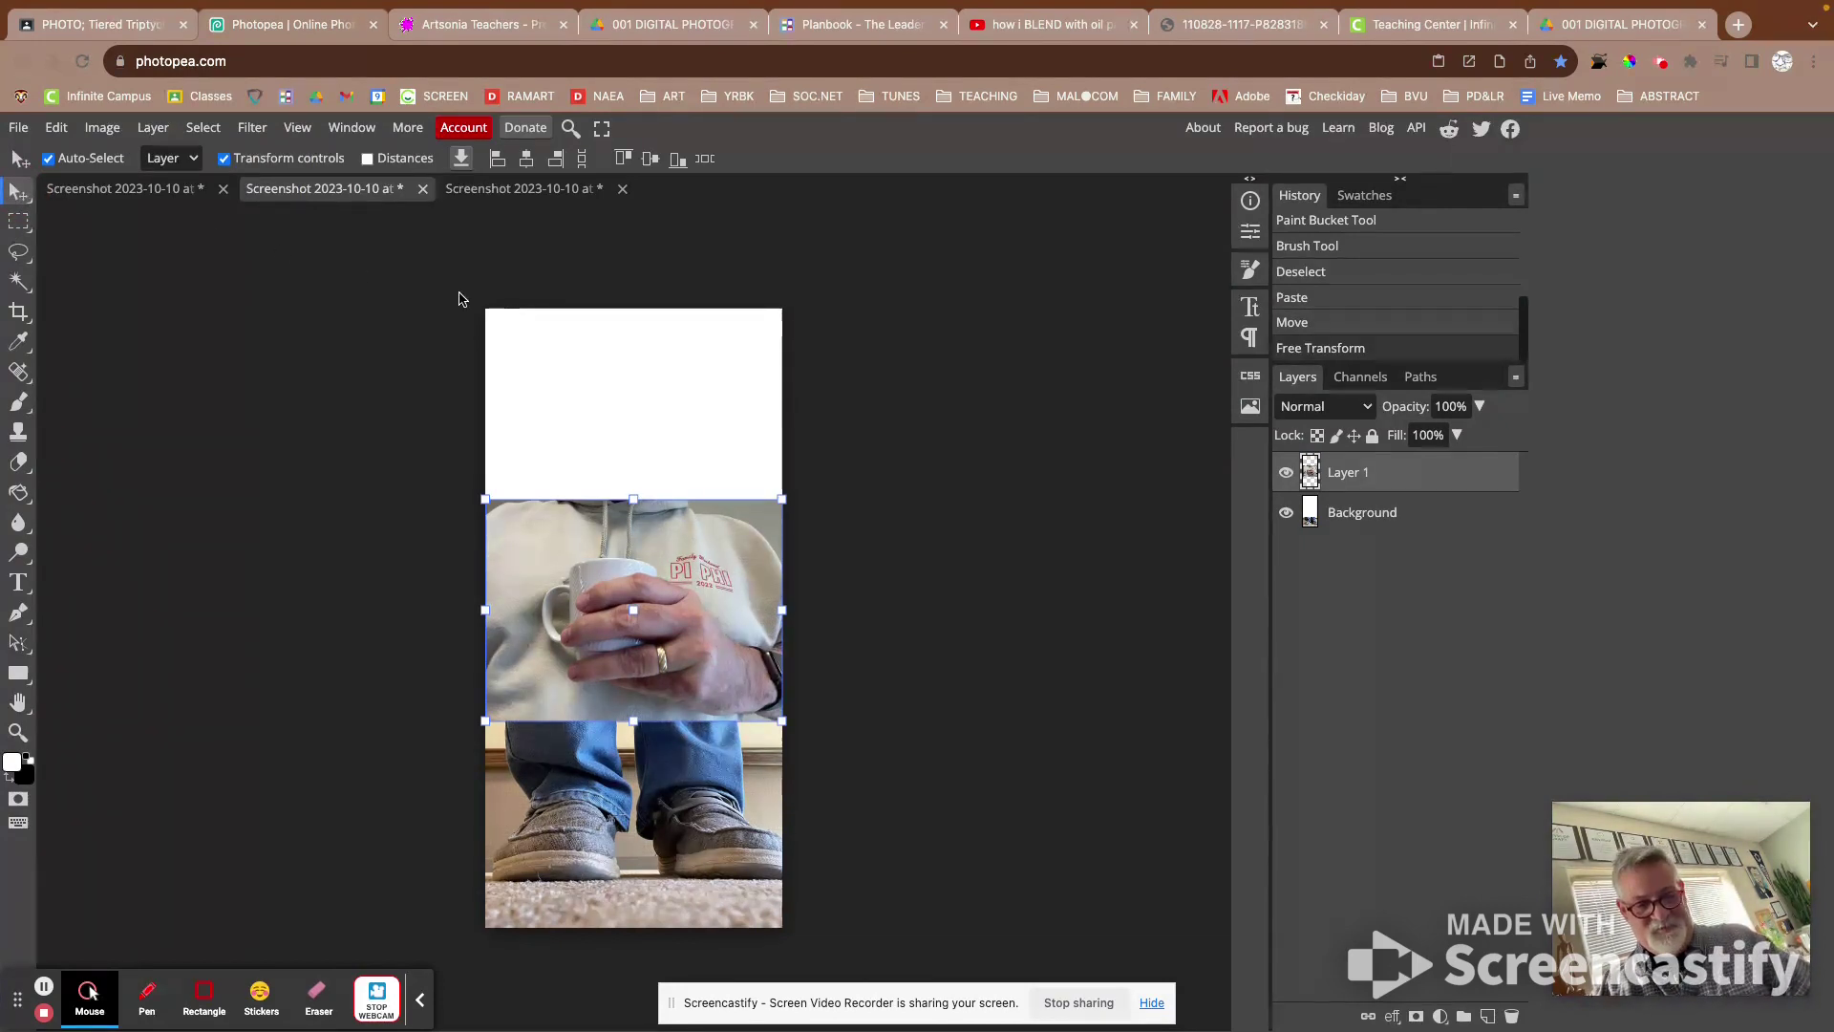
pyautogui.hotkey('ctrl', 'v')
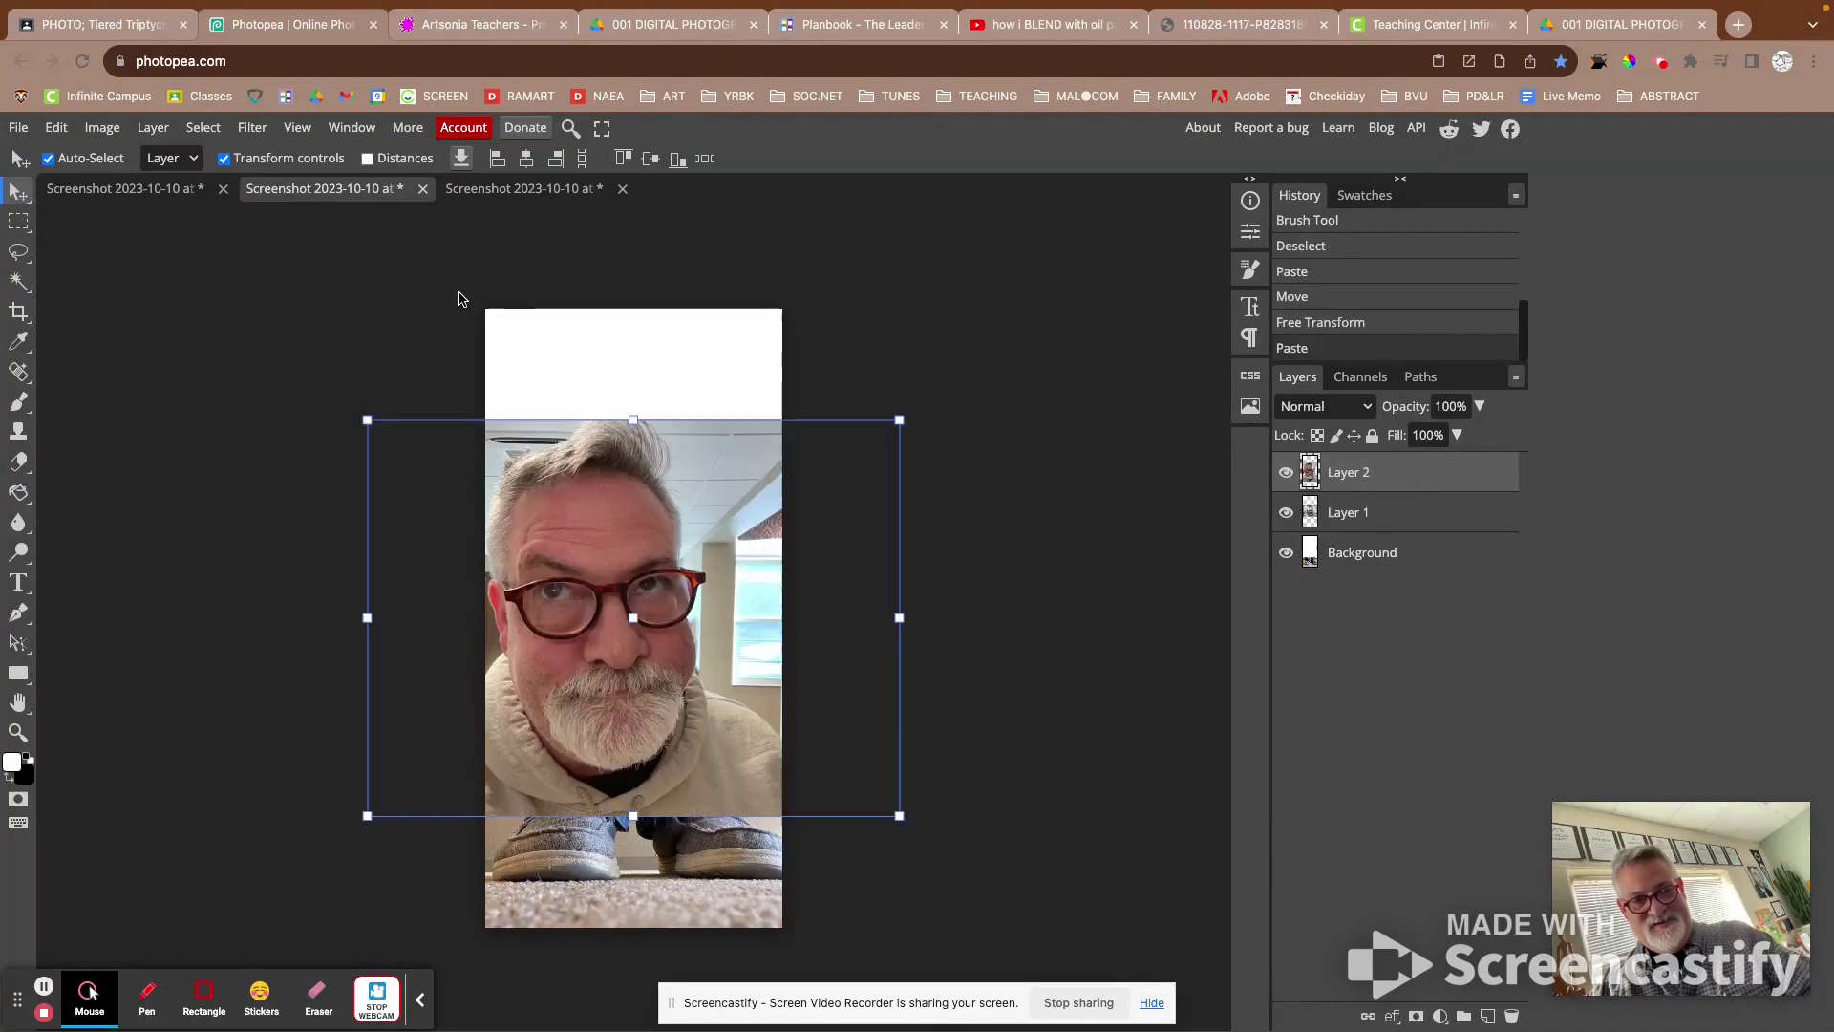
# Step: Move the face photo to the top of the canvas and scale it to about 56.91%, filling the width above the mug photo
pyautogui.moveTo(688, 734); pyautogui.dragTo(704, 624)
pyautogui.moveTo(910, 704); pyautogui.dragTo(701, 461)
pyautogui.moveTo(507, 502); pyautogui.dragTo(479, 523)
pyautogui.moveTo(663, 412); pyautogui.dragTo(664, 415)
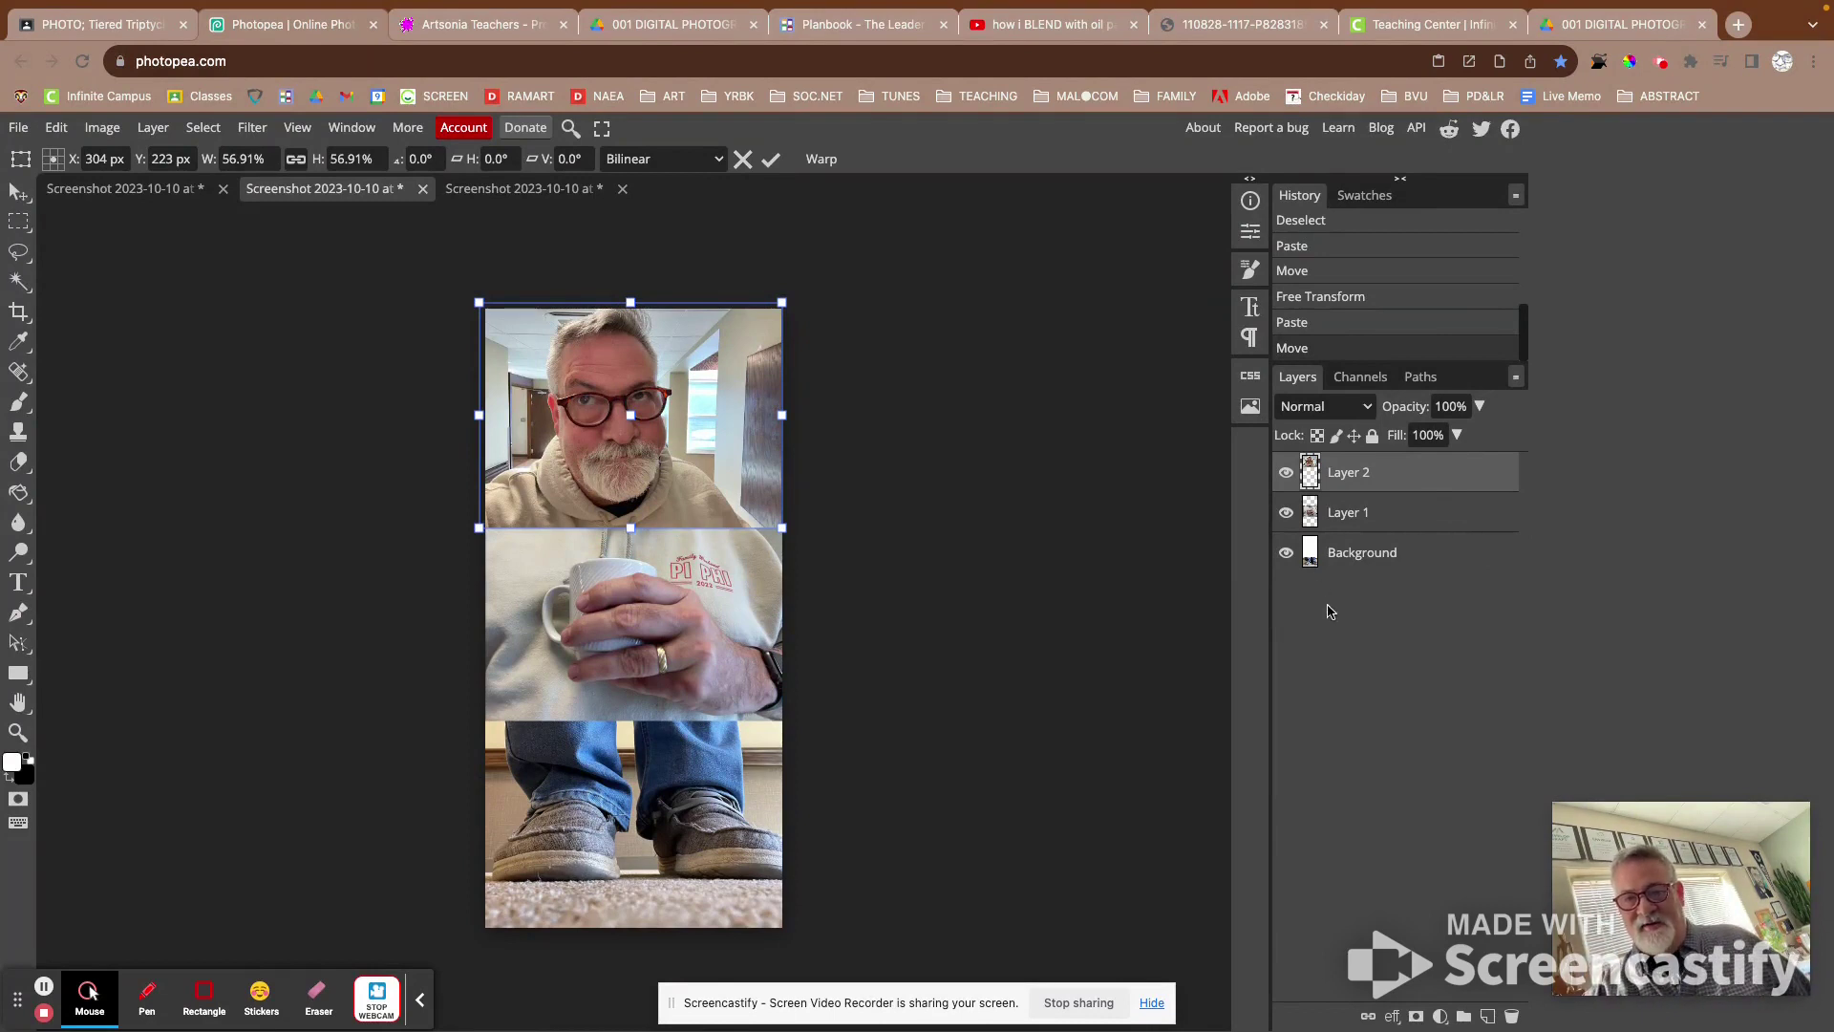
pyautogui.click(1385, 558)
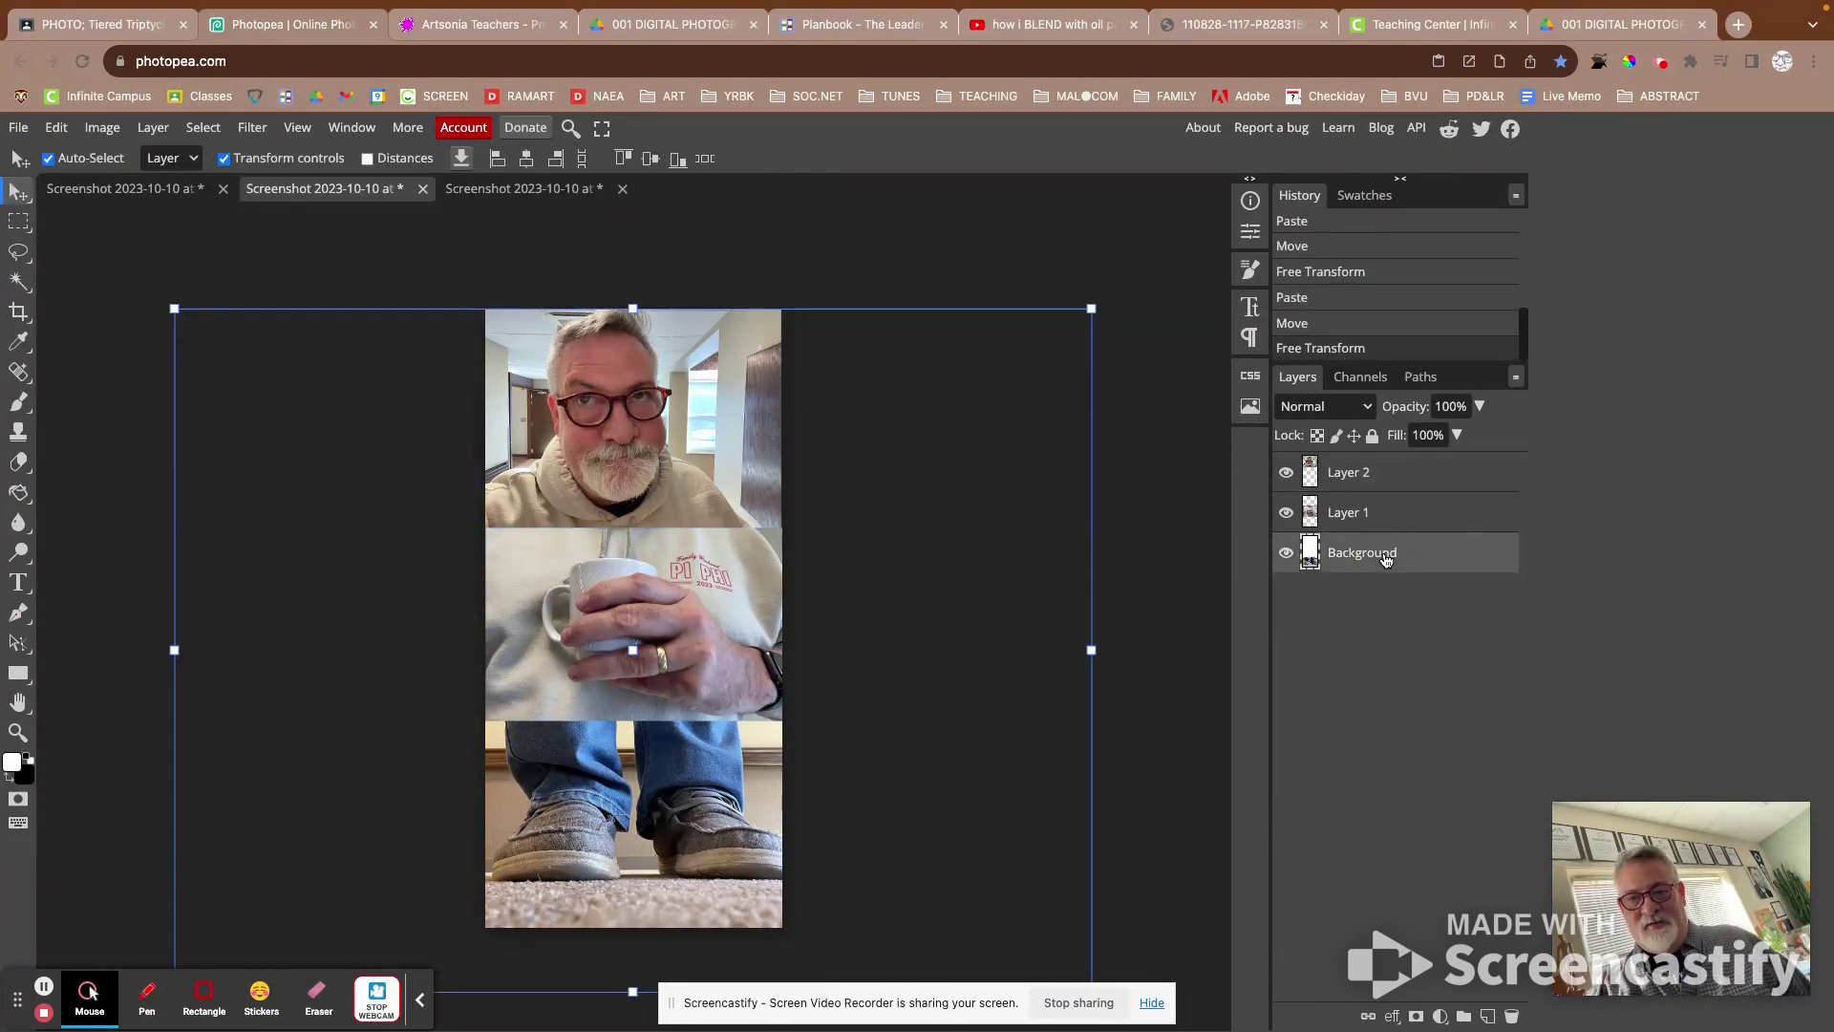
# Step: Move the Background layer to the top of the layer stack, and return it below Layer 1
pyautogui.moveTo(1385, 558); pyautogui.dragTo(1382, 464)
pyautogui.click(1378, 477)
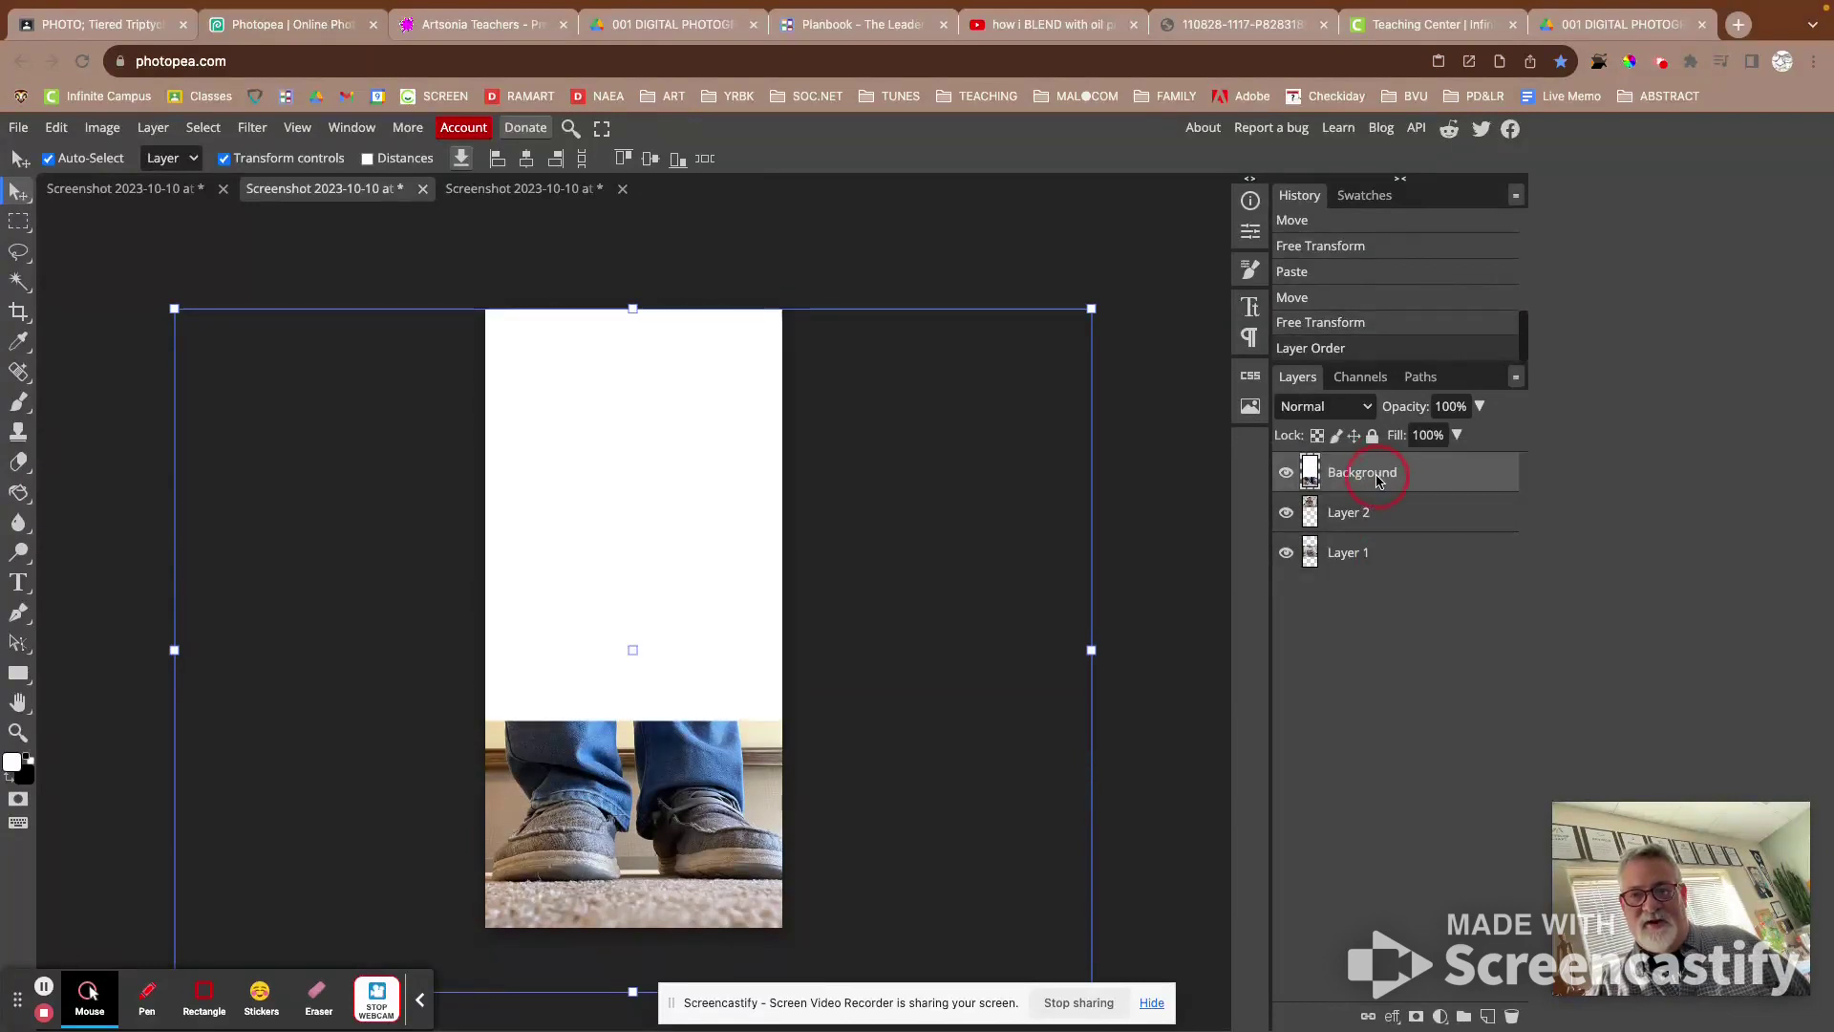
pyautogui.moveTo(1380, 481); pyautogui.dragTo(1397, 609)
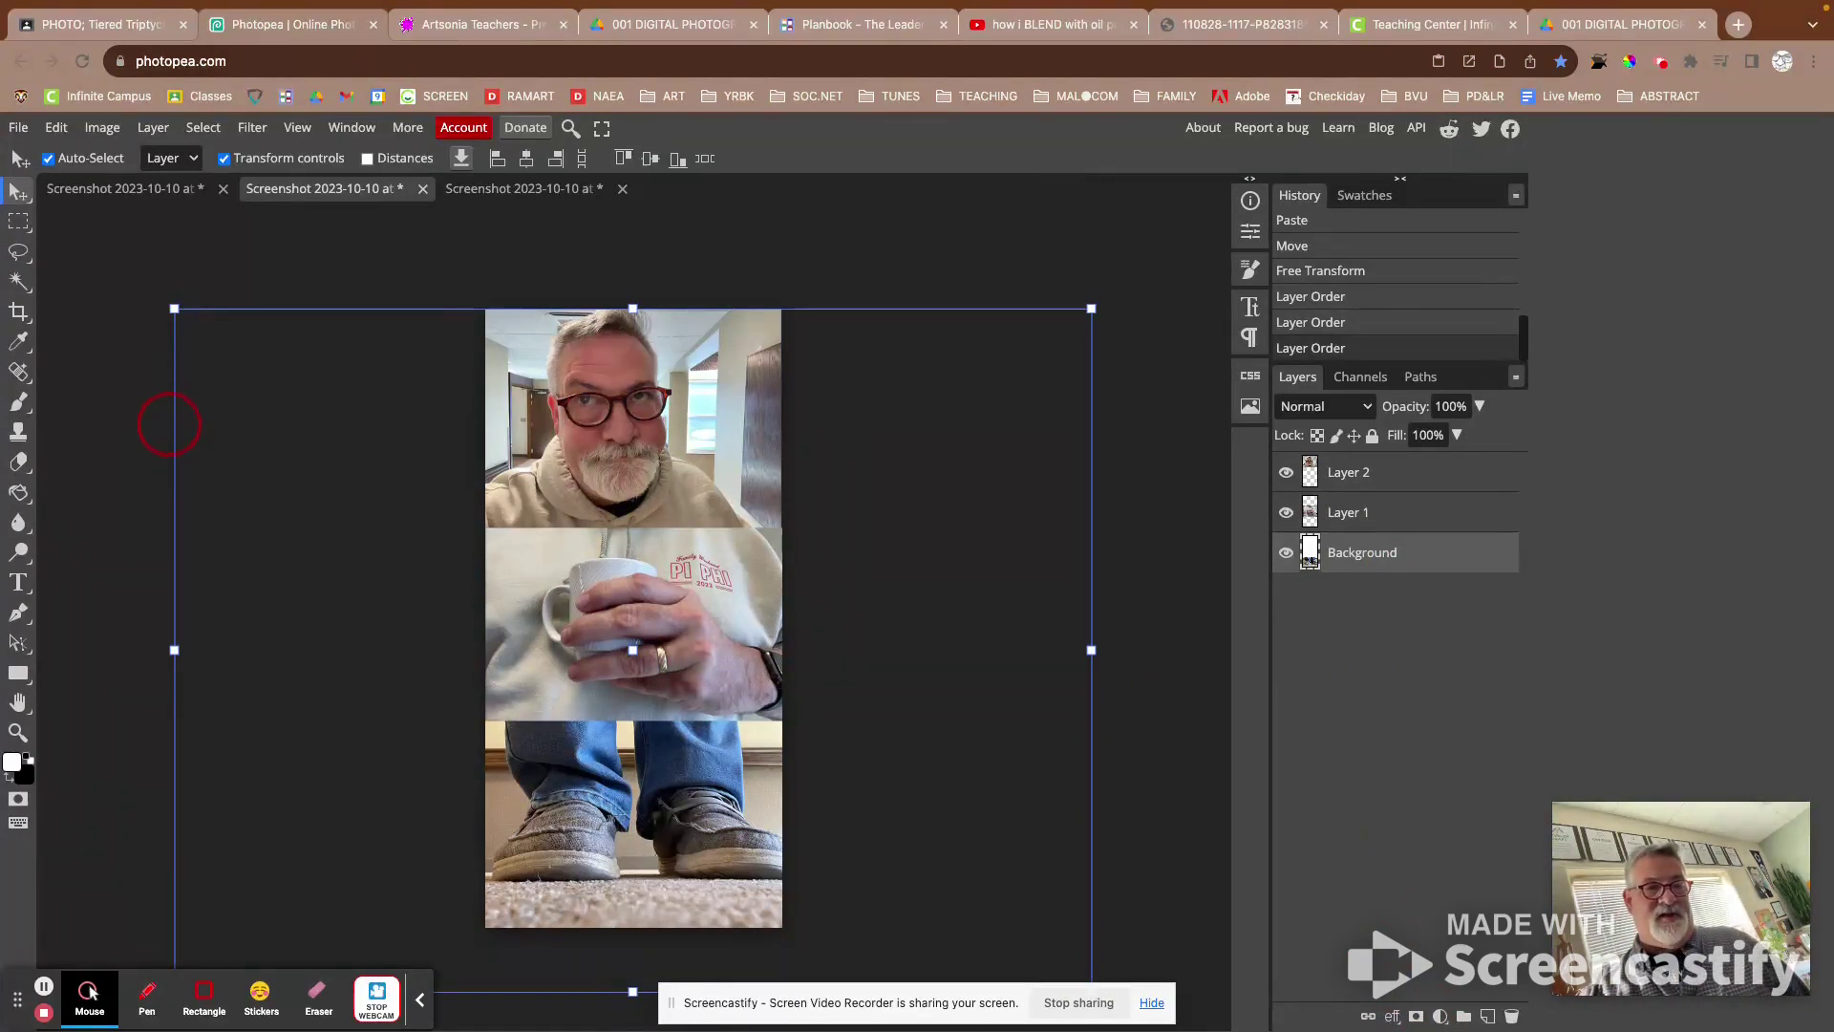
# Step: Deselect all layers with the Move tool active
pyautogui.rightClick(18, 192)
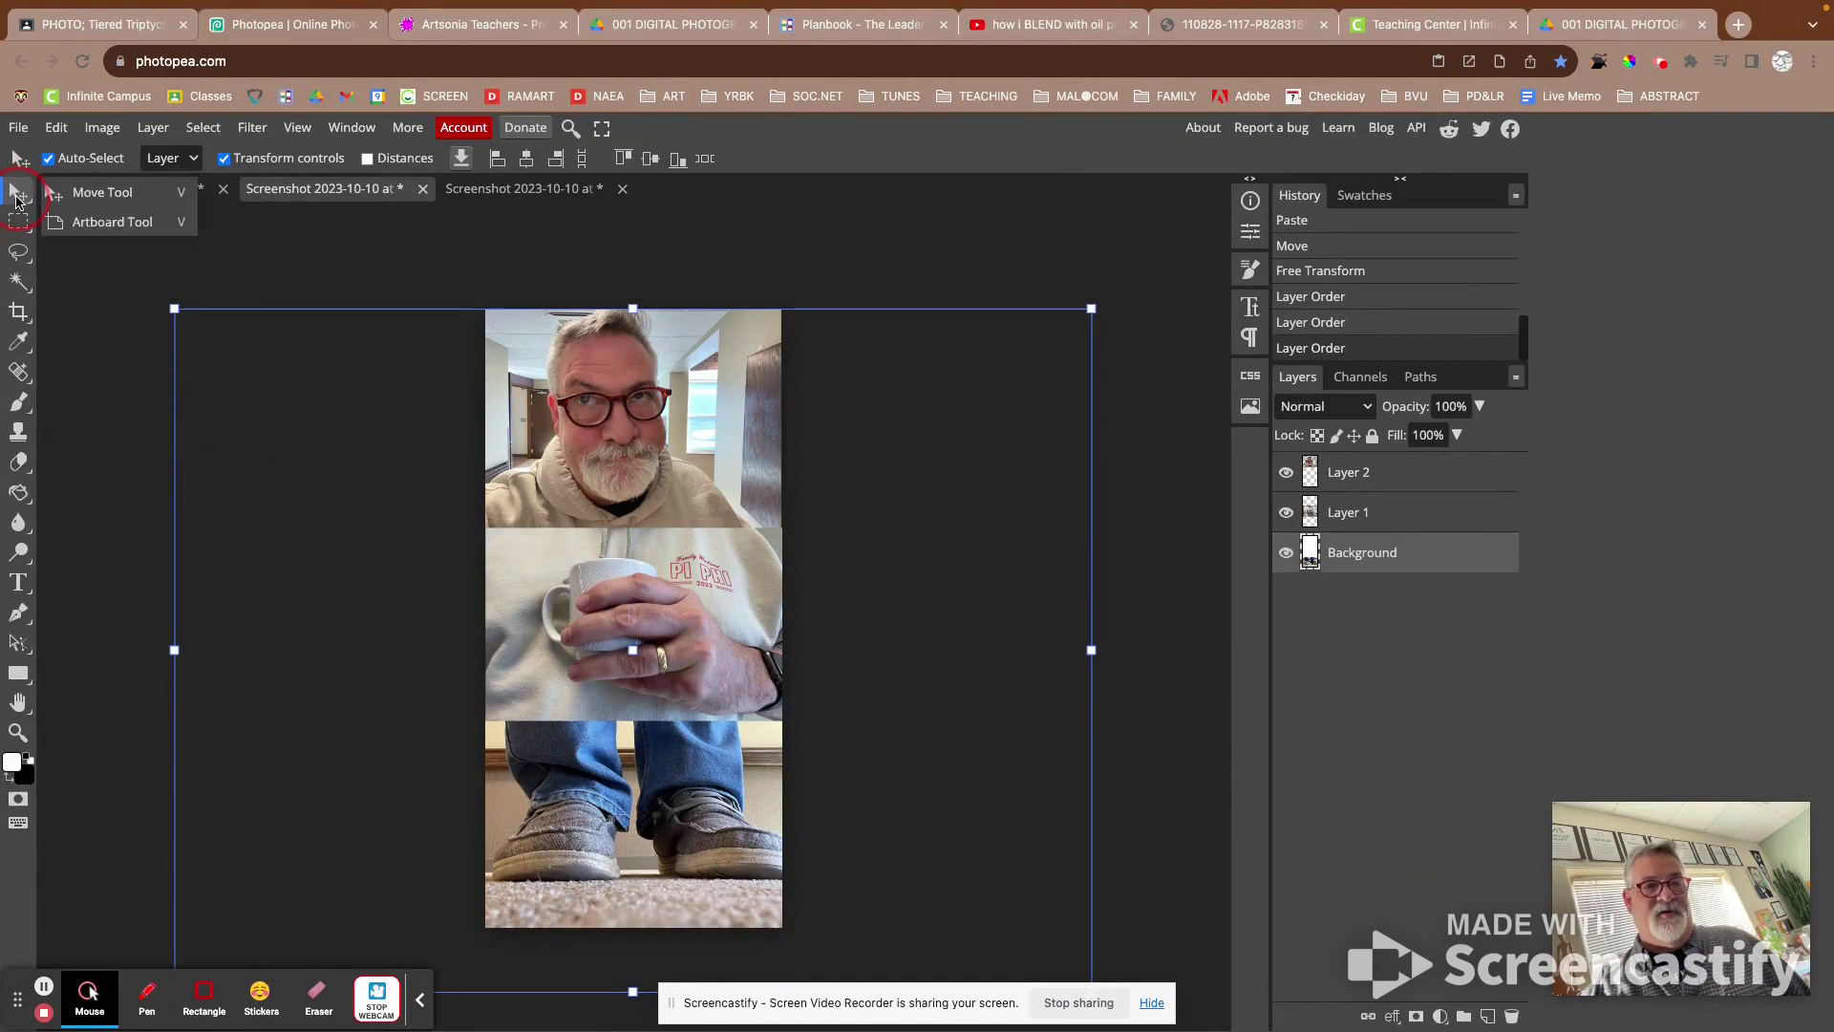
pyautogui.click(815, 249)
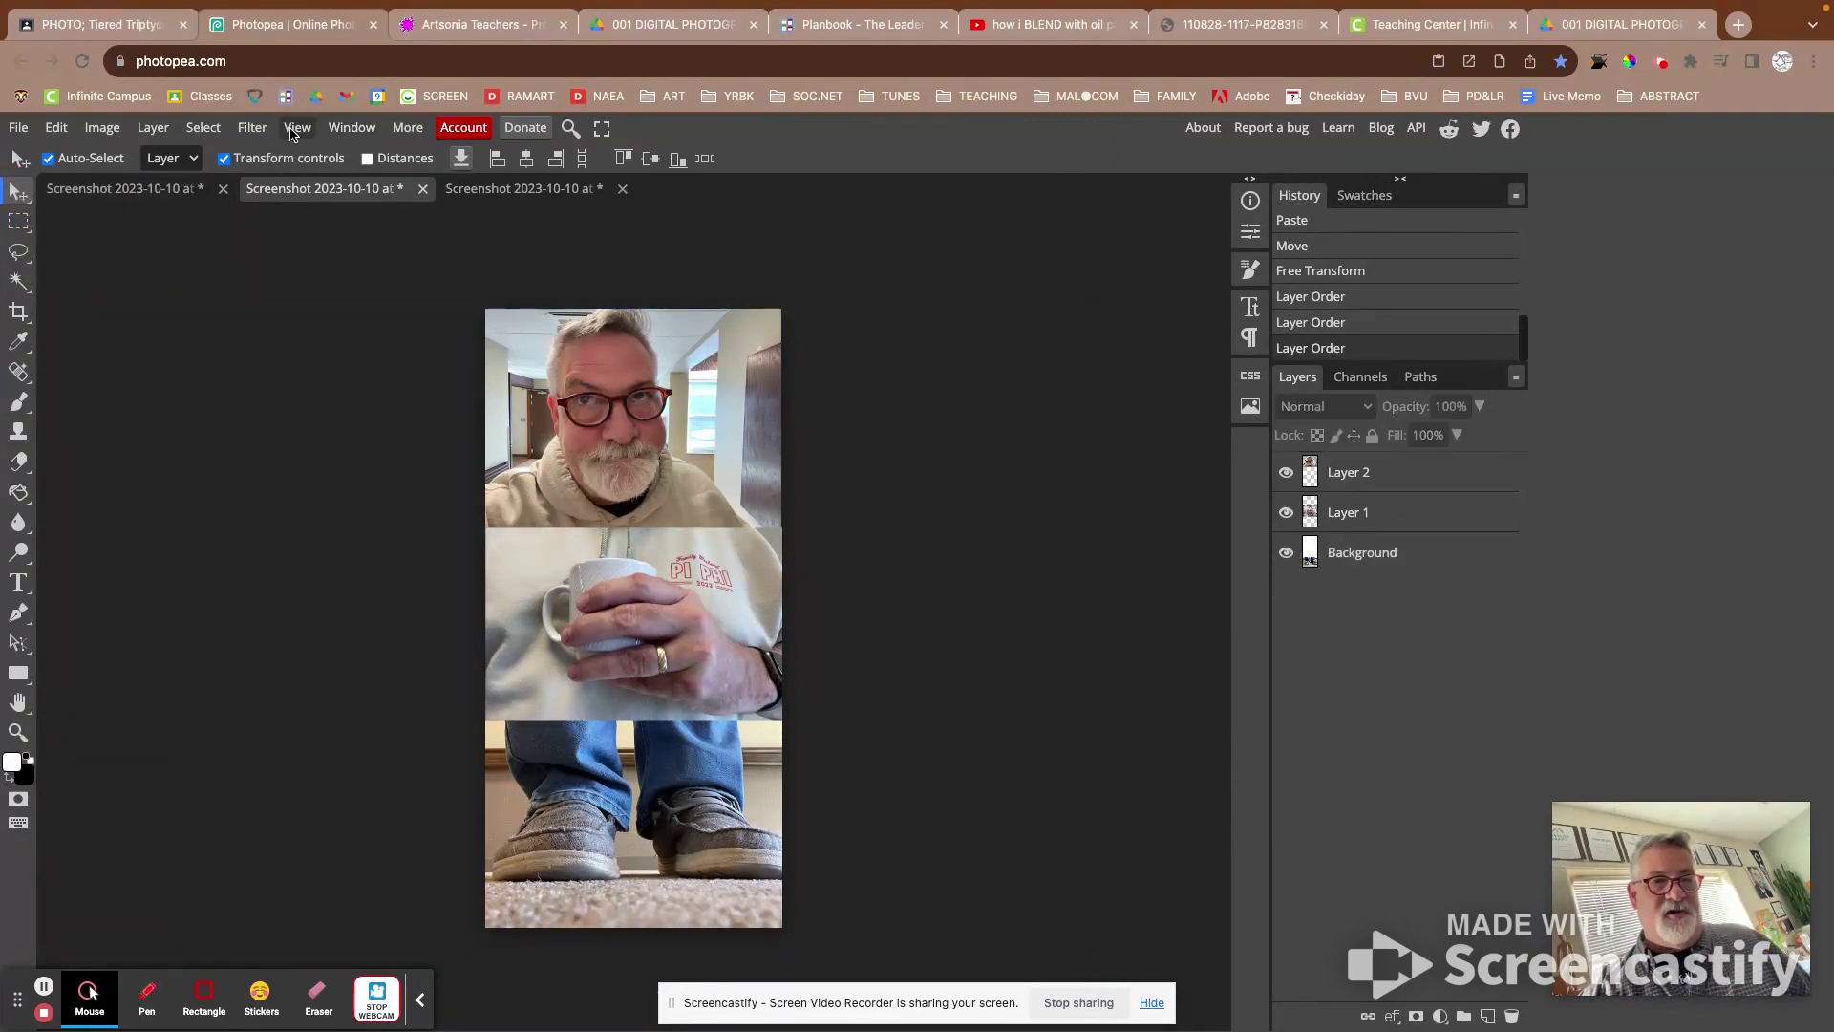
# Step: Try flattening the three-layer triptych, and undo the flattening
pyautogui.click(153, 130)
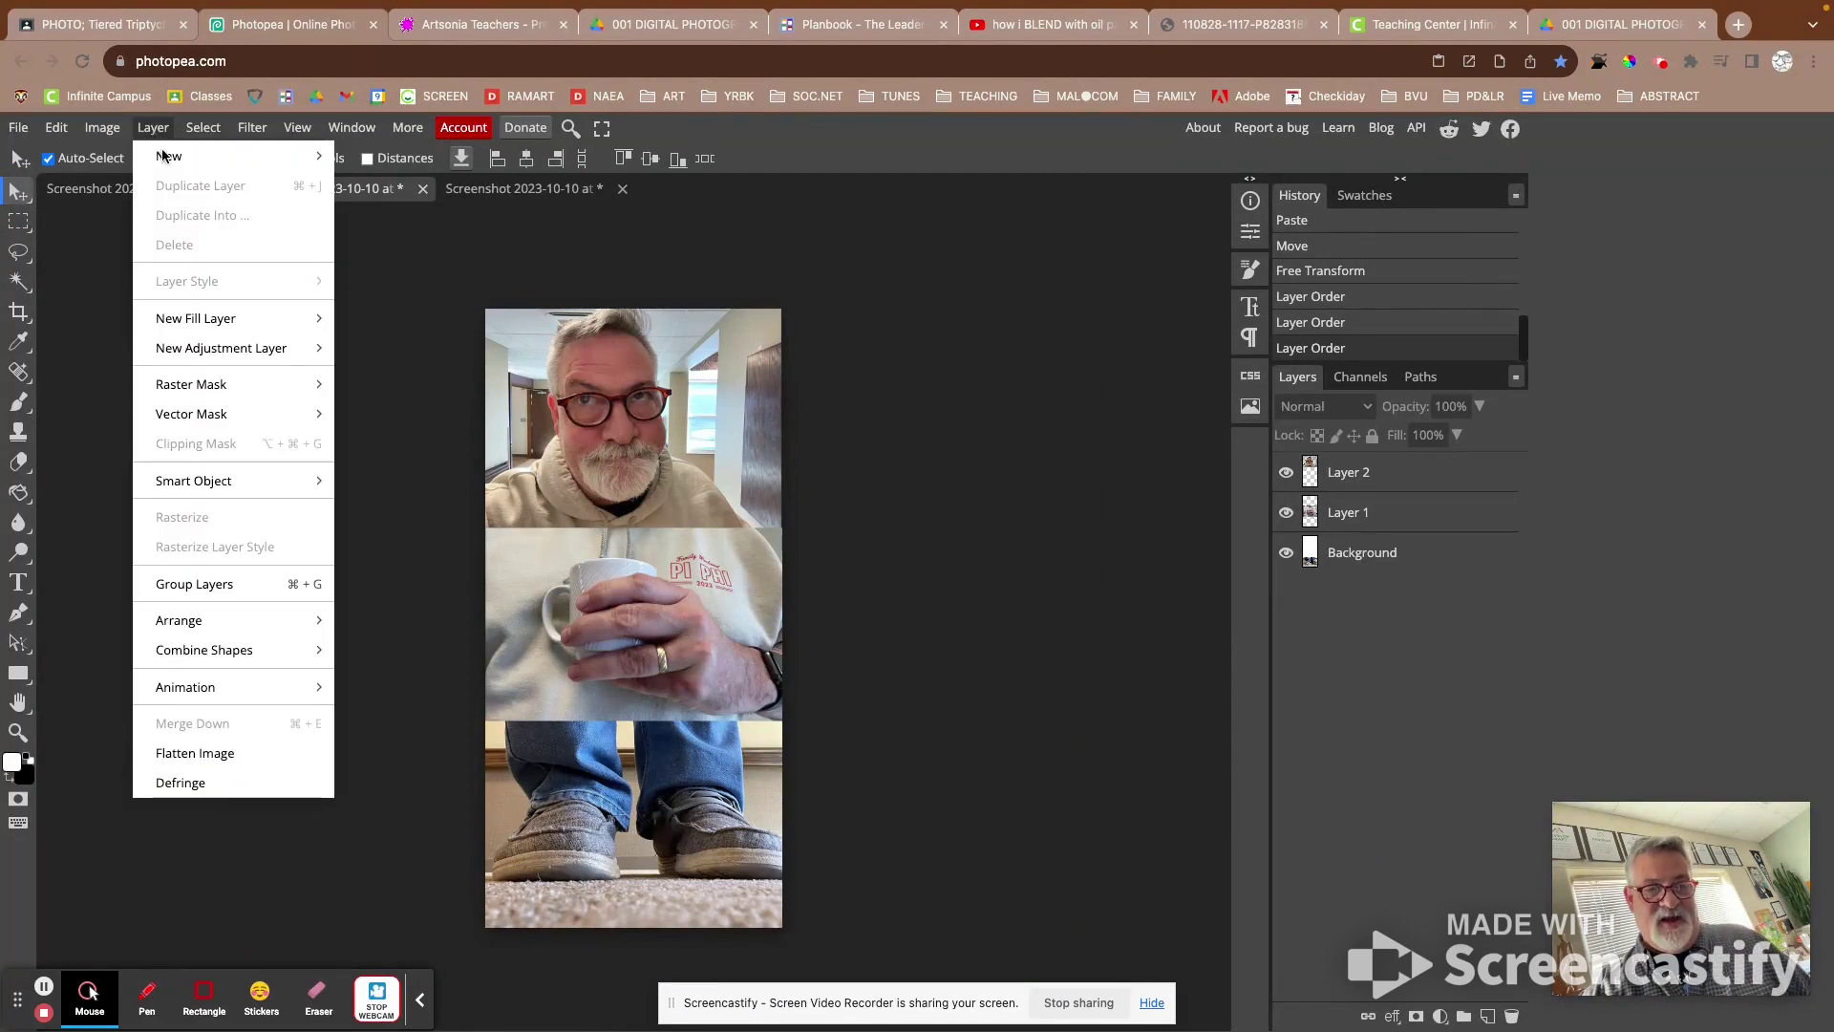
pyautogui.click(268, 761)
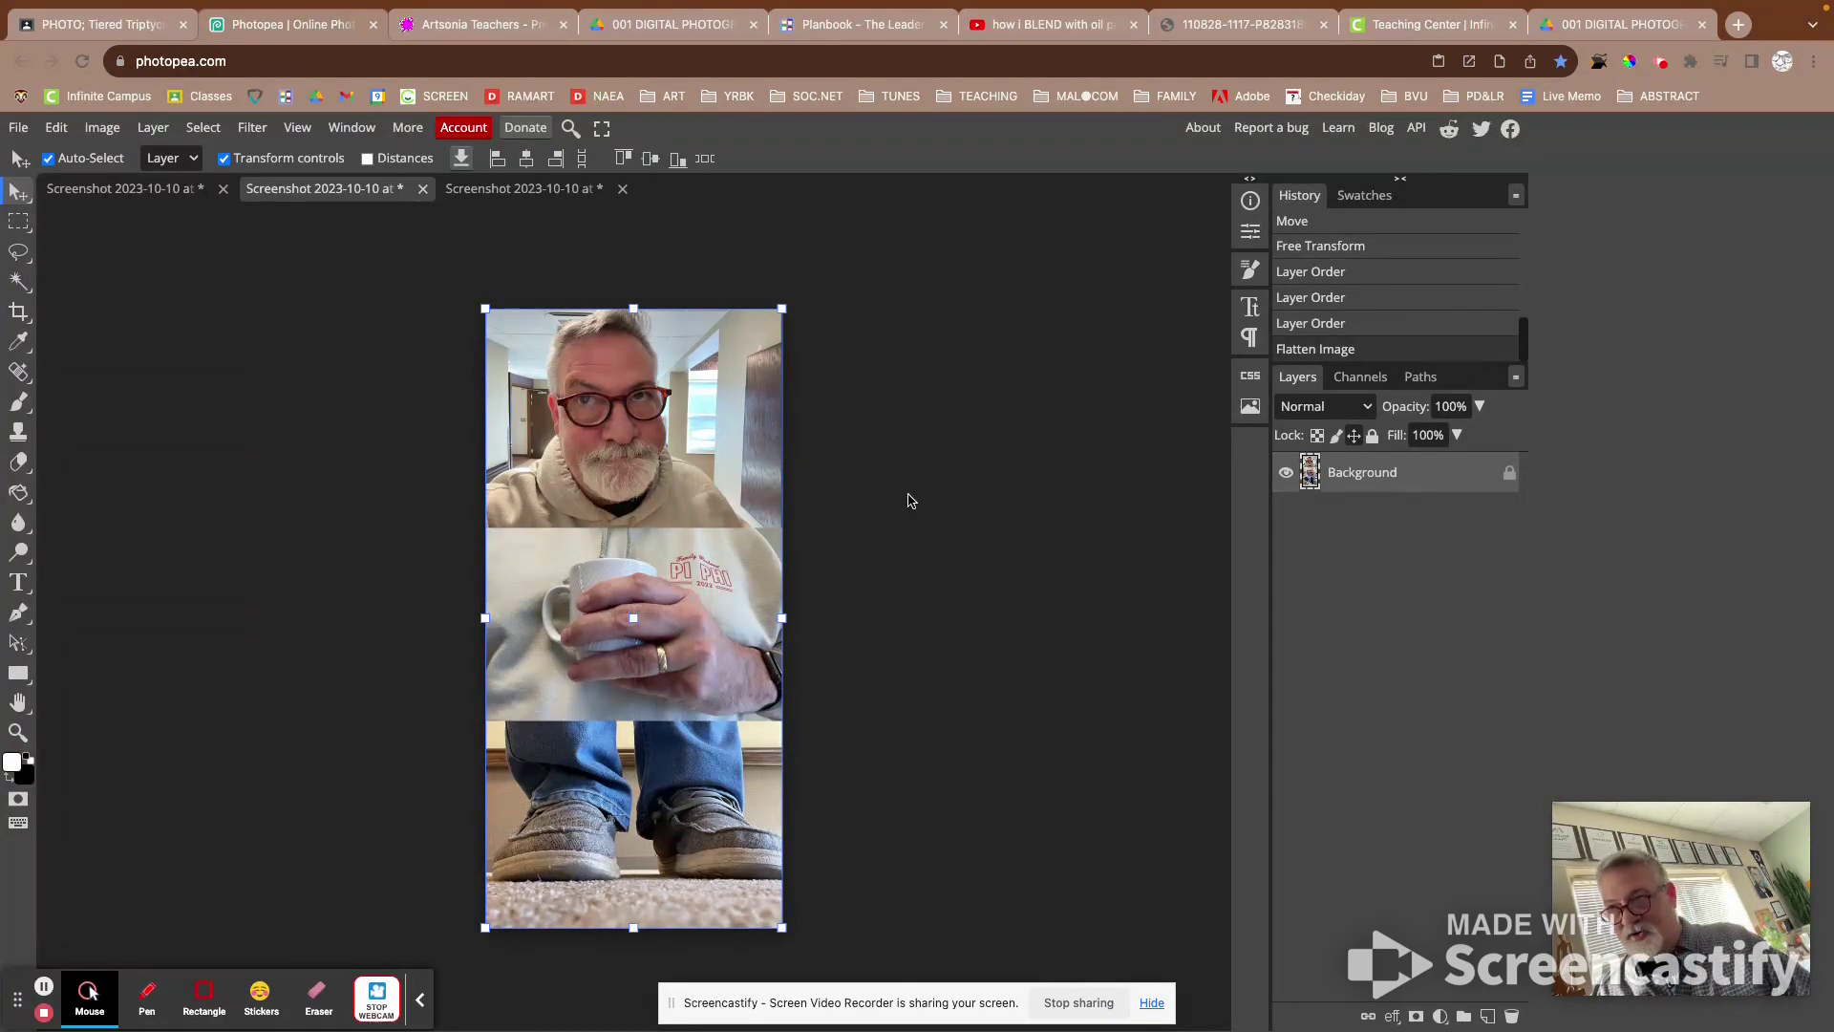
pyautogui.hotkey('ctrl', 'z')
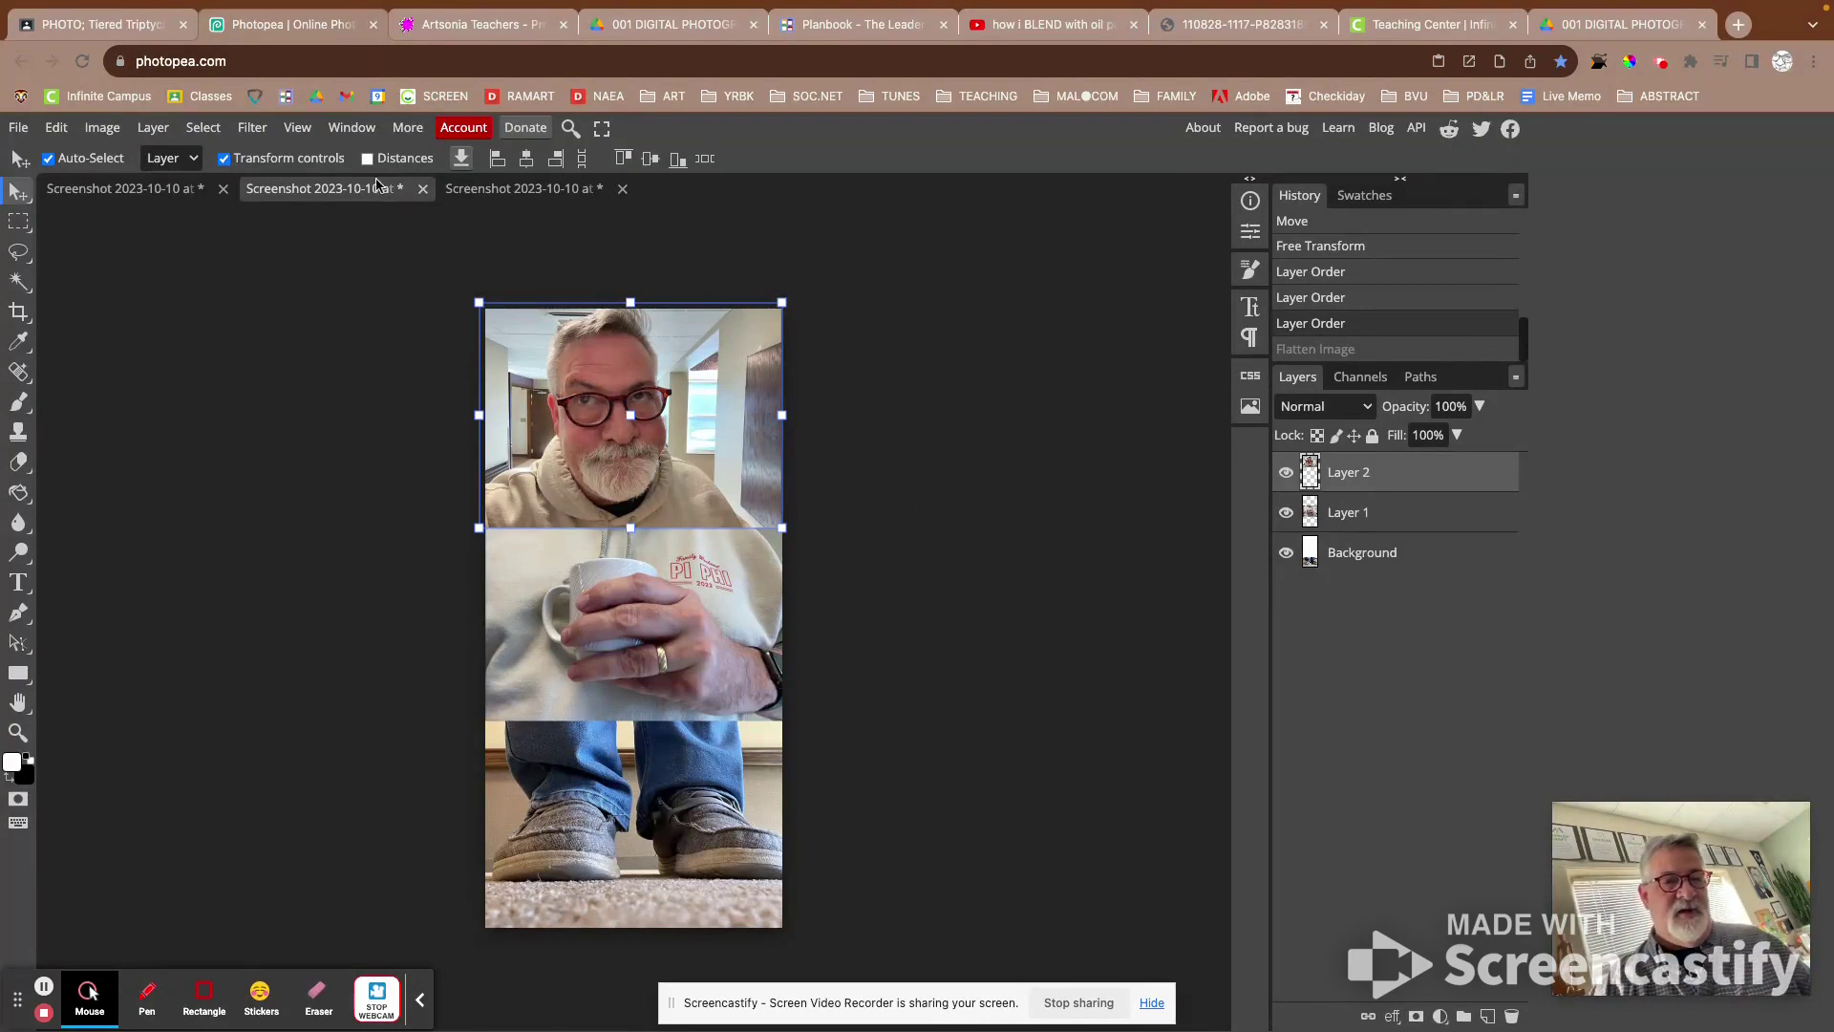
# Step: Try Auto Tone on the face photo layer, and undo it
pyautogui.click(104, 134)
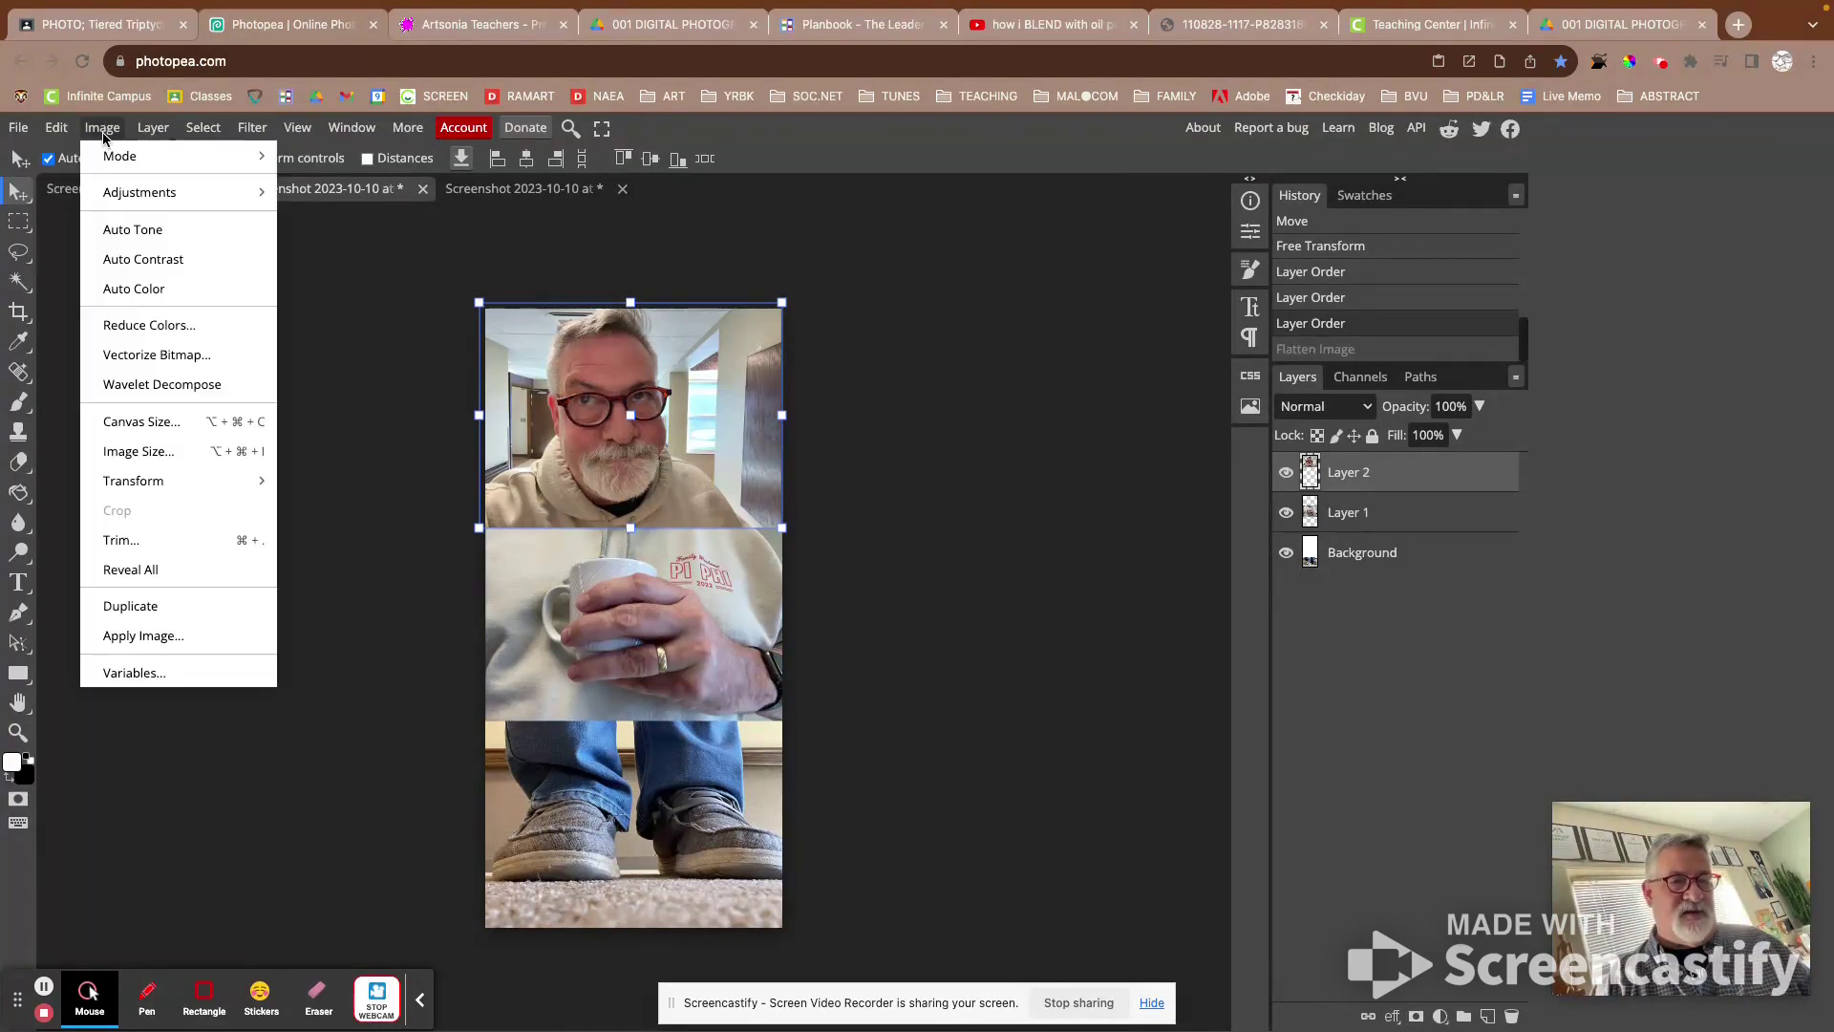
pyautogui.click(153, 237)
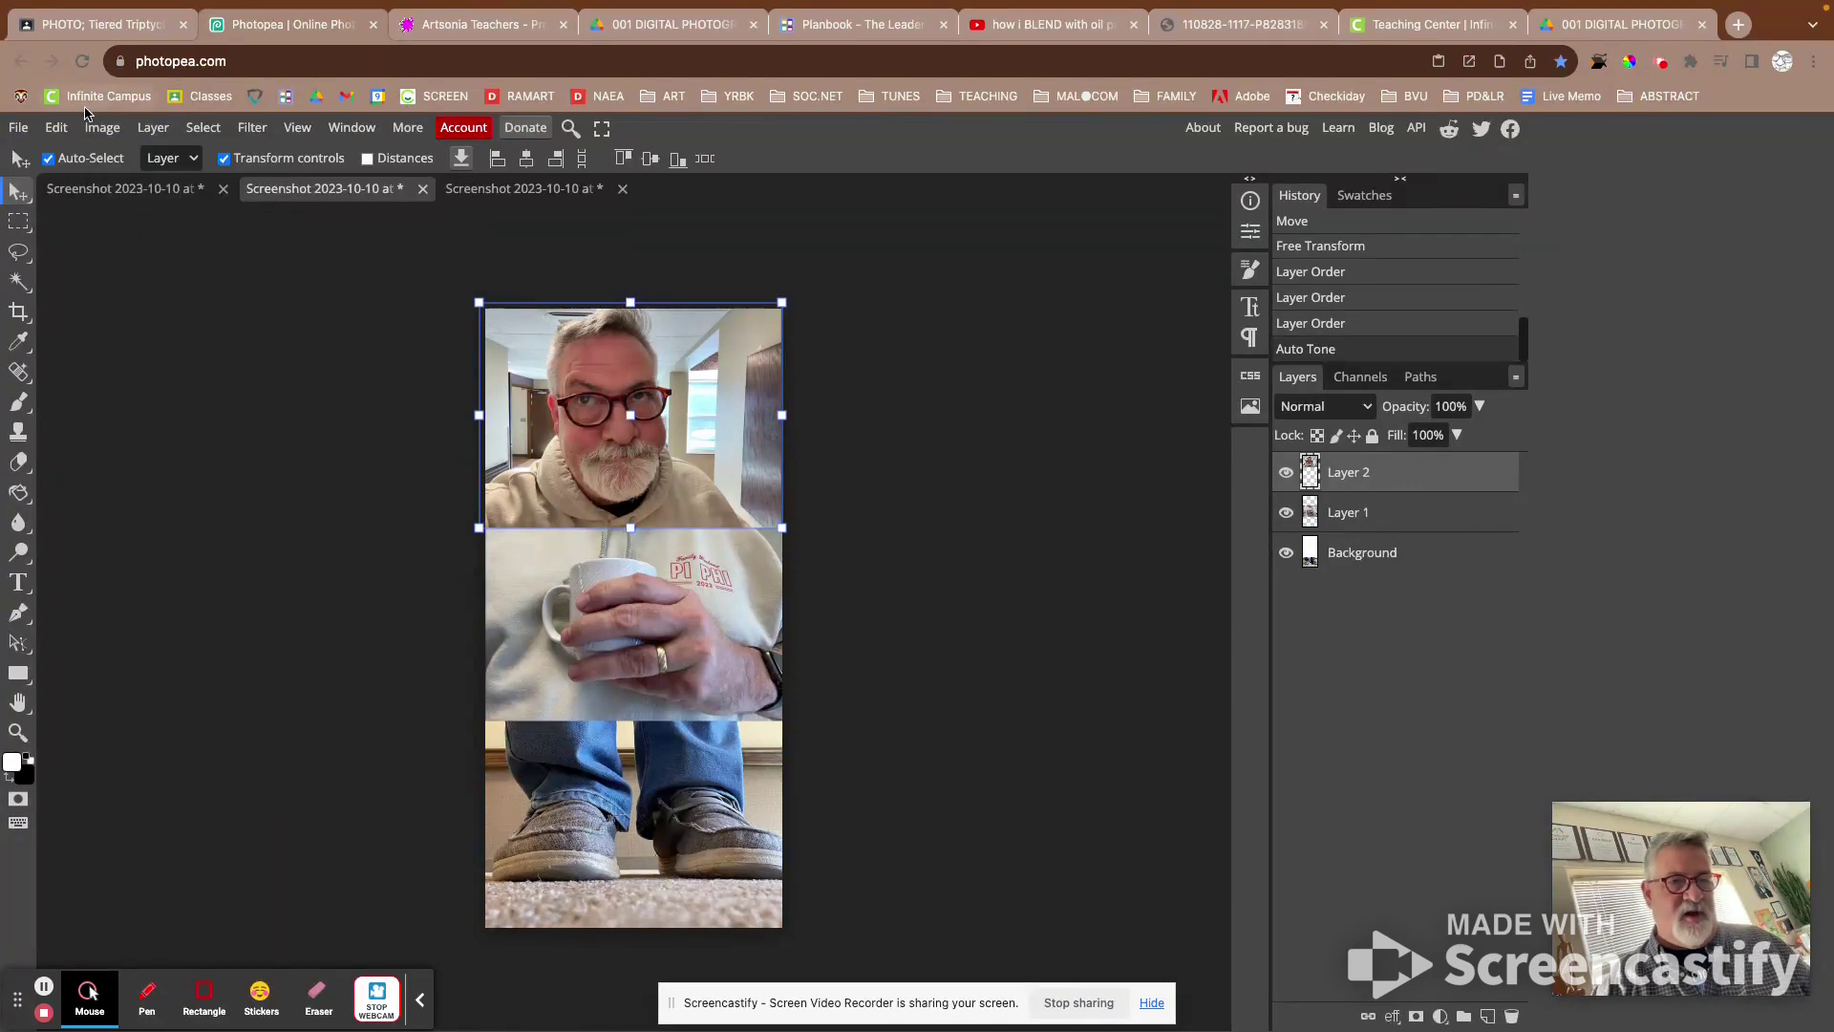
pyautogui.press('super+z')
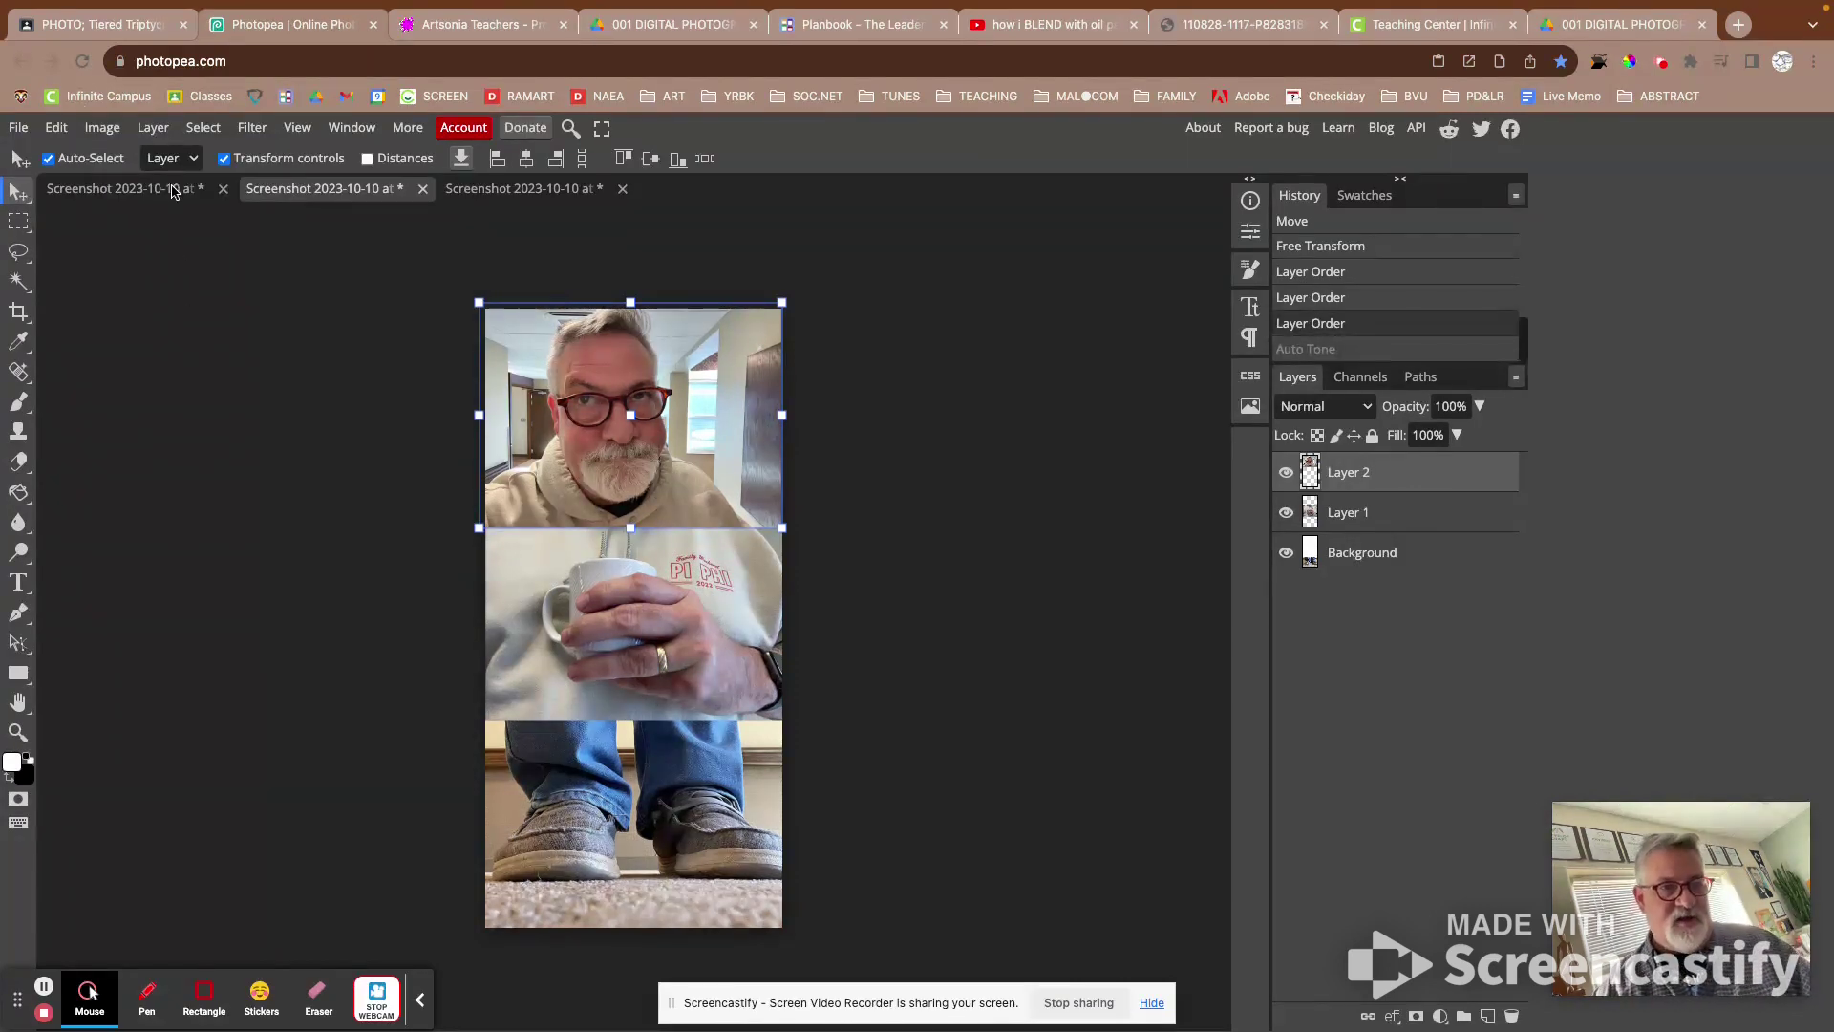
# Step: Apply Auto Contrast to the face photo layer, and set its Levels to black point 1, midtones 1.13 and white point 242
pyautogui.click(101, 128)
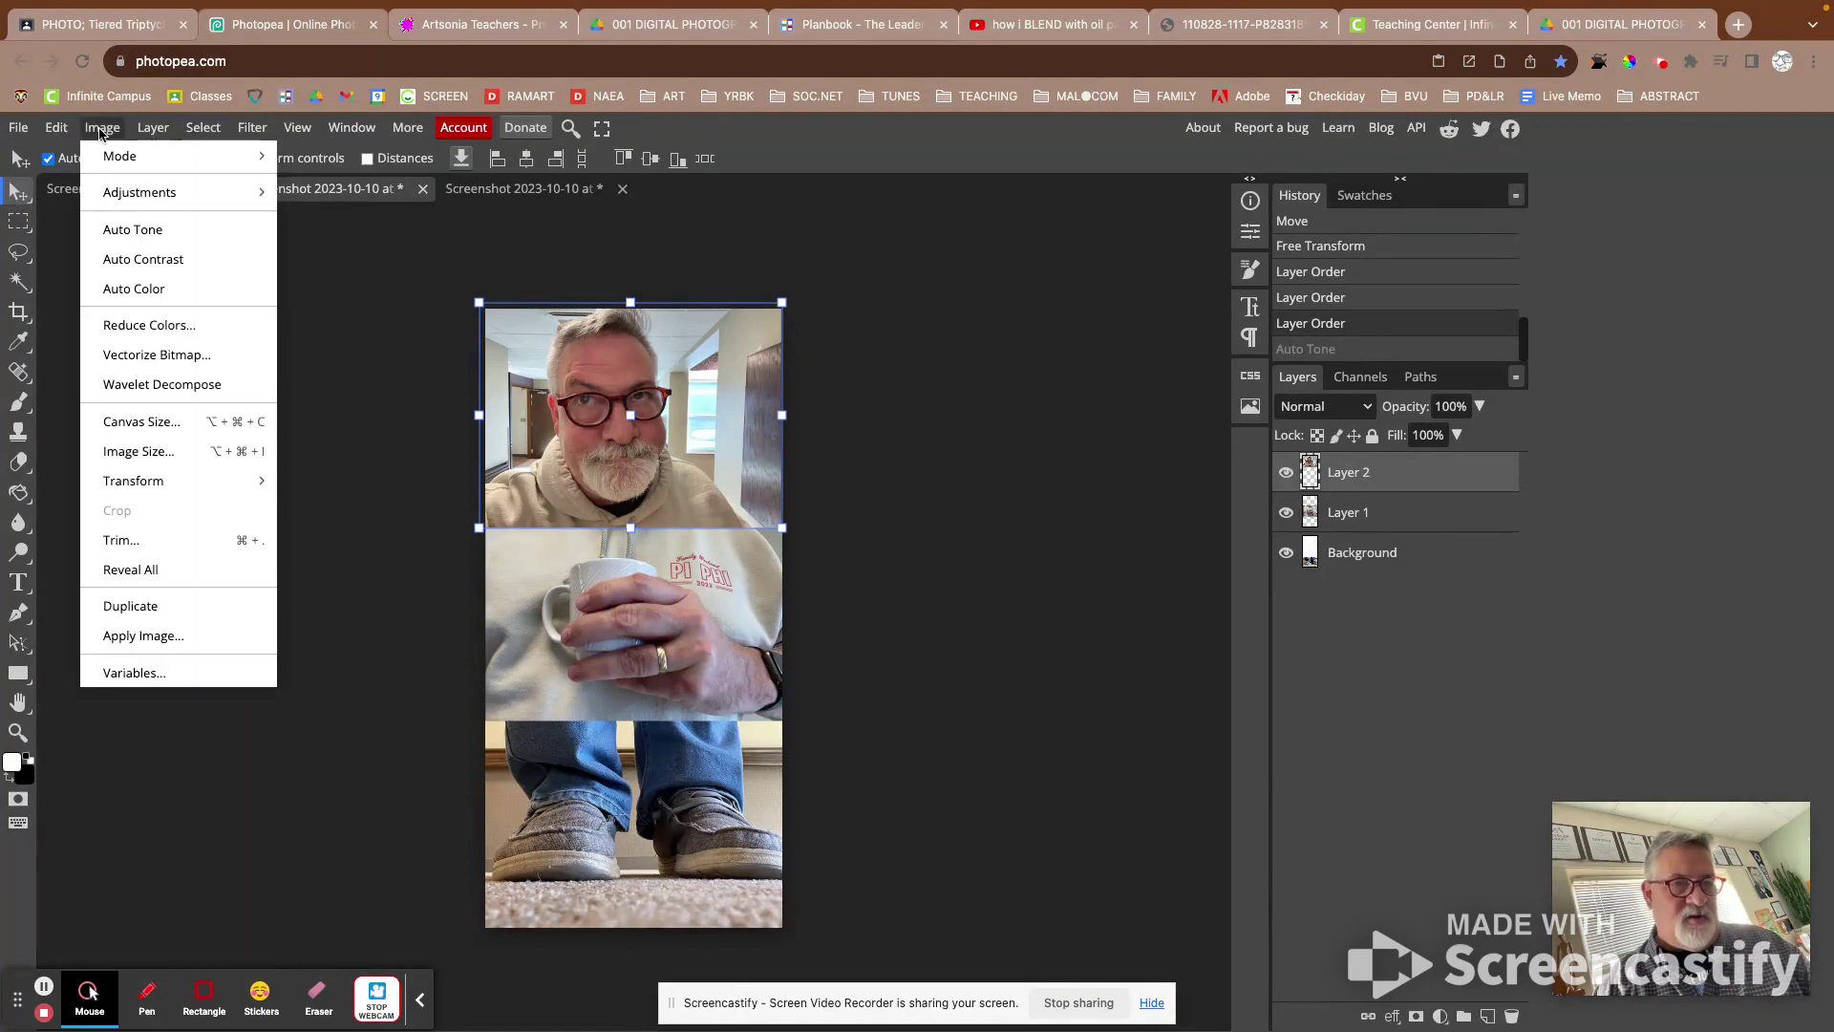
pyautogui.click(149, 260)
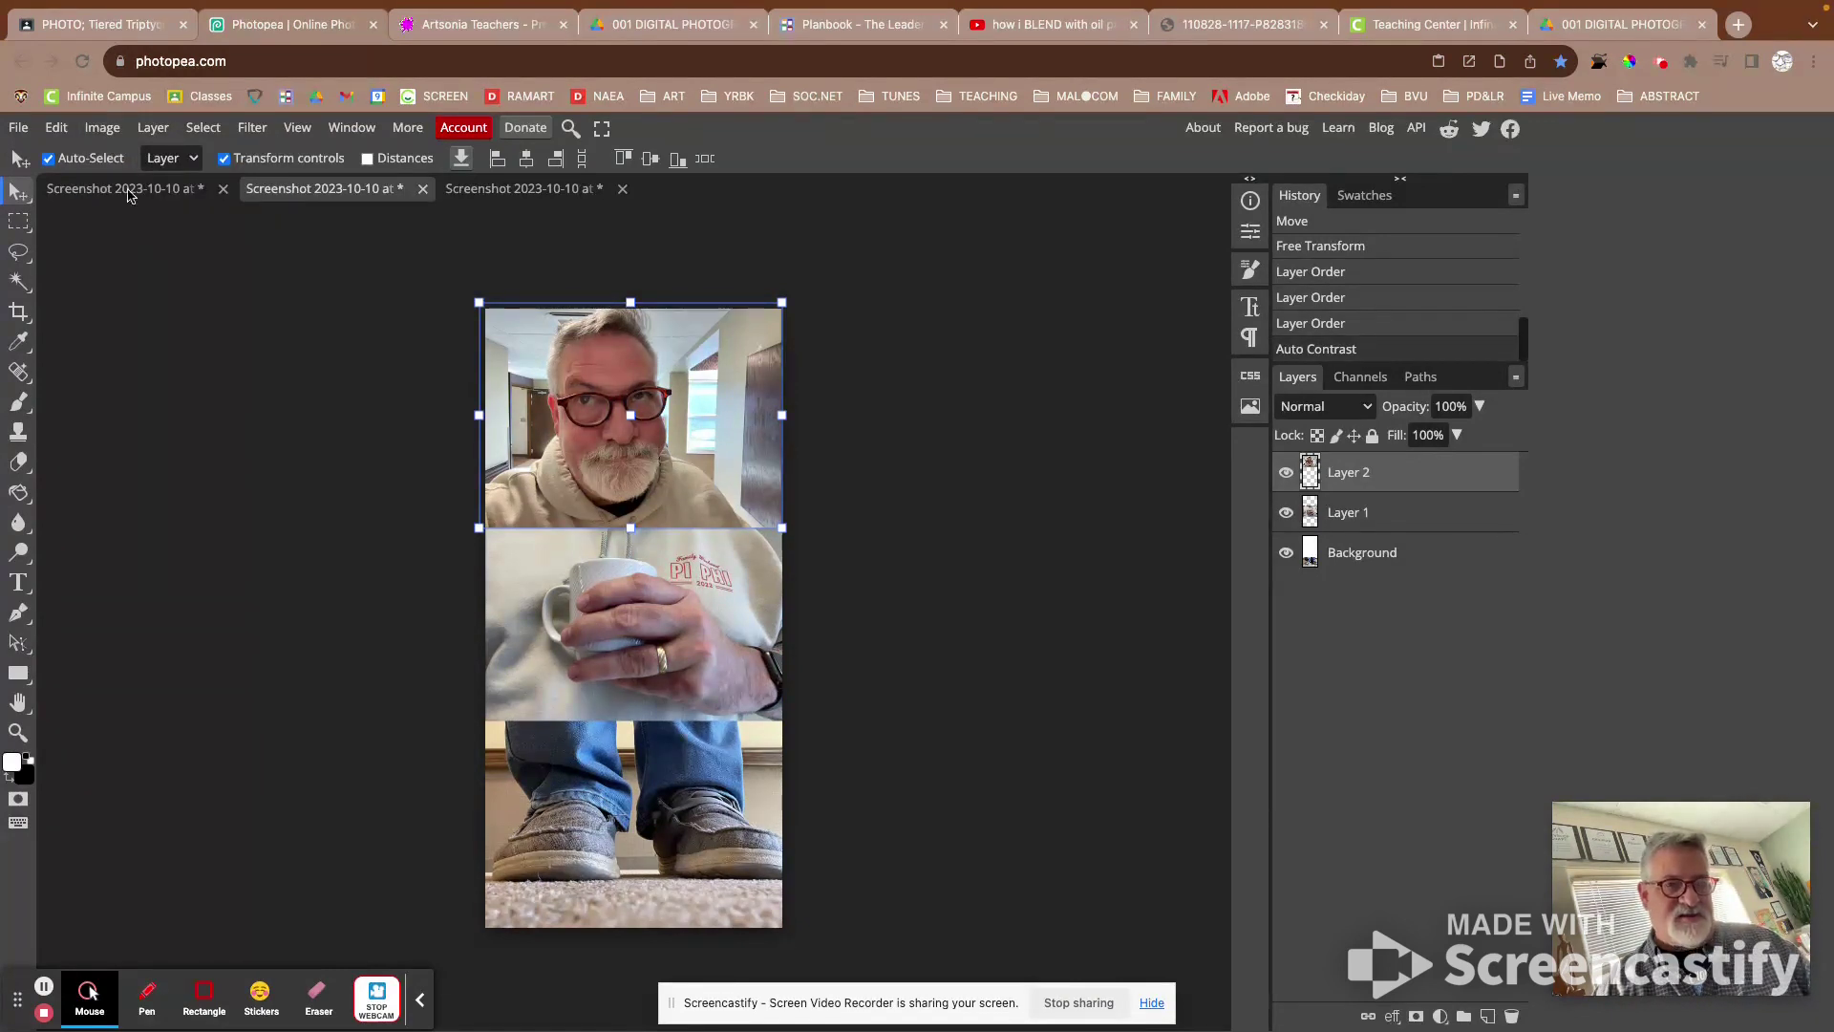
pyautogui.click(101, 128)
pyautogui.moveTo(136, 191)
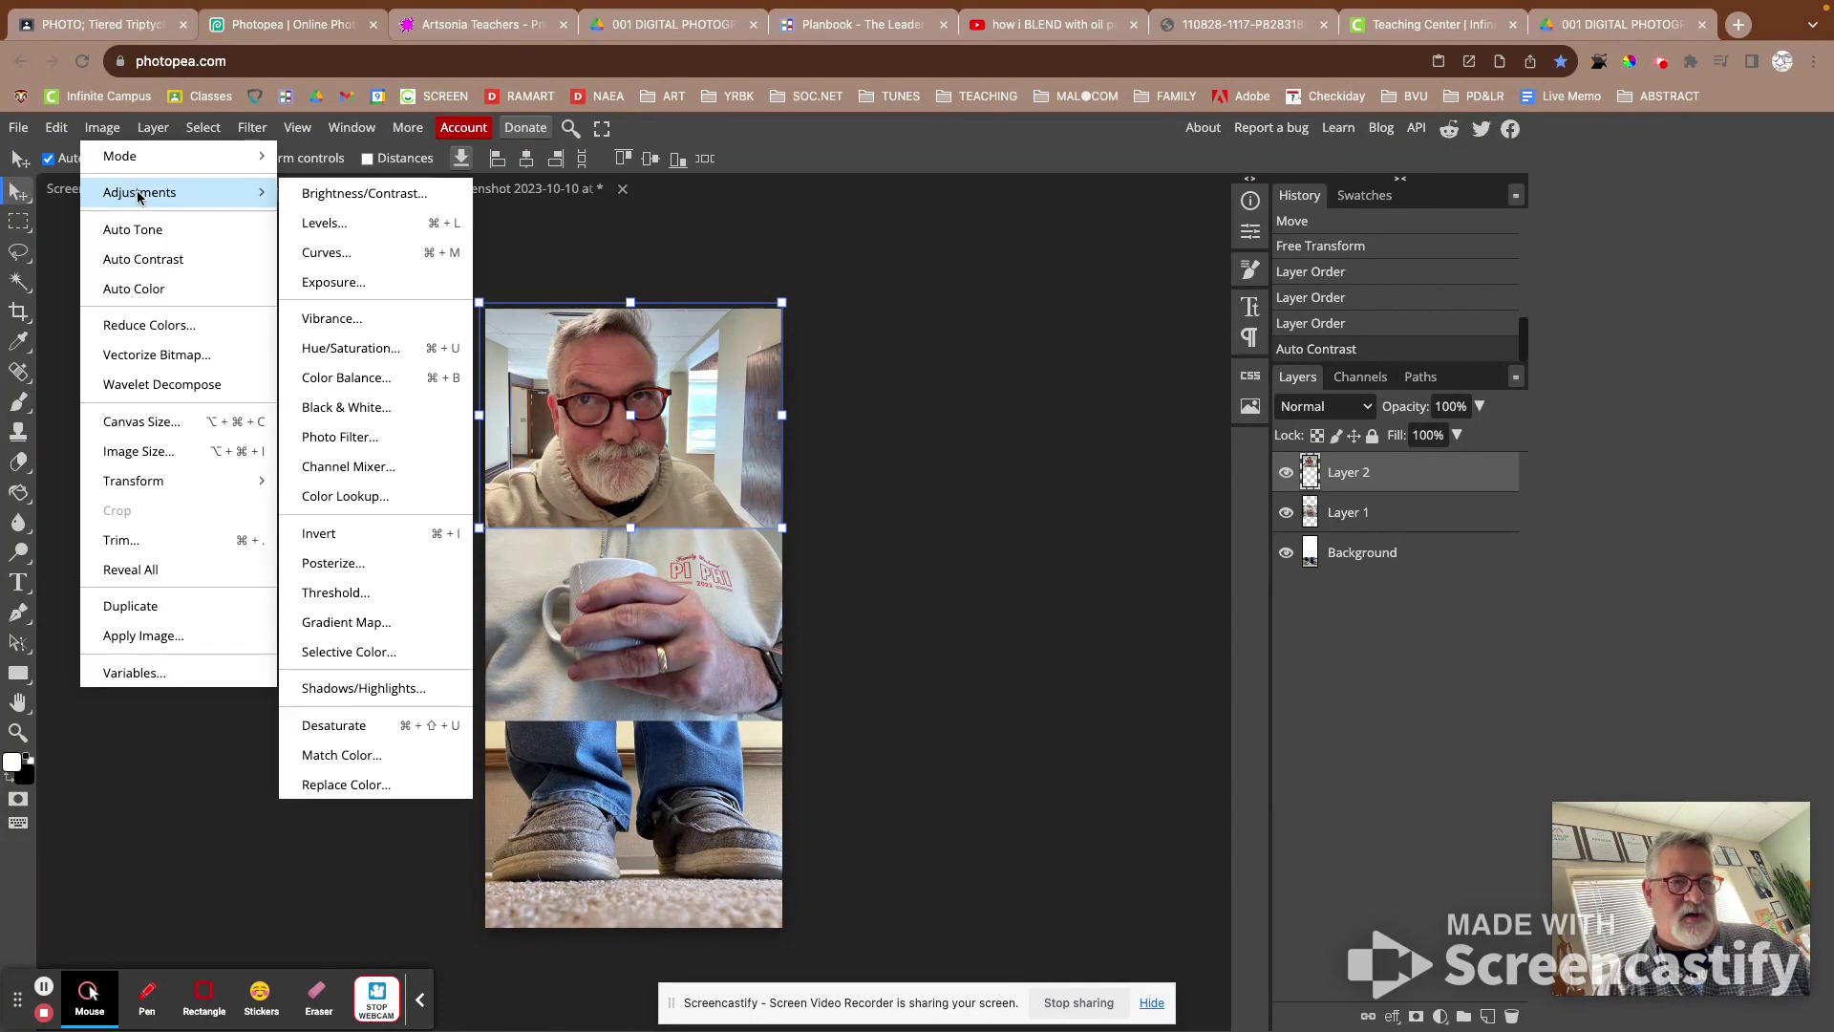
pyautogui.click(378, 224)
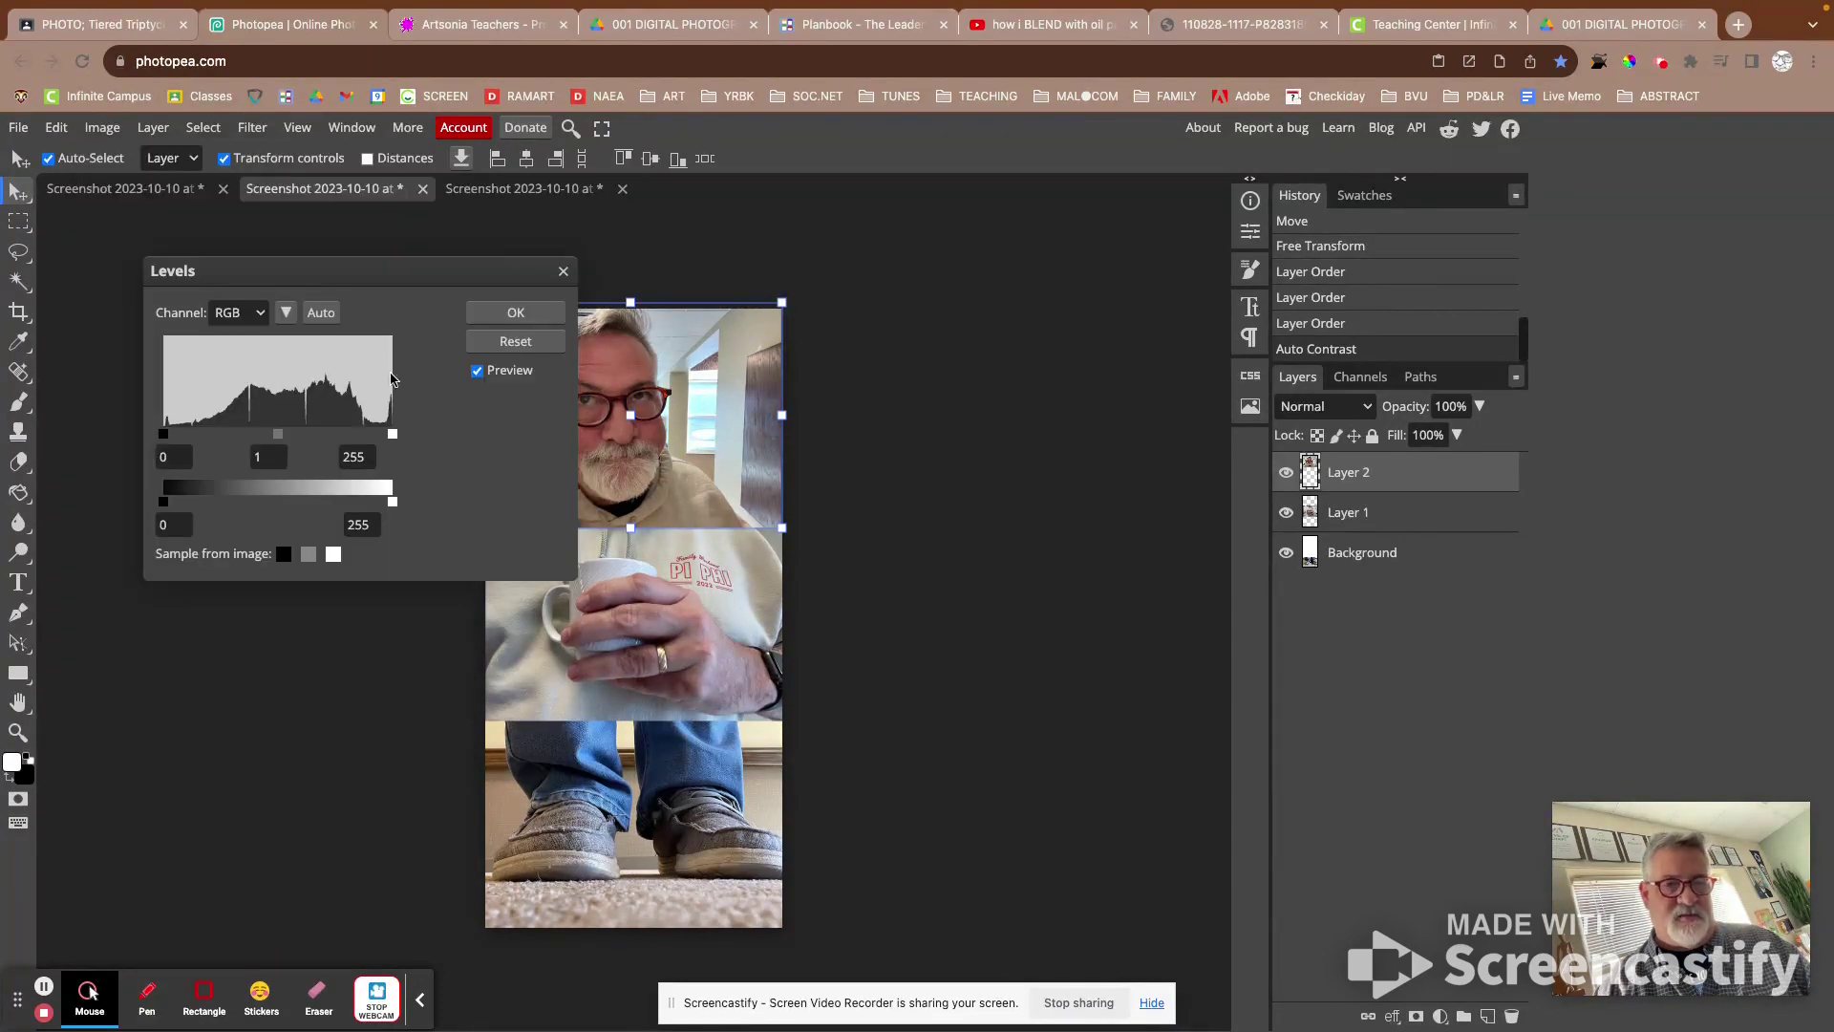
pyautogui.moveTo(393, 271); pyautogui.dragTo(1086, 400)
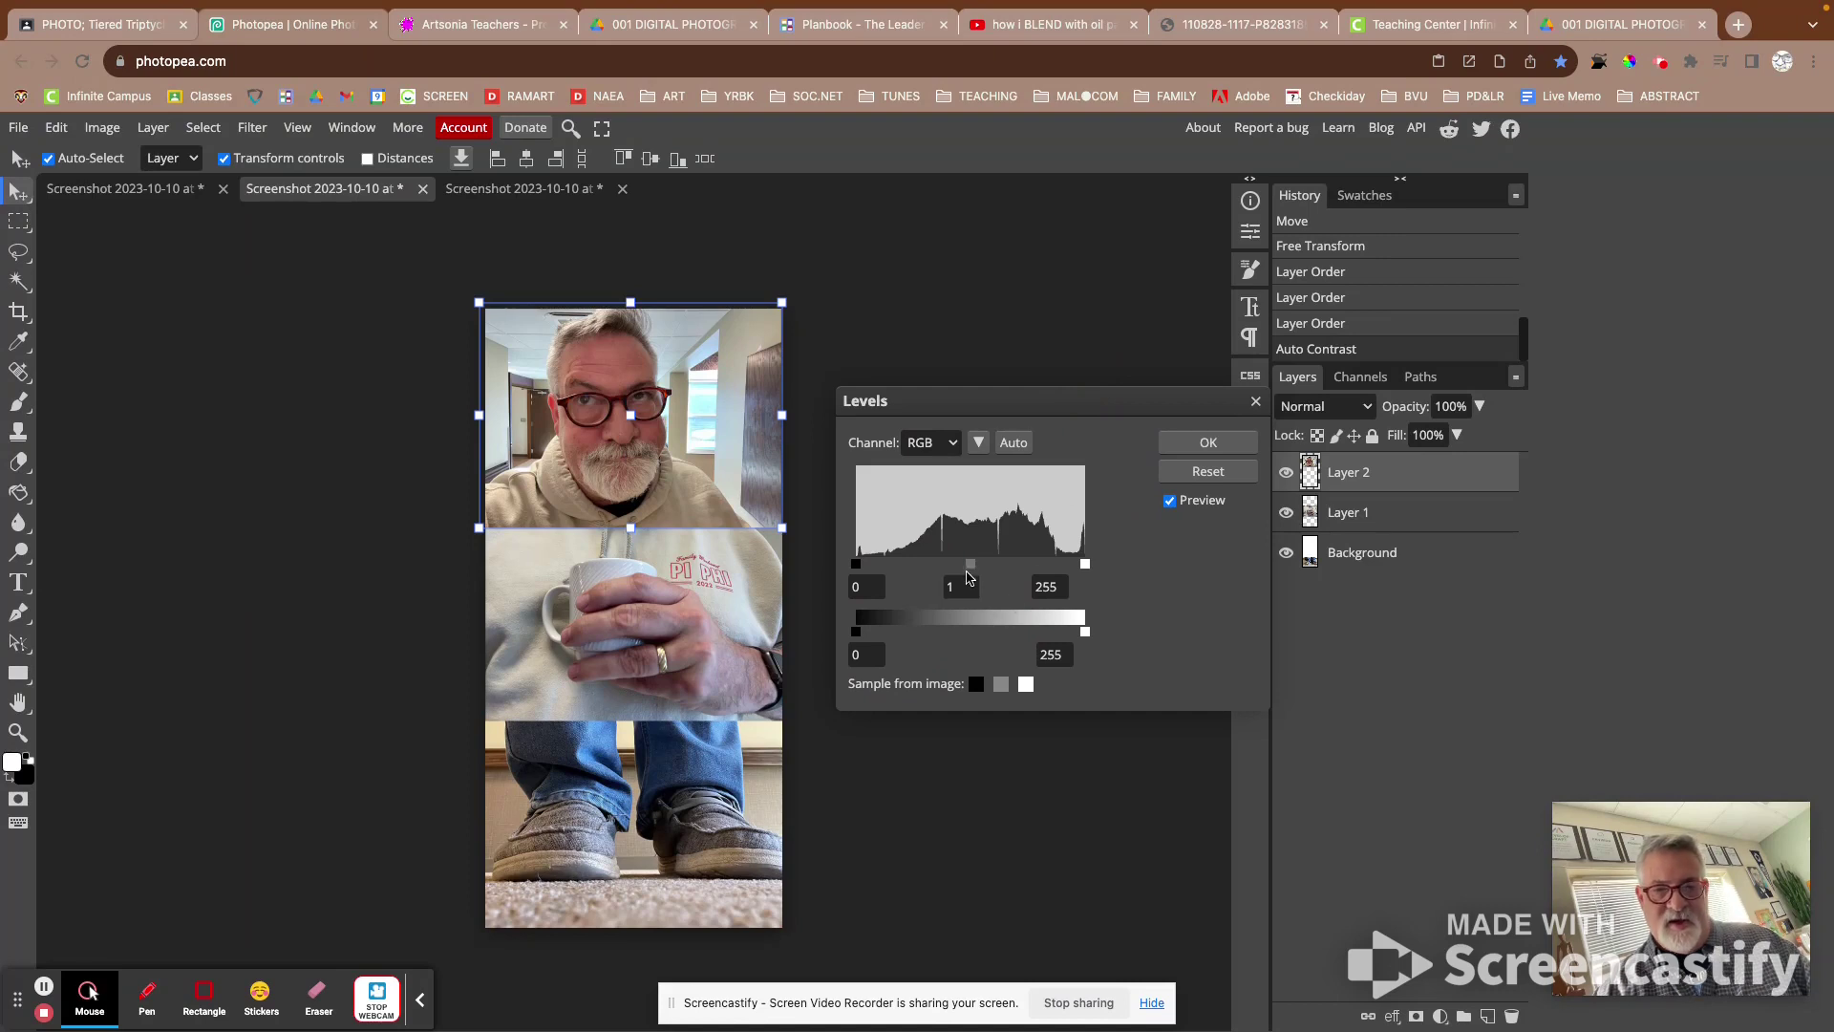
pyautogui.moveTo(972, 571); pyautogui.dragTo(857, 571)
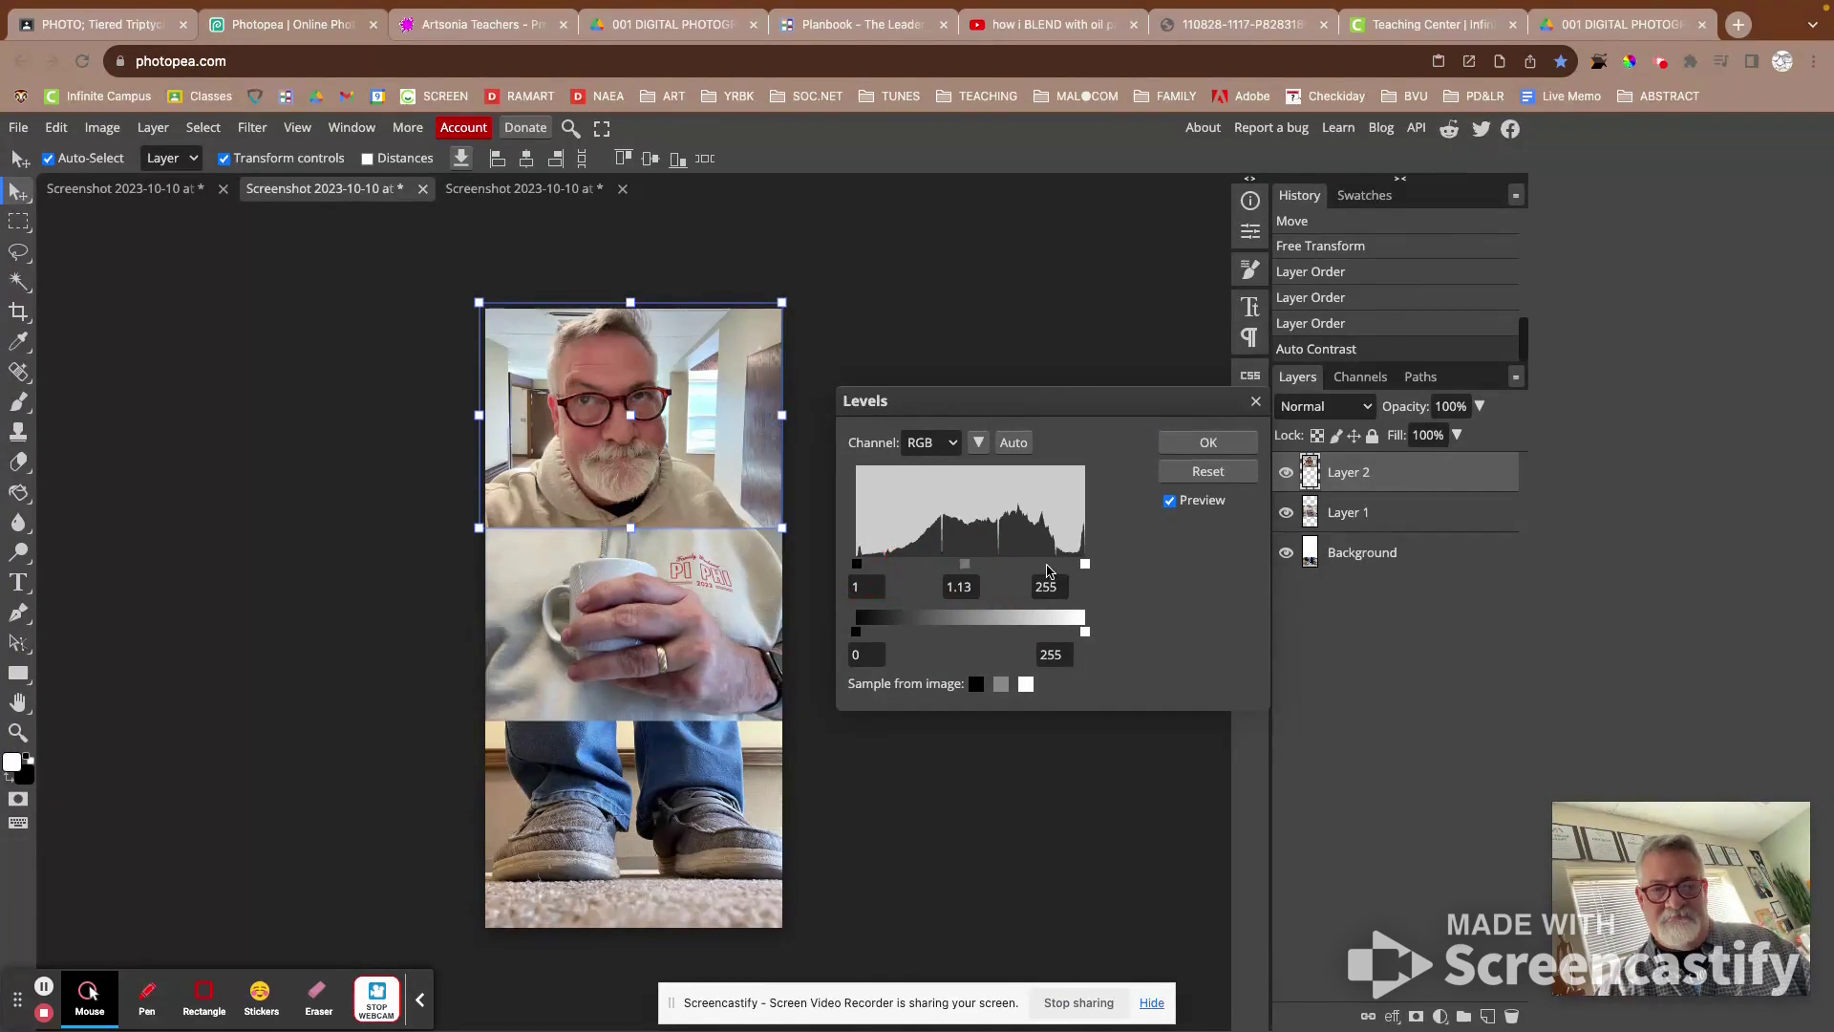
pyautogui.moveTo(1086, 569); pyautogui.dragTo(1074, 568)
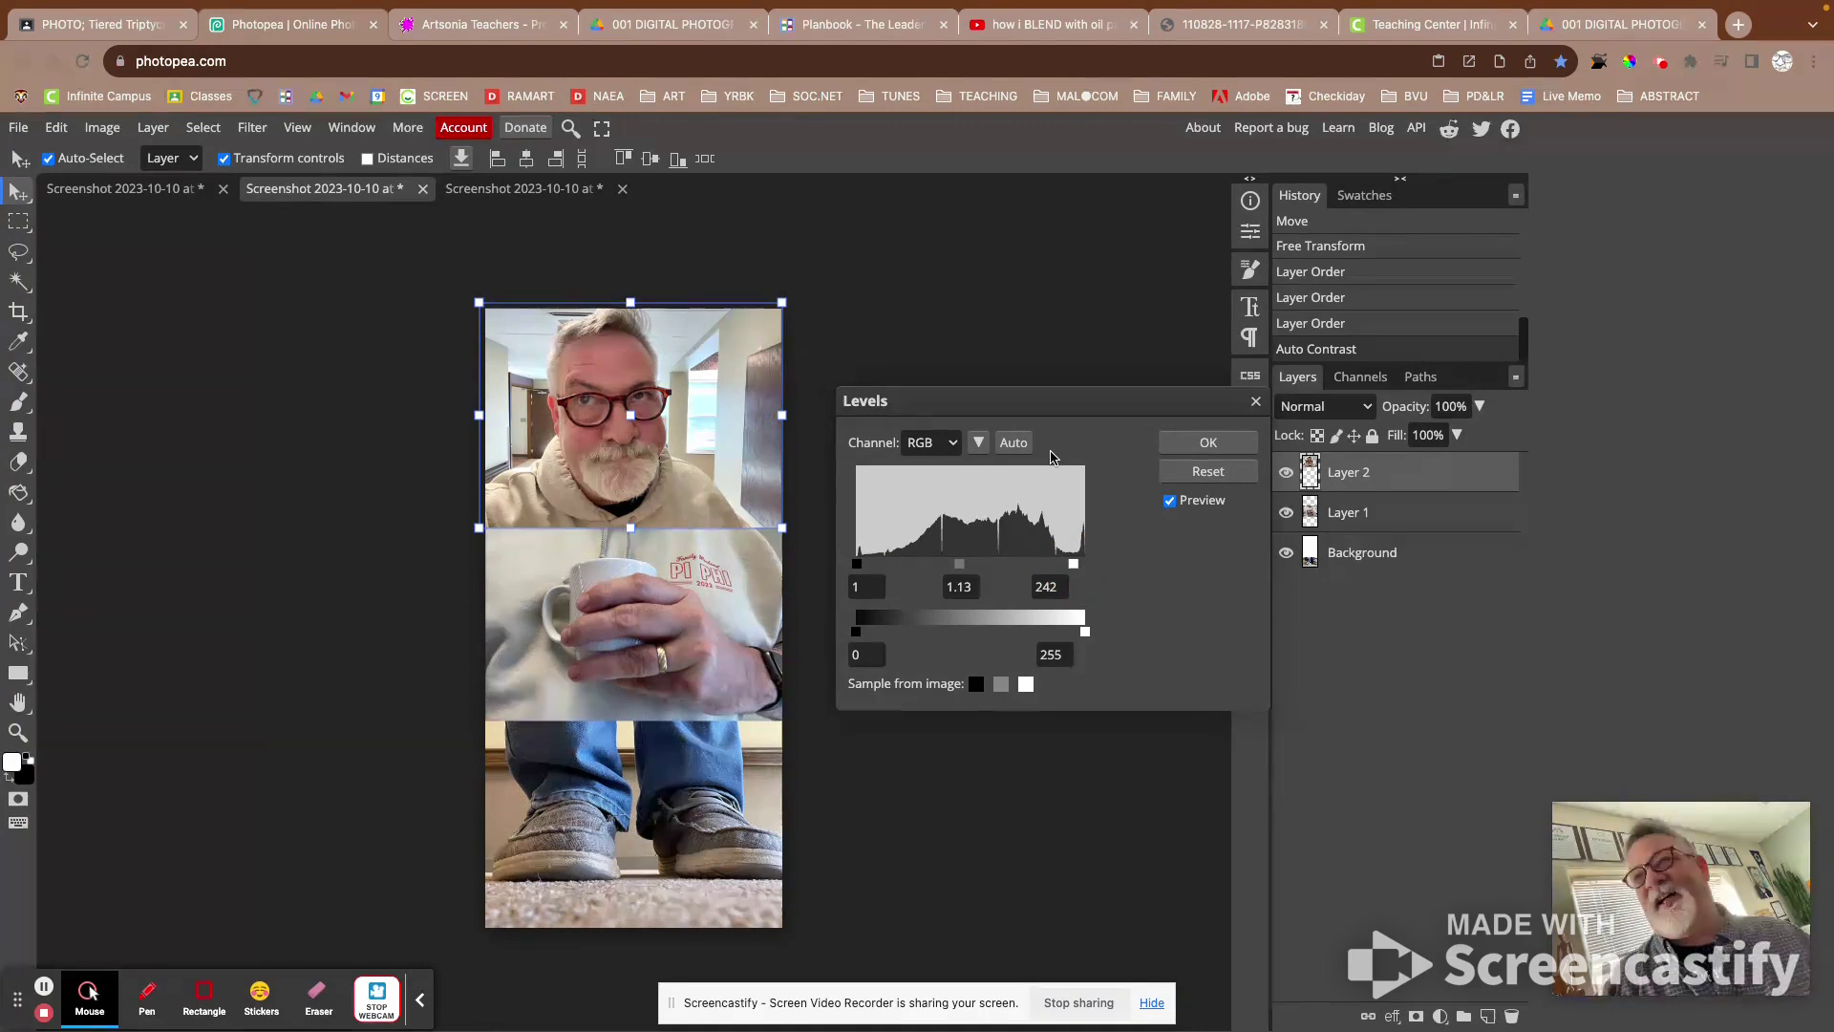
pyautogui.click(1209, 447)
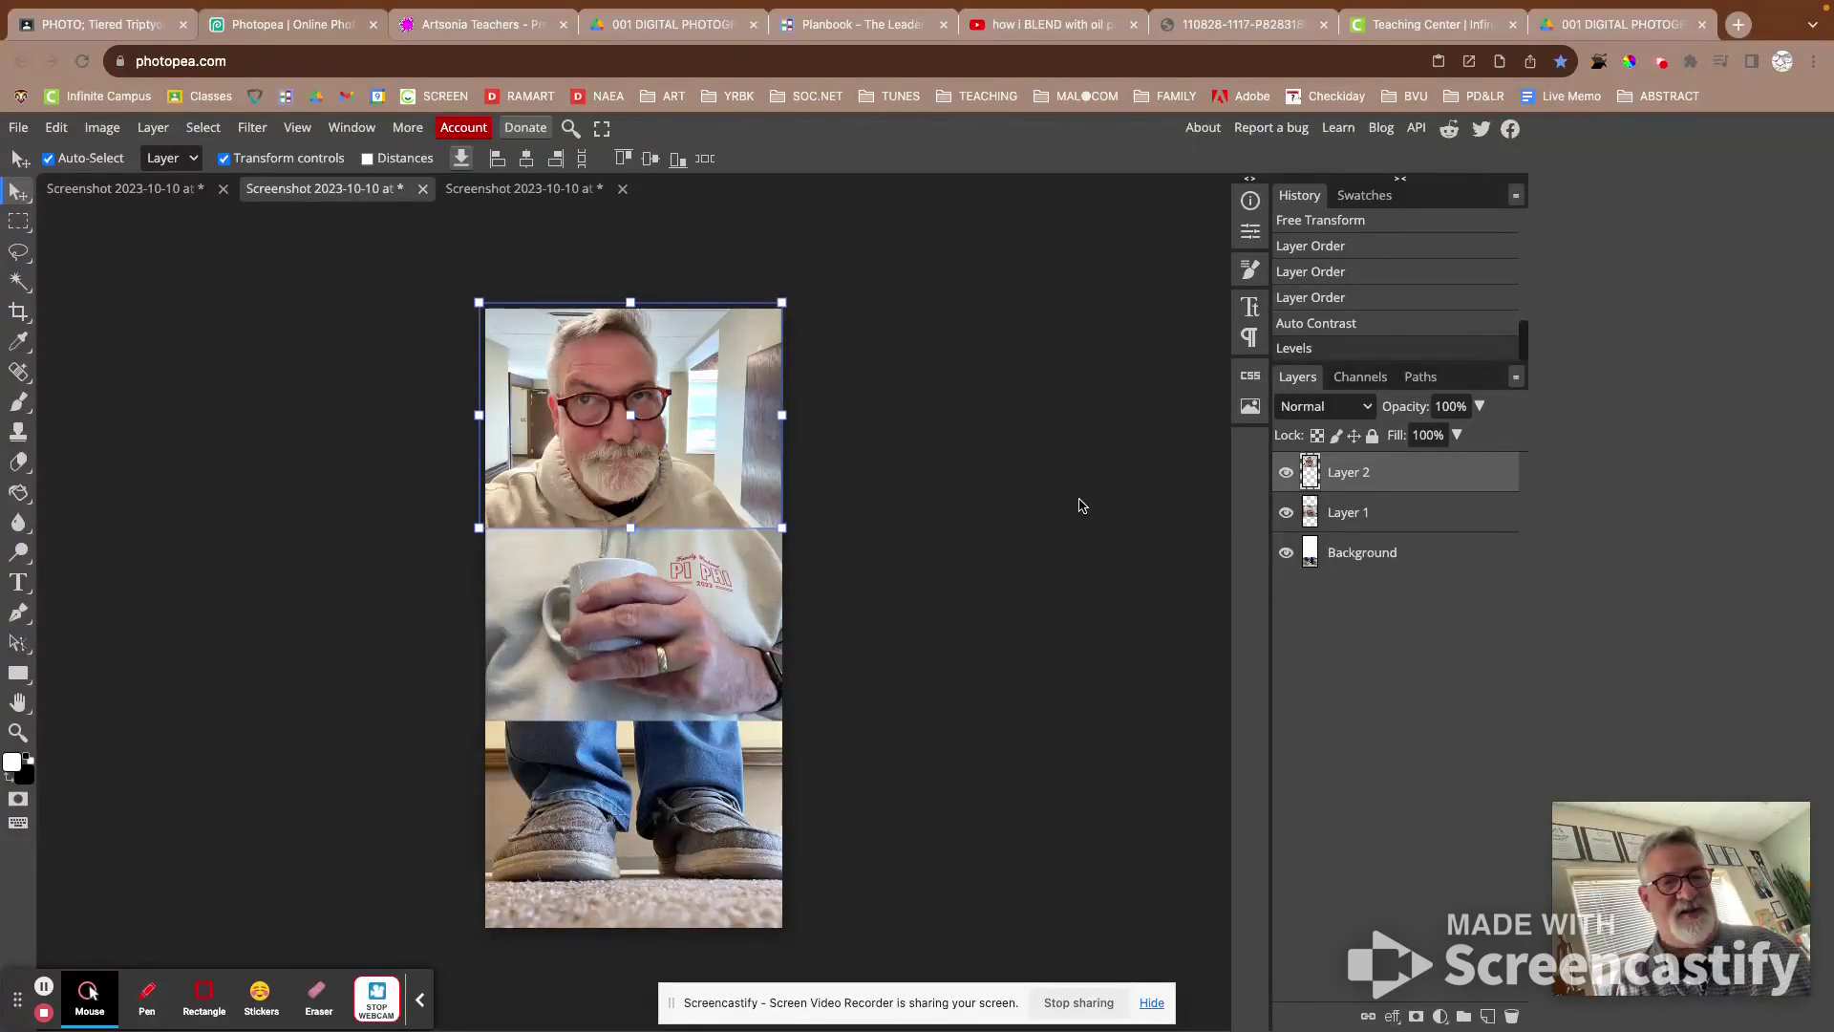
# Step: Flatten the triptych into a single Background layer
pyautogui.click(155, 130)
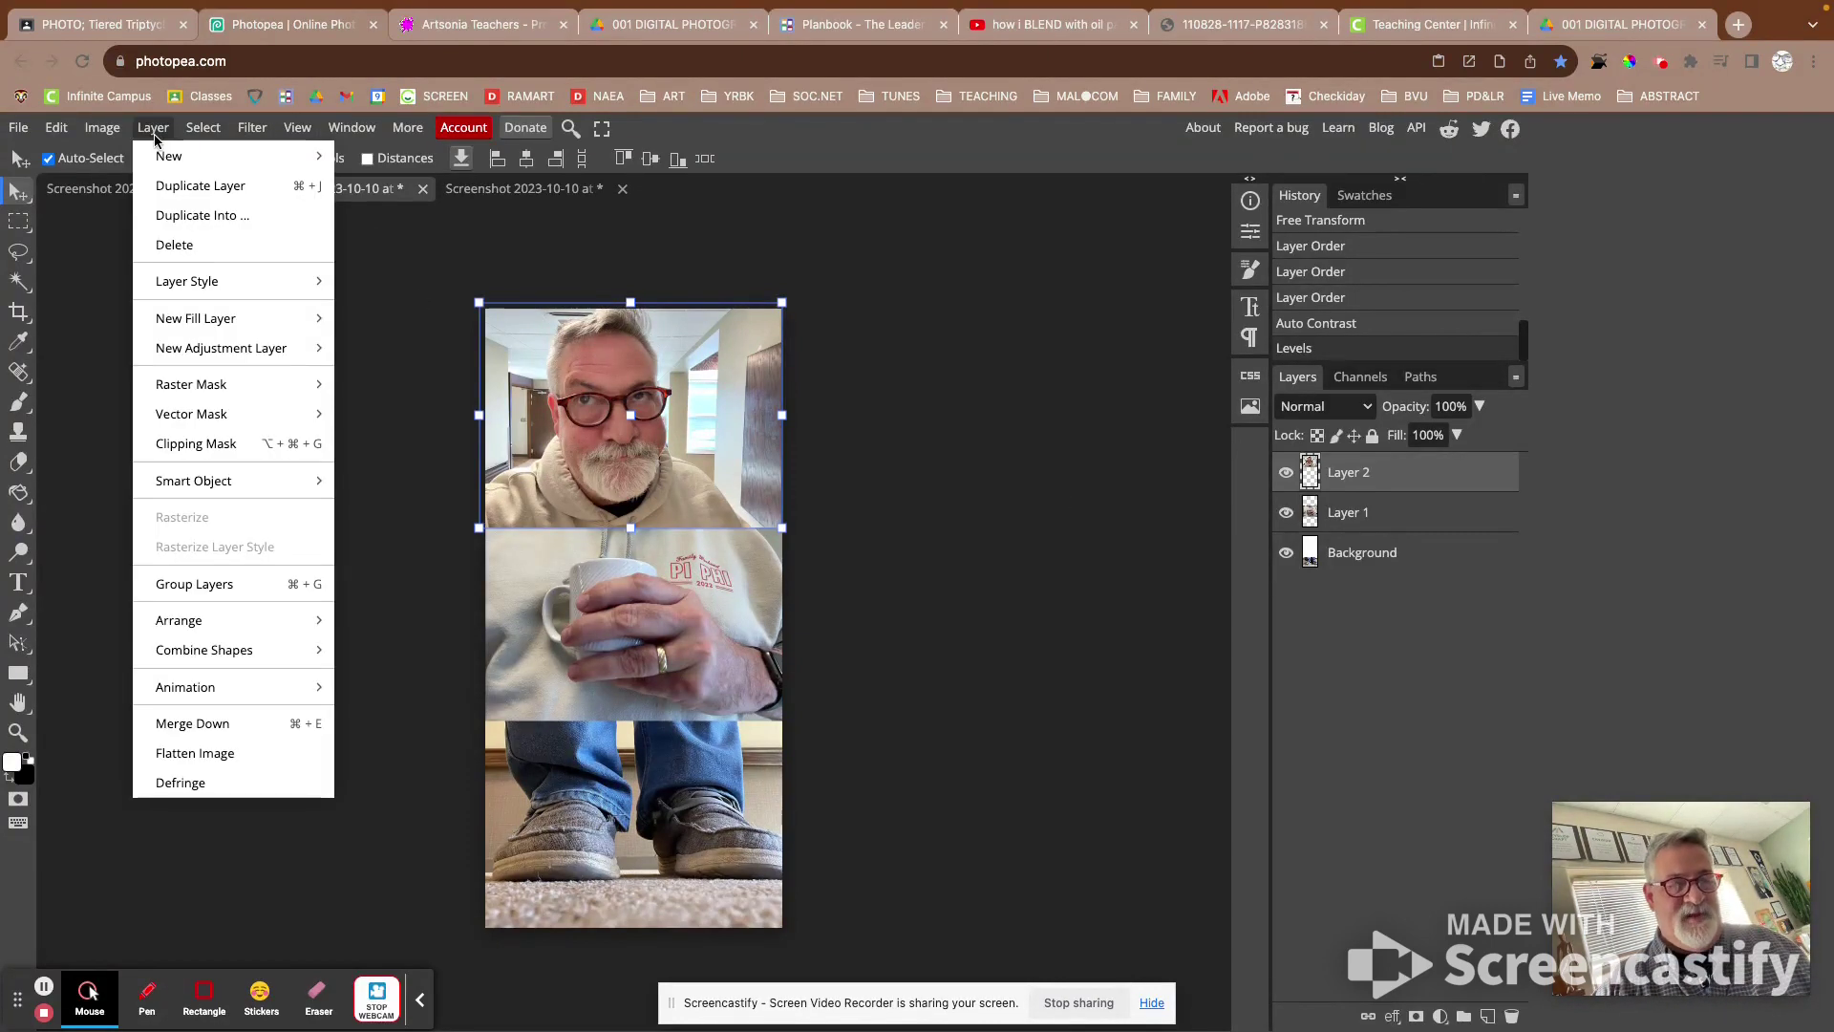
pyautogui.click(227, 755)
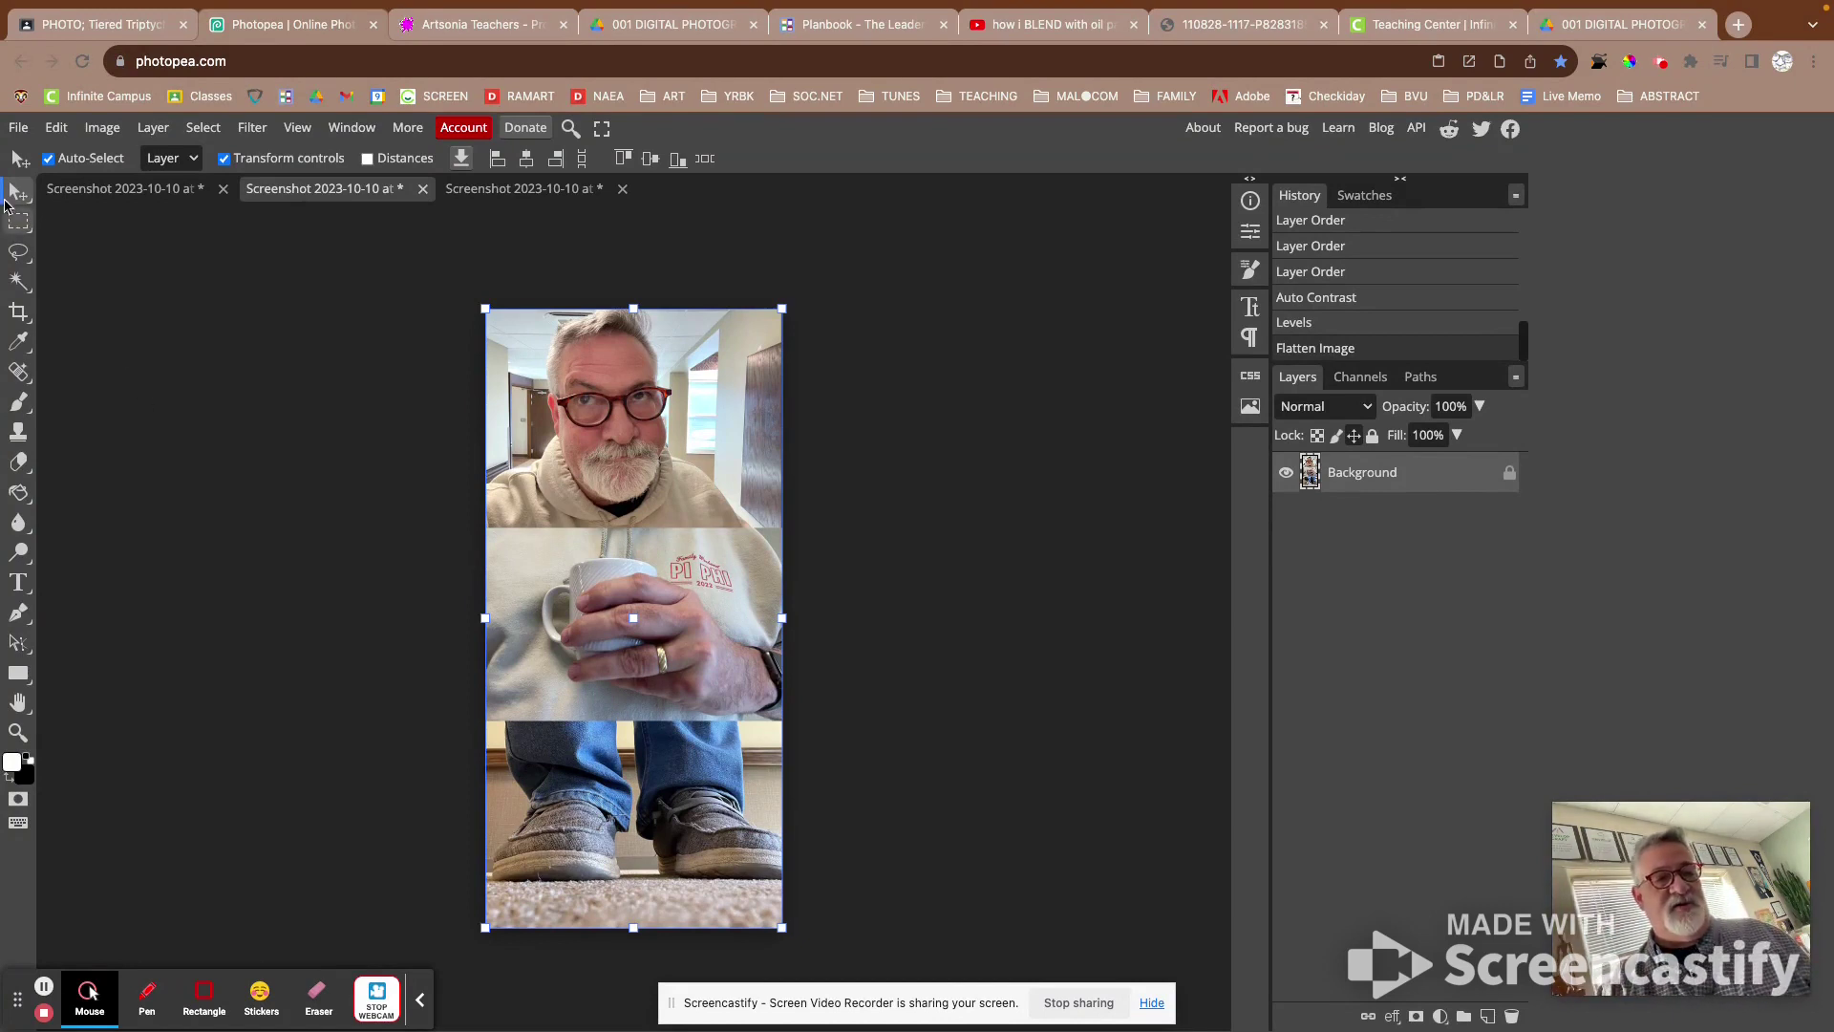
pyautogui.click(20, 129)
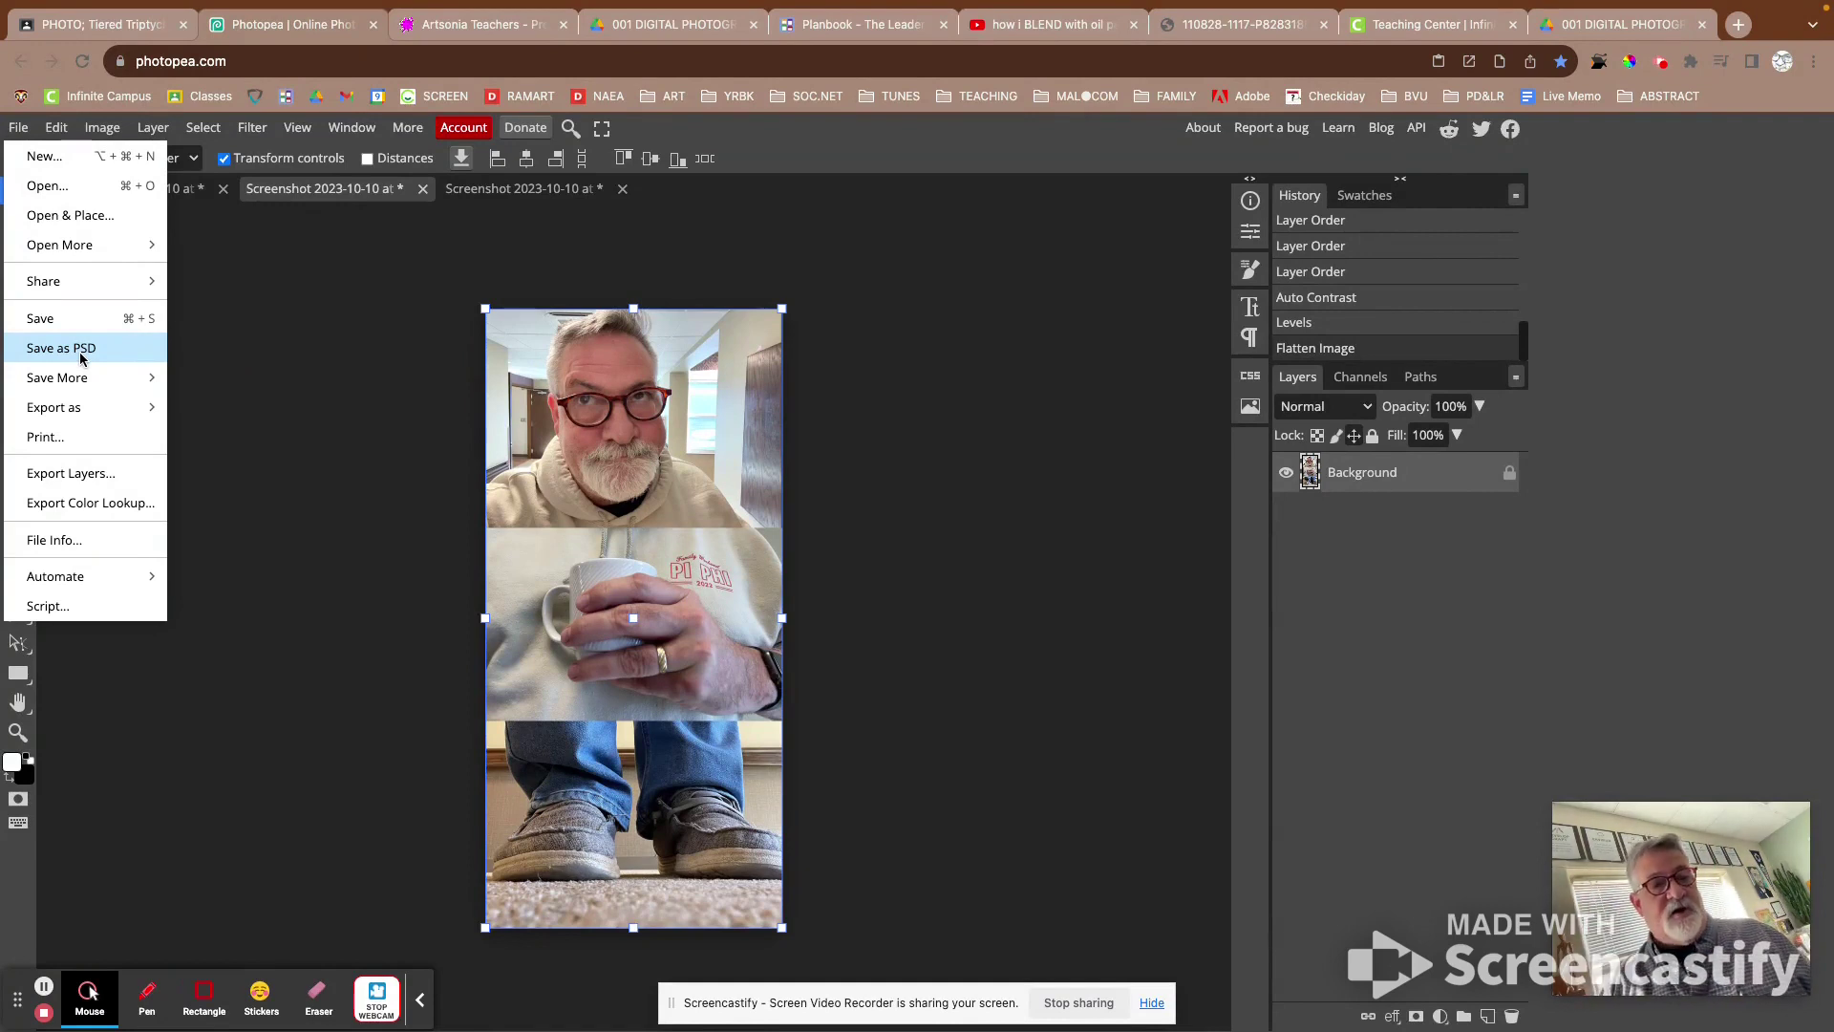
pyautogui.moveTo(83, 412)
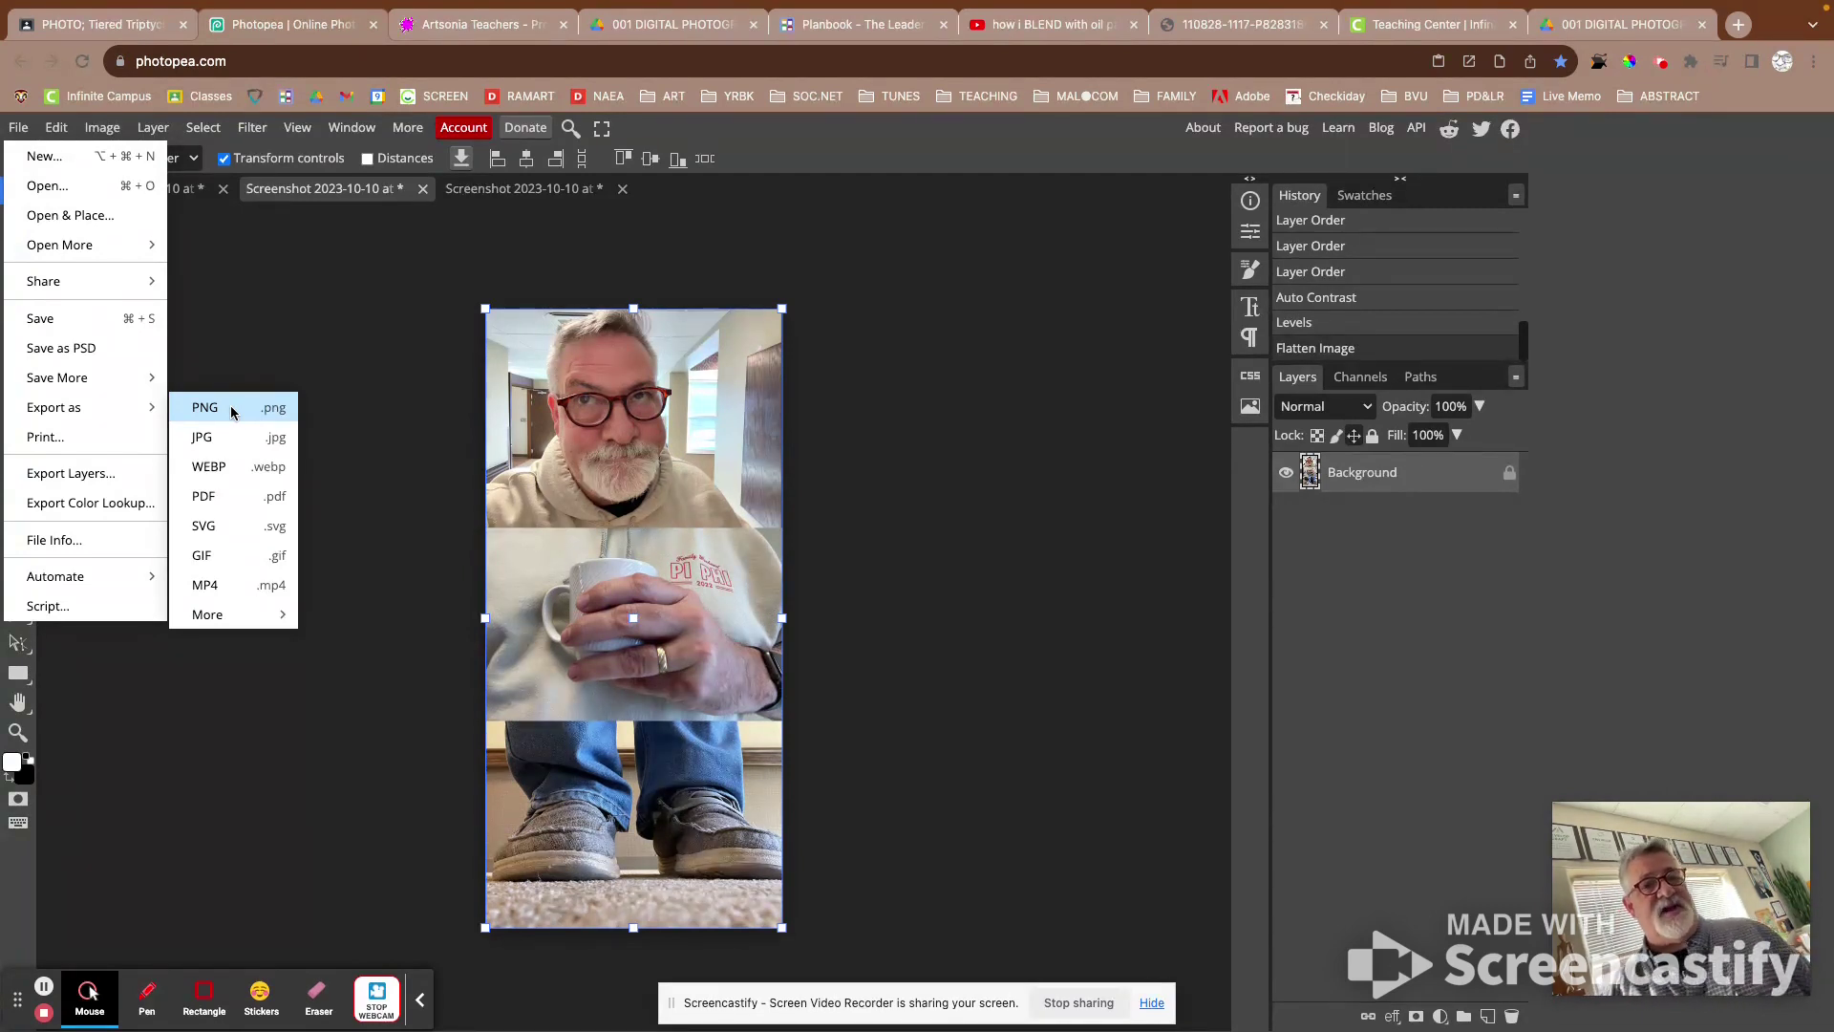
pyautogui.click(321, 283)
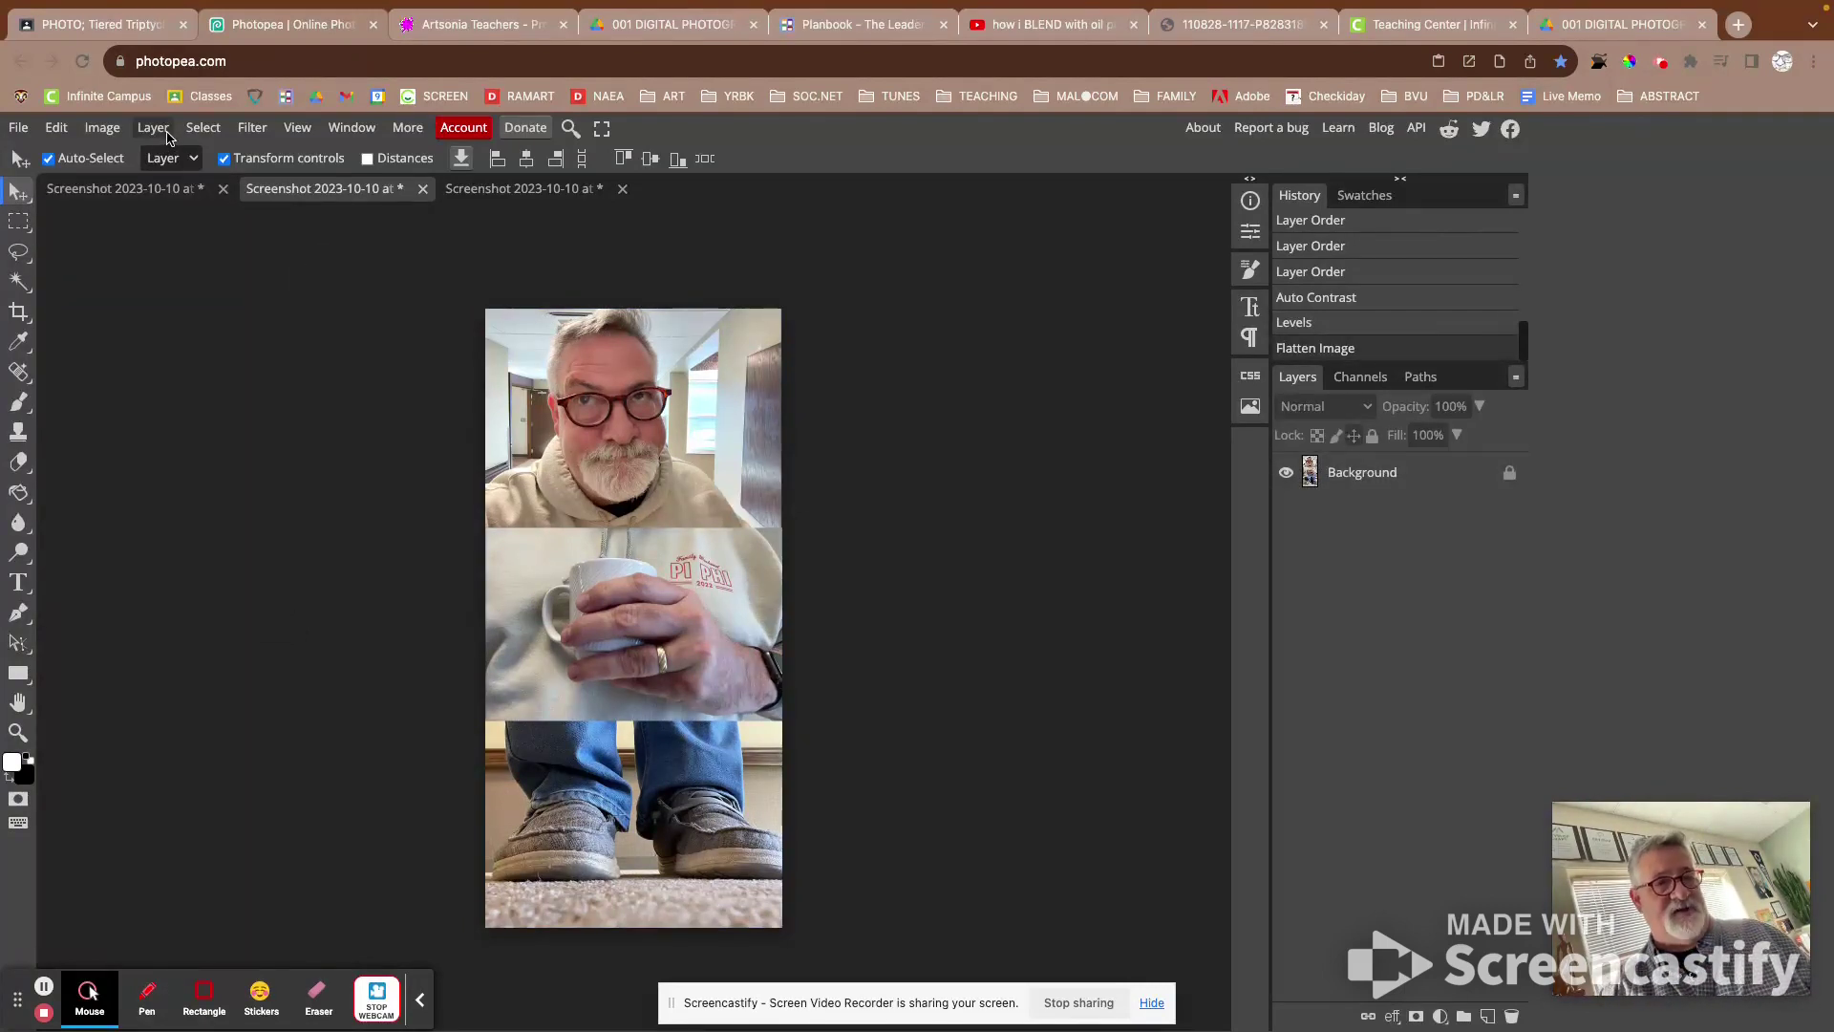
pyautogui.click(102, 135)
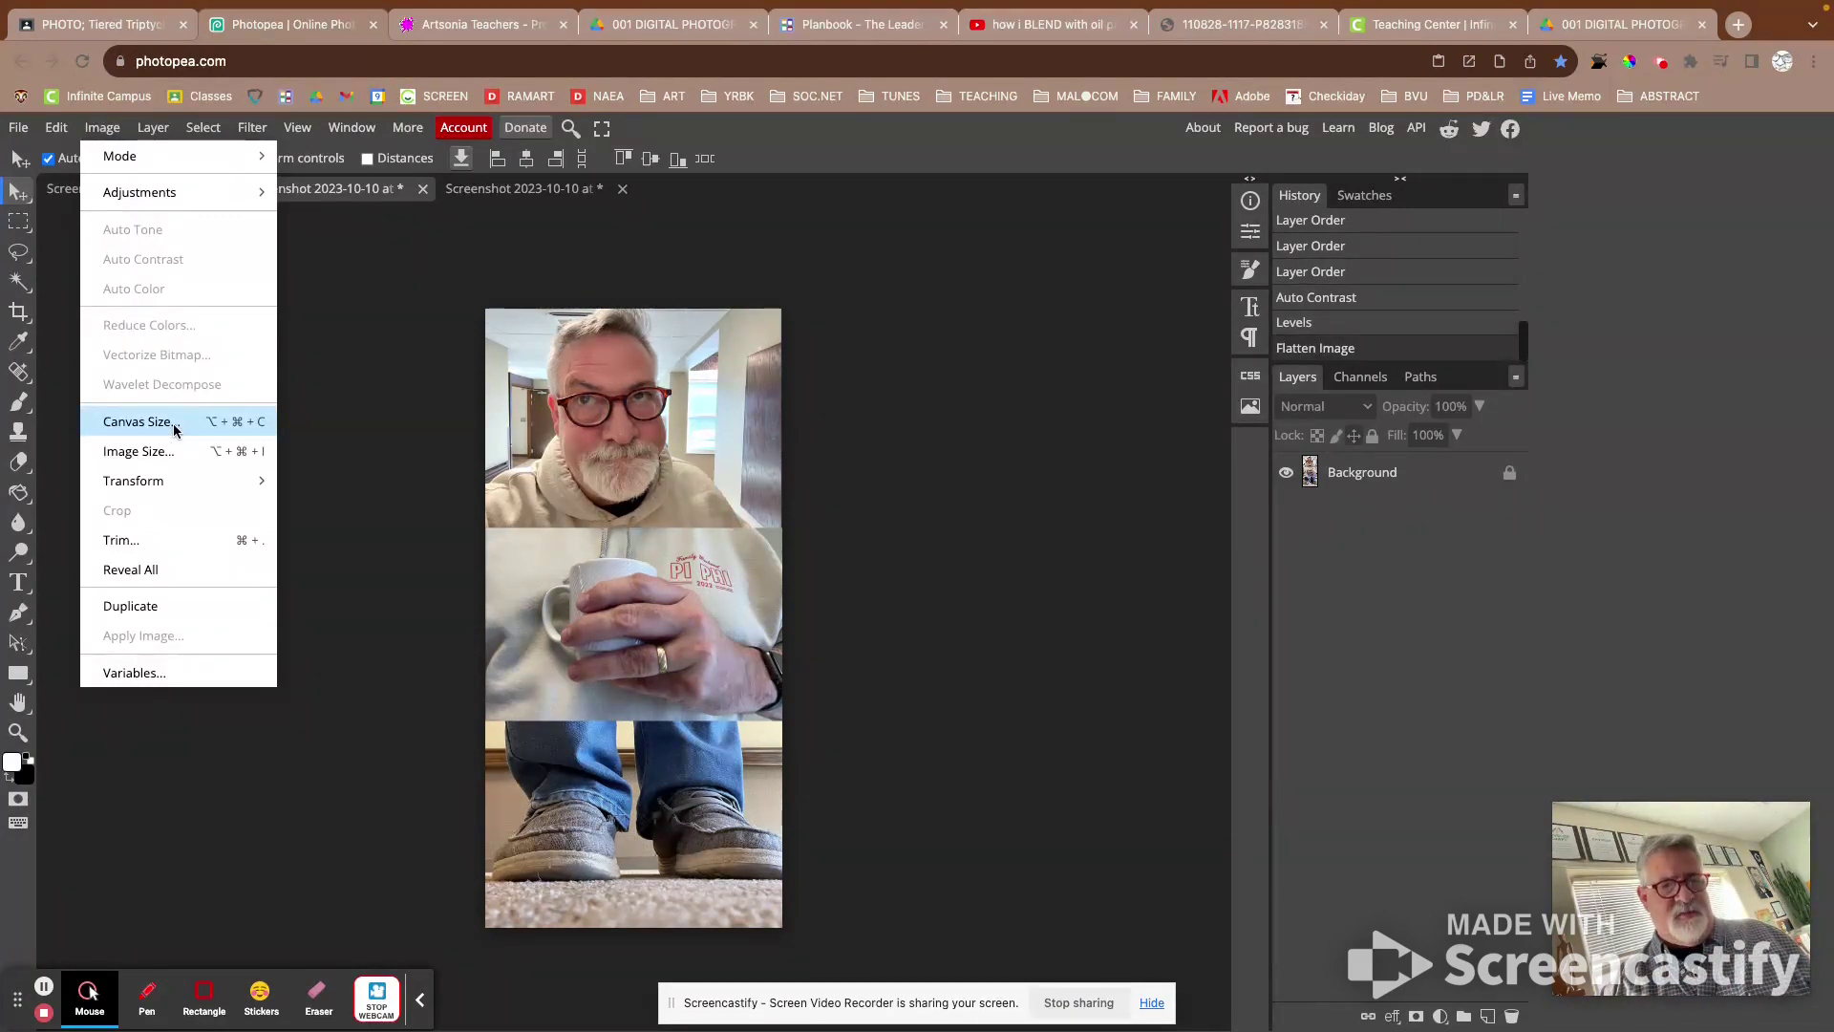
pyautogui.click(339, 629)
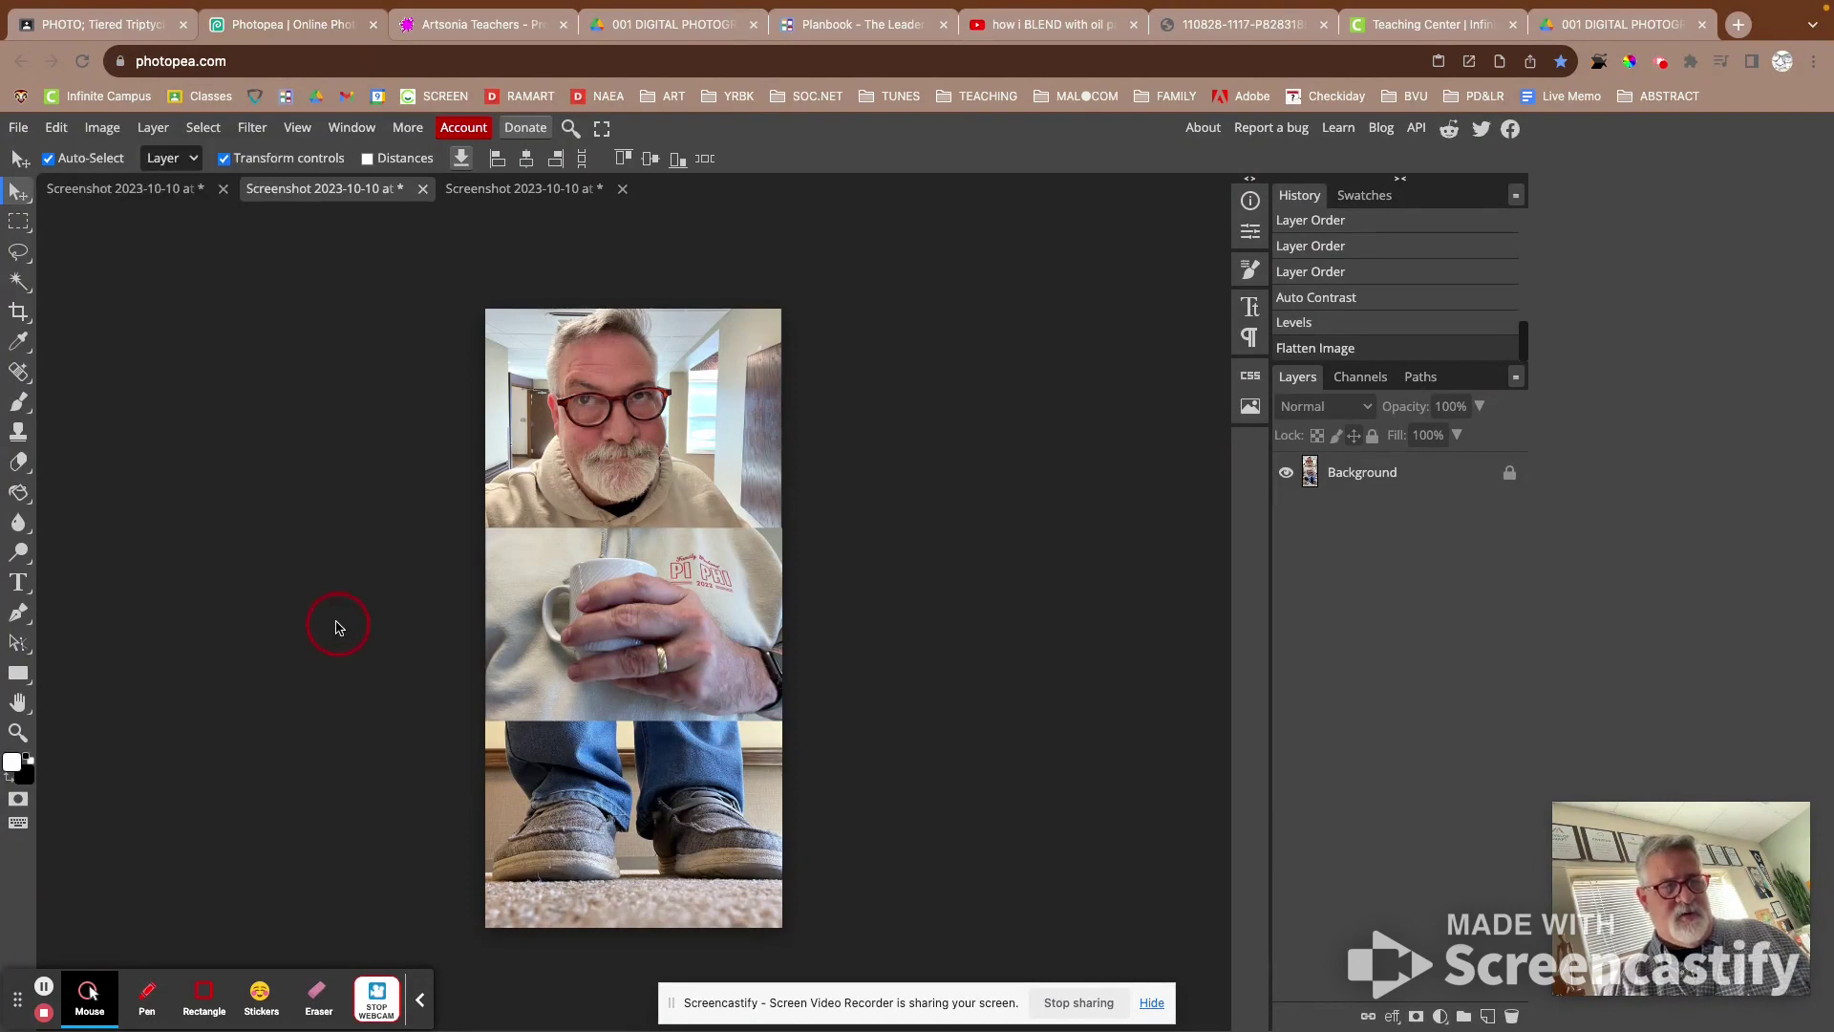
# Step: Swap the foreground and background colours, and set the canvas size to 10 by 20 inches with a centre anchor
pyautogui.click(30, 761)
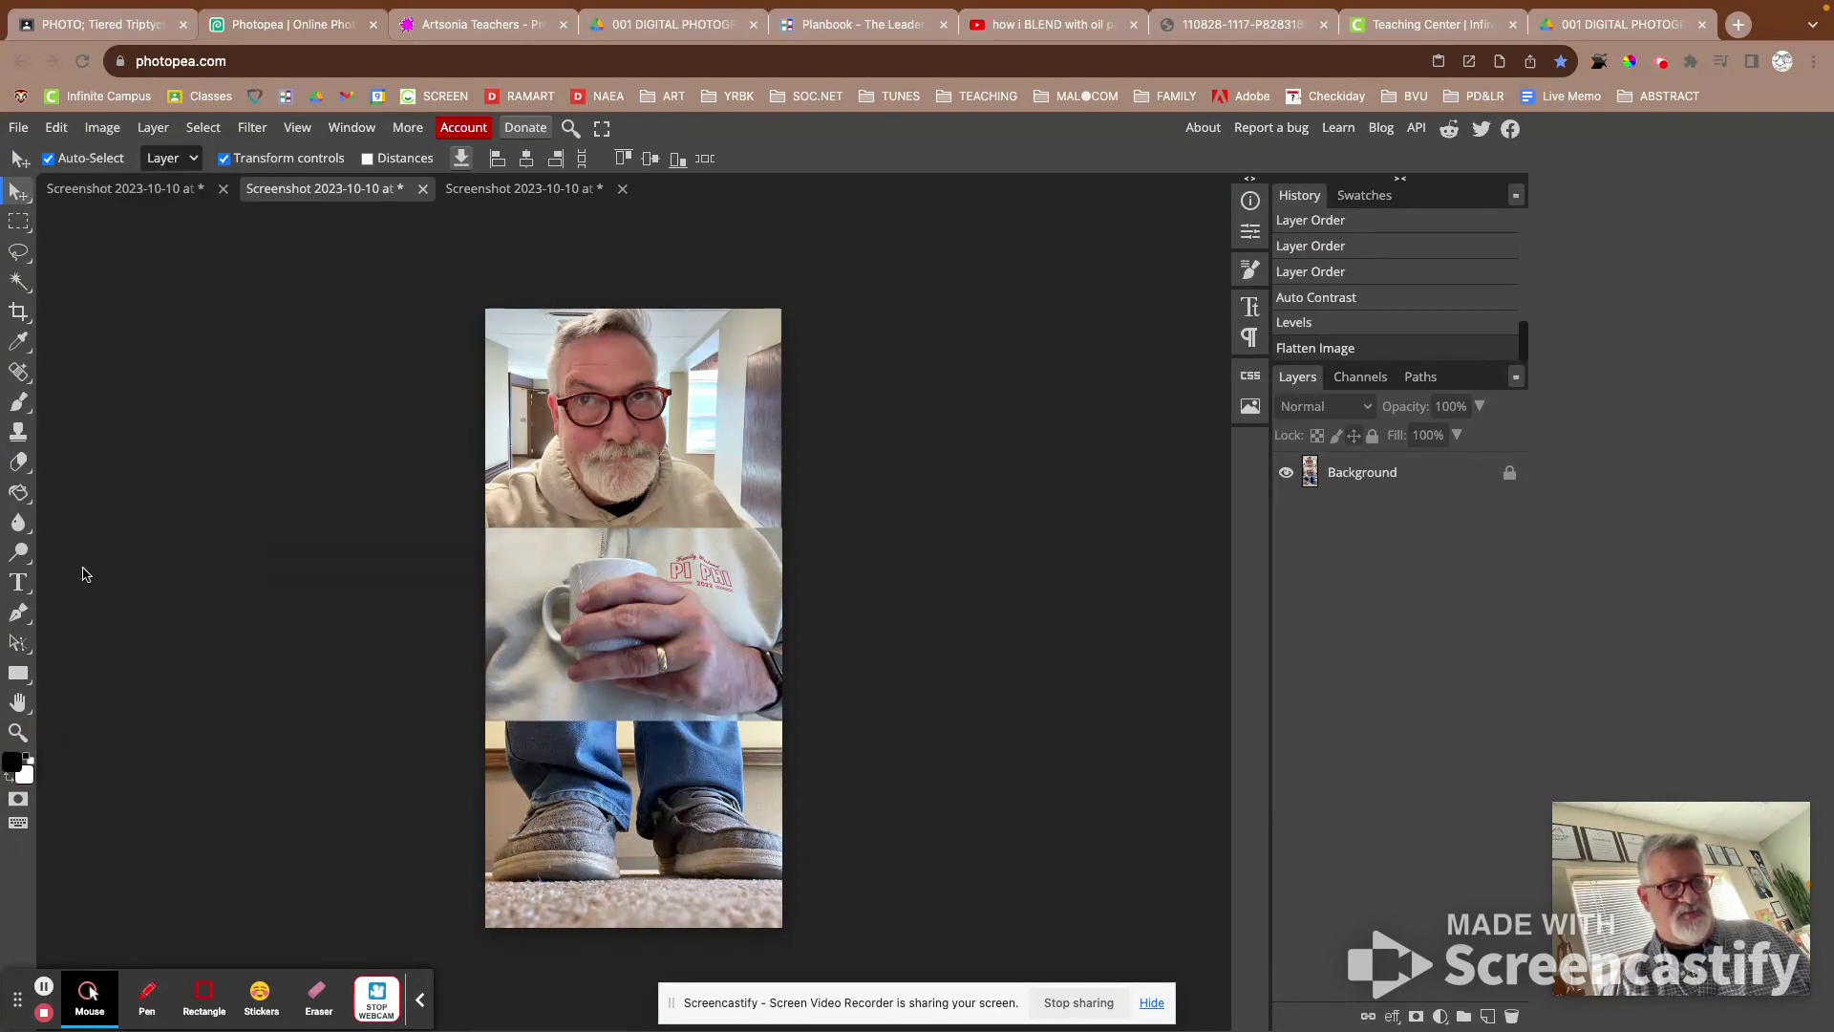
pyautogui.click(99, 131)
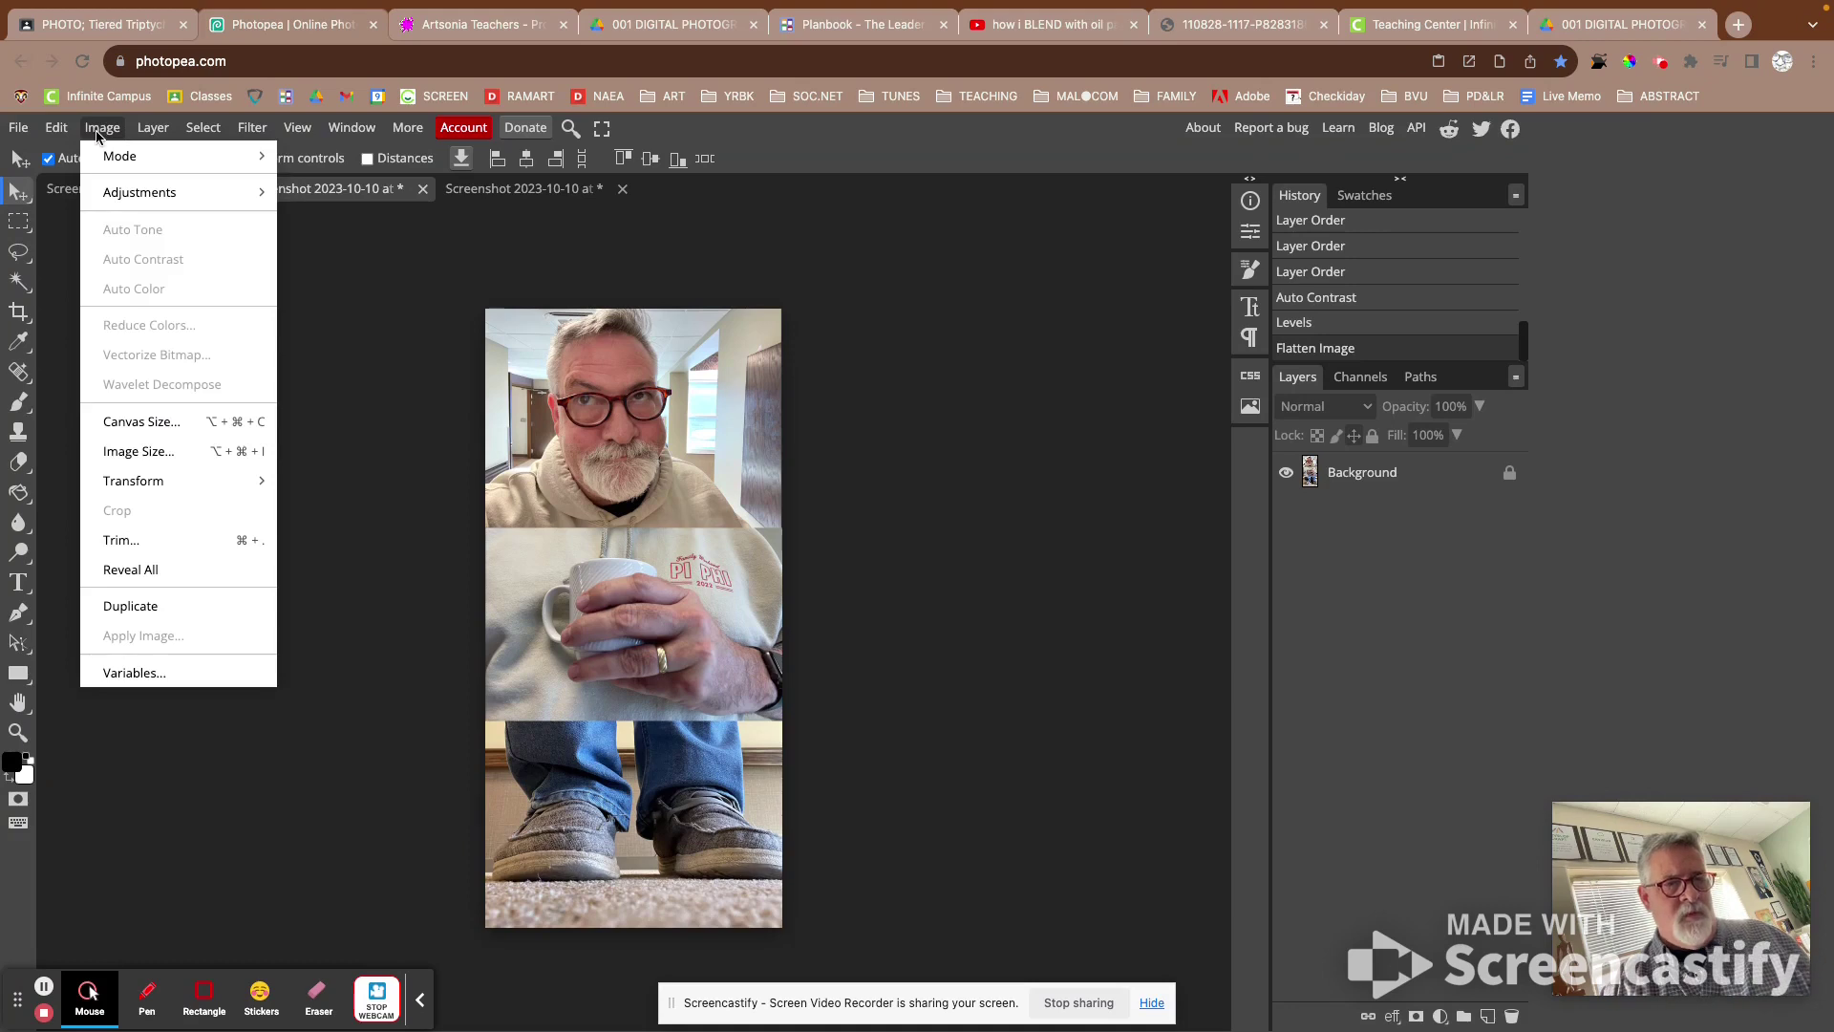
pyautogui.click(146, 422)
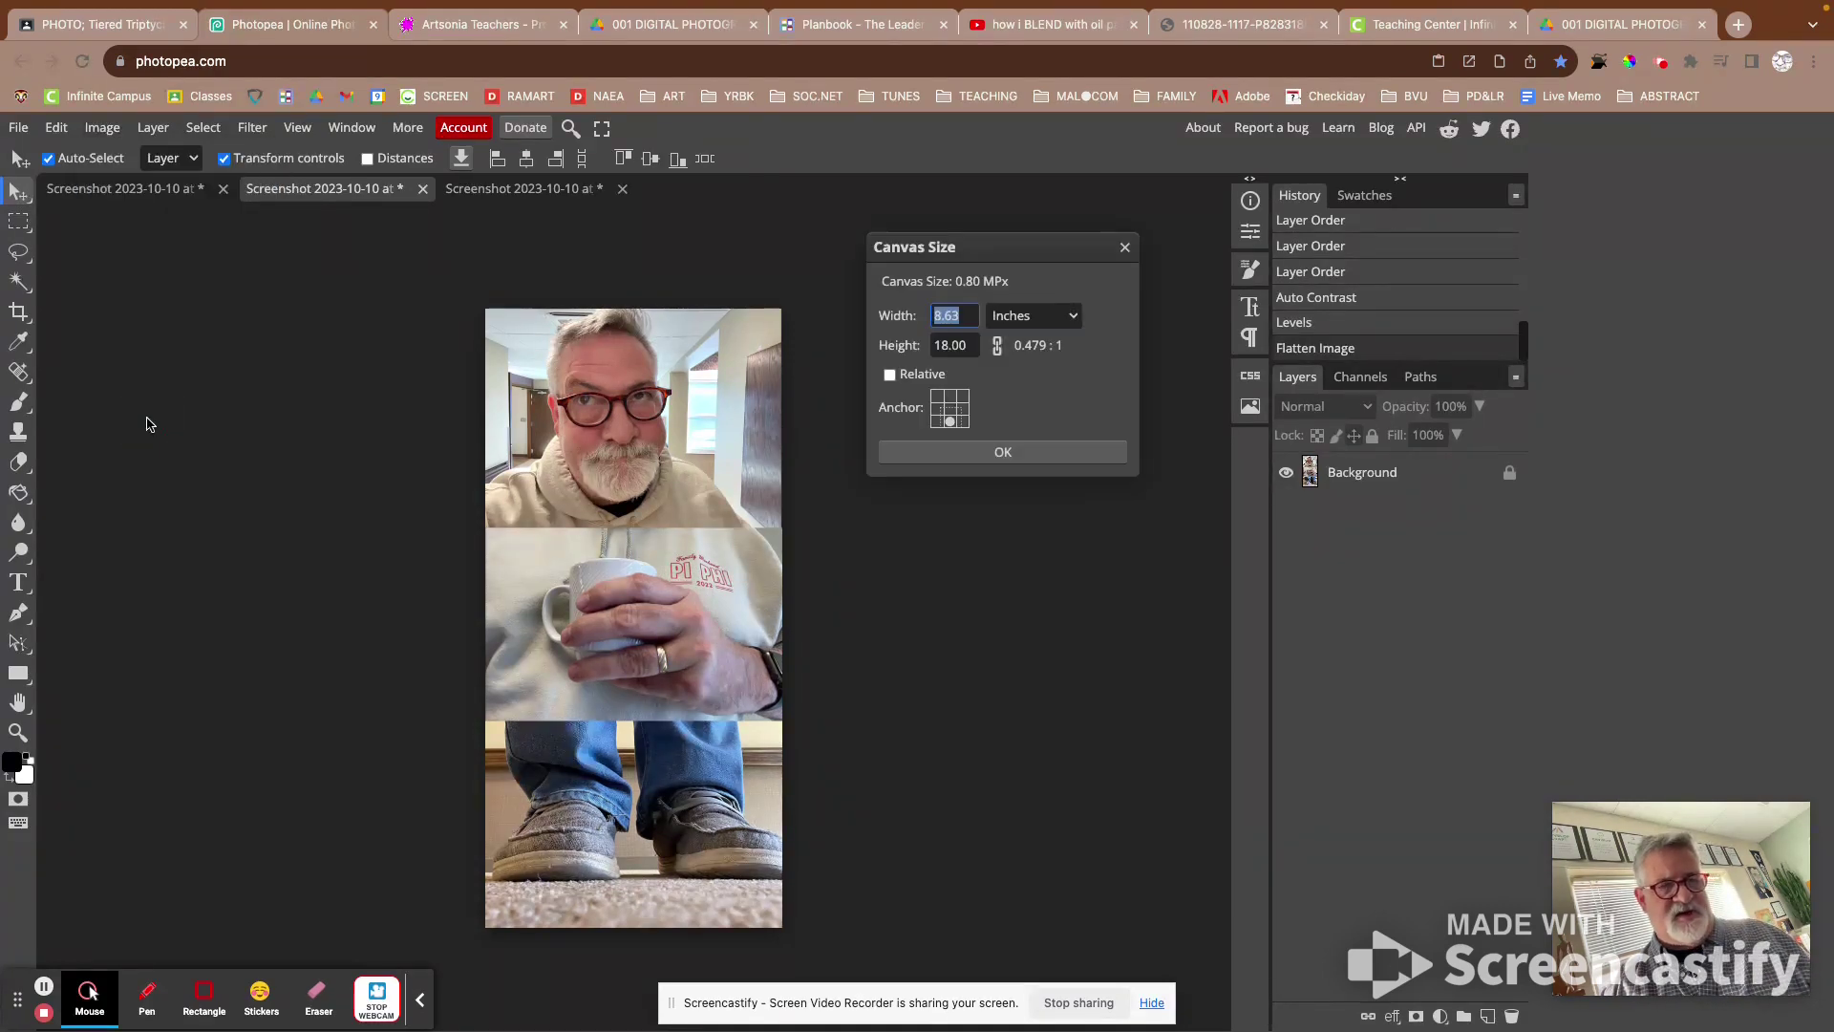
pyautogui.click(893, 348)
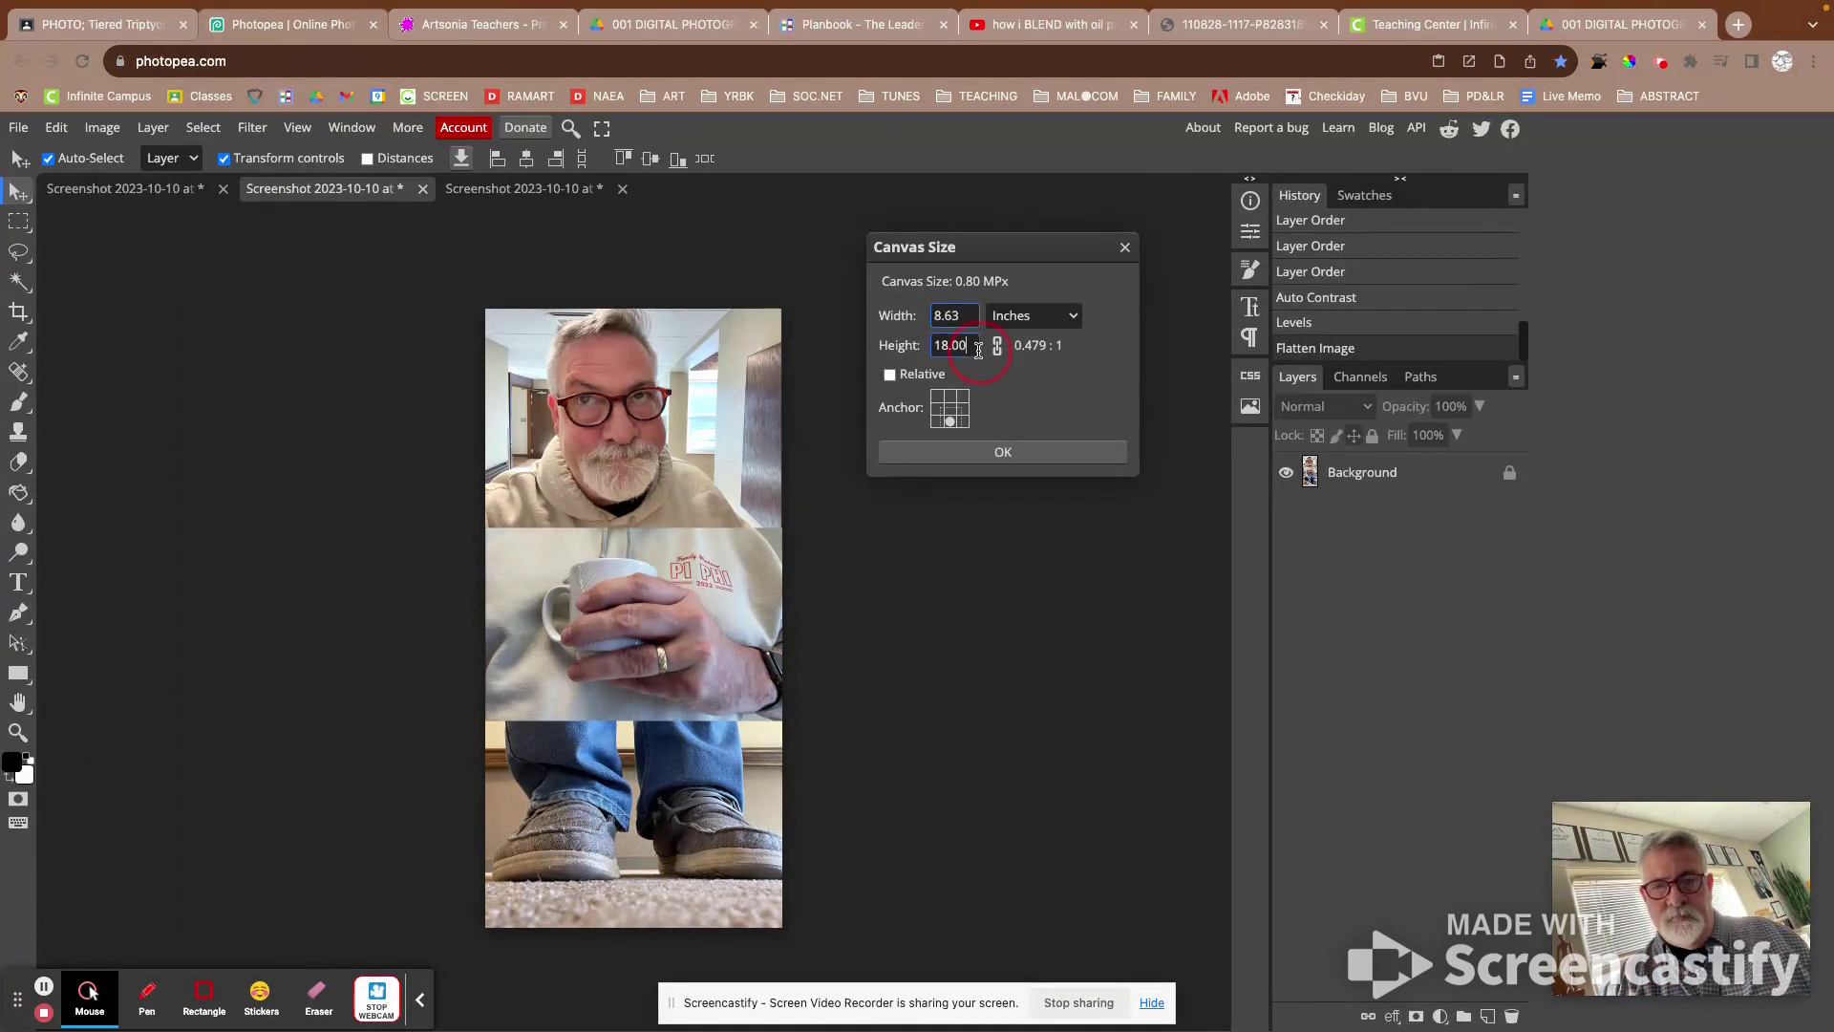
pyautogui.write('20')
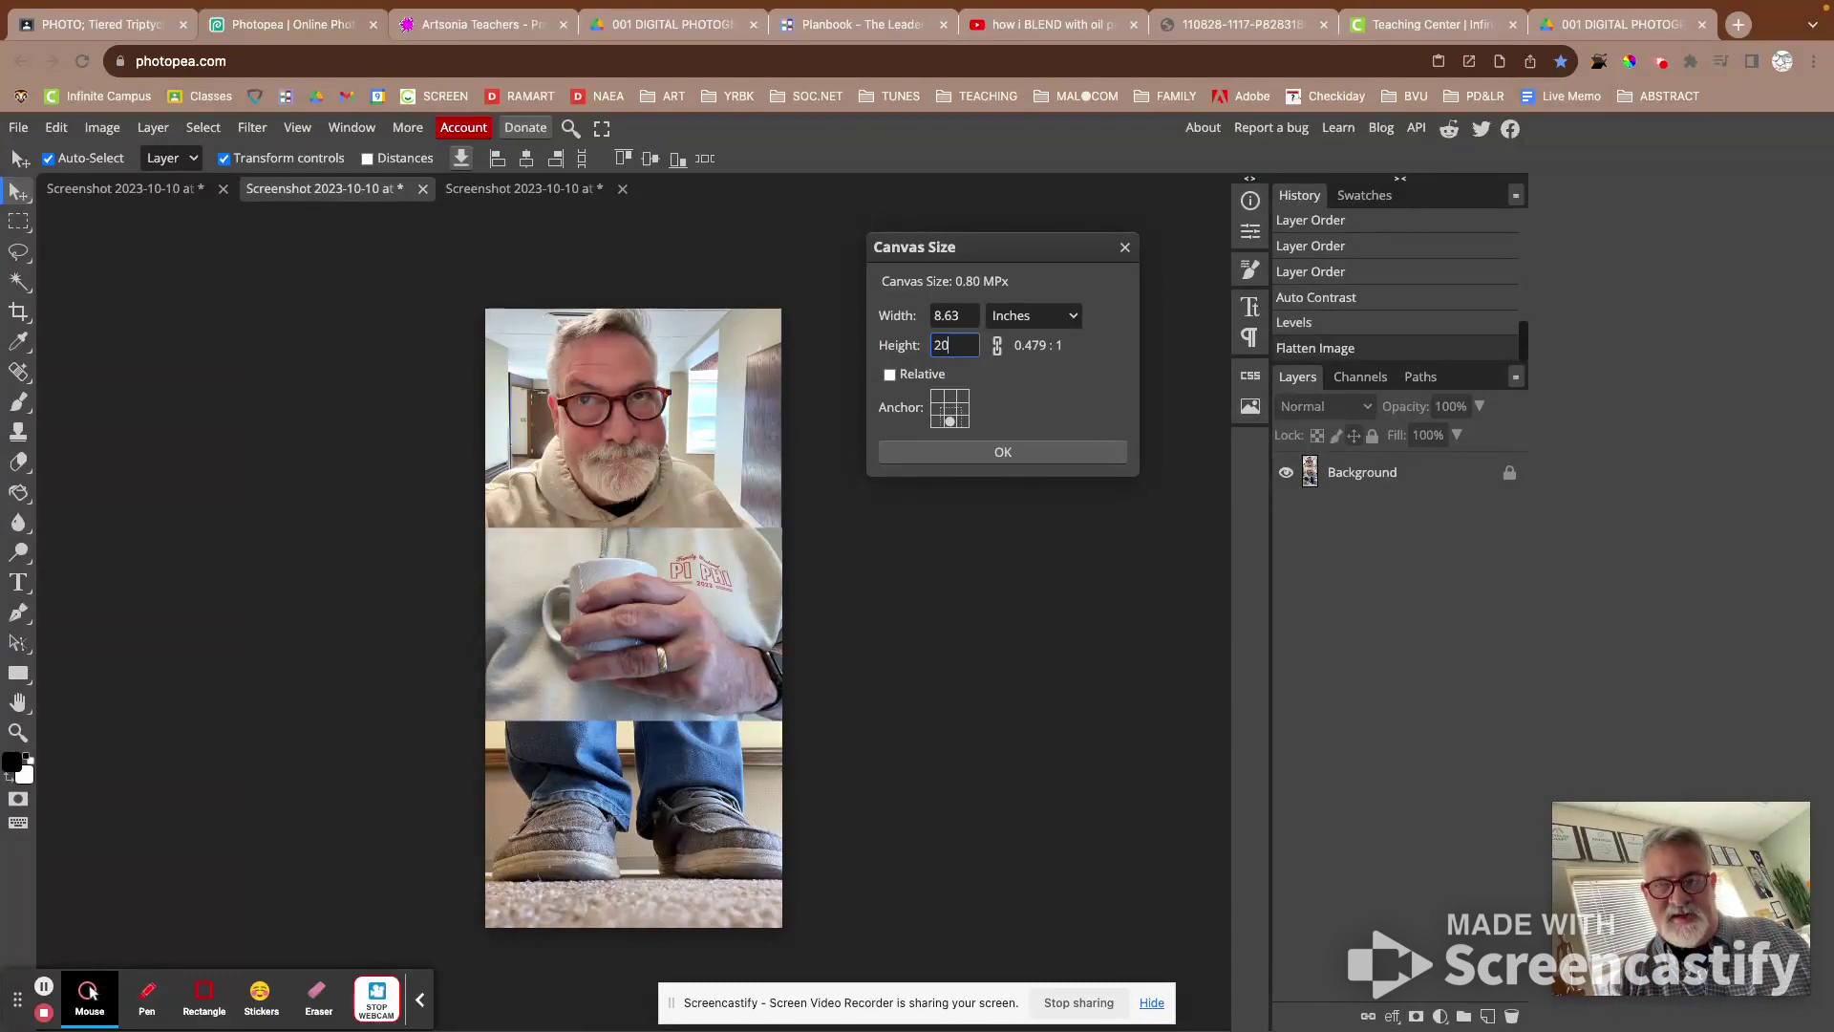
pyautogui.click(971, 317)
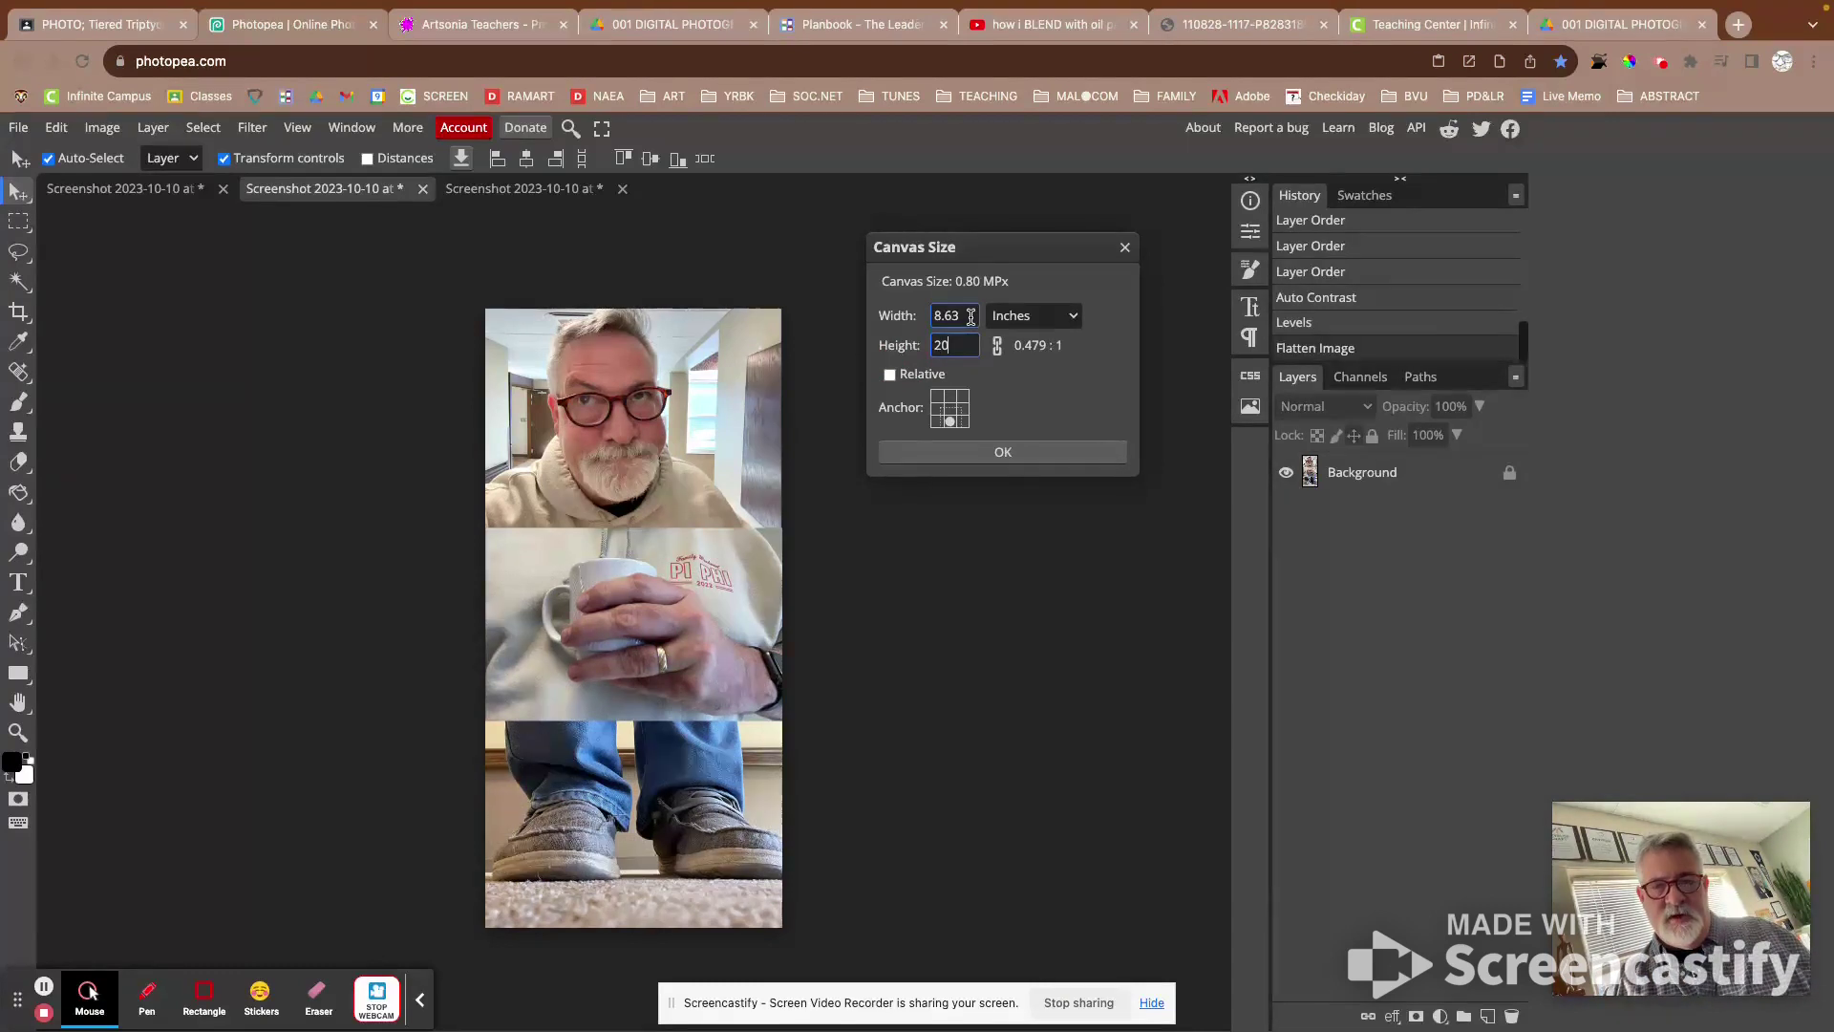
pyautogui.click(904, 319)
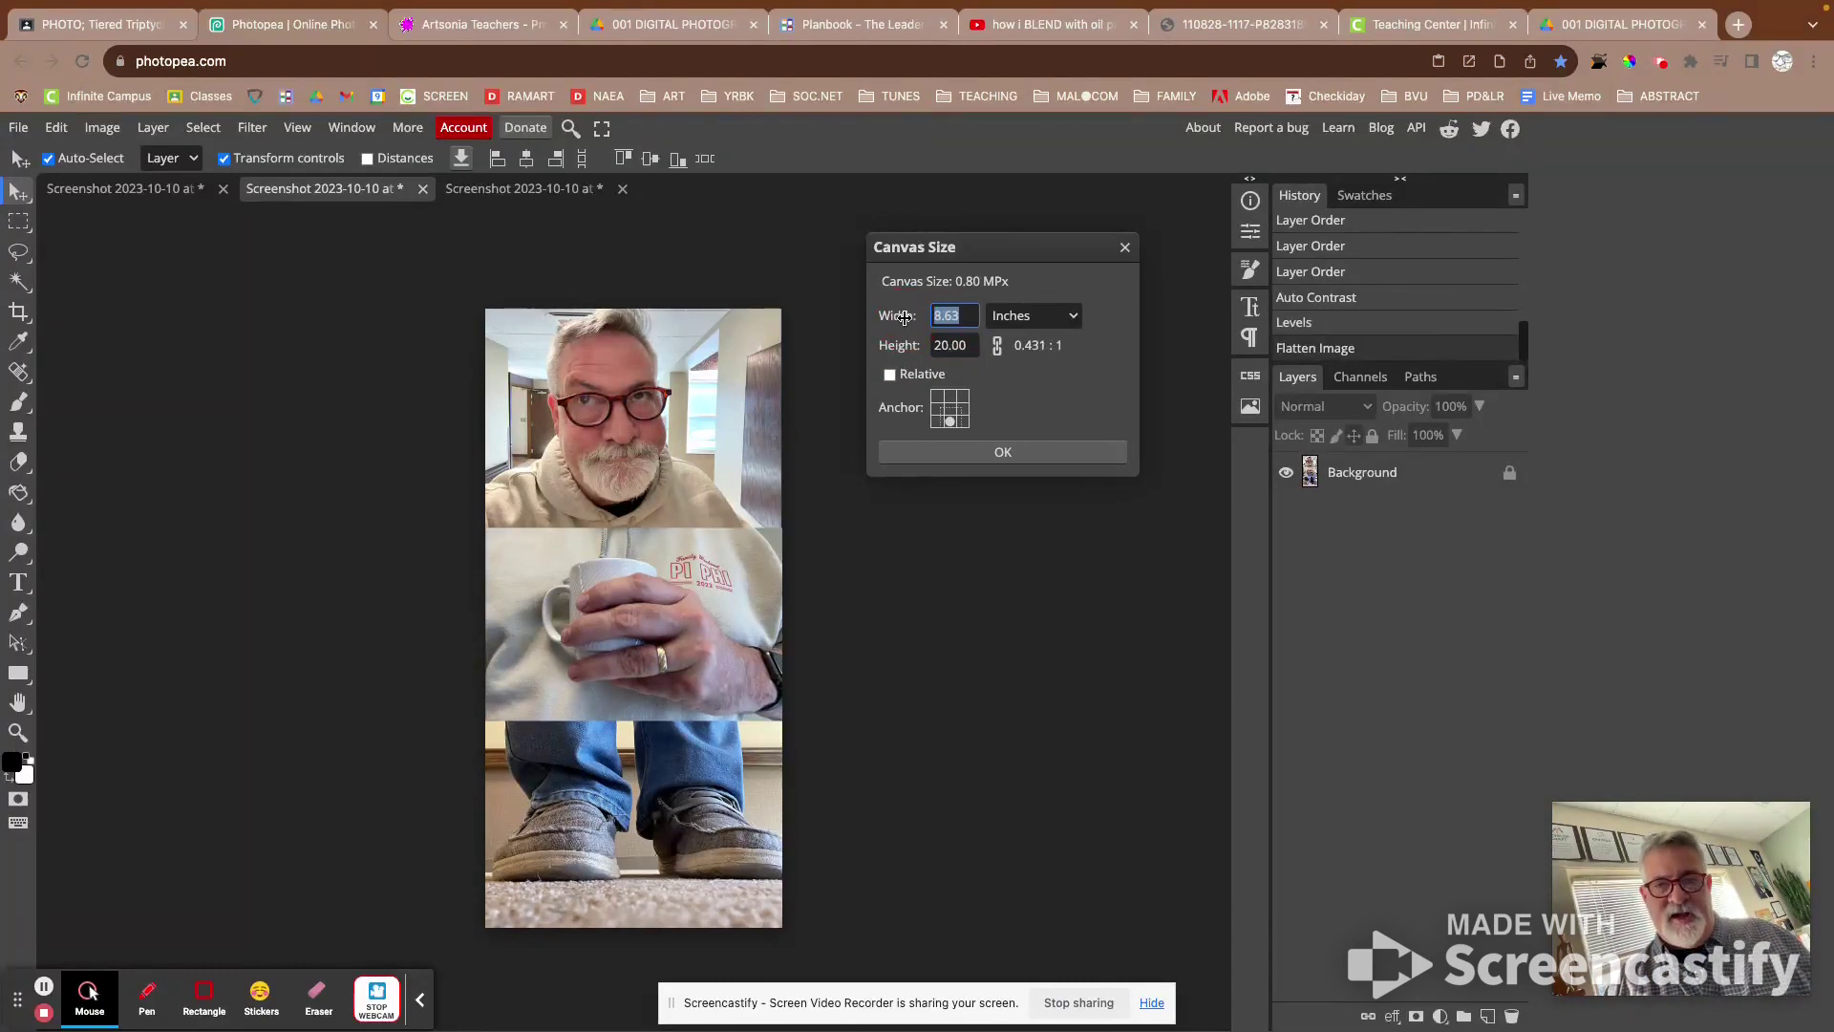
pyautogui.write('5')
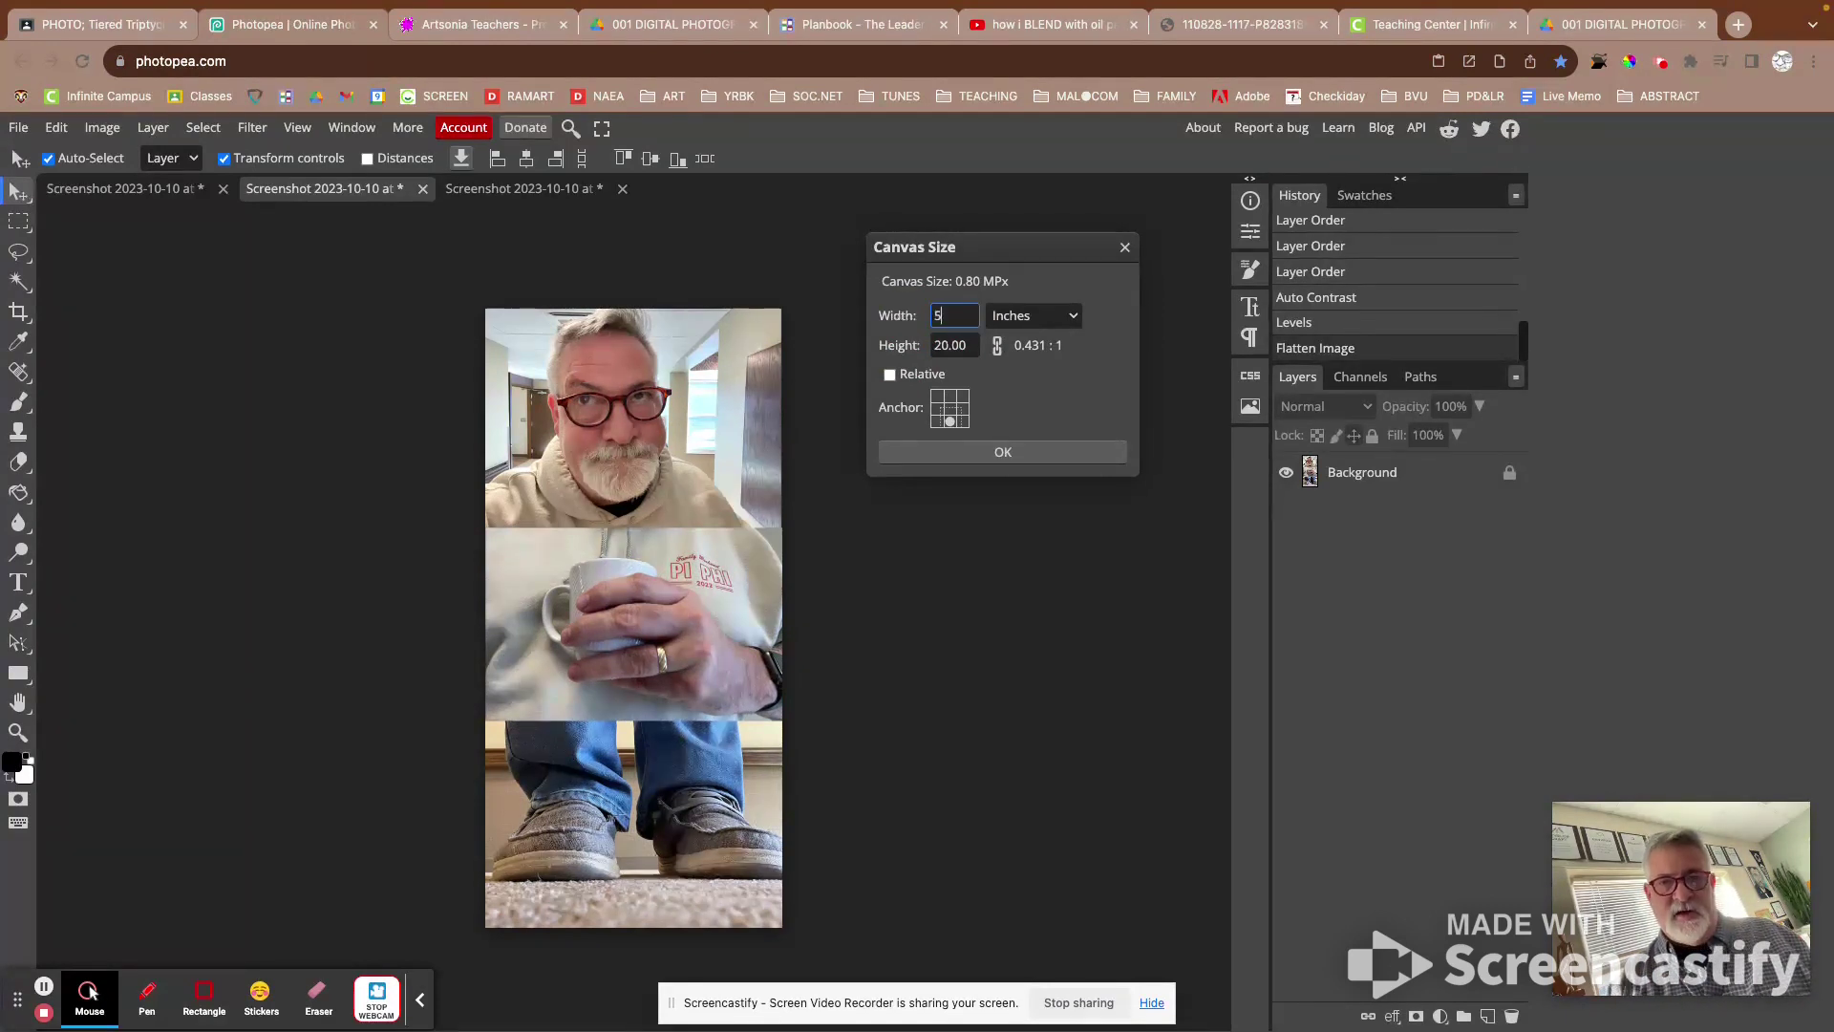
pyautogui.click(875, 318)
pyautogui.write('10')
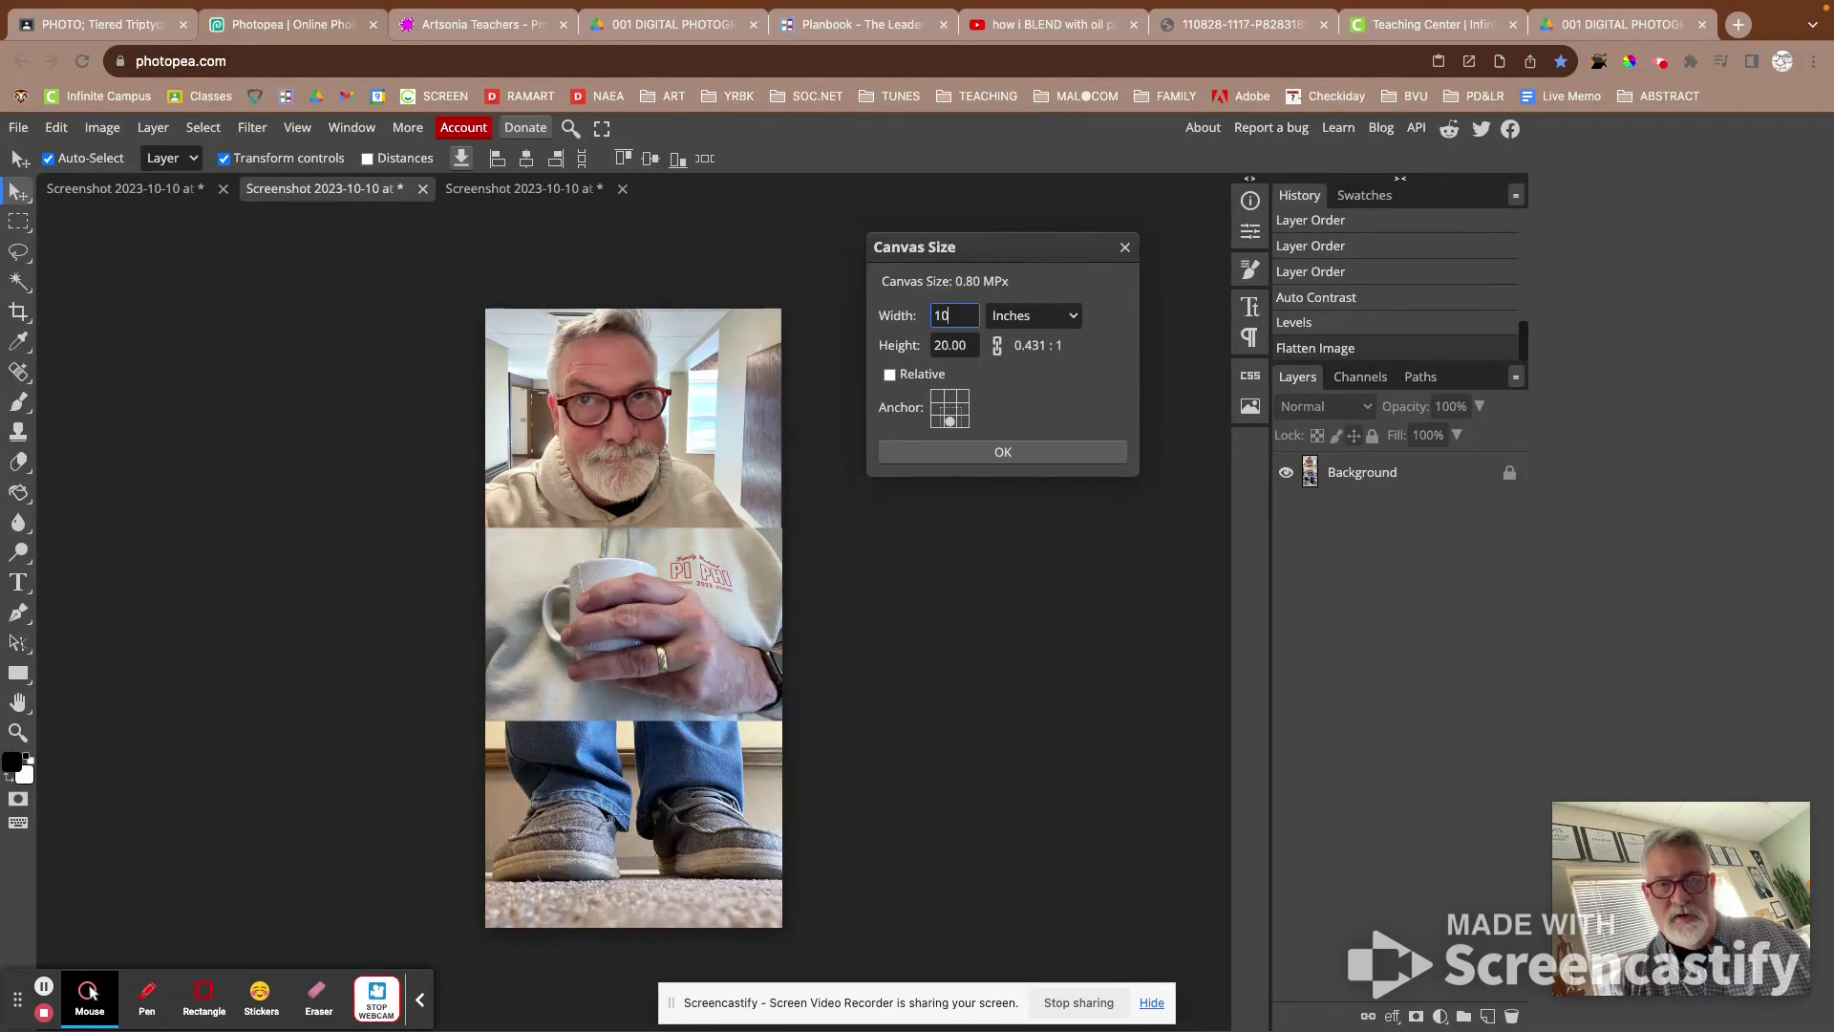
pyautogui.click(951, 408)
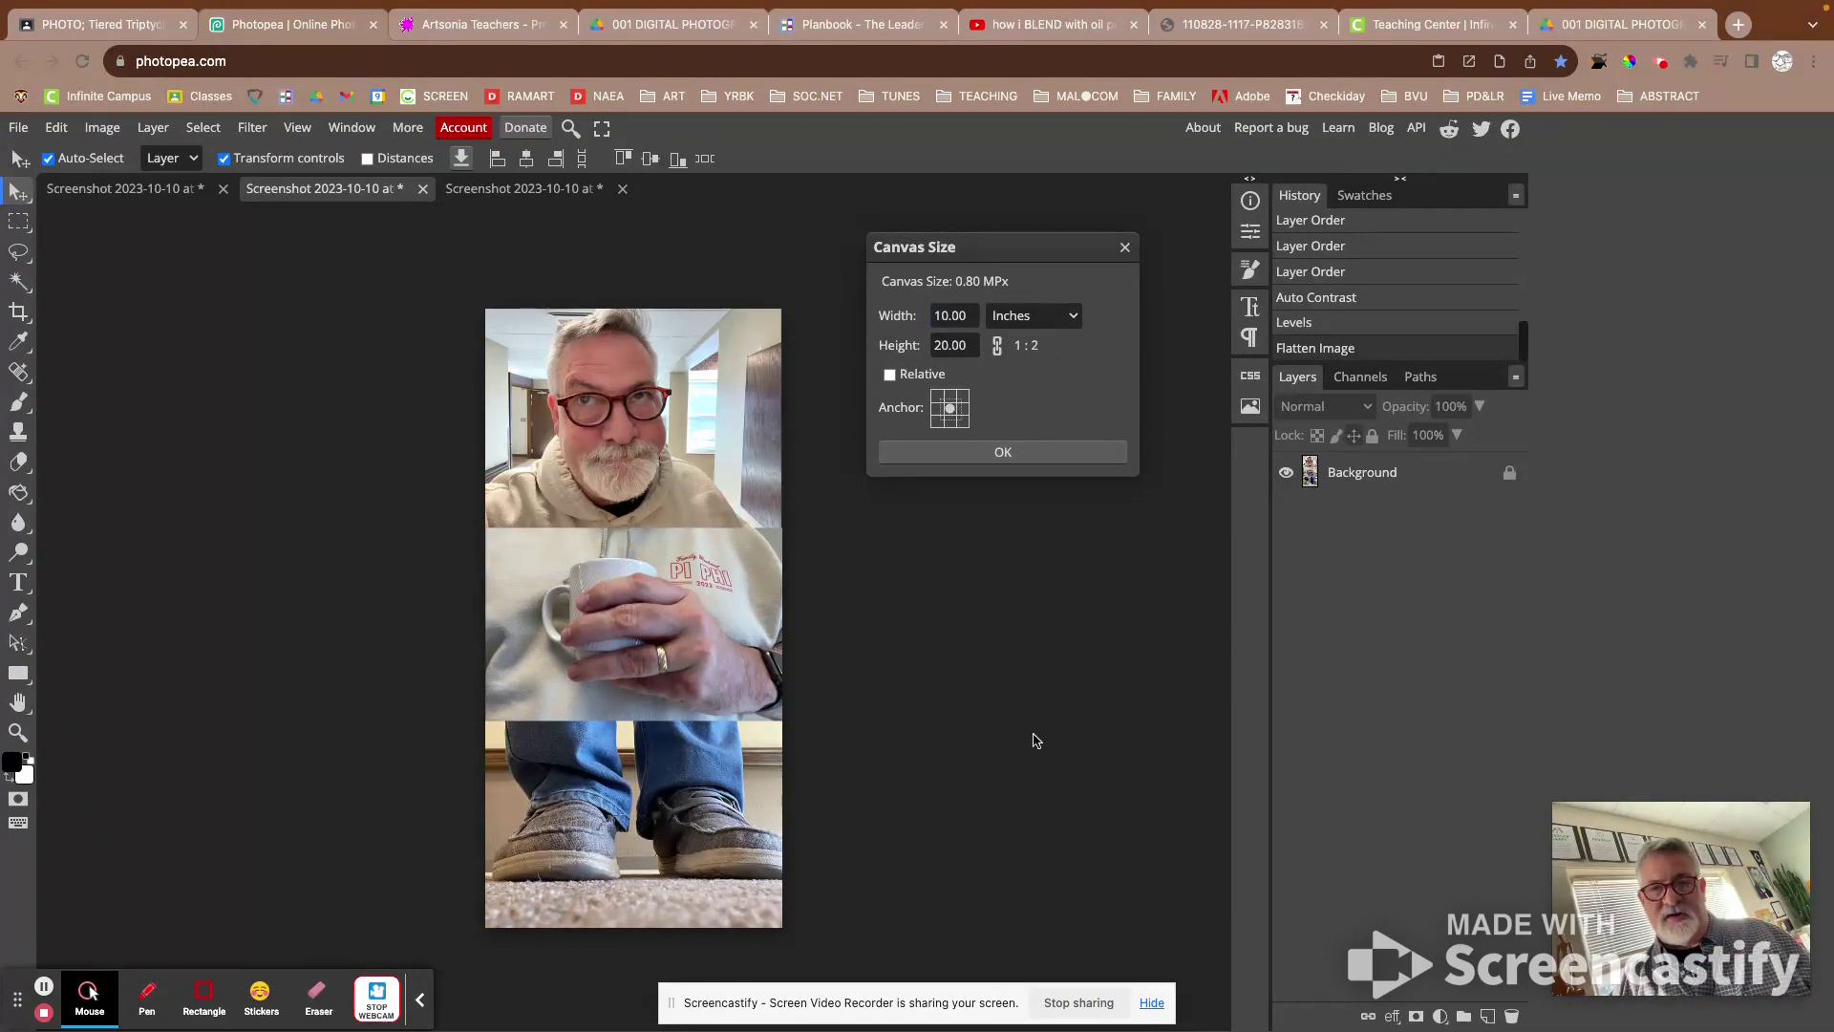
pyautogui.click(1019, 455)
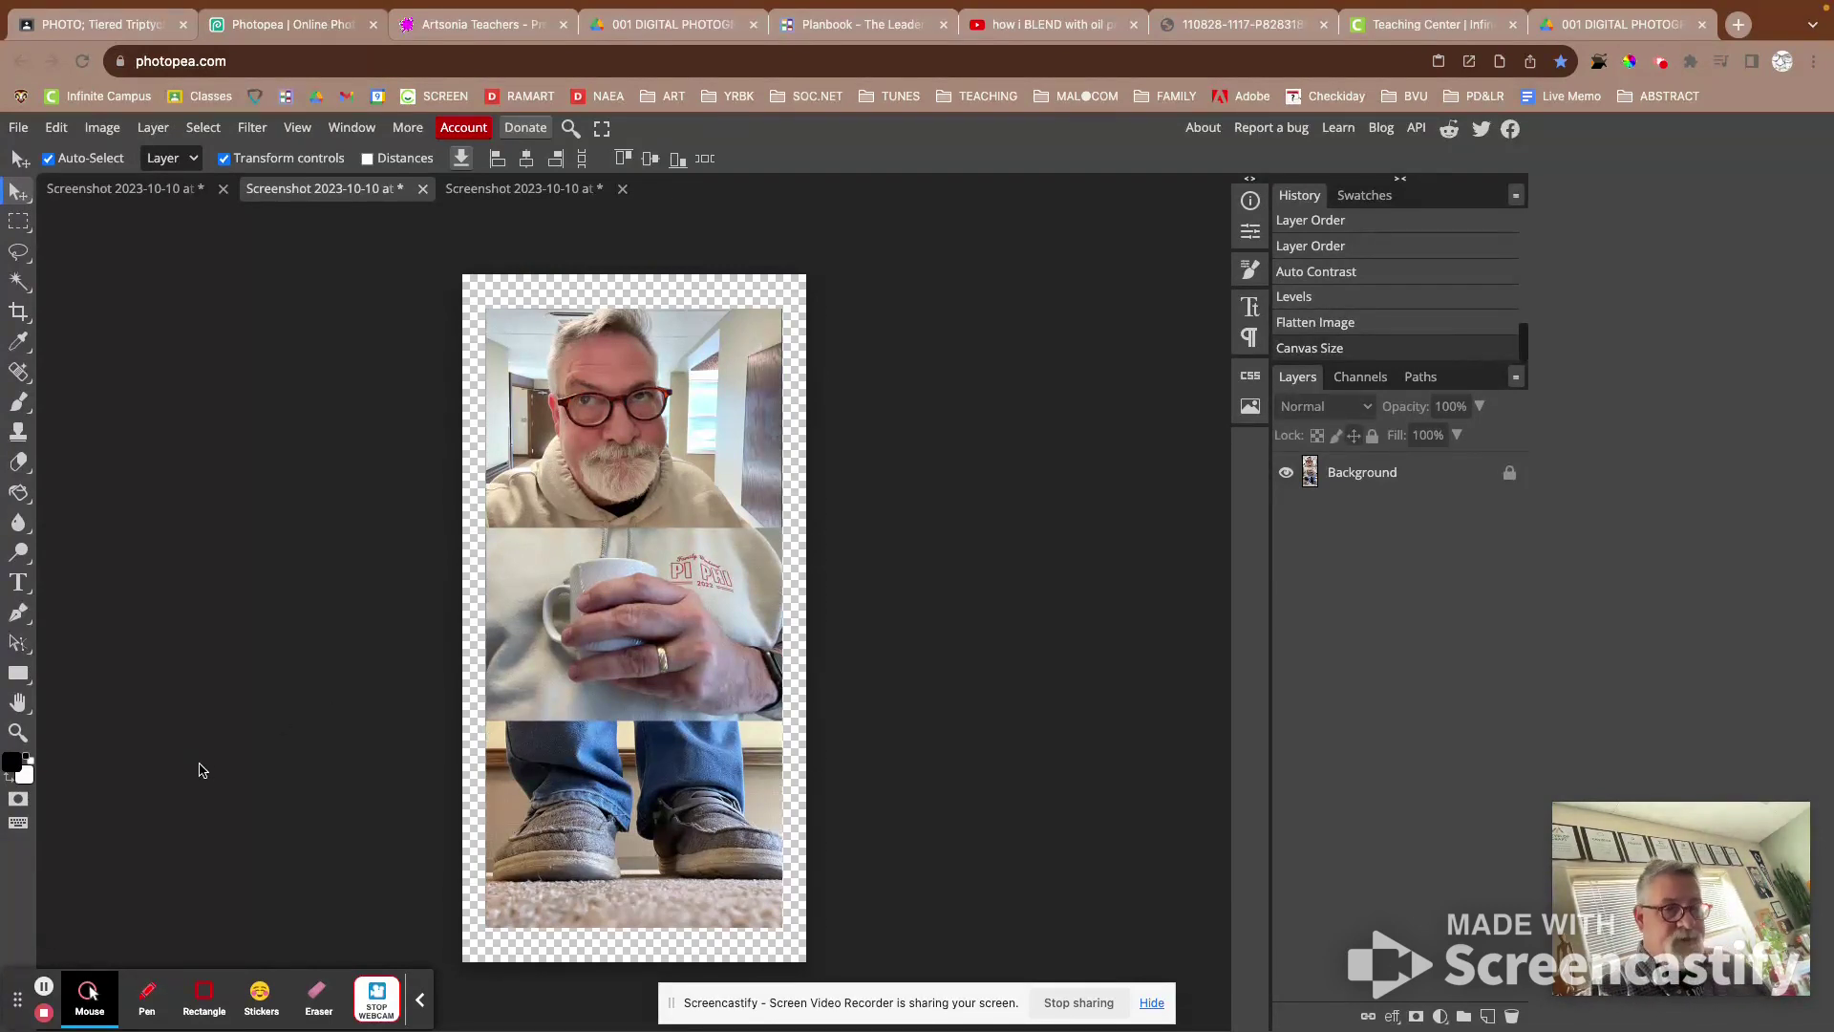
# Step: Set the background colour to white, and fill the transparent border of the Background layer with white using the Paint Bucket
pyautogui.click(25, 778)
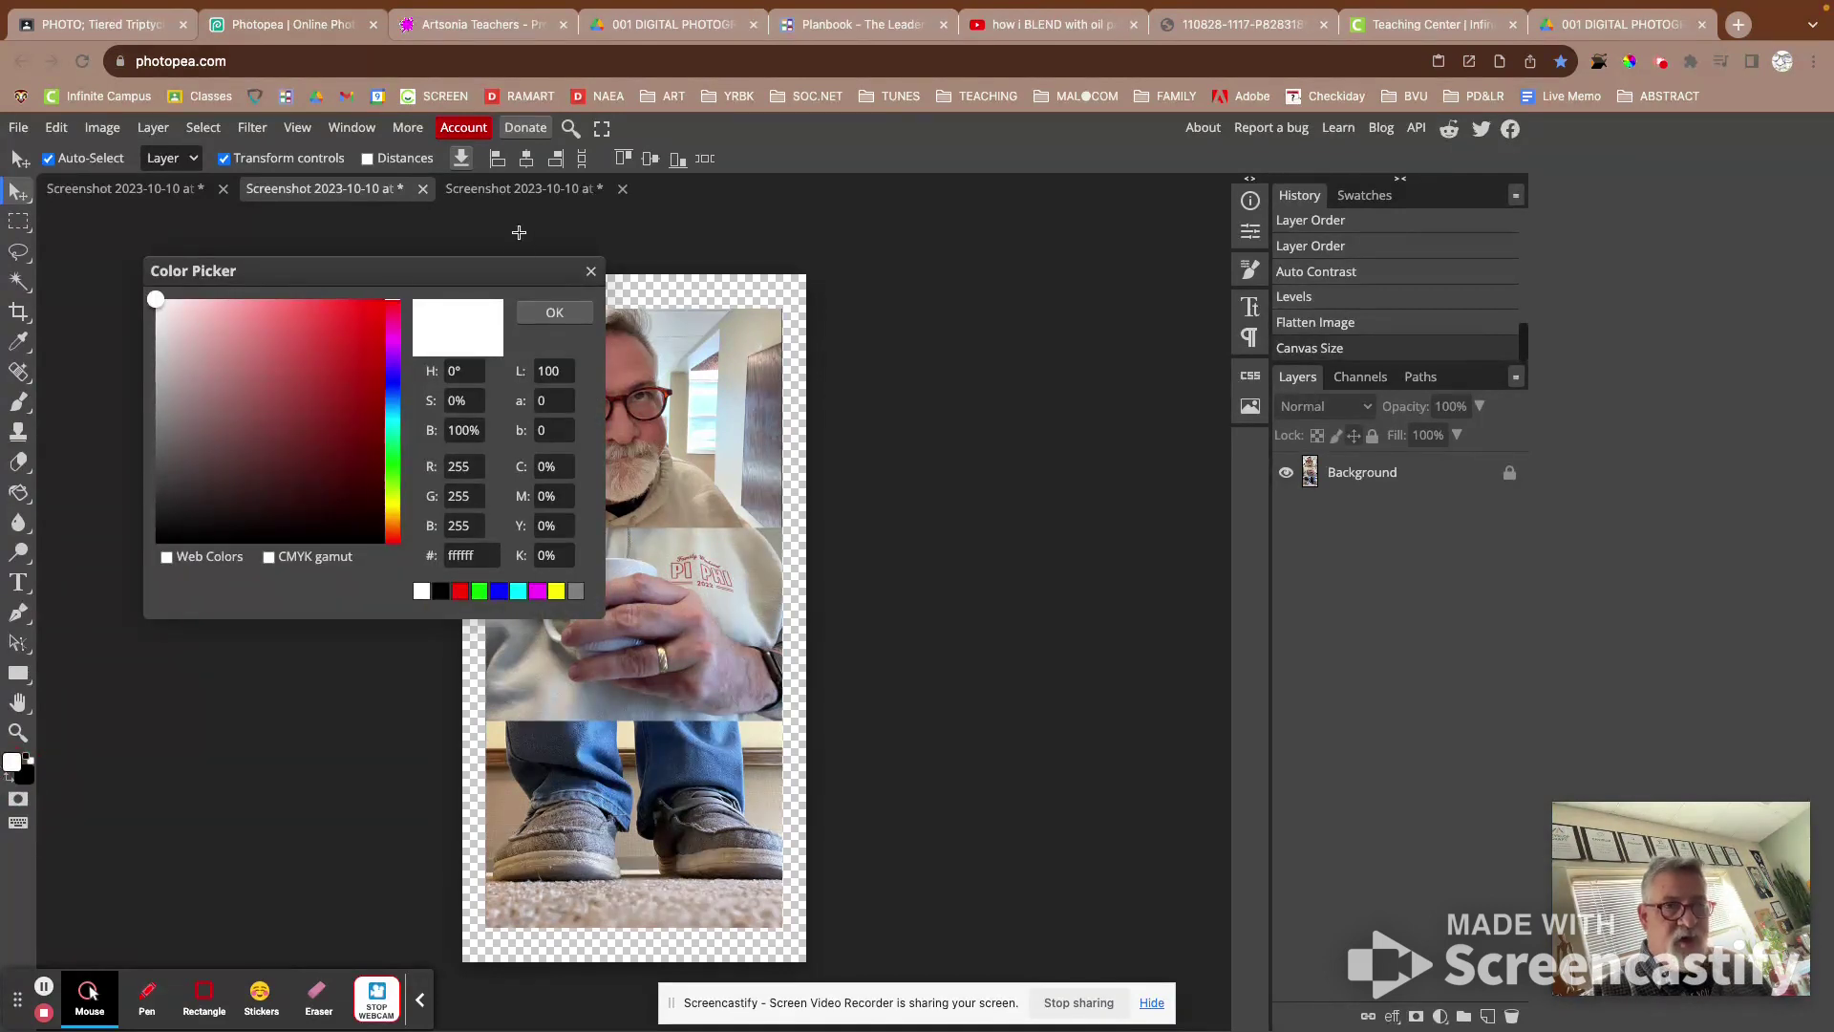
pyautogui.click(578, 322)
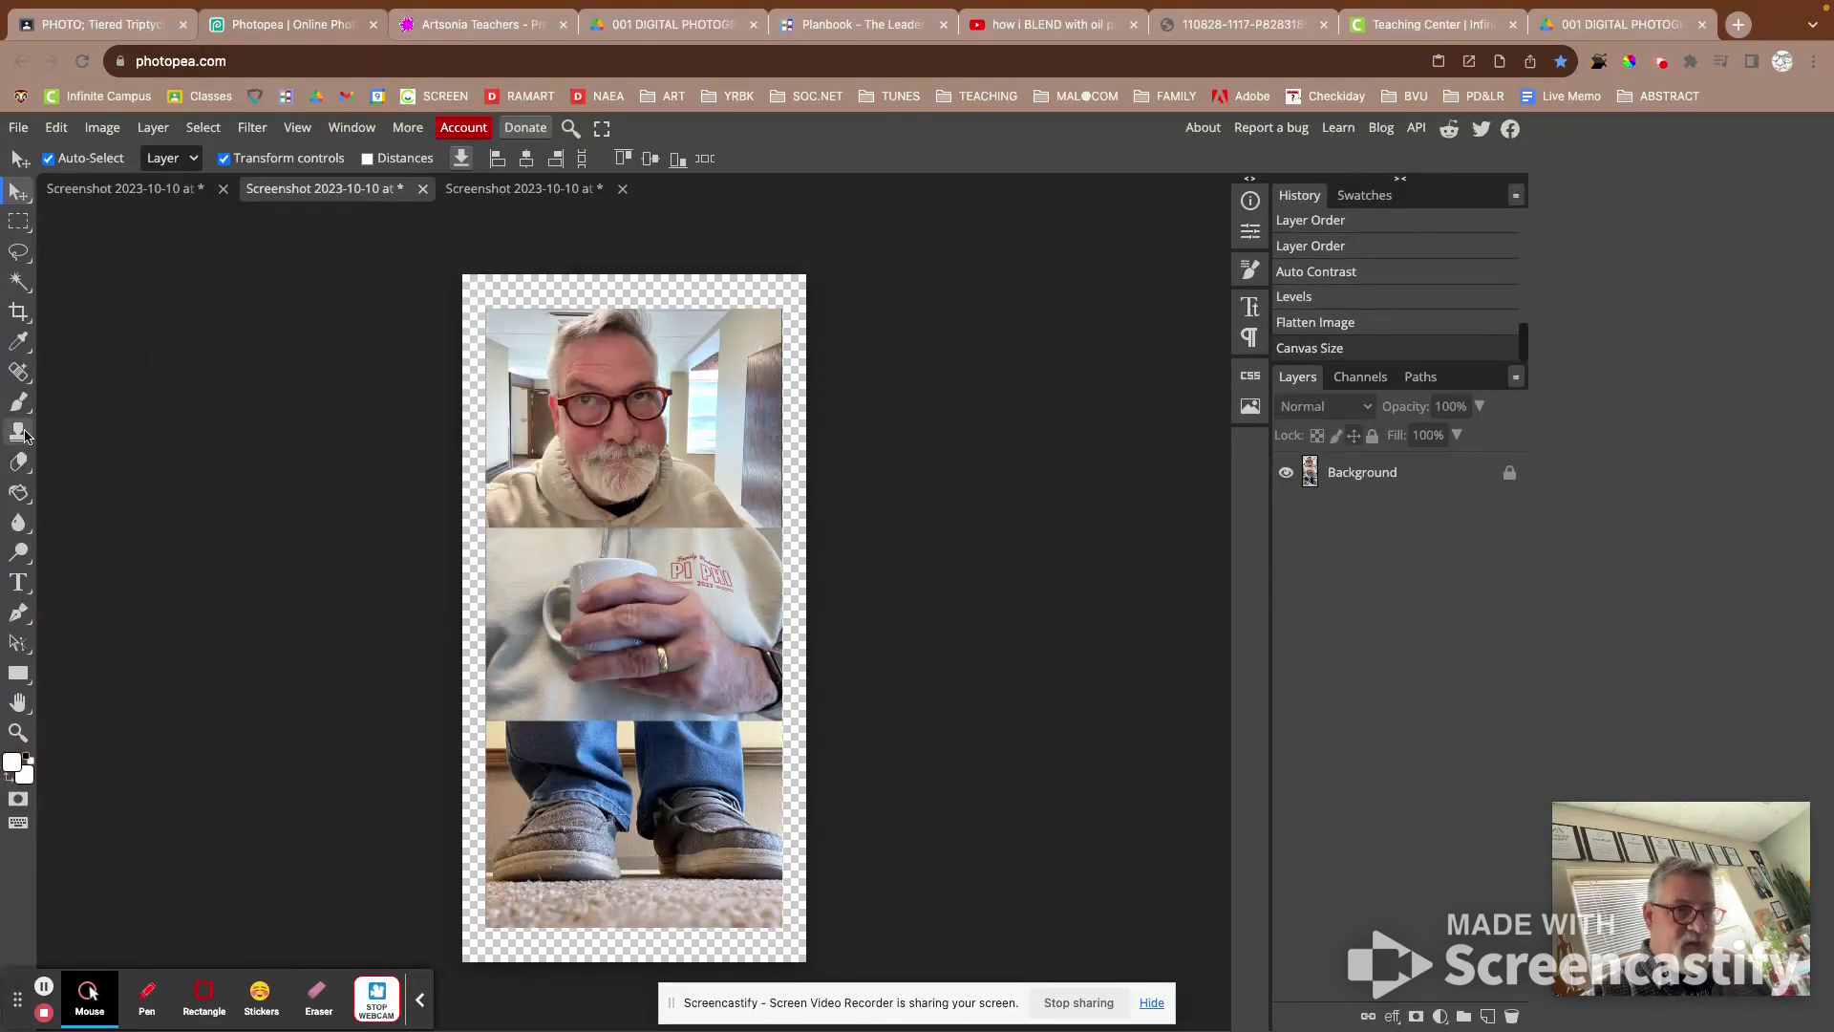
pyautogui.click(21, 493)
pyautogui.click(600, 289)
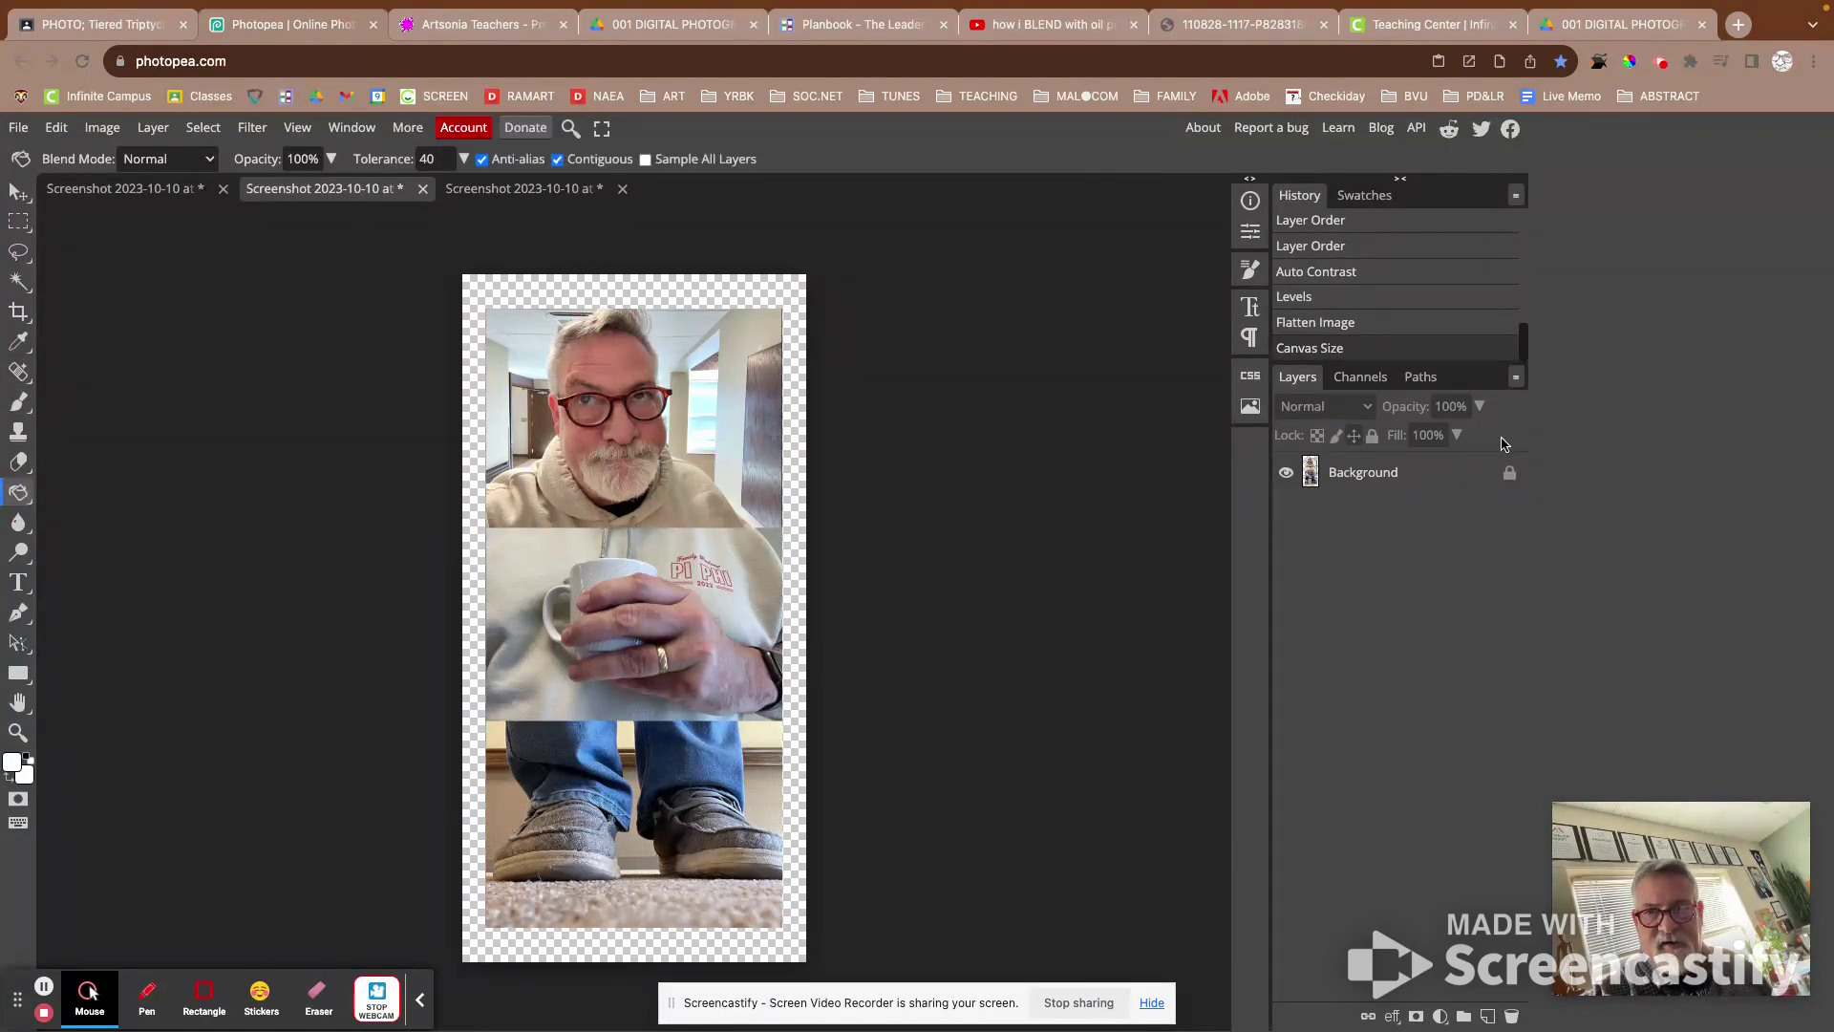
pyautogui.click(1474, 475)
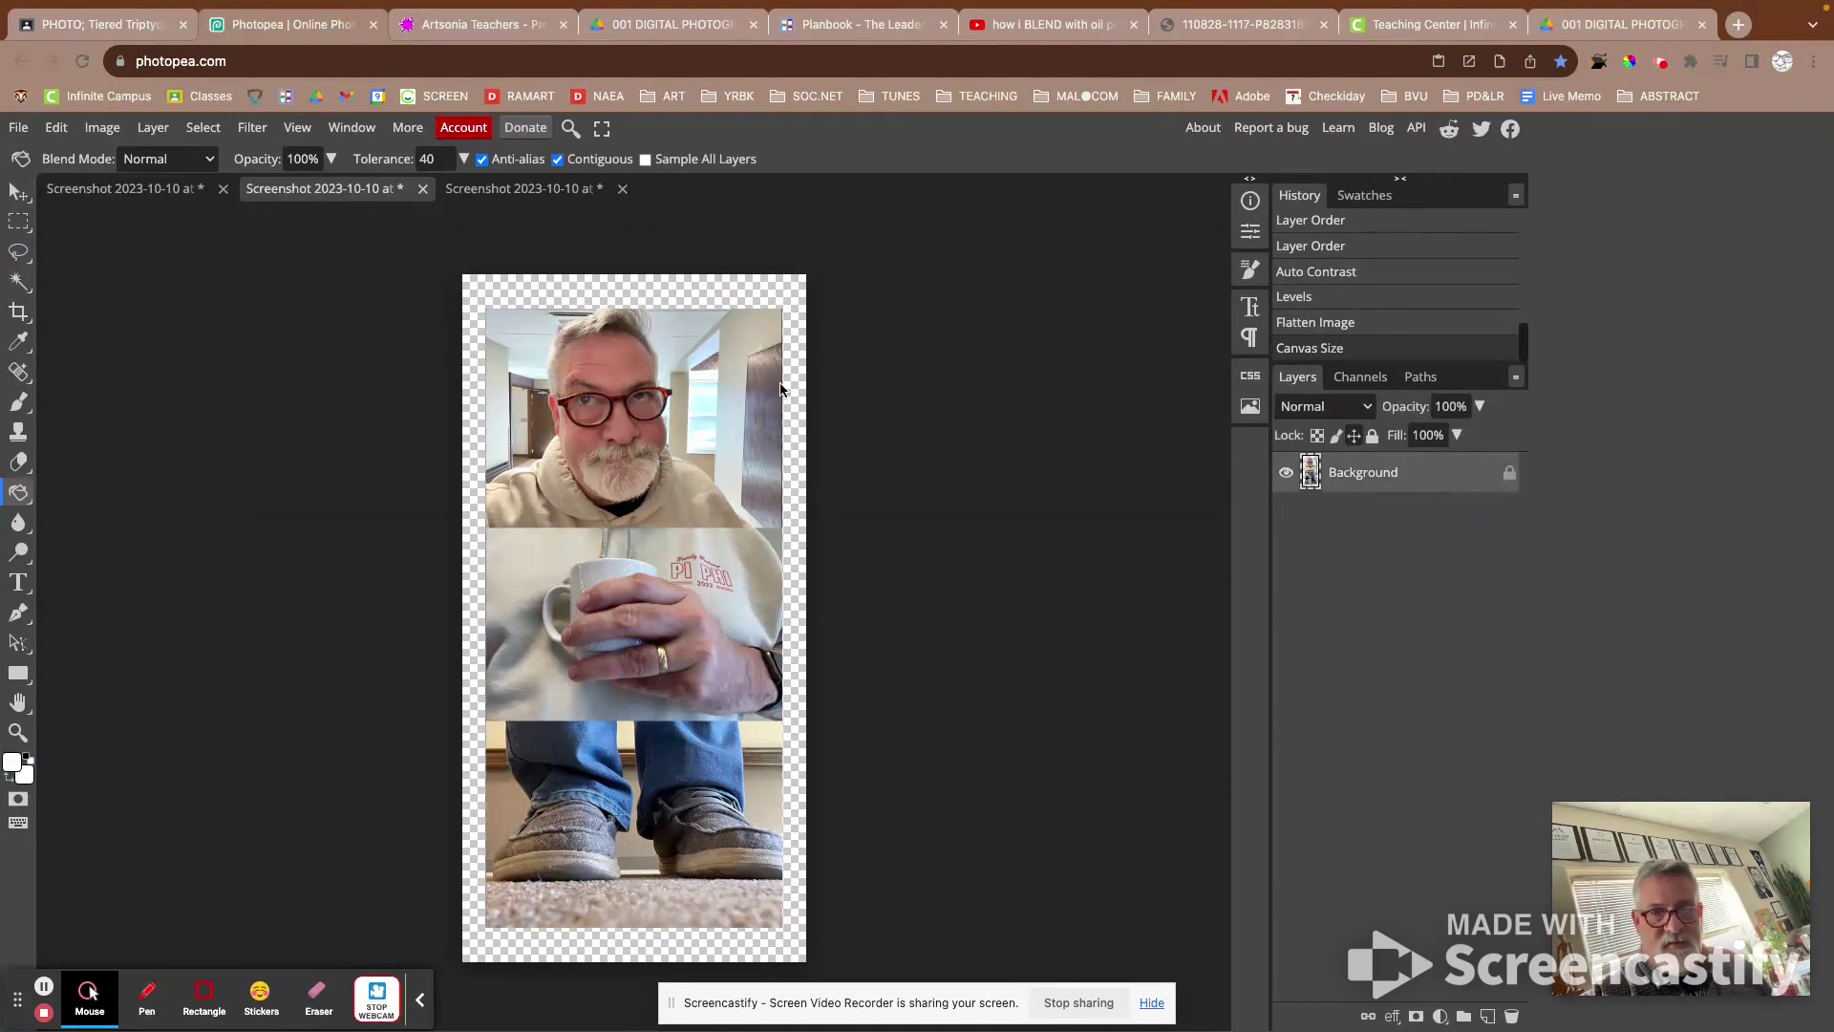
pyautogui.click(726, 290)
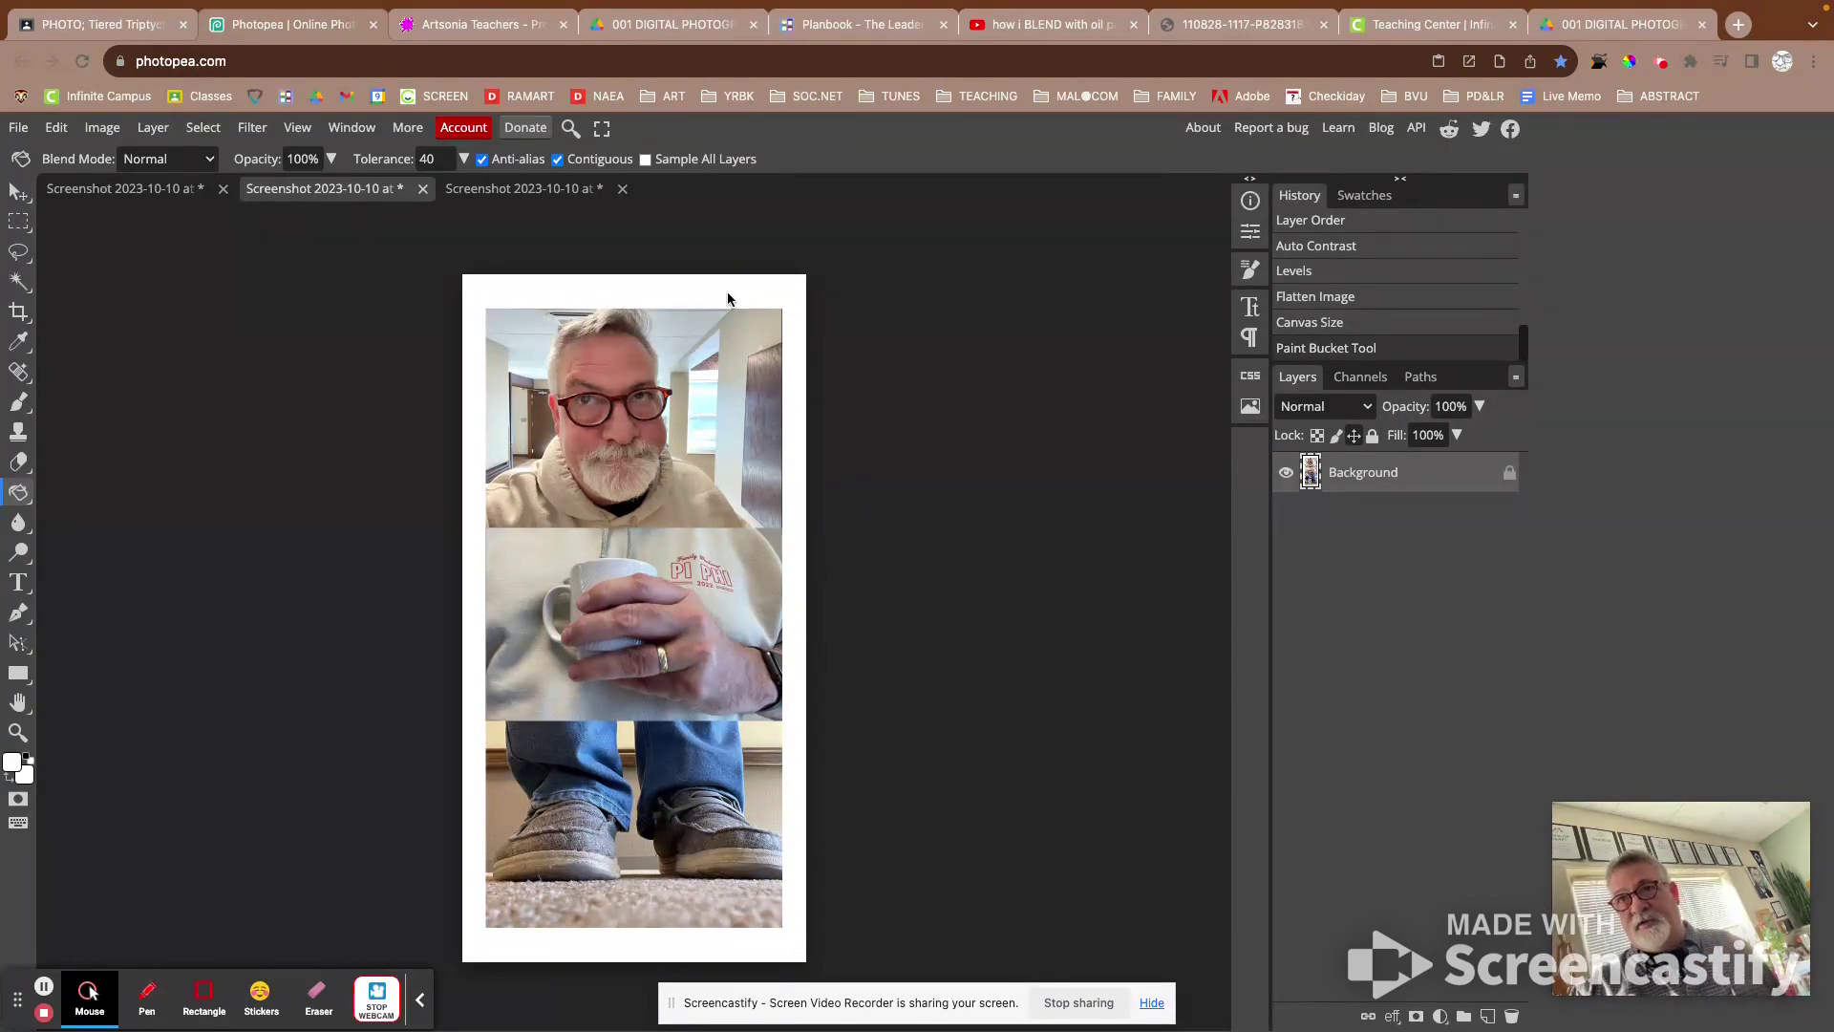
# Step: Export the bordered triptych as a PNG, naming the file with the owner's surname followed by "Triptych"
pyautogui.click(17, 129)
pyautogui.moveTo(148, 407)
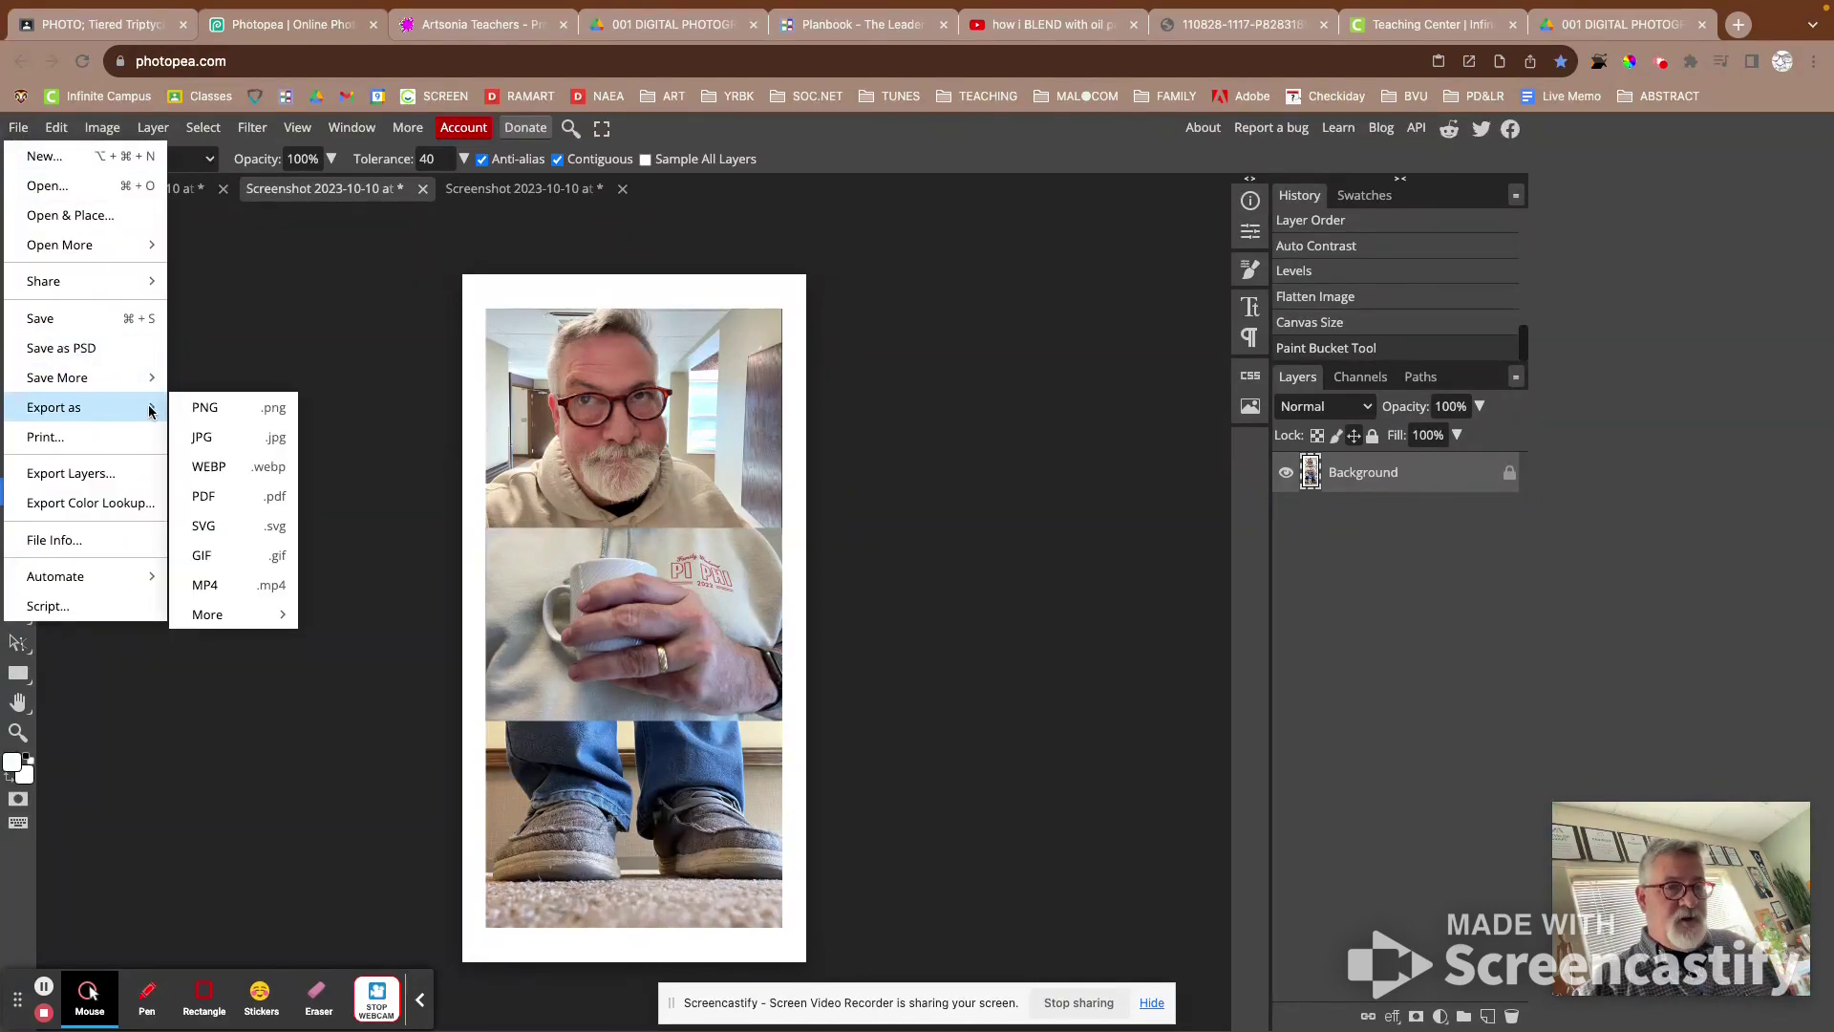
pyautogui.click(239, 411)
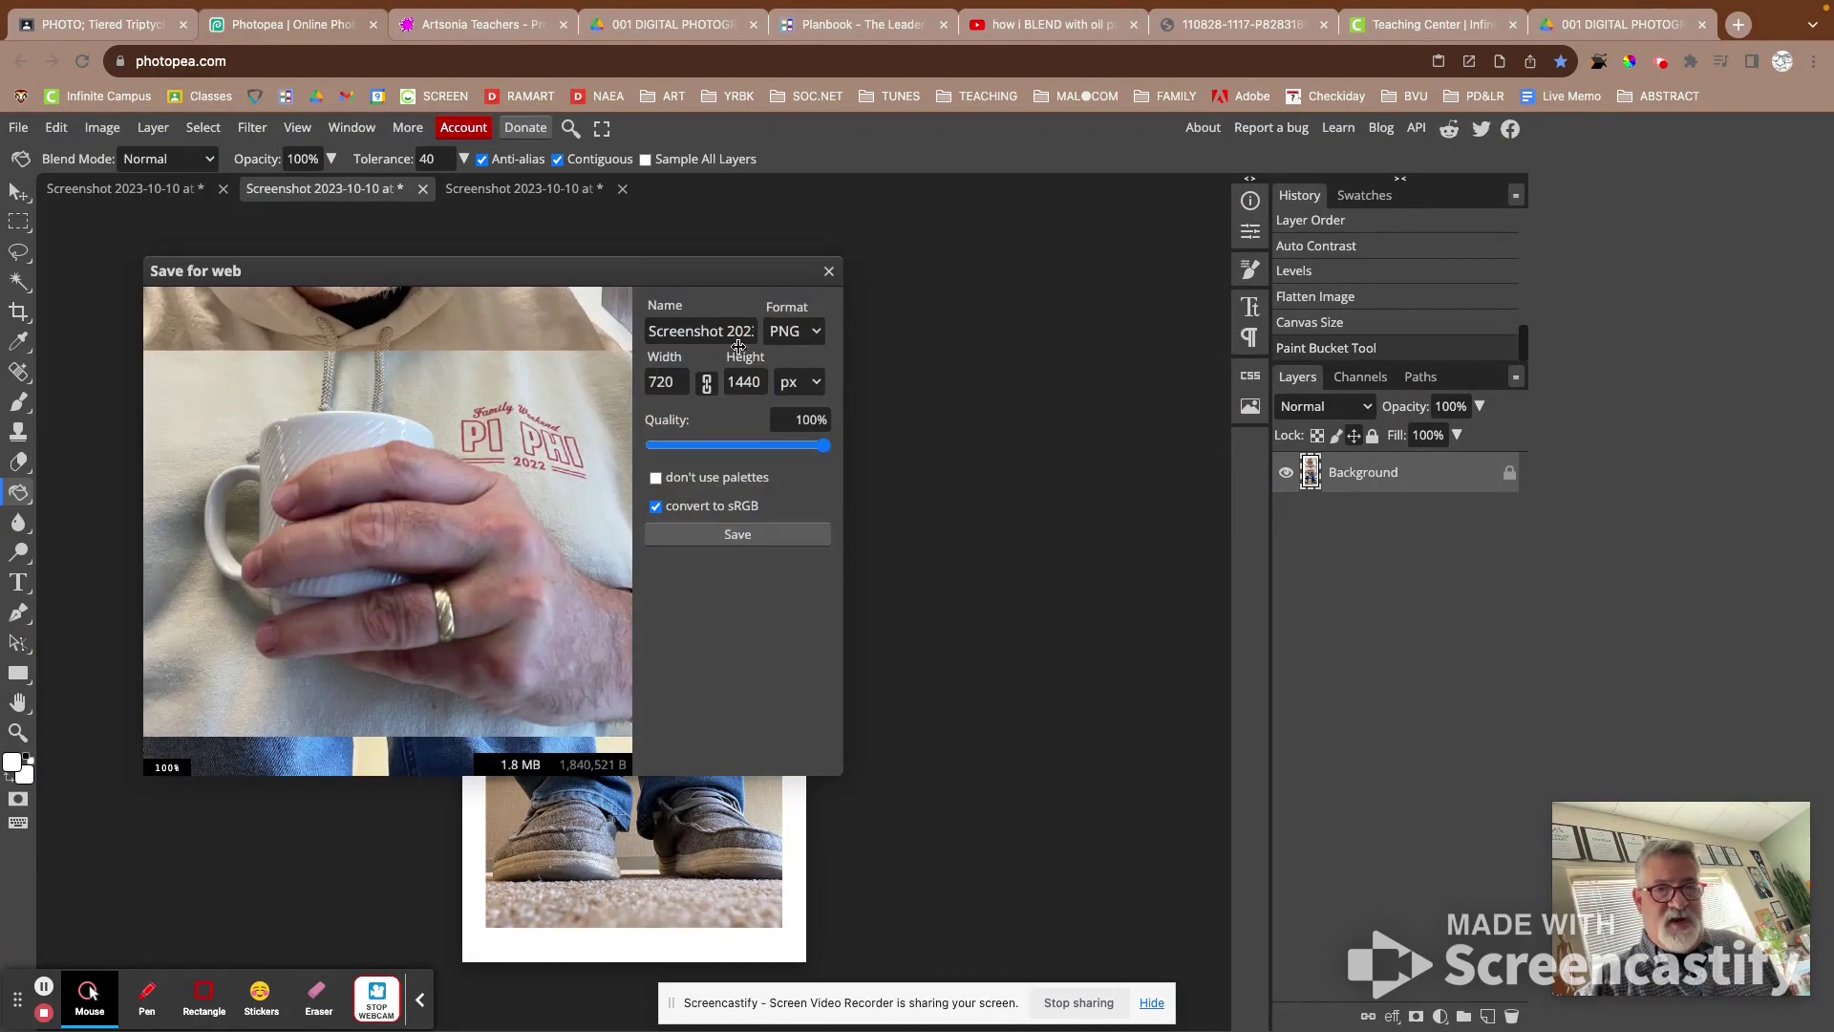
pyautogui.doubleClick(705, 329)
pyautogui.click(685, 332)
pyautogui.moveTo(652, 335); pyautogui.dragTo(821, 334)
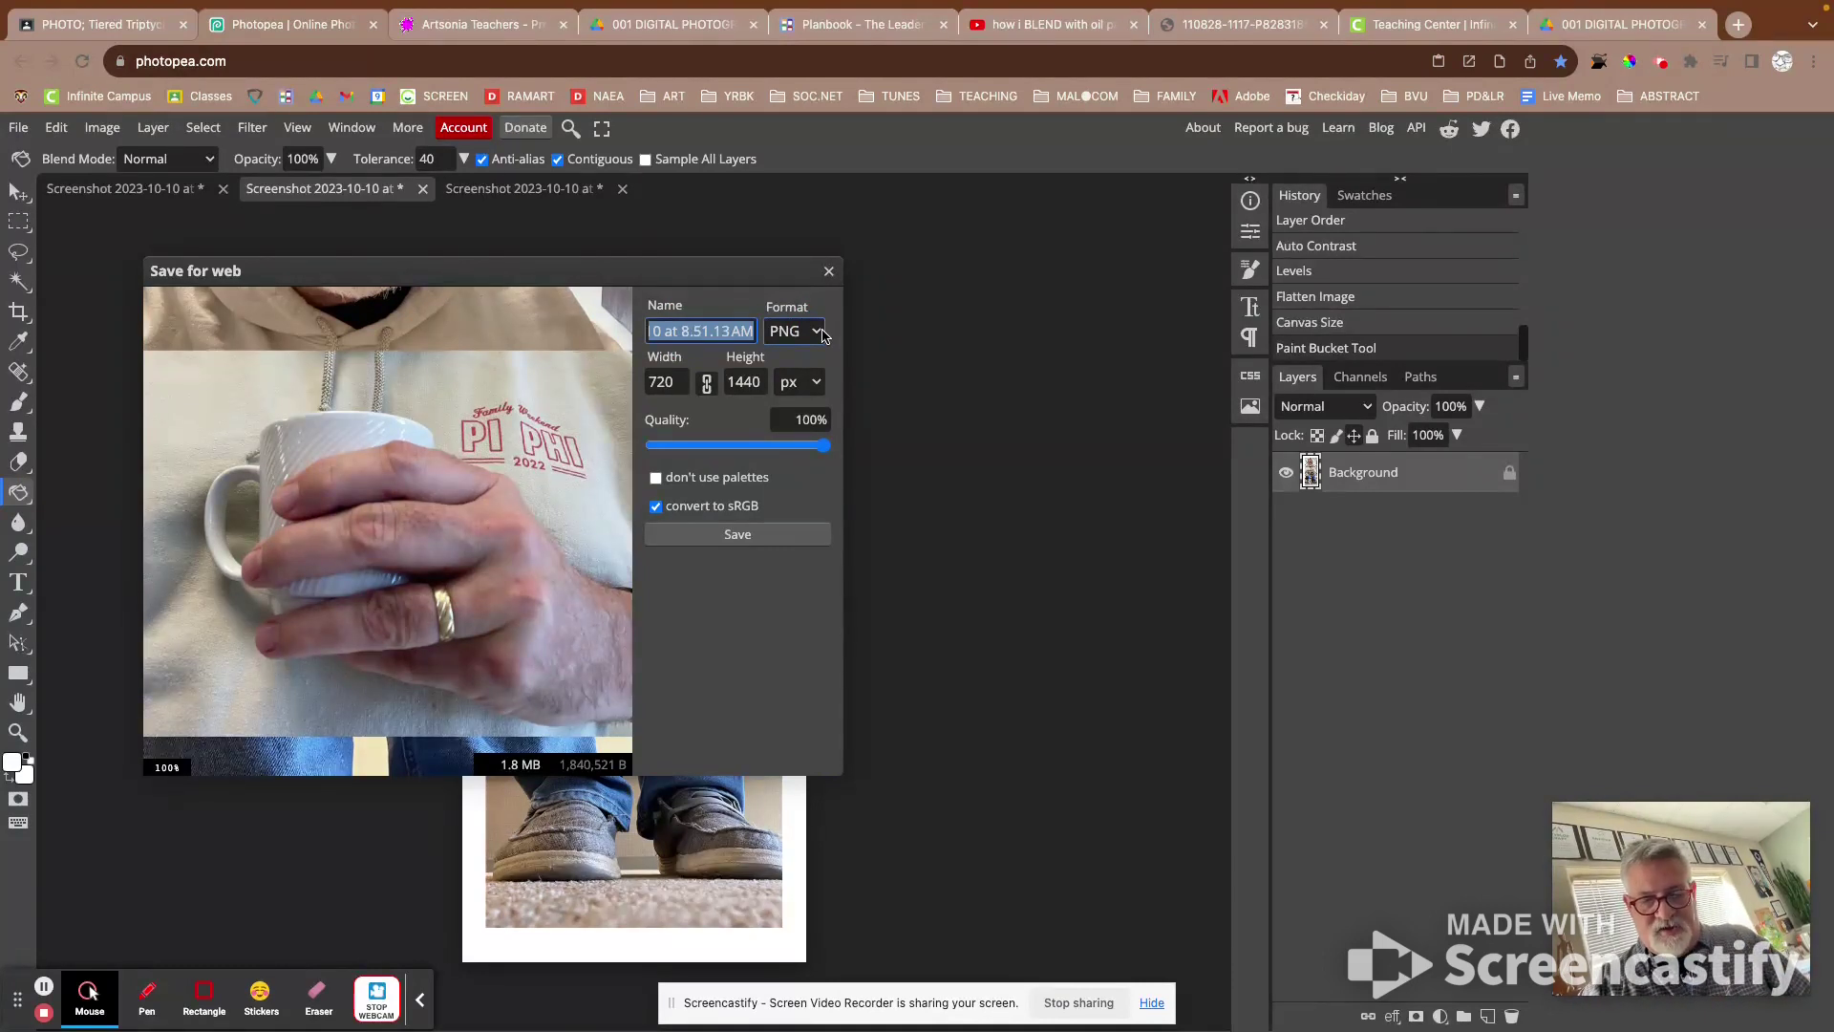
pyautogui.write('Mallory ')
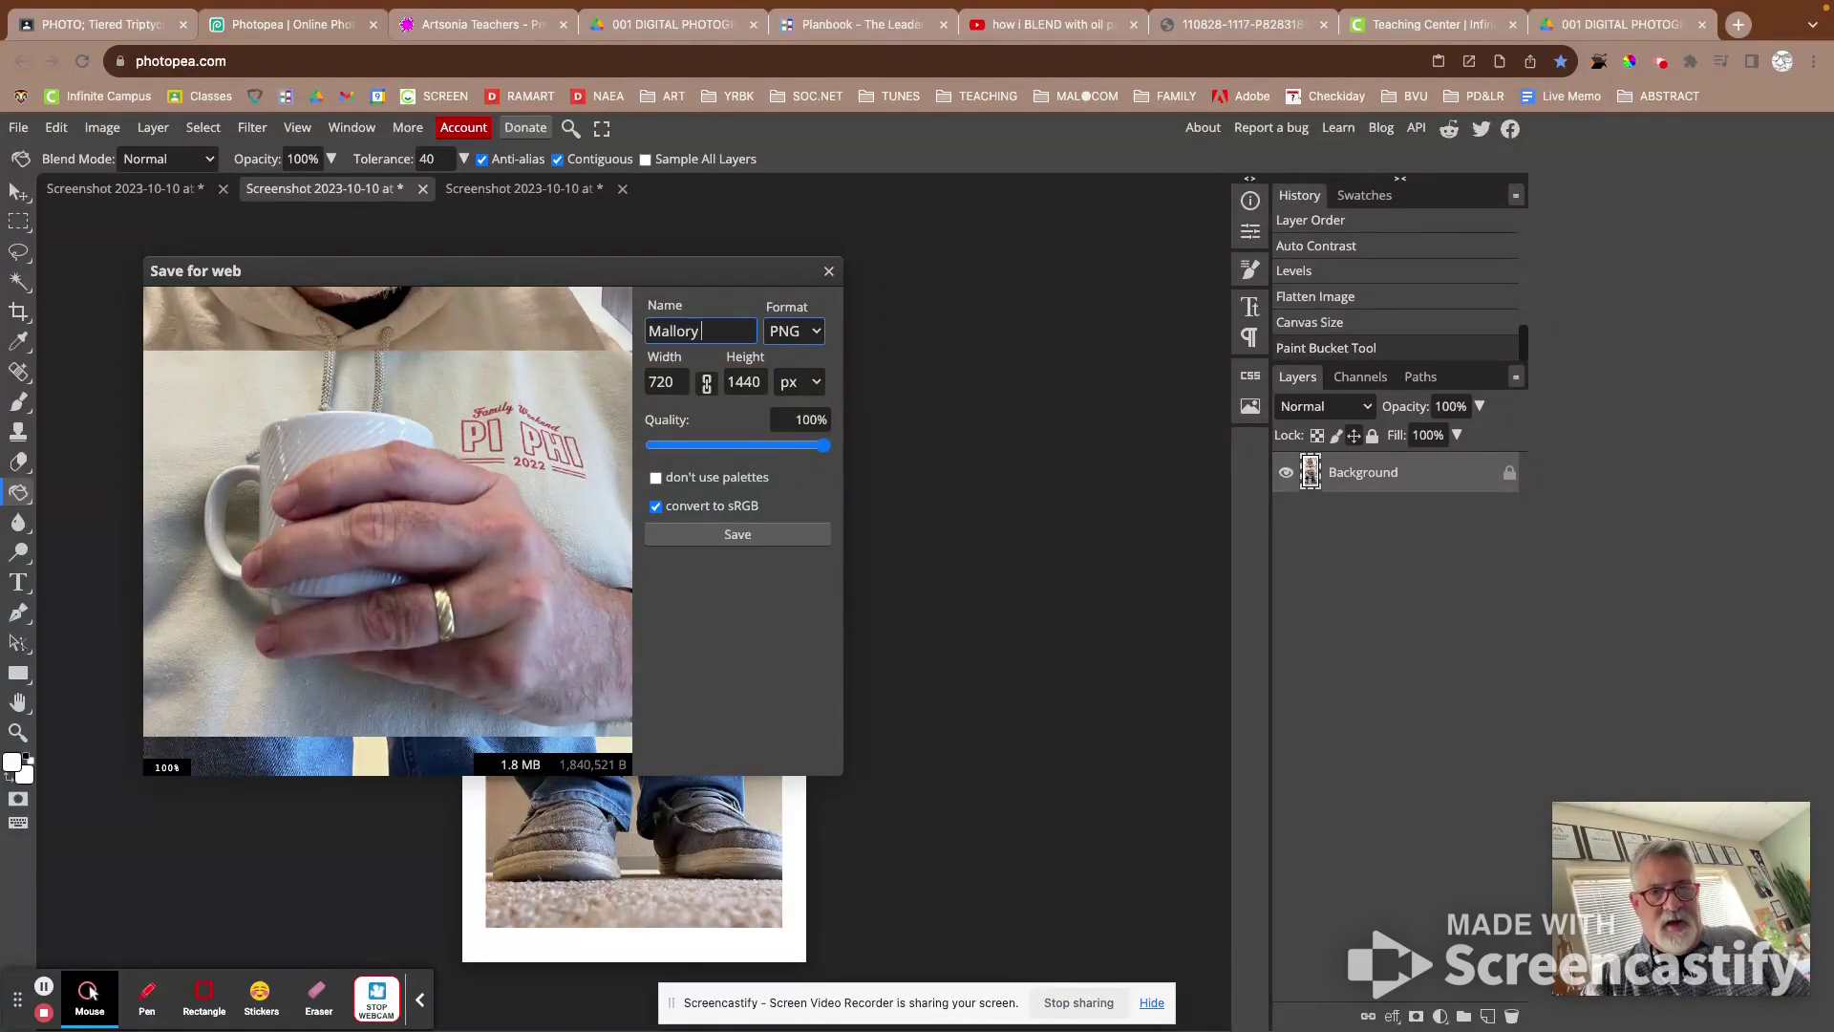
pyautogui.write('Tr')
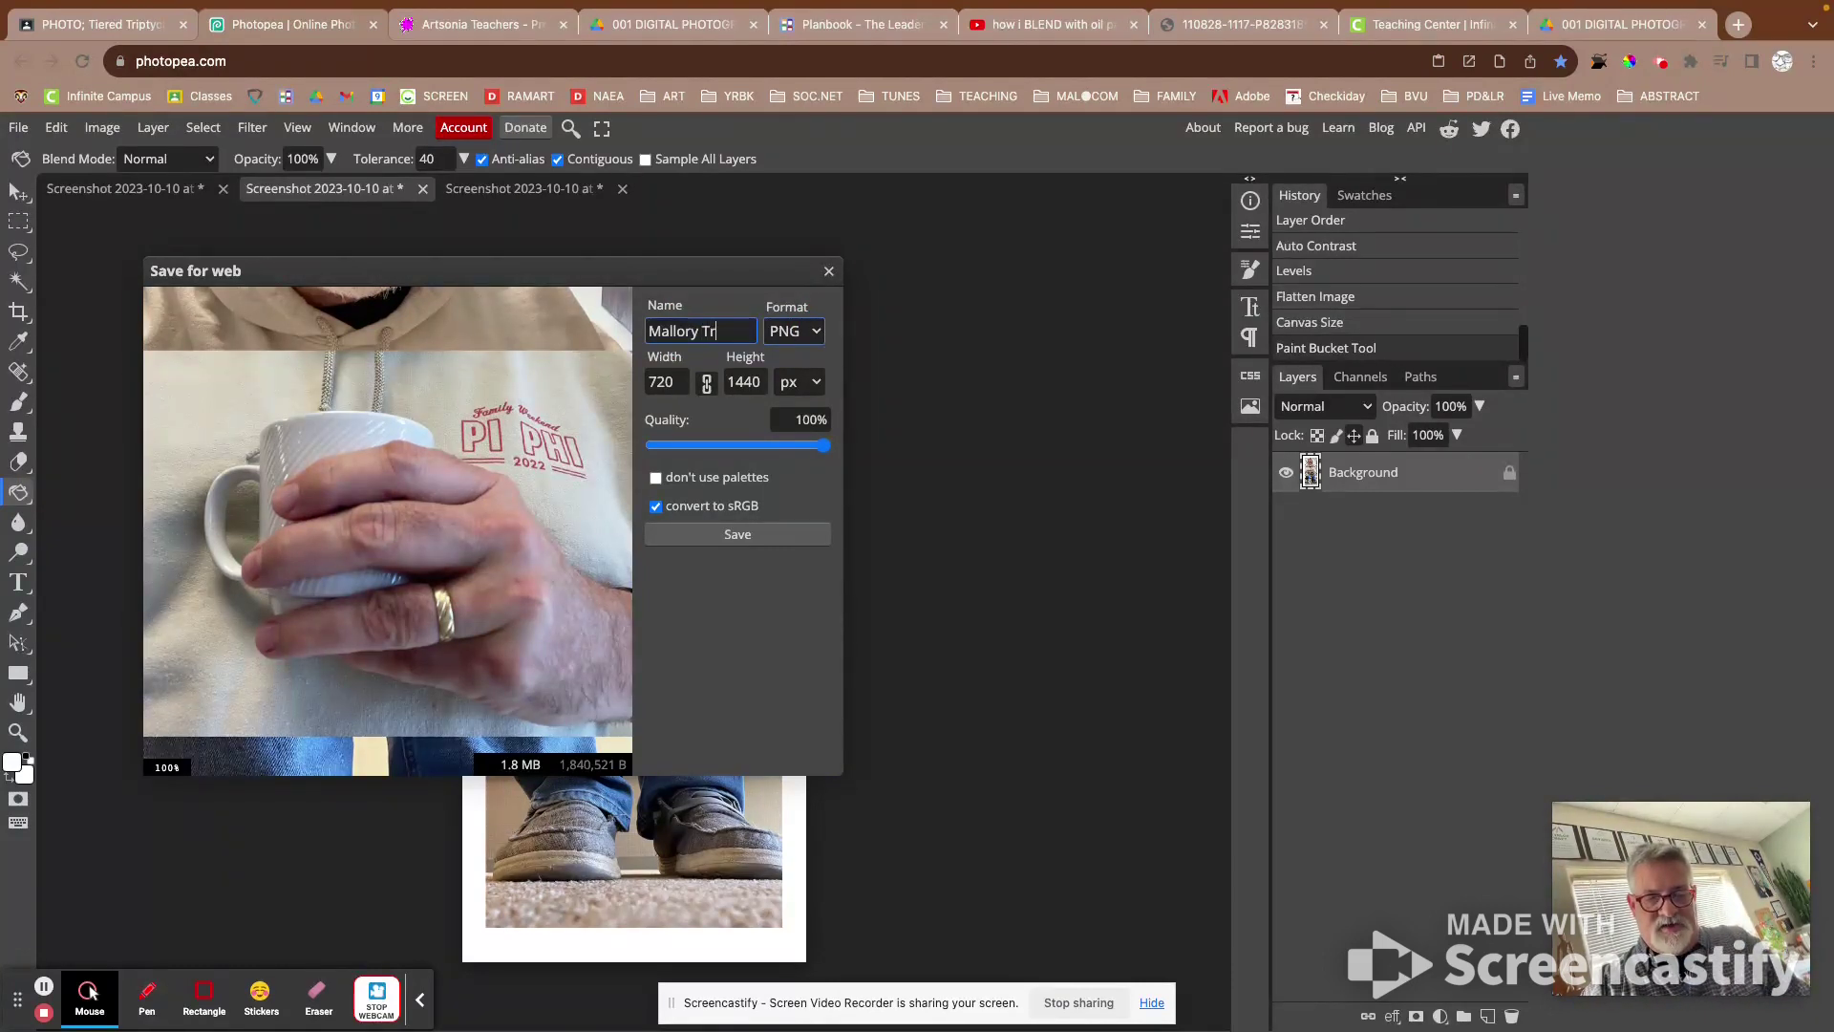
pyautogui.write('iop')
pyautogui.press('BackSpace')
pyautogui.press('BackSpace')
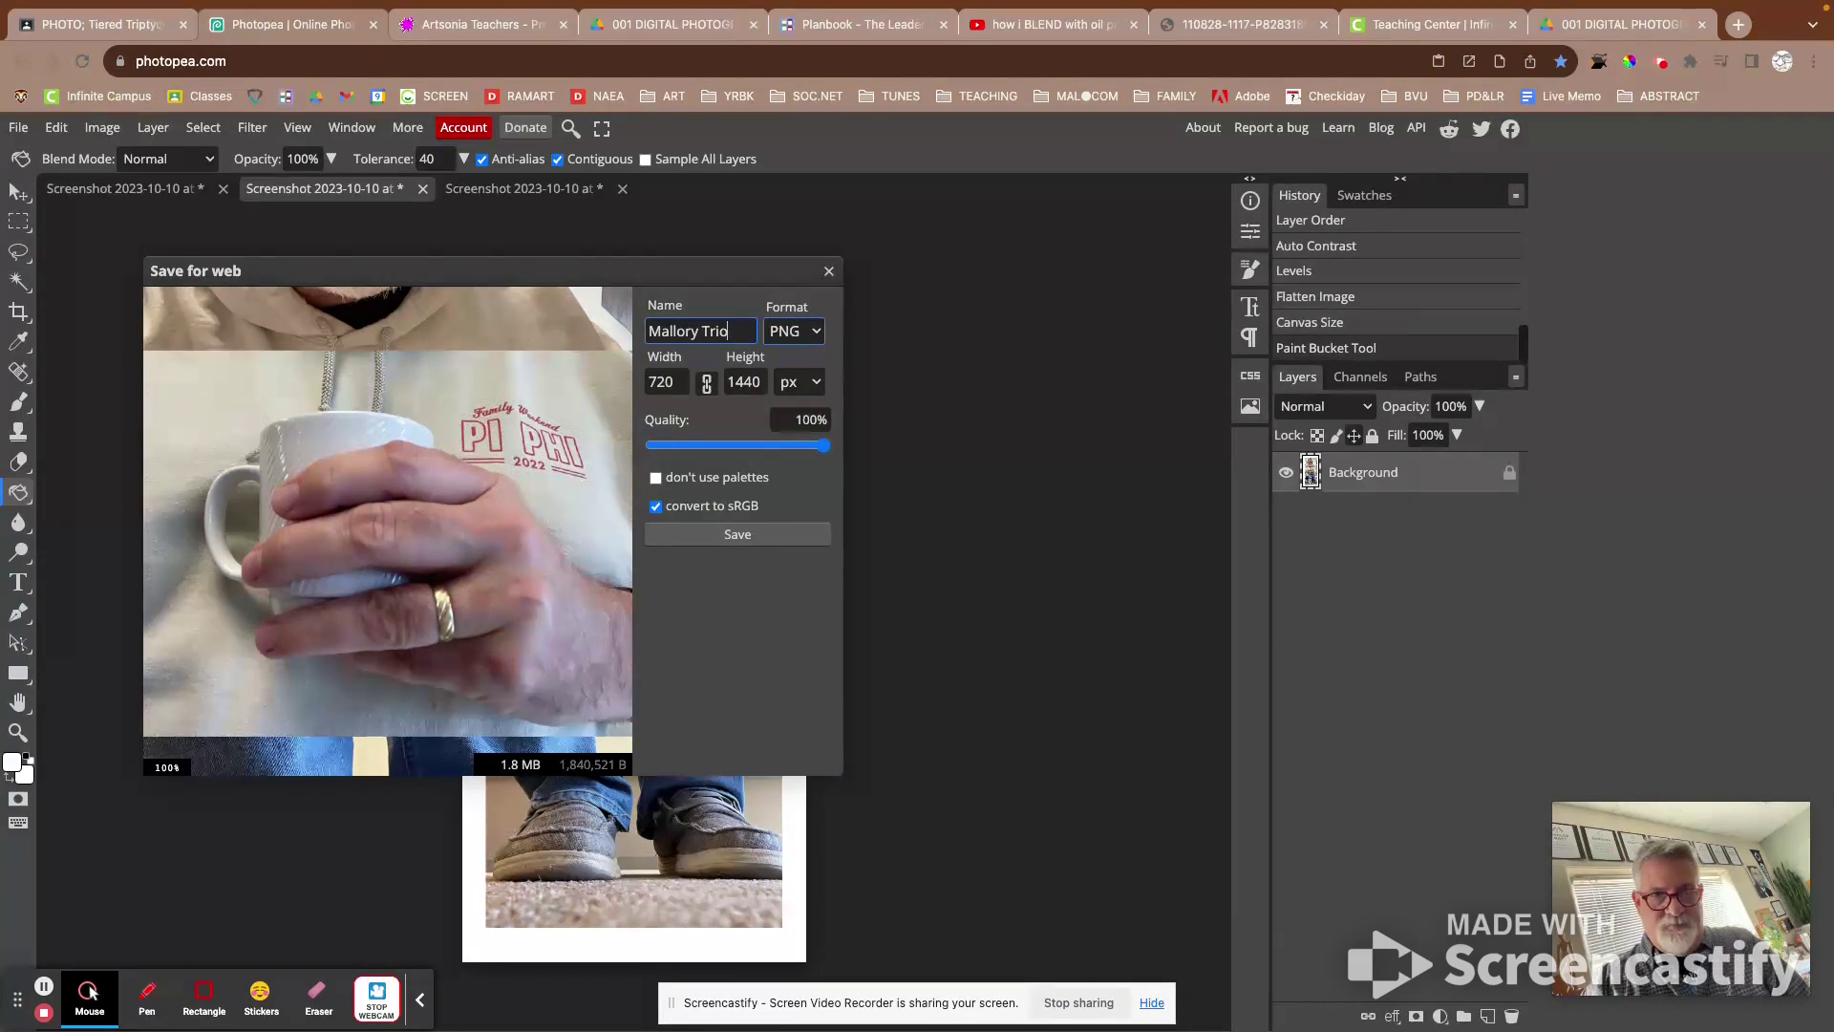
pyautogui.write('ptych')
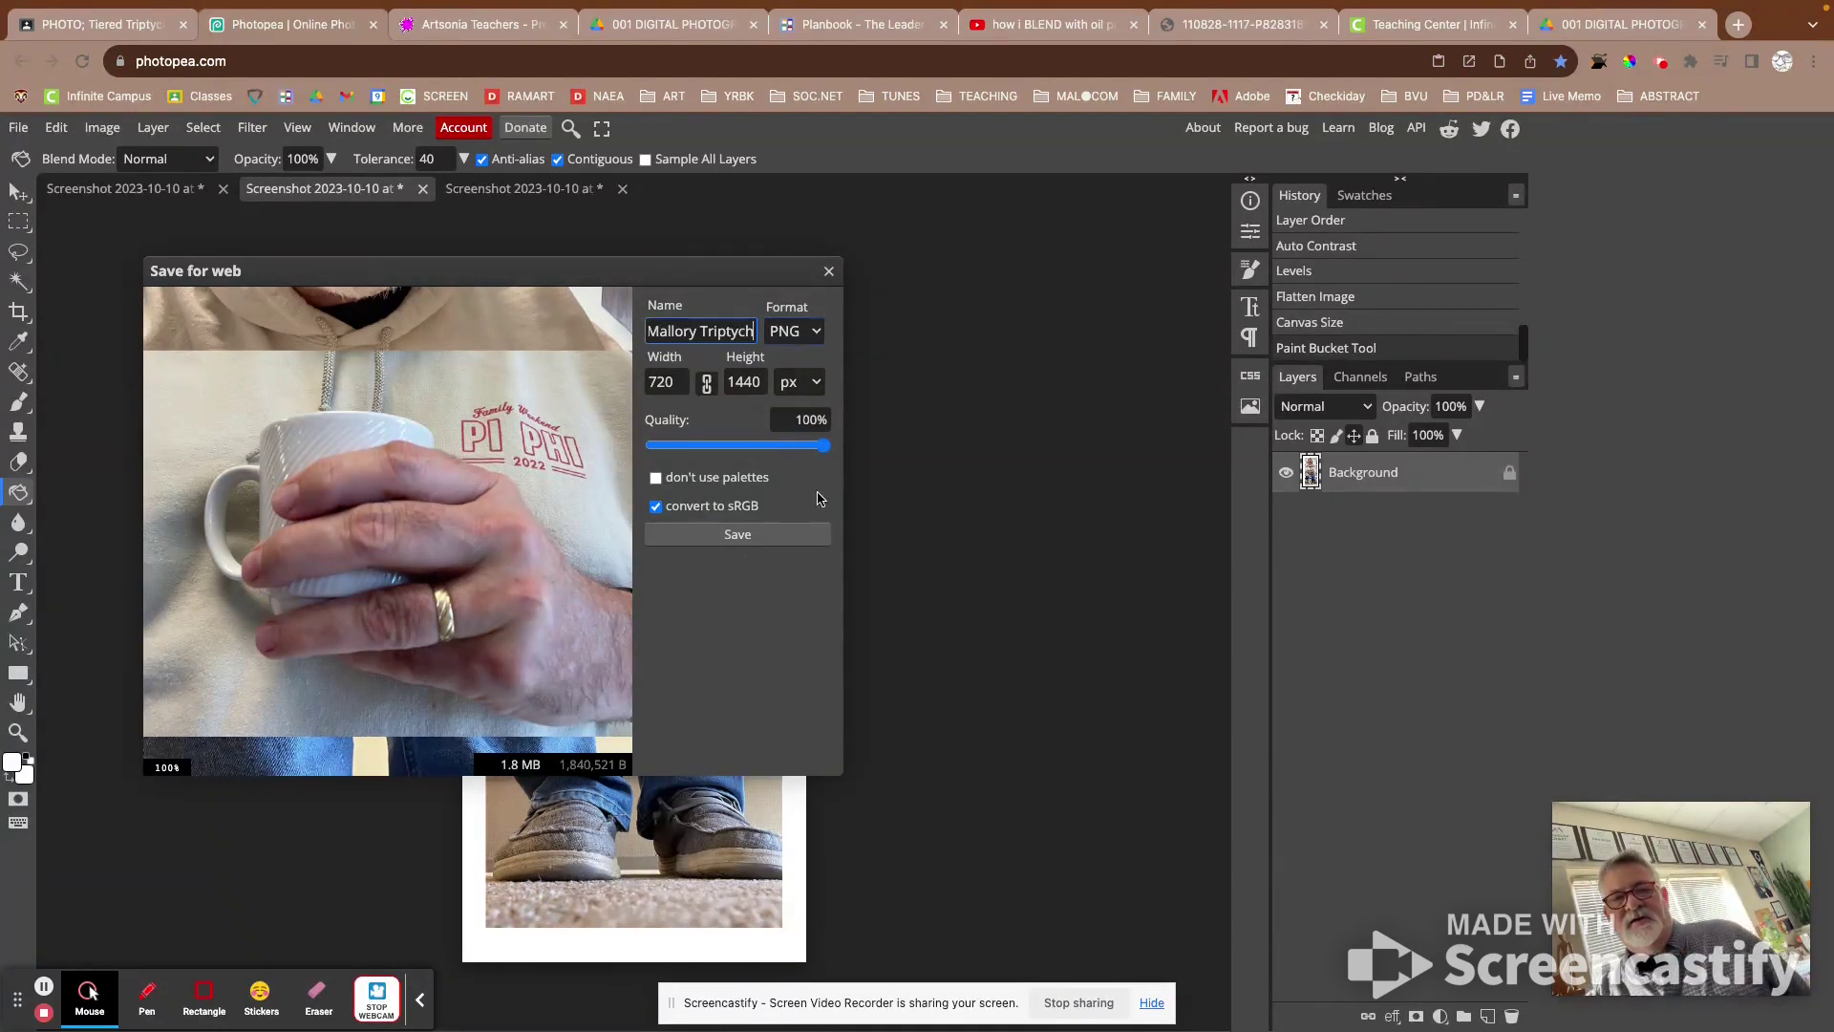
pyautogui.click(741, 541)
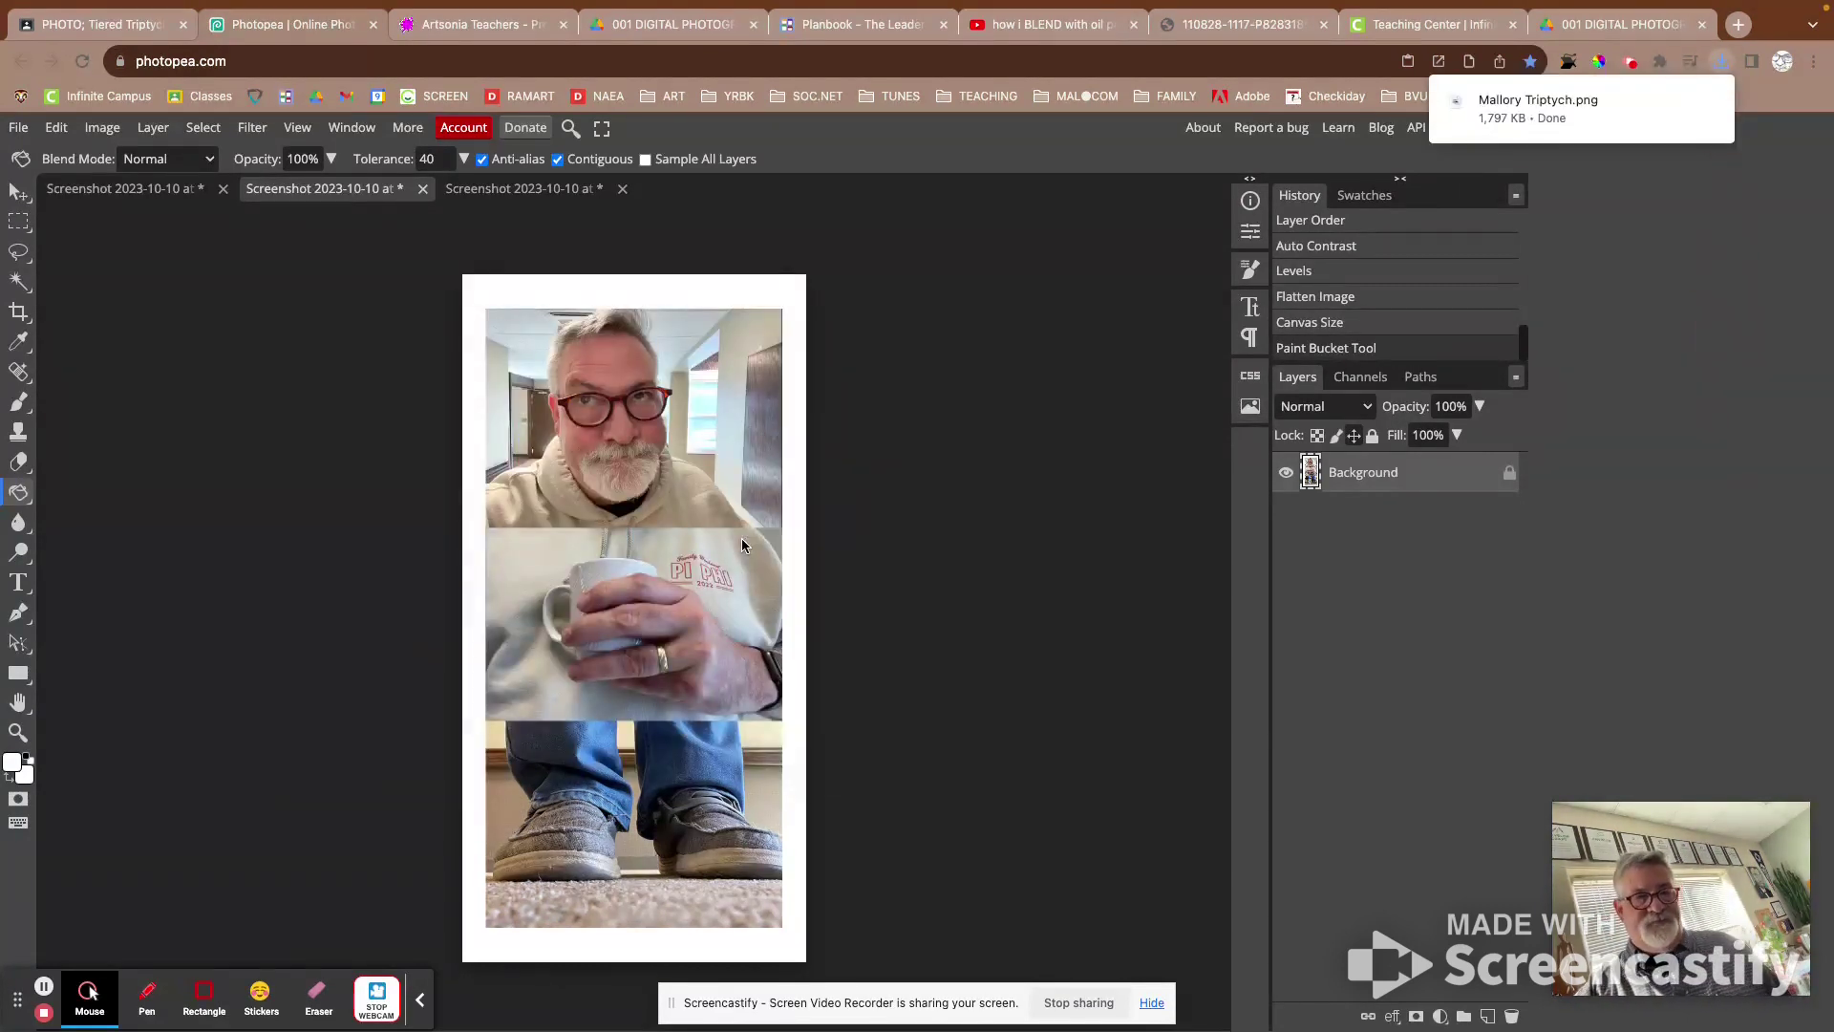
# Step: Switch to Artsonia, open the PHOTO; Tiered Triptych Portrait project, and start adding files through Direct Upload
pyautogui.click(480, 26)
pyautogui.click(798, 581)
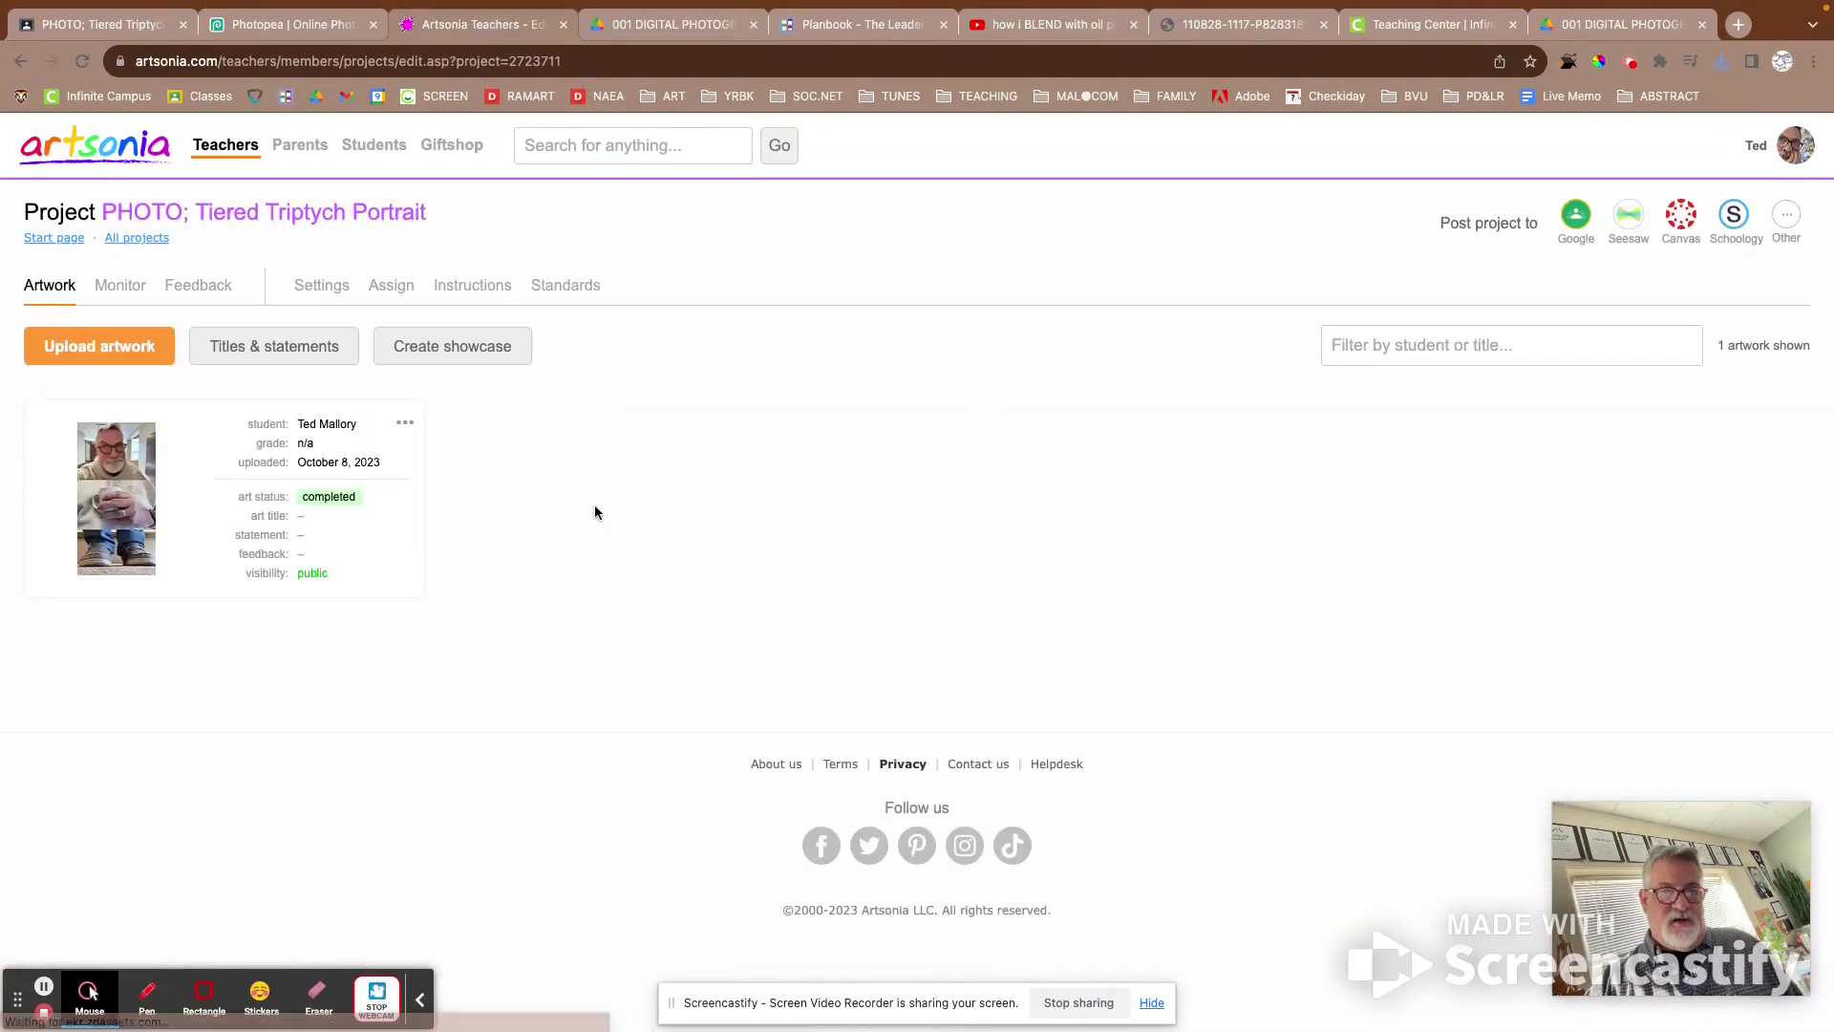
pyautogui.click(115, 353)
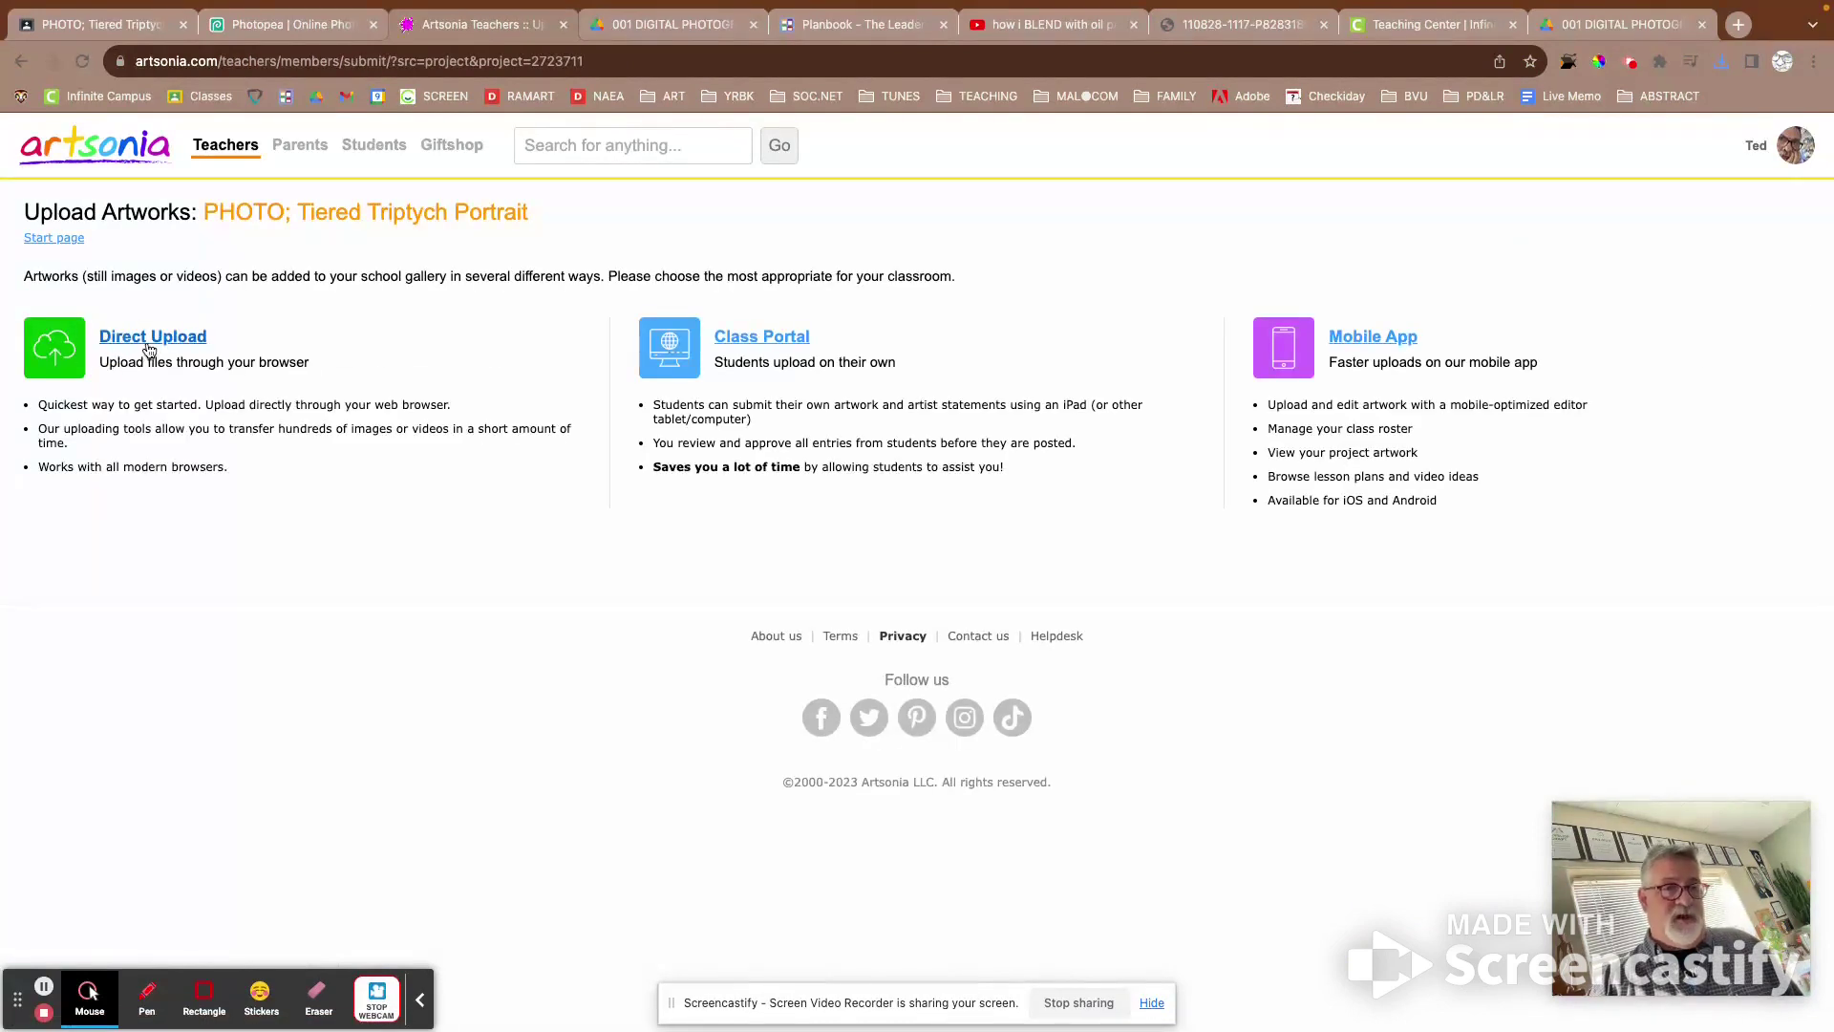
pyautogui.click(148, 348)
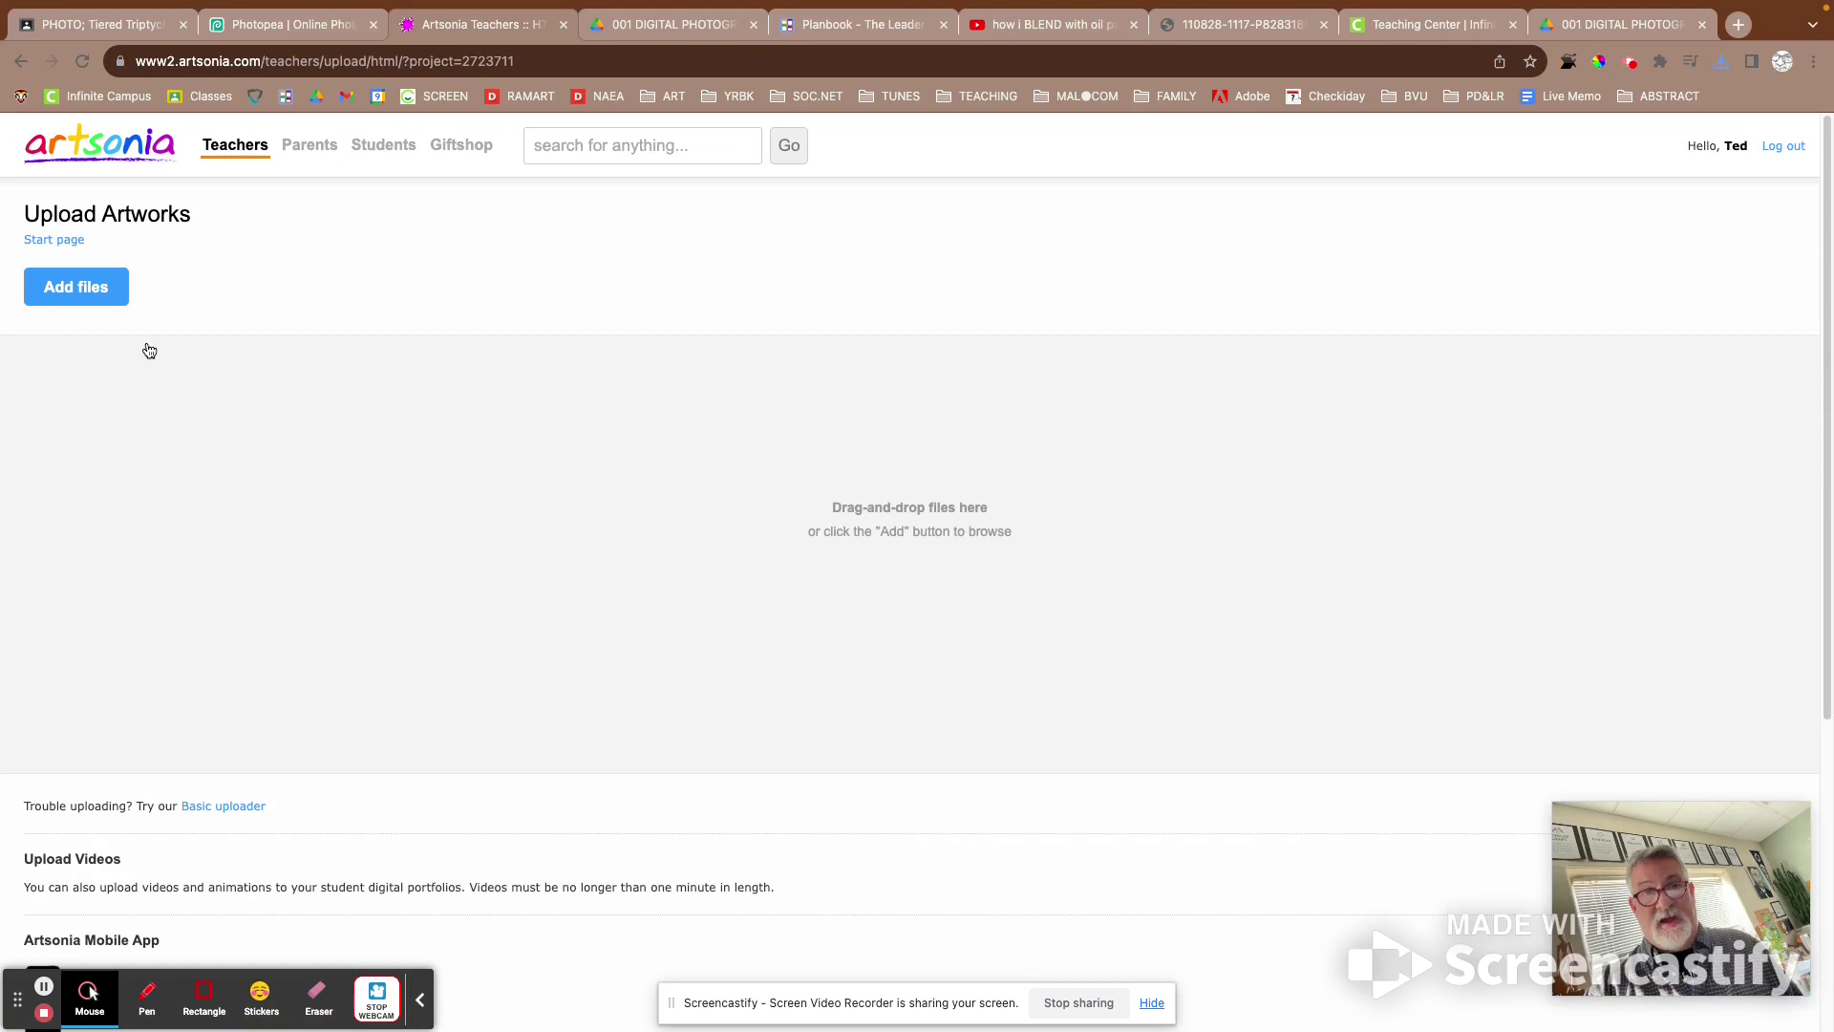
pyautogui.click(80, 291)
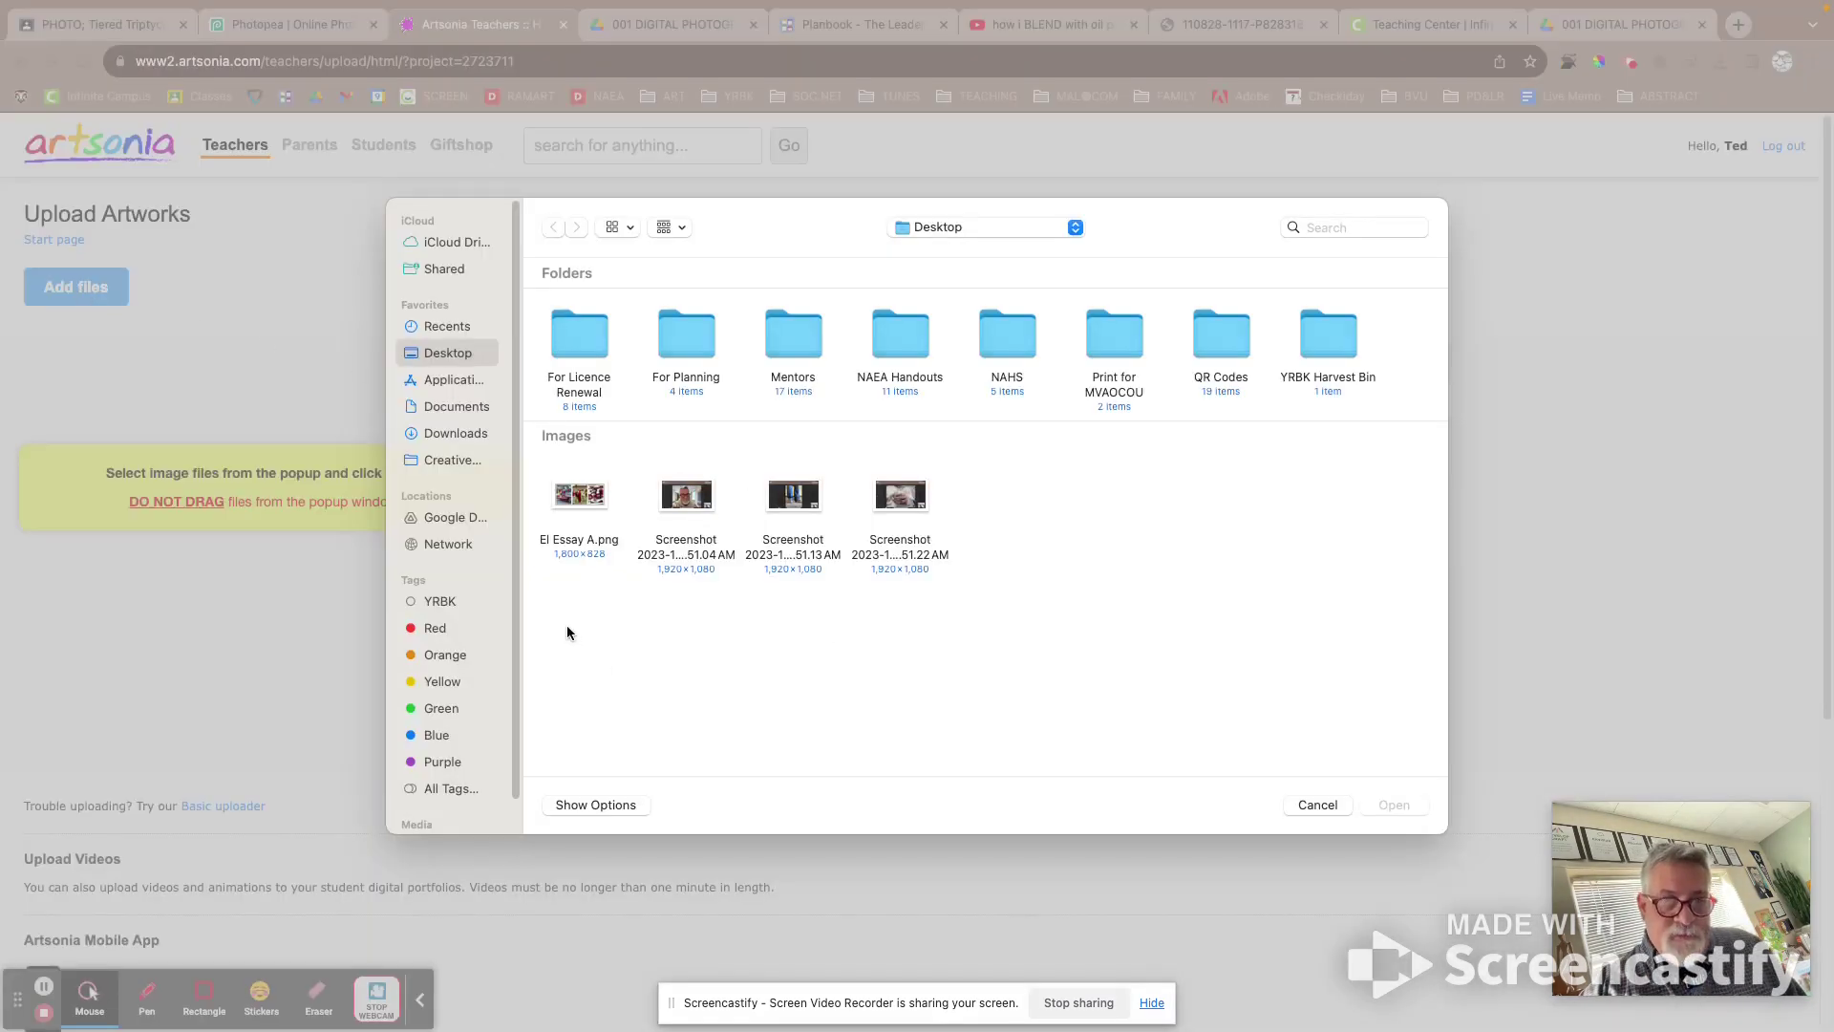
# Step: Look for the exported triptych among the recent files and in the Downloads folder
pyautogui.click(437, 329)
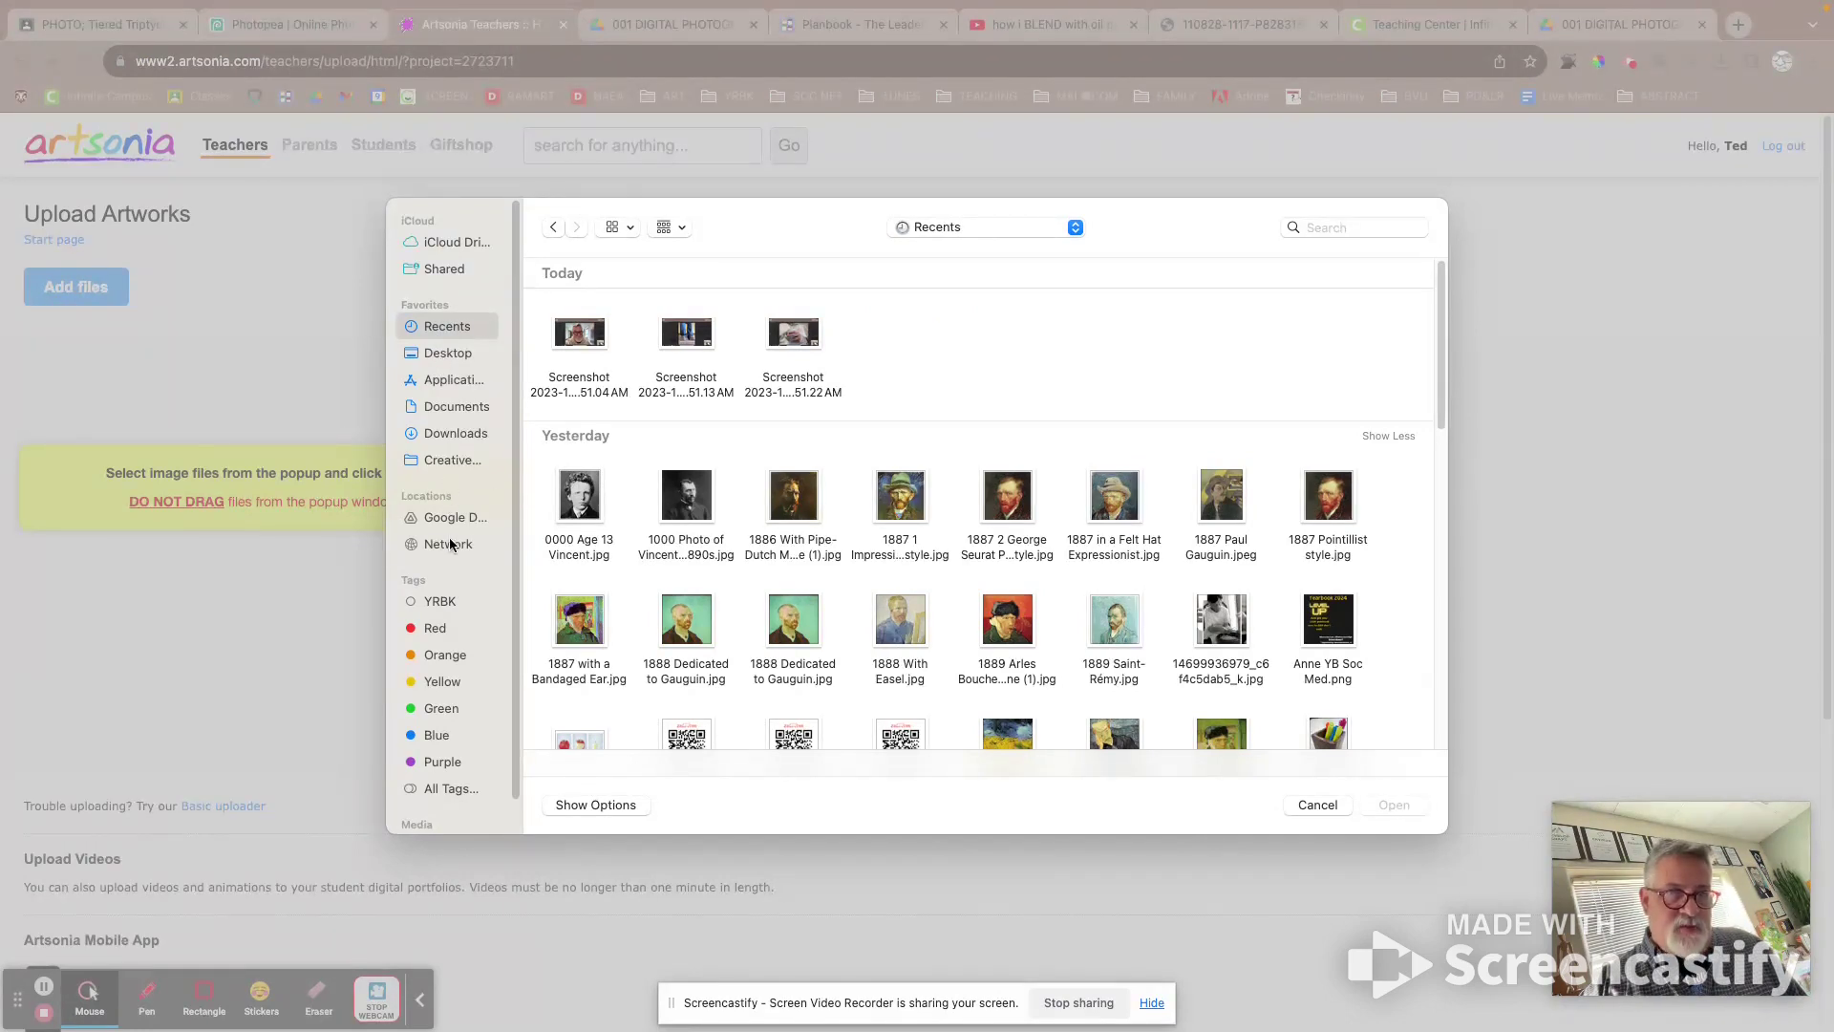
pyautogui.click(455, 435)
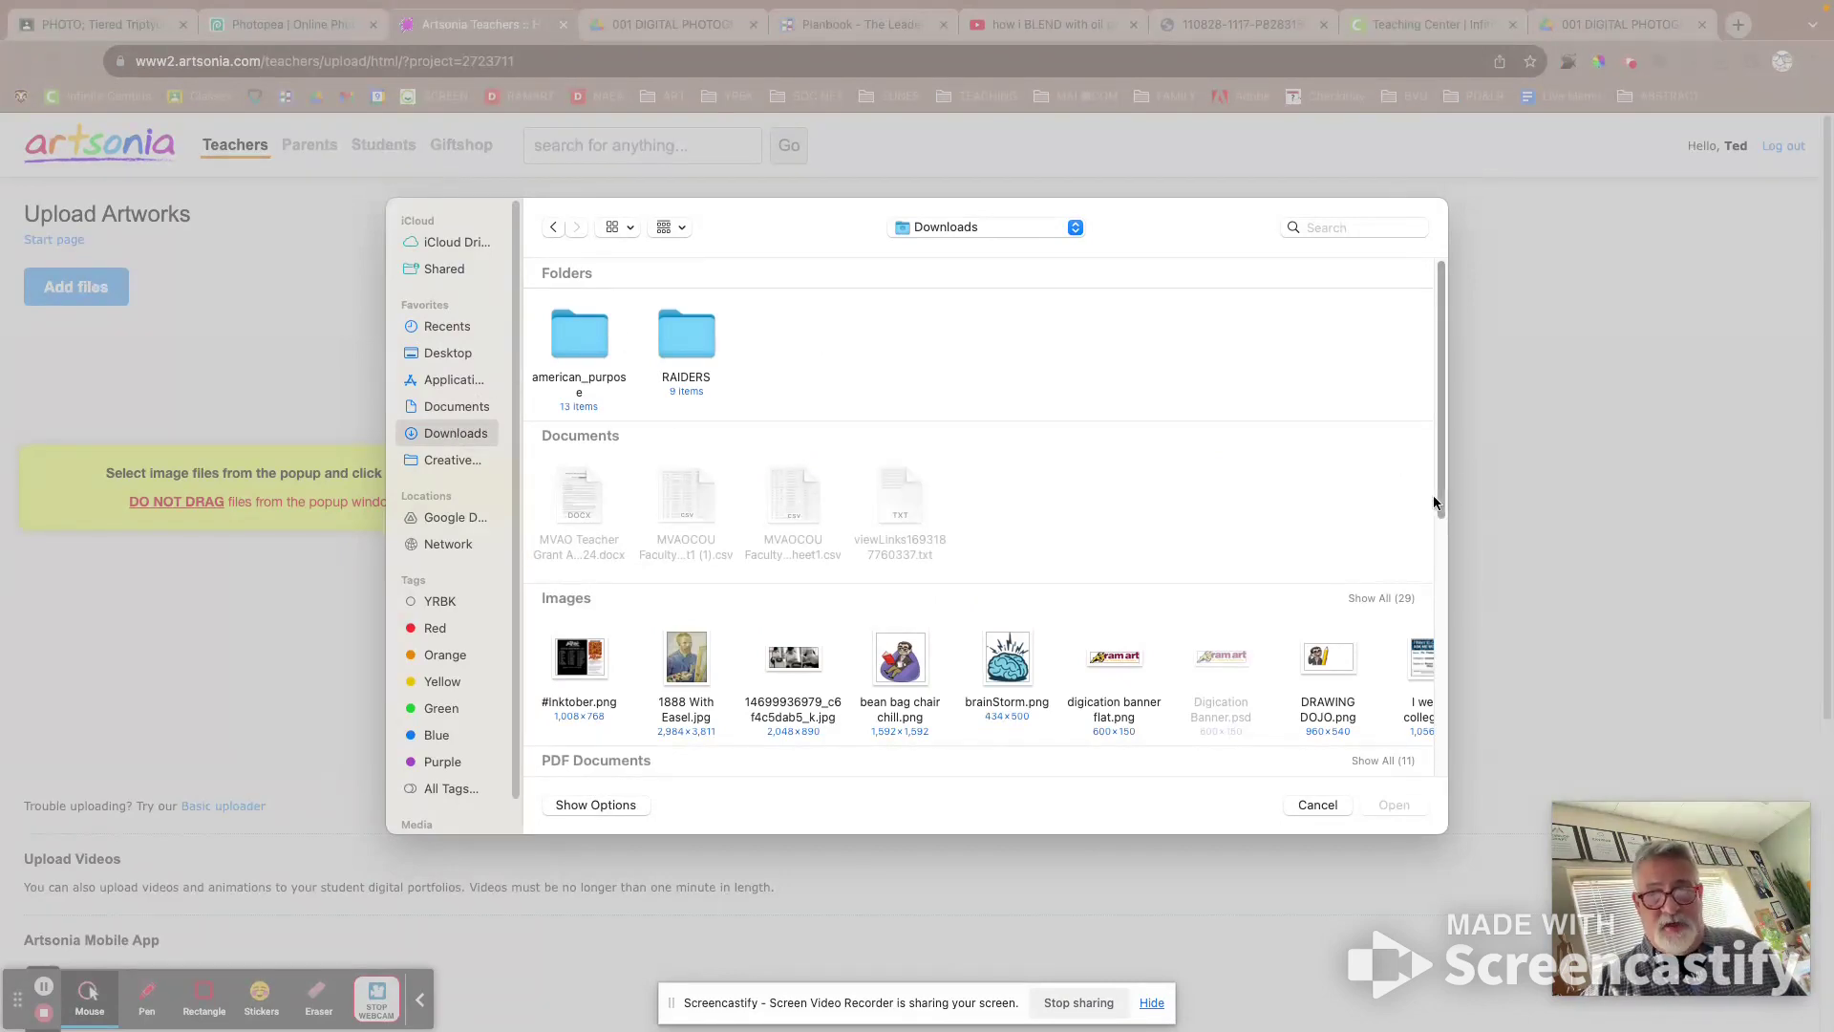
pyautogui.moveTo(1443, 420); pyautogui.dragTo(1391, 168)
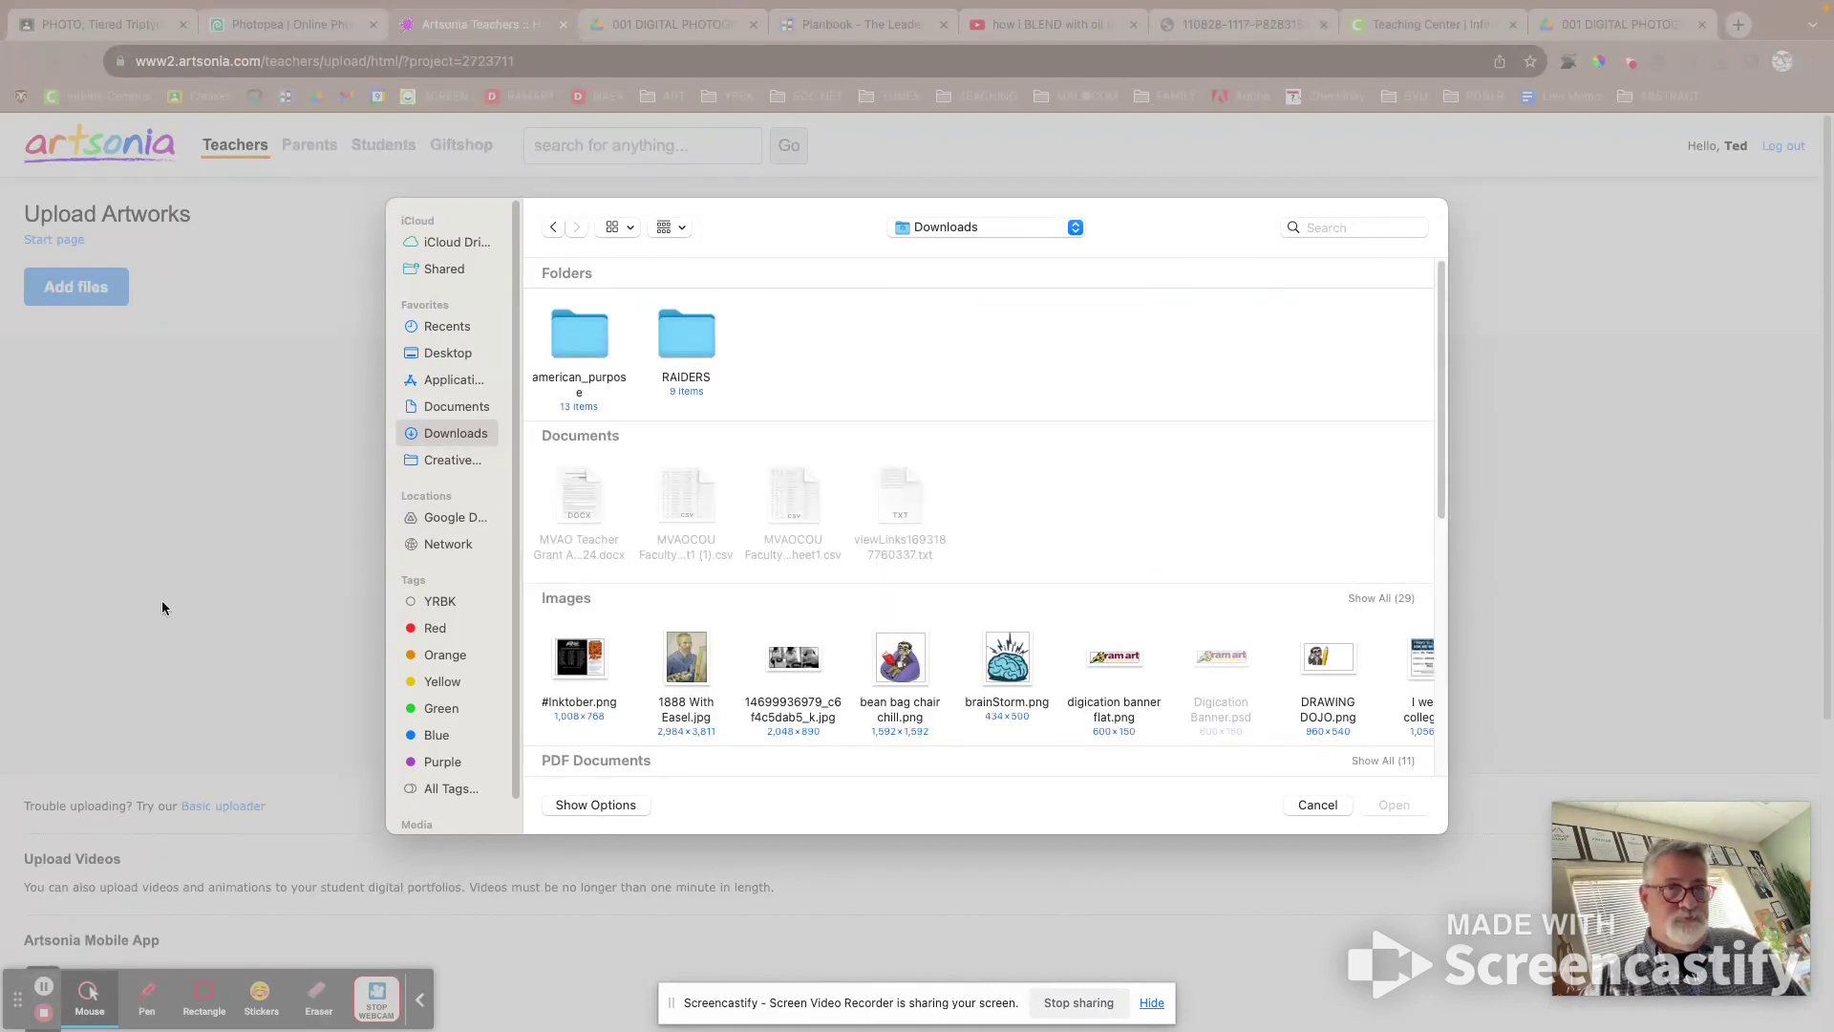
# Step: Browse Google Drive through My Drive, ART DEPT and ART CLASSES to the 001 DIGITAL PHOTOGRAPHY folder
pyautogui.click(453, 521)
pyautogui.doubleClick(573, 346)
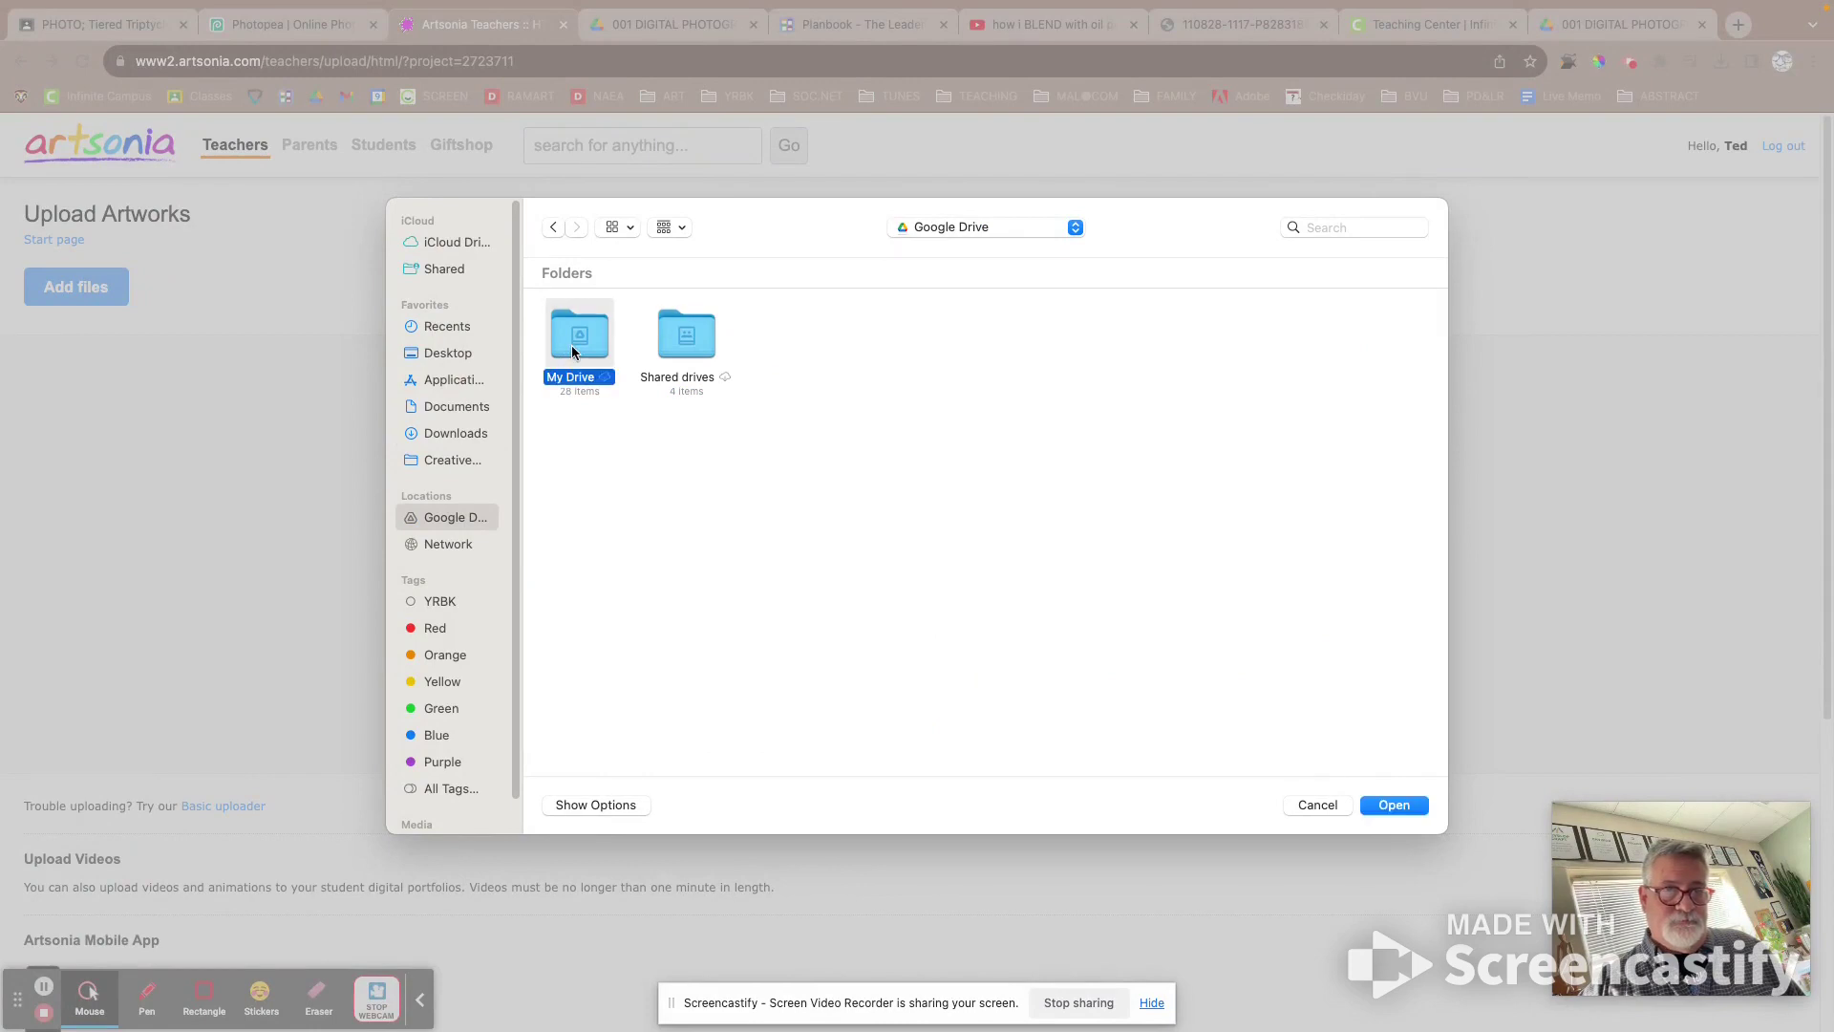
pyautogui.doubleClick(683, 353)
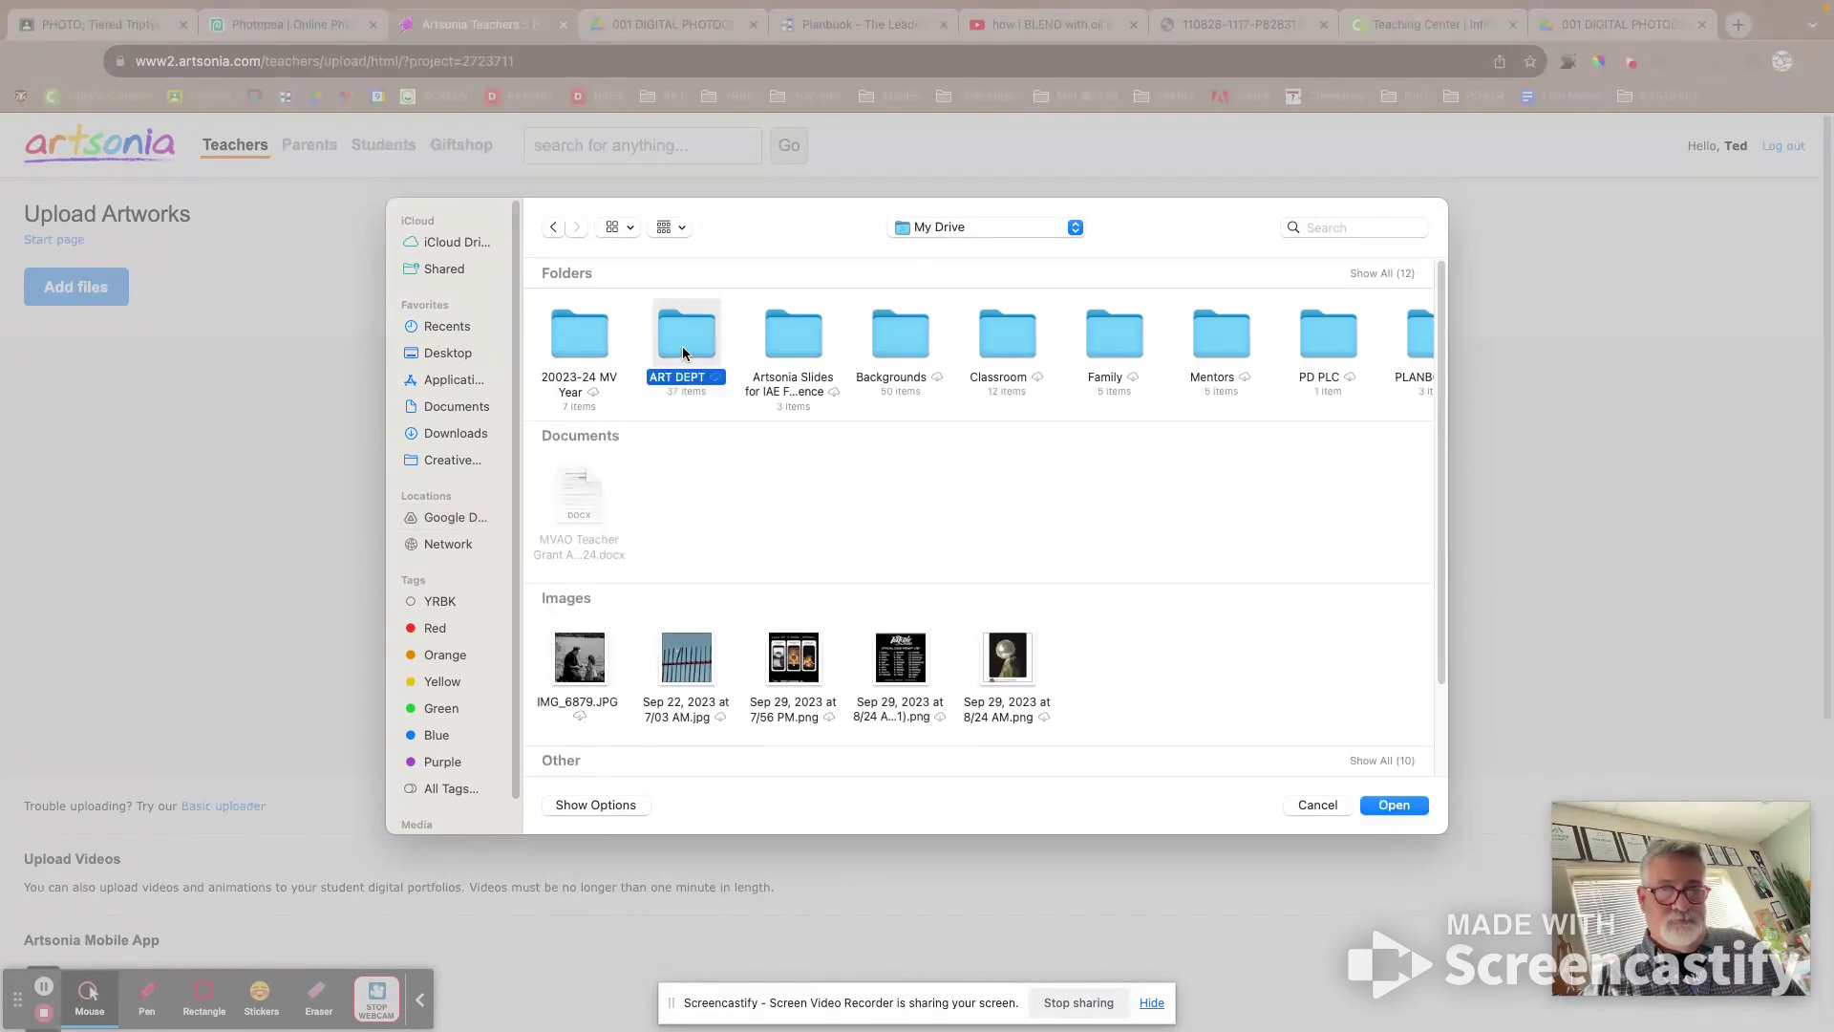
pyautogui.doubleClick(572, 332)
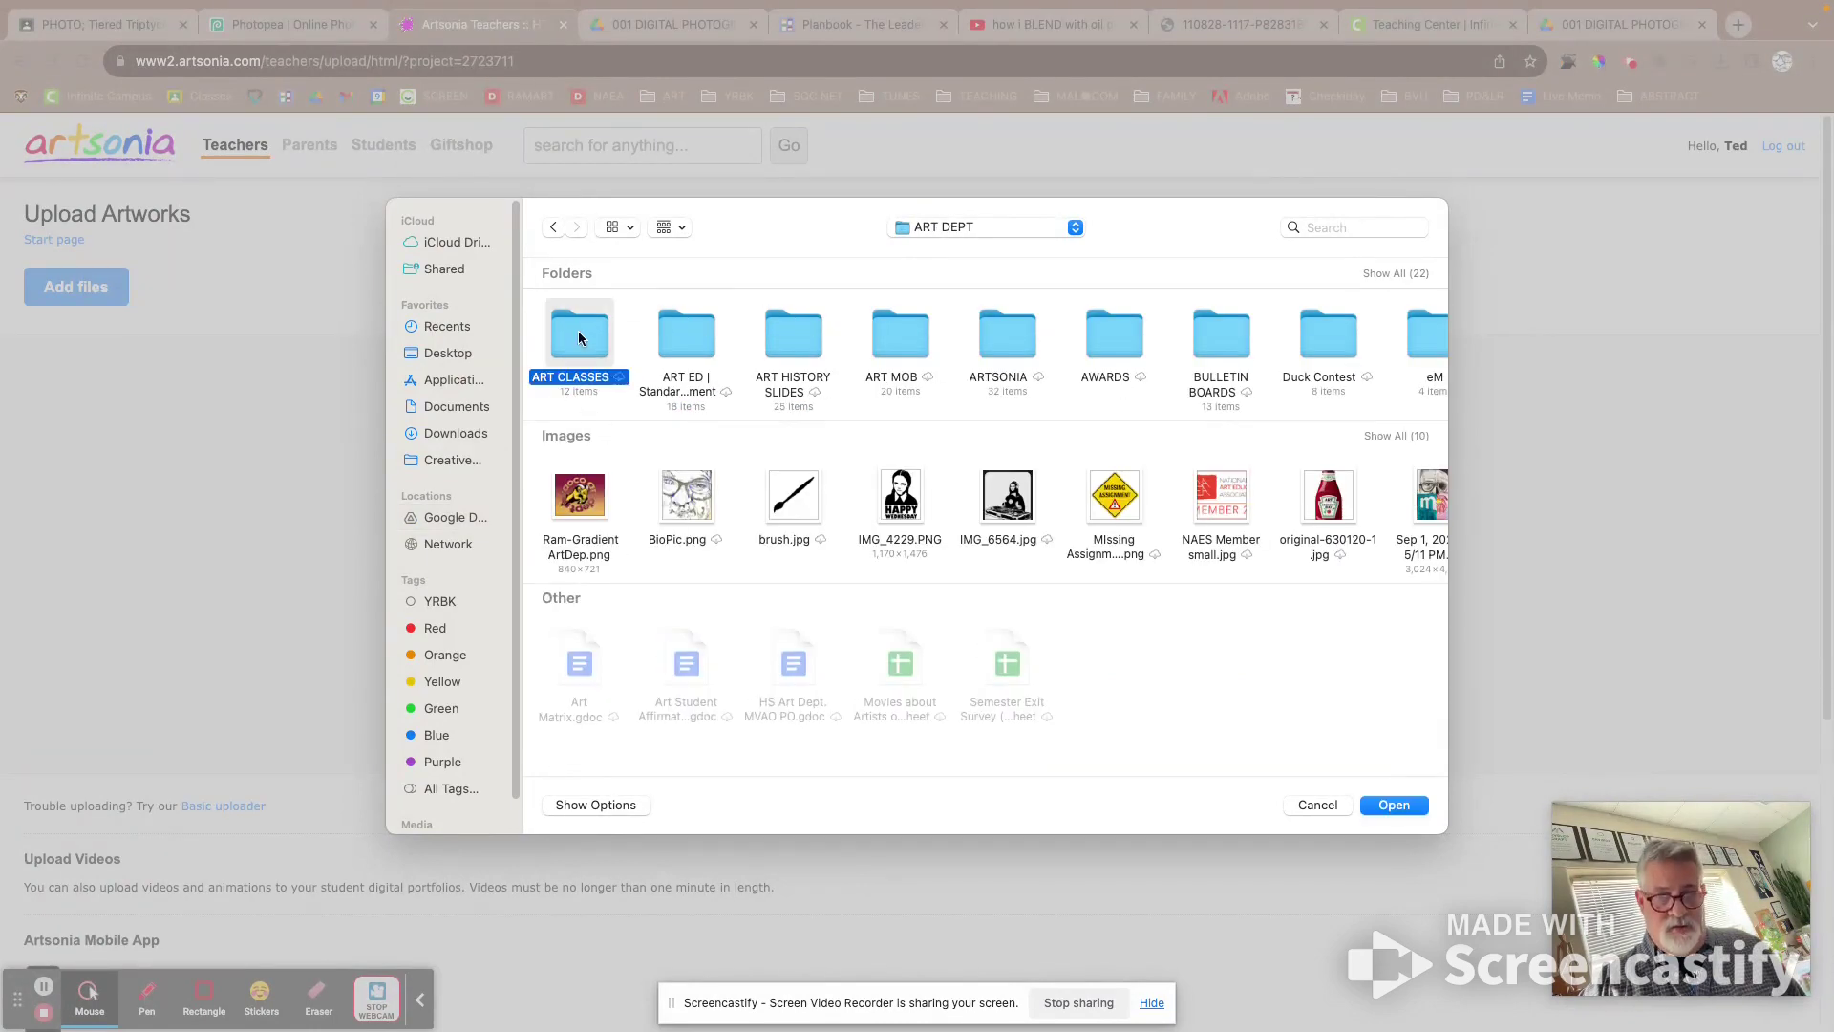
pyautogui.doubleClick(578, 338)
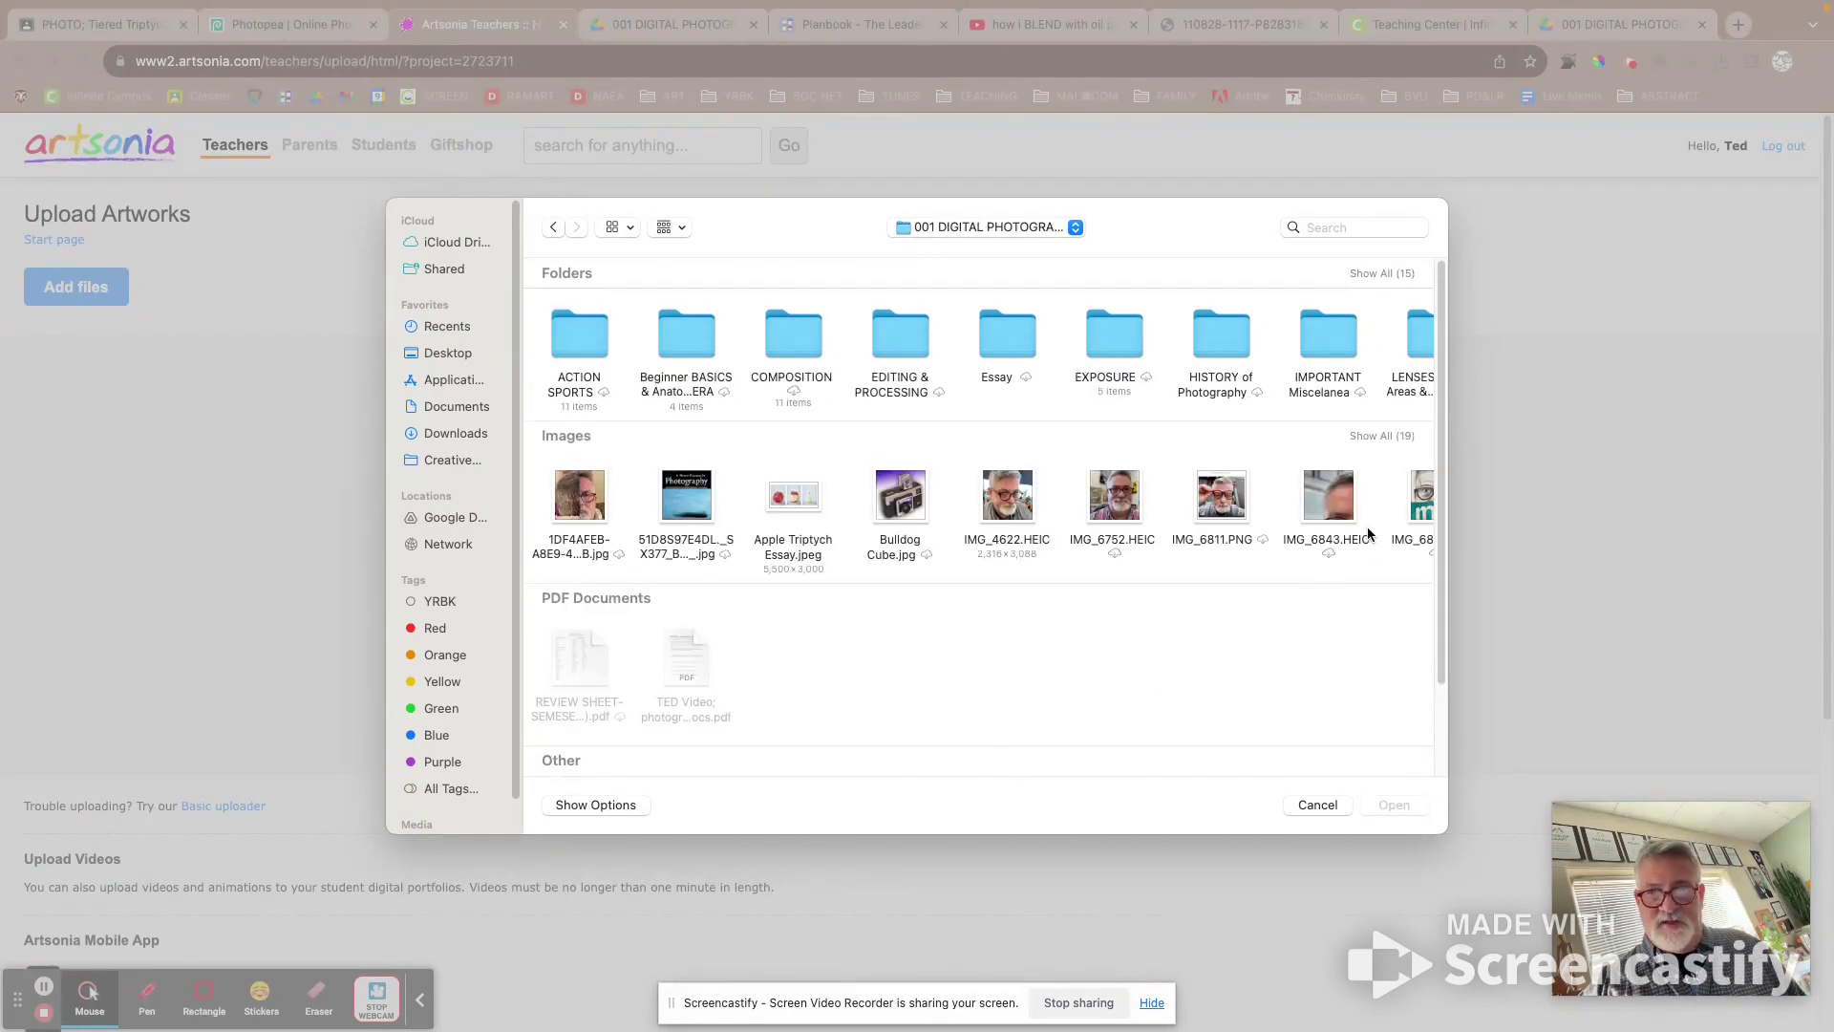
# Step: Look through the images in the digital photography folder for the triptych file, and cancel the file selection
pyautogui.press('Right')
pyautogui.press('Right')
pyautogui.press('Right')
pyautogui.press('Right')
pyautogui.press('Right')
pyautogui.press('Right')
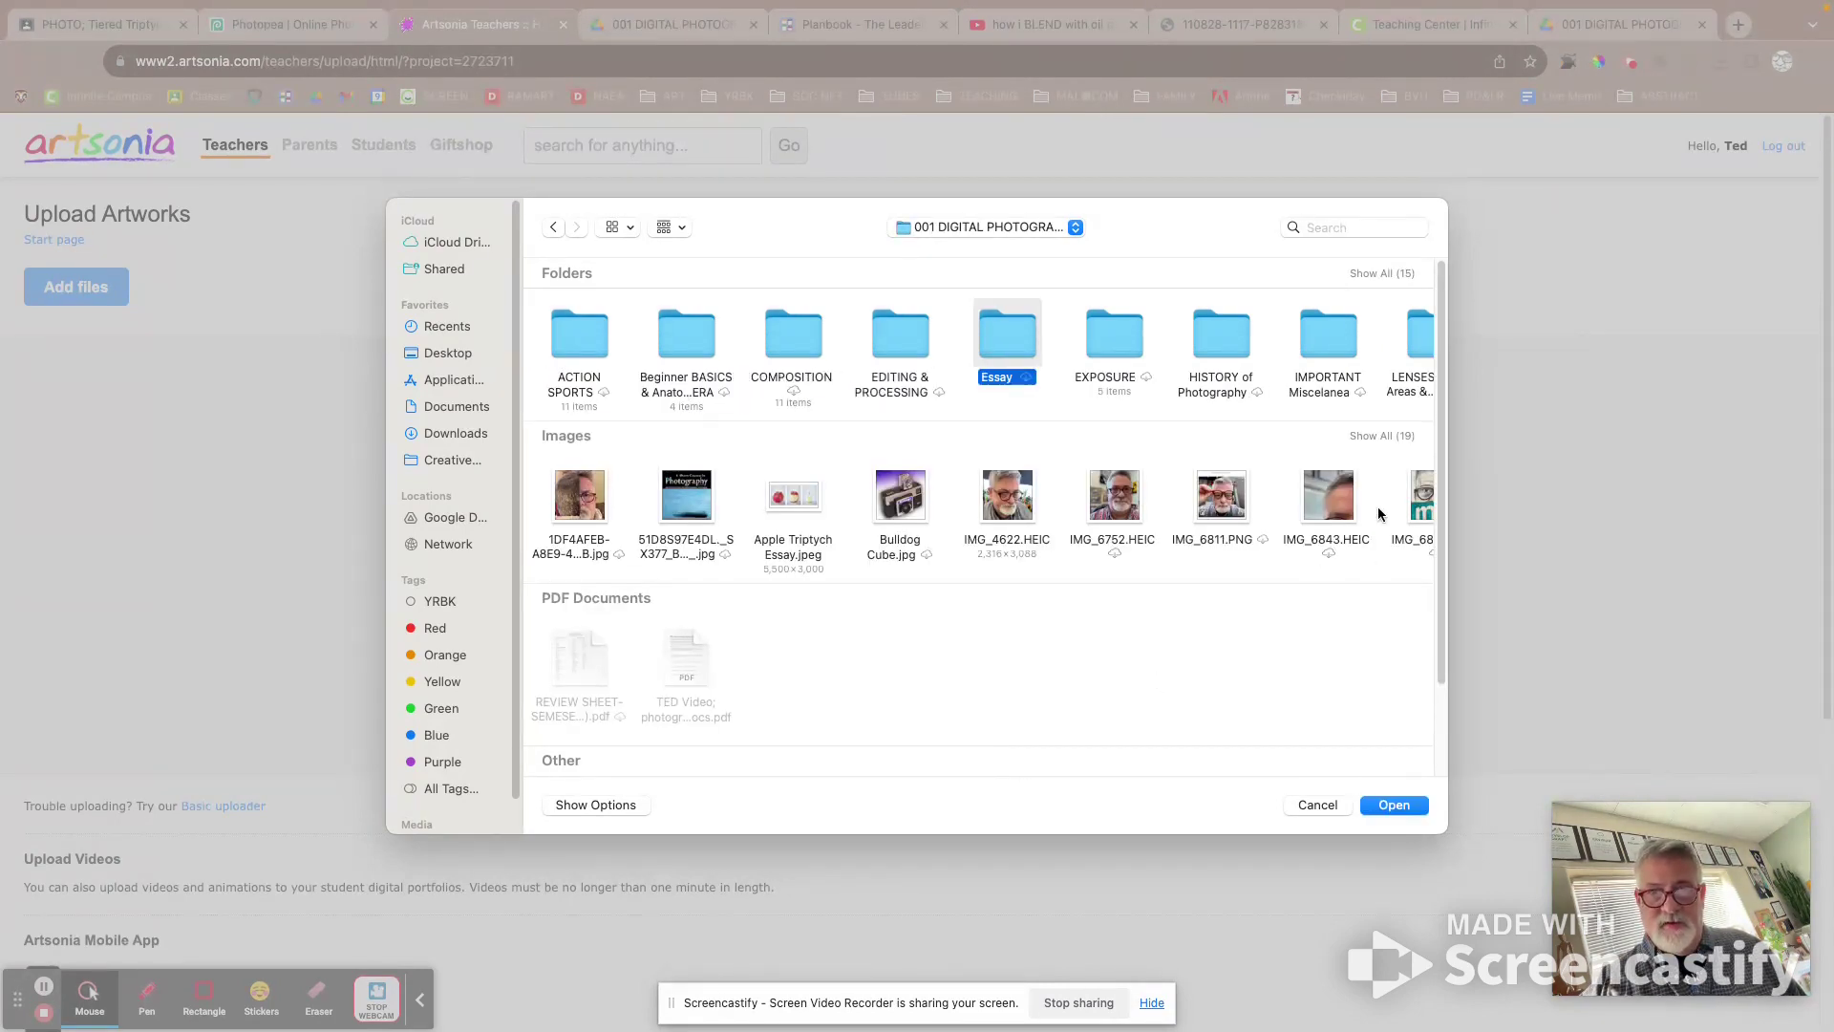
pyautogui.press('Down')
pyautogui.press('Right')
pyautogui.press('Right')
pyautogui.press('Right')
pyautogui.press('Right')
pyautogui.press('Right')
pyautogui.press('Right')
pyautogui.press('Right')
pyautogui.press('Right')
pyautogui.press('Right')
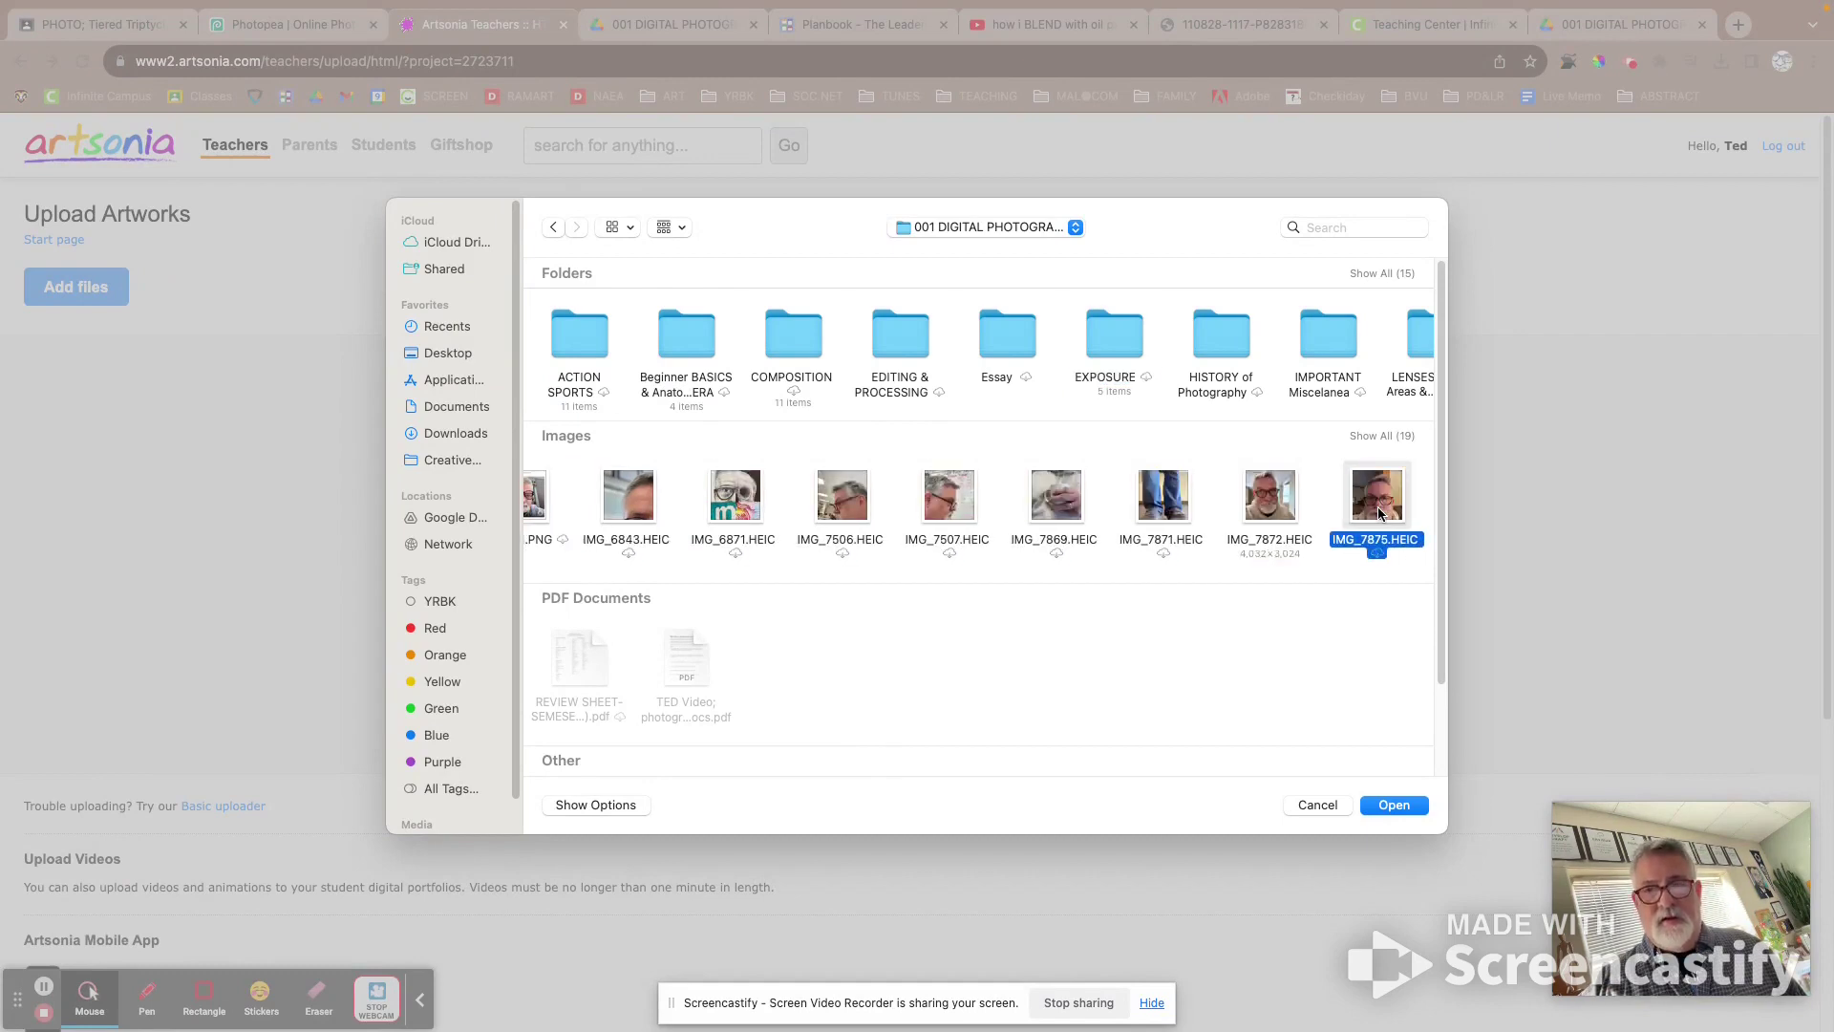
pyautogui.press('Right')
pyautogui.press('Right')
pyautogui.press('Right')
pyautogui.press('Right')
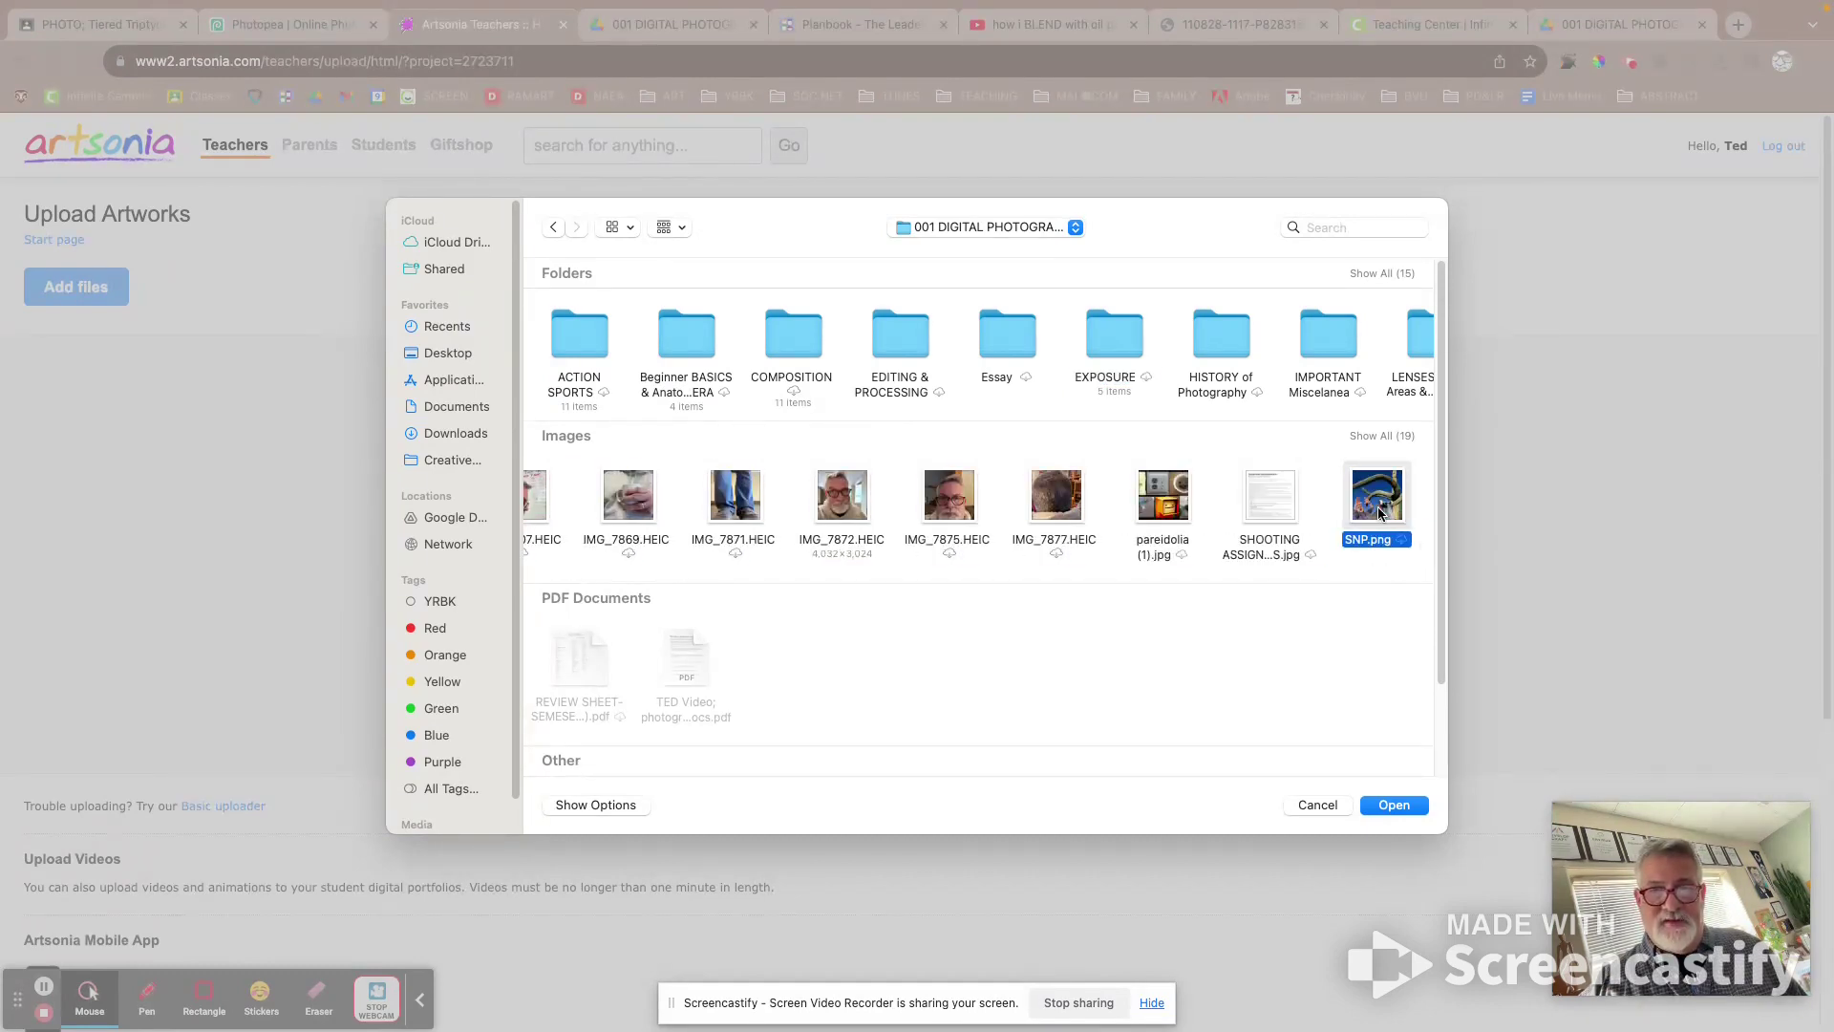
pyautogui.click(1320, 807)
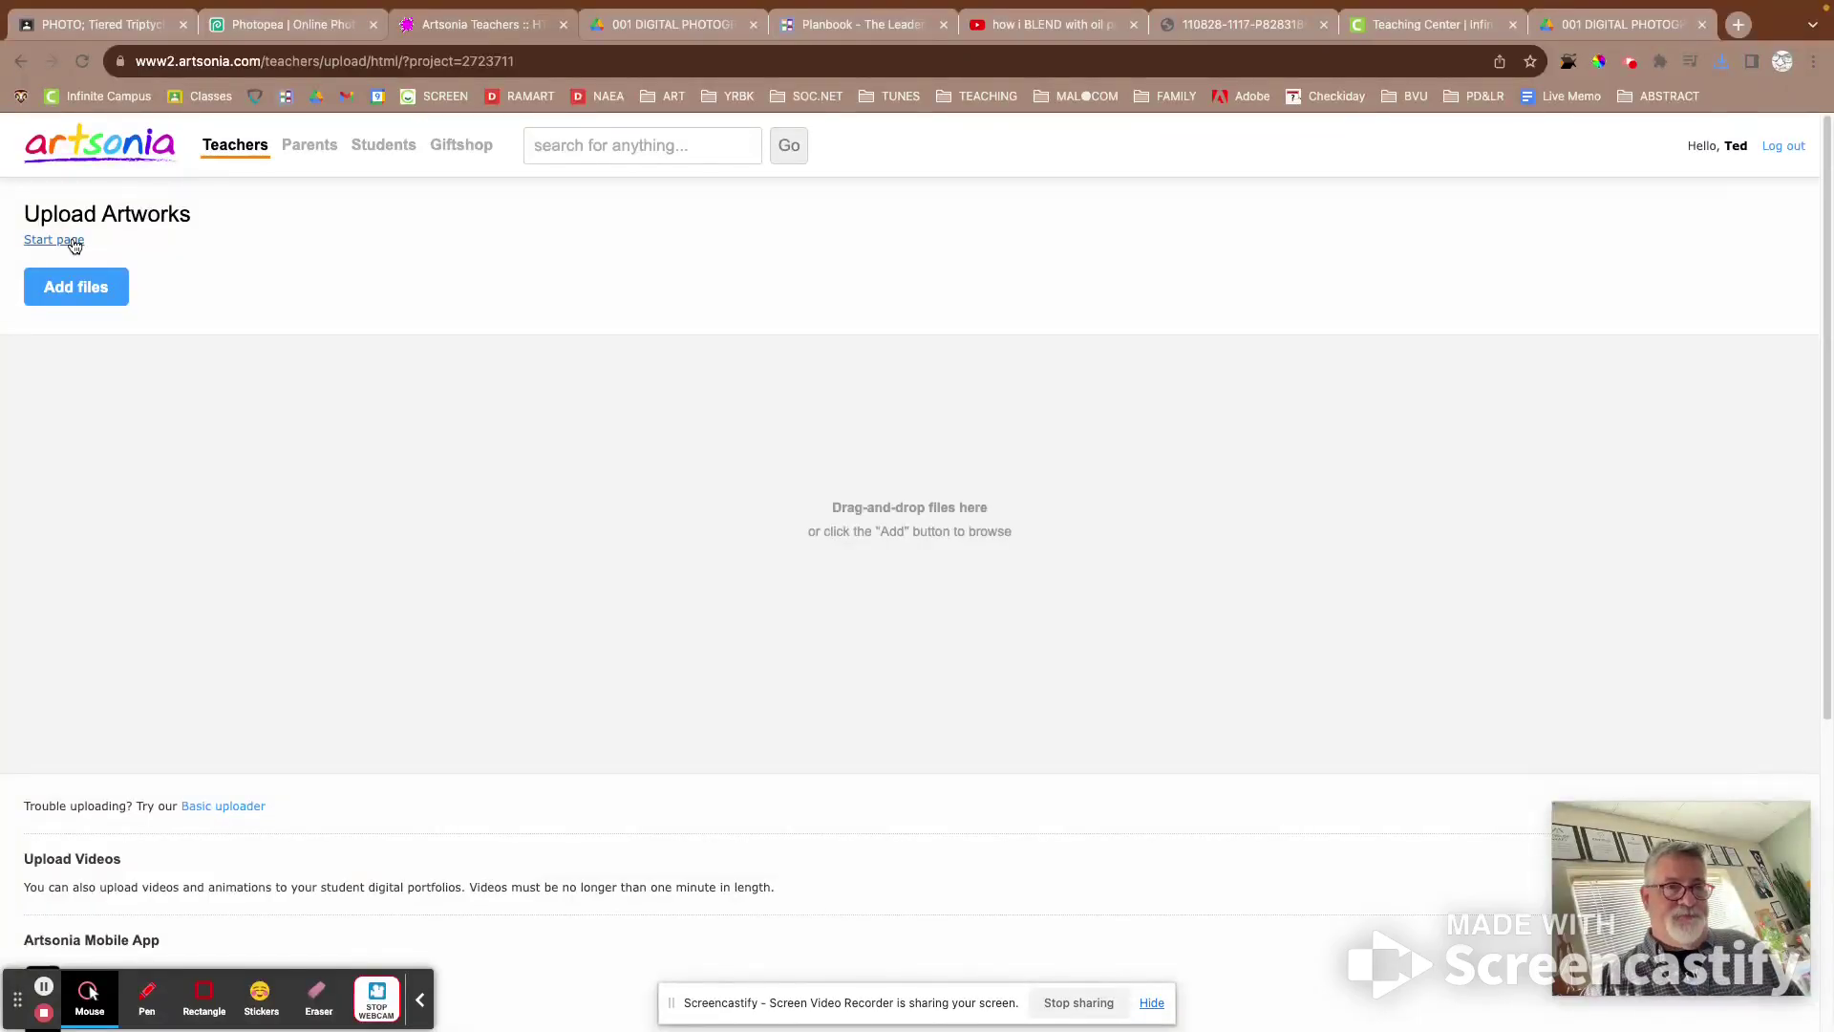
# Step: Leave the upload page and reopen the PHOTO; Tiered Triptych Portrait project from the projects list
pyautogui.click(67, 241)
pyautogui.click(717, 472)
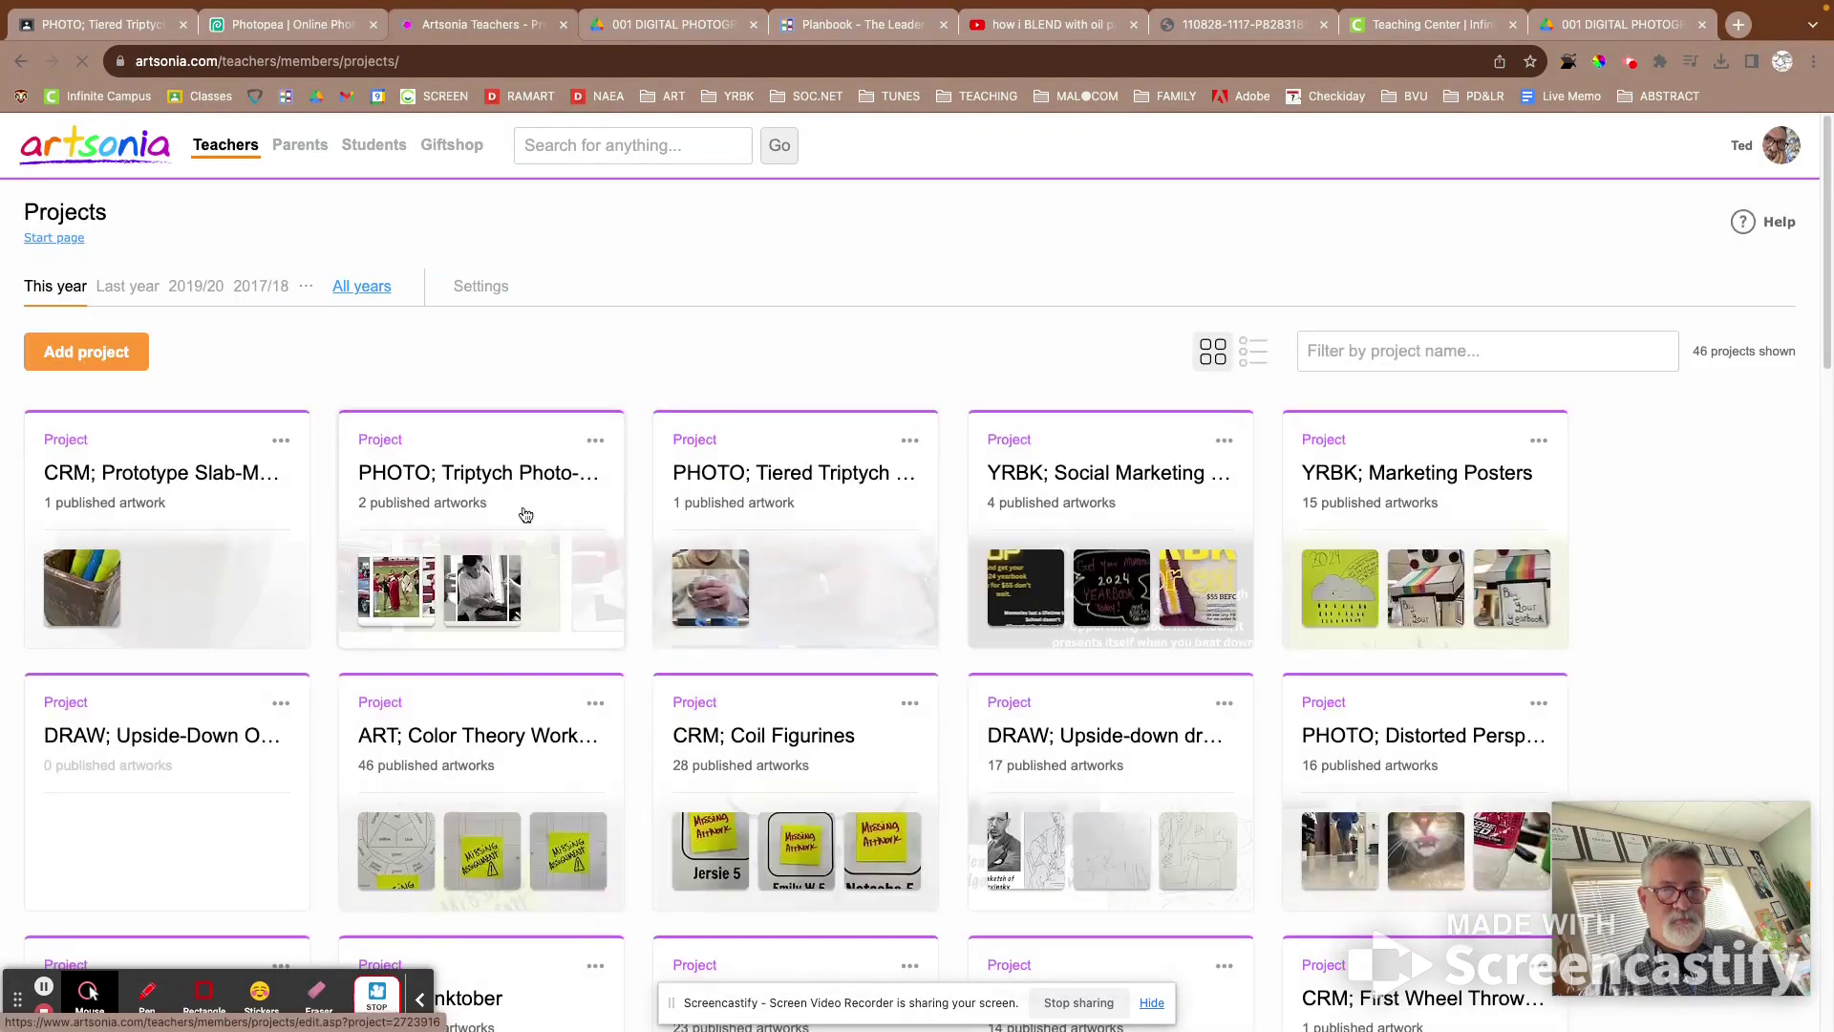
pyautogui.click(714, 589)
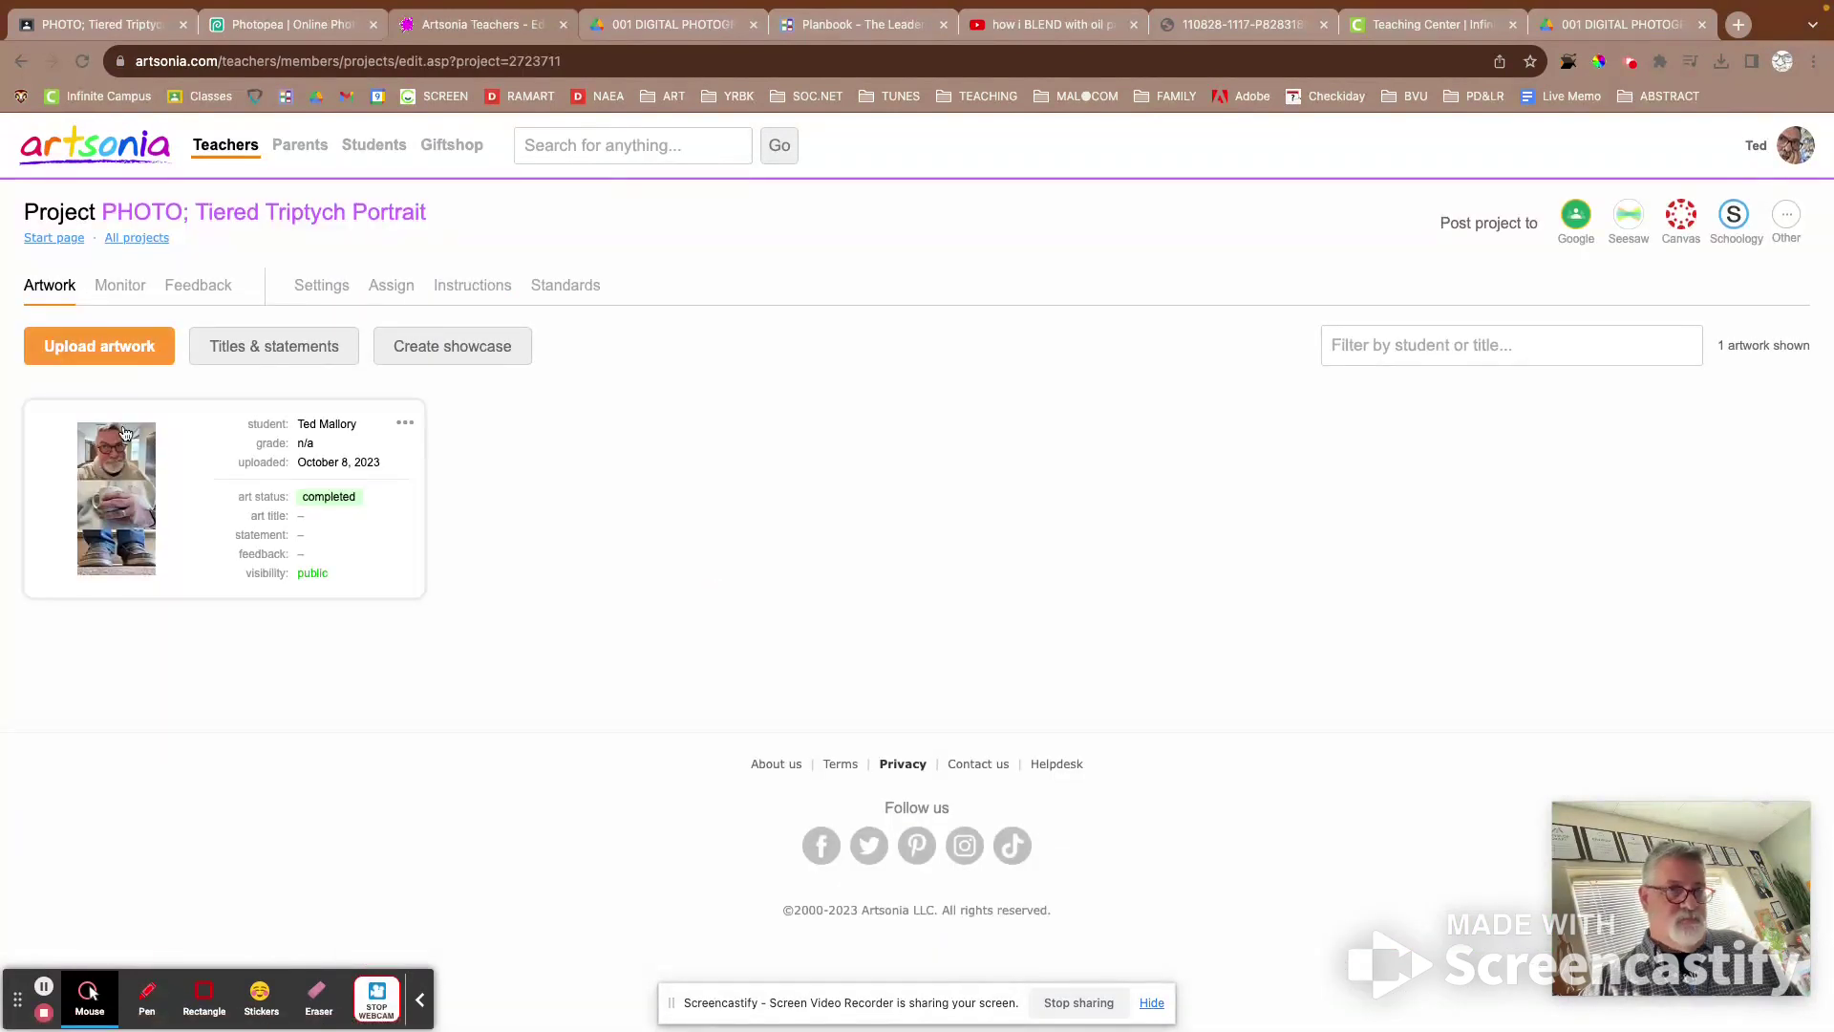